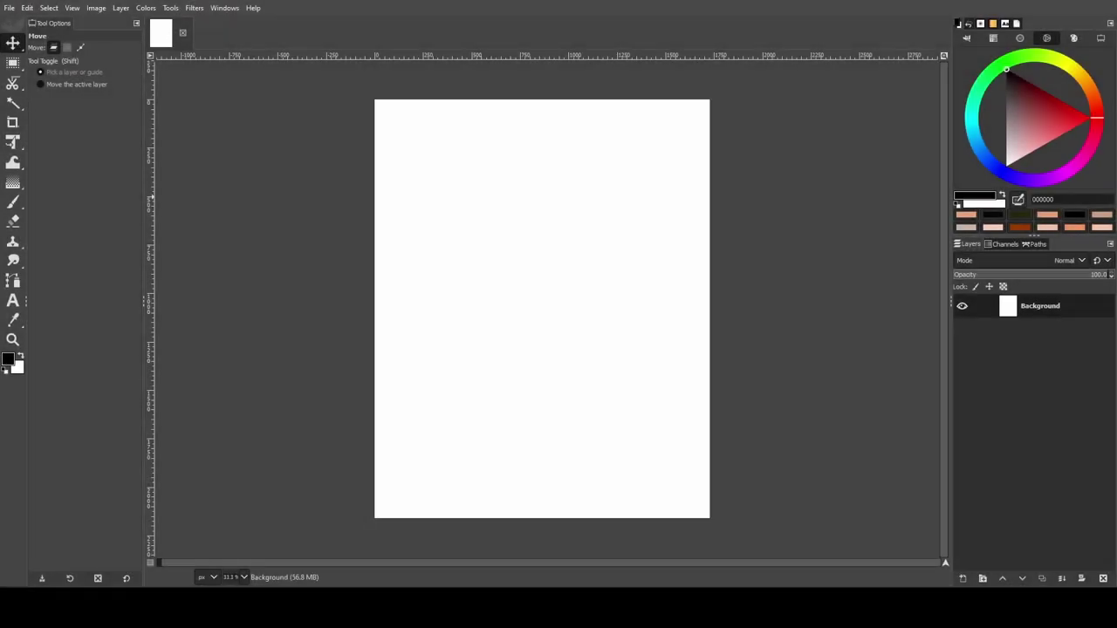
Import the sea photo as a layer, keeping its colour profile, and shrink it to fit the portrait page.
drag(424, 331, 427, 336)
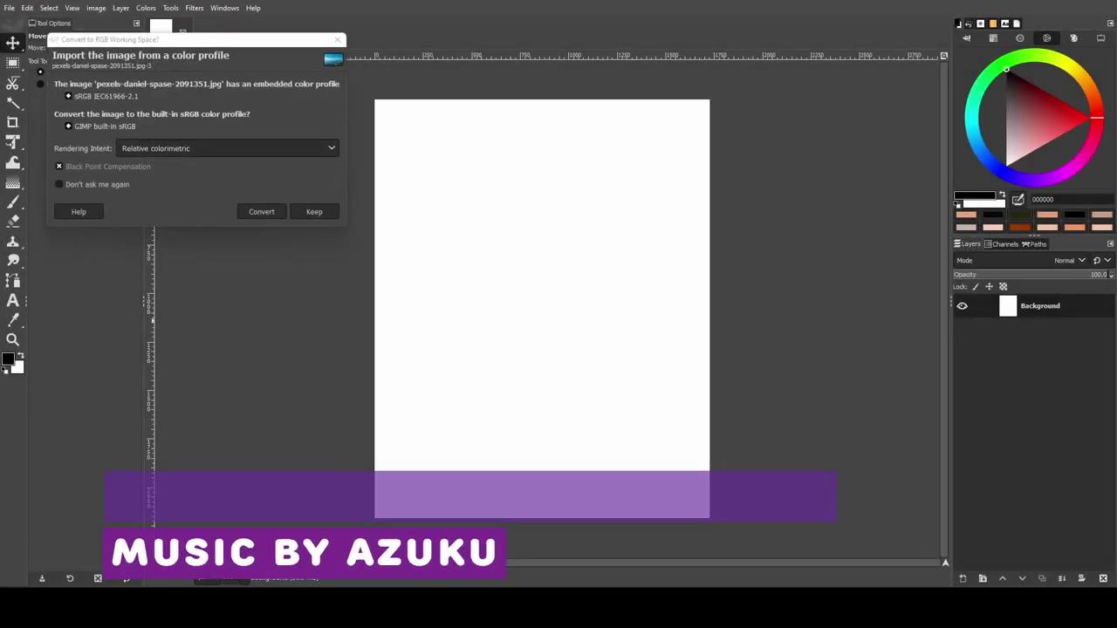
key(Return)
key(shift+t)
click(851, 124)
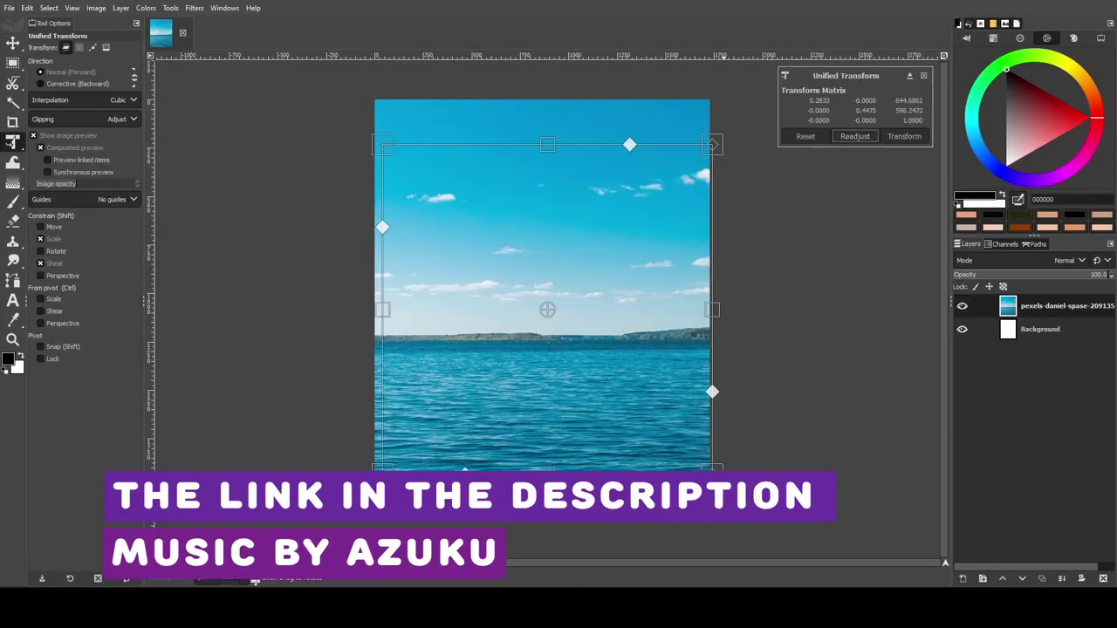
drag(712, 471, 647, 424)
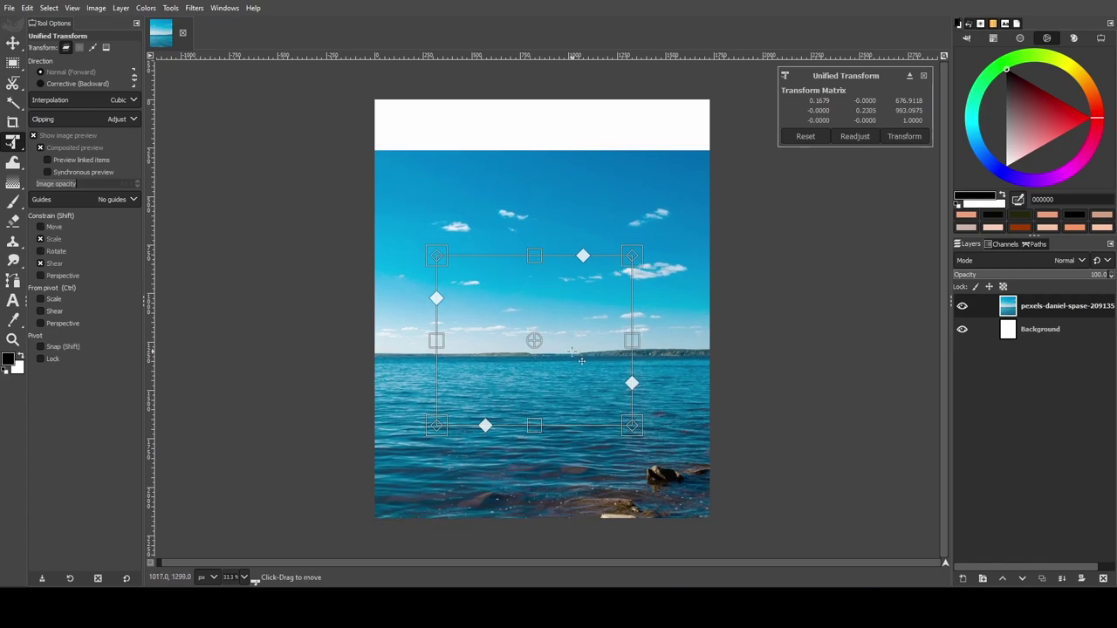
Apply the resize, duplicate the sea layer, and shift the copy down over the bottom white strip.
key(m)
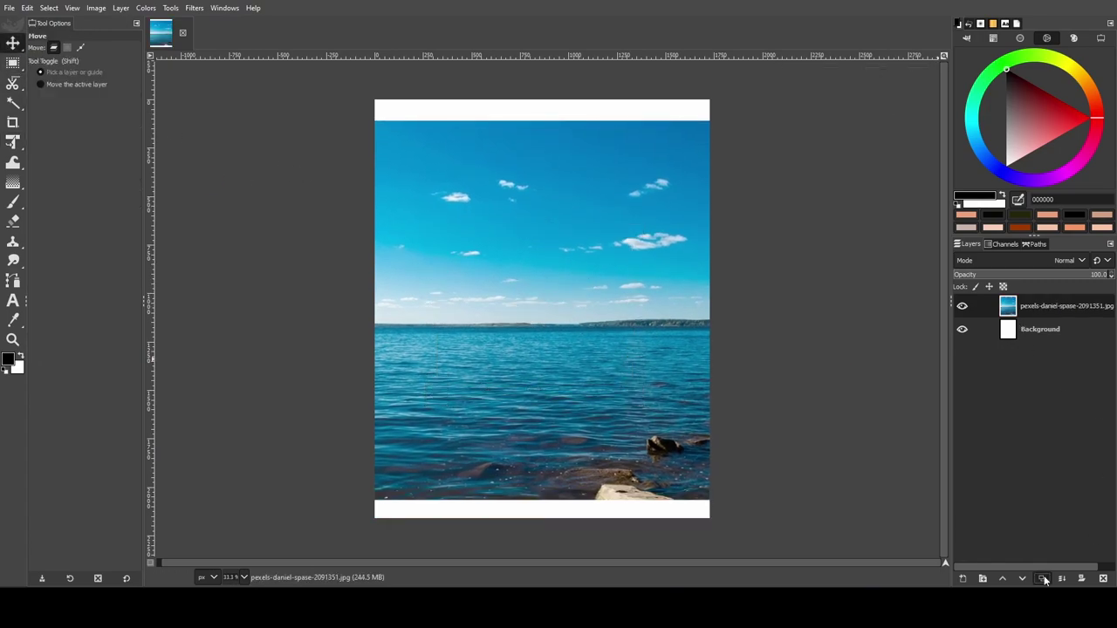
click(1043, 579)
key(shift+t)
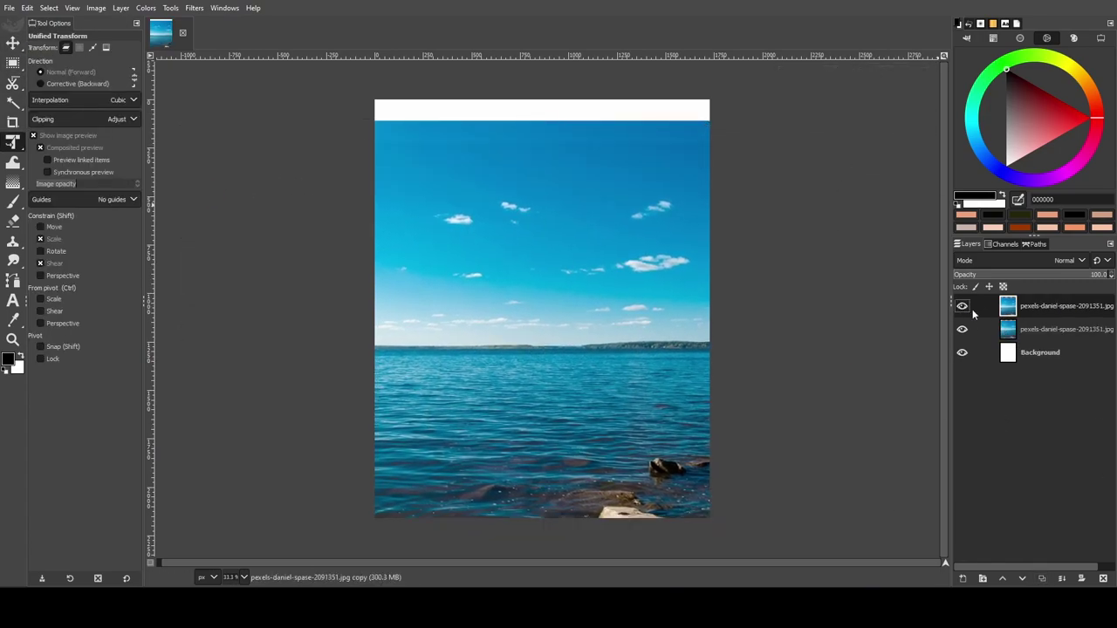
Add a white layer mask to the top sea layer.
click(1016, 337)
click(1024, 305)
click(1082, 579)
click(1028, 568)
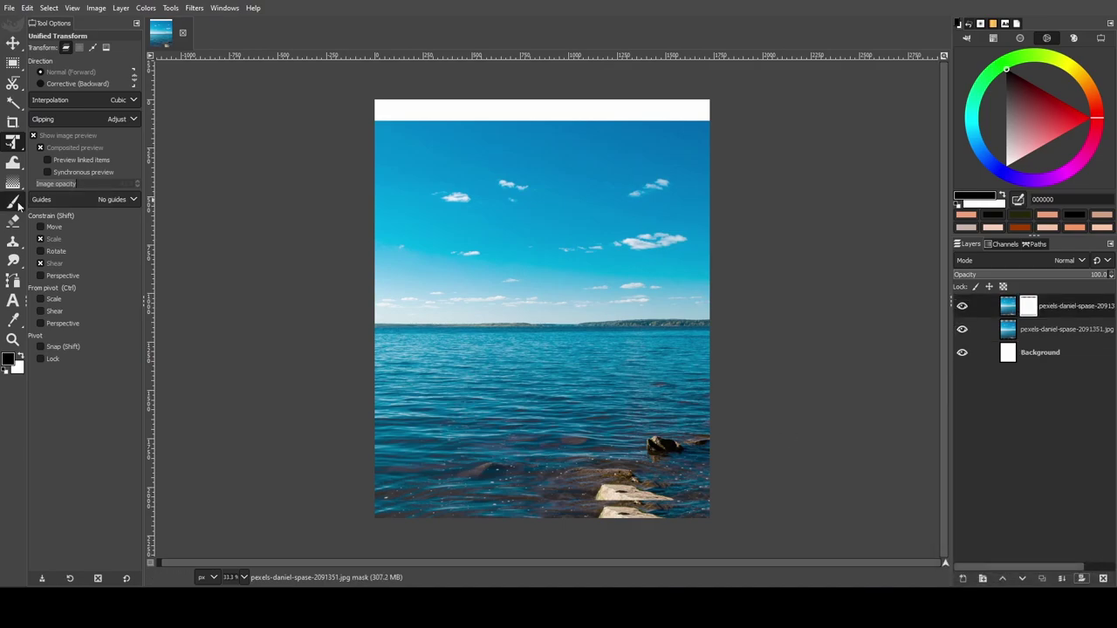
Paint black on the mask across the lower water to blend the two sea layers.
click(12, 202)
scroll(704, 476, up, 3)
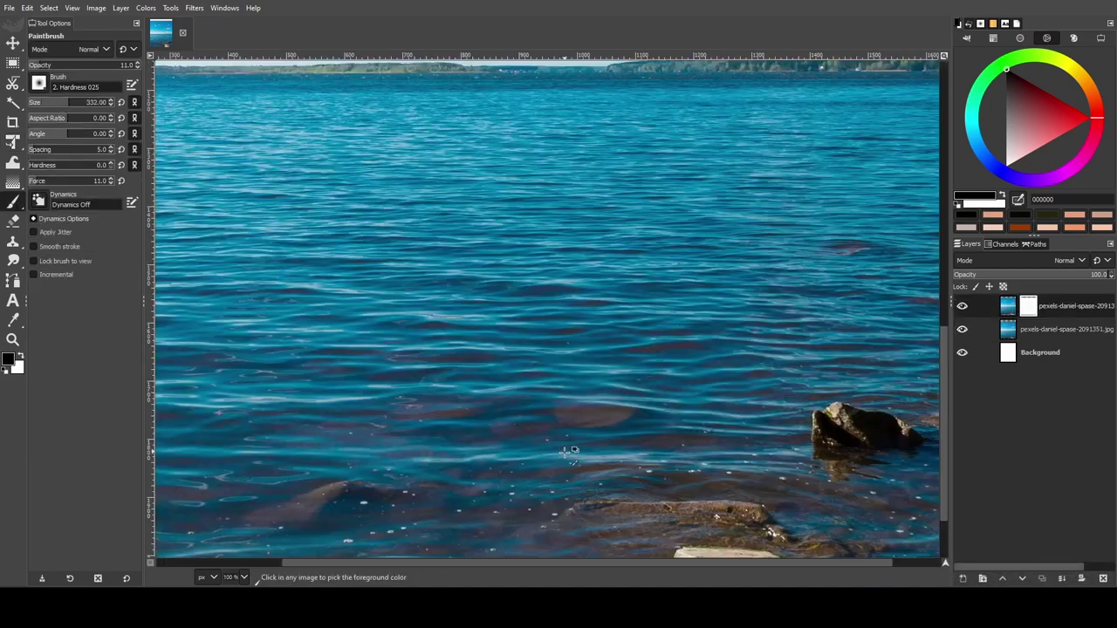
scroll(706, 454, down, 2)
scroll(707, 430, up, 3)
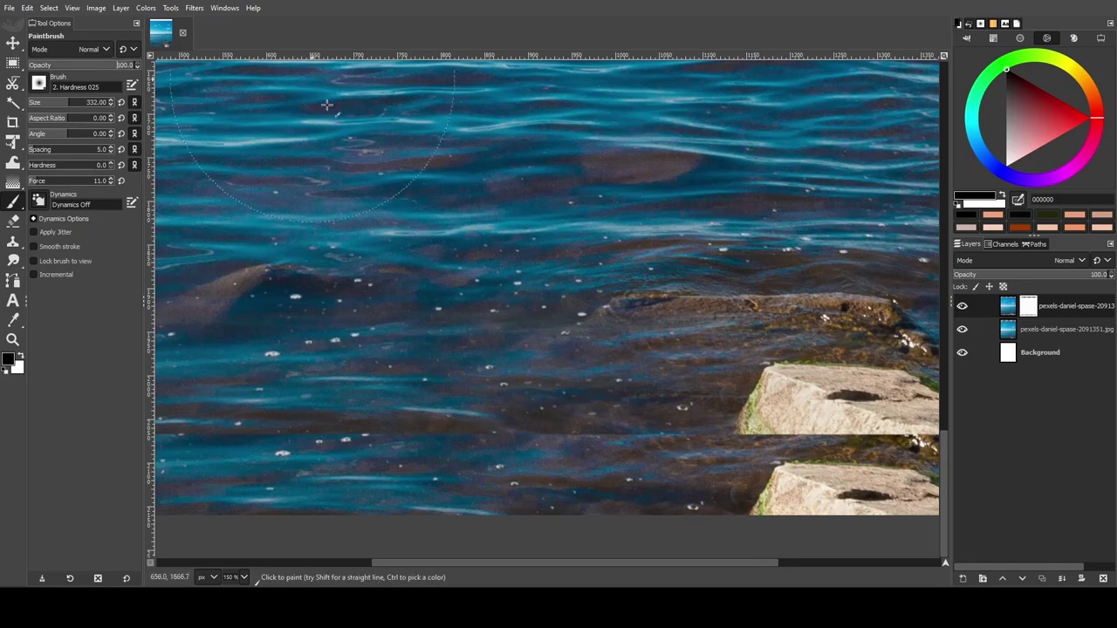
scroll(611, 419, right, 3)
scroll(873, 384, right, 3)
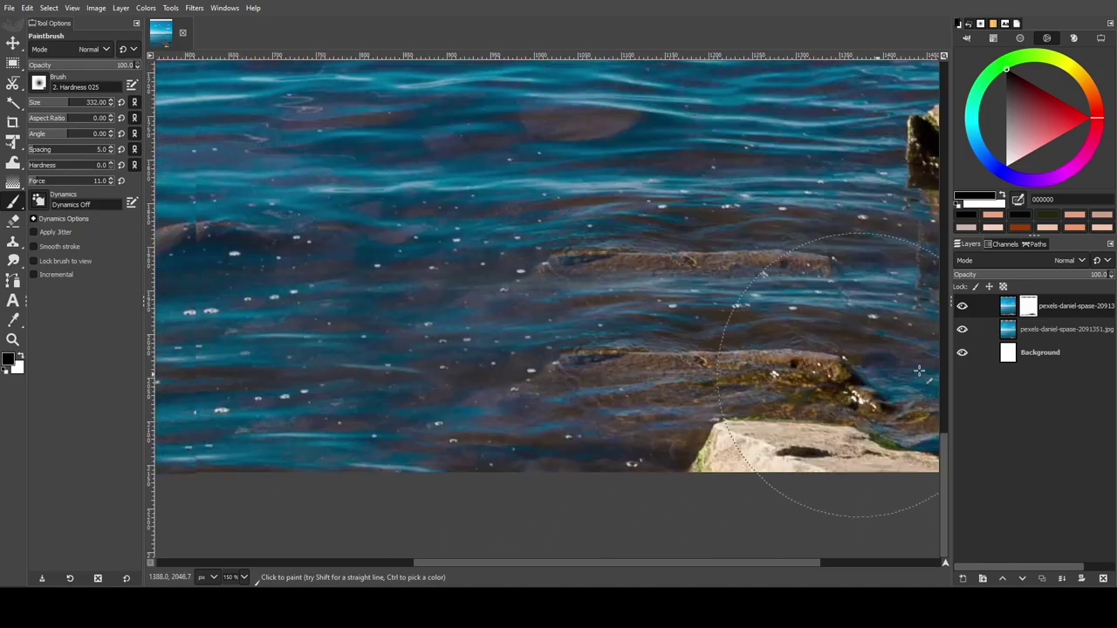
scroll(262, 394, left, 3)
scroll(706, 394, down, 2)
scroll(611, 419, down, 2)
scroll(563, 456, down, 1)
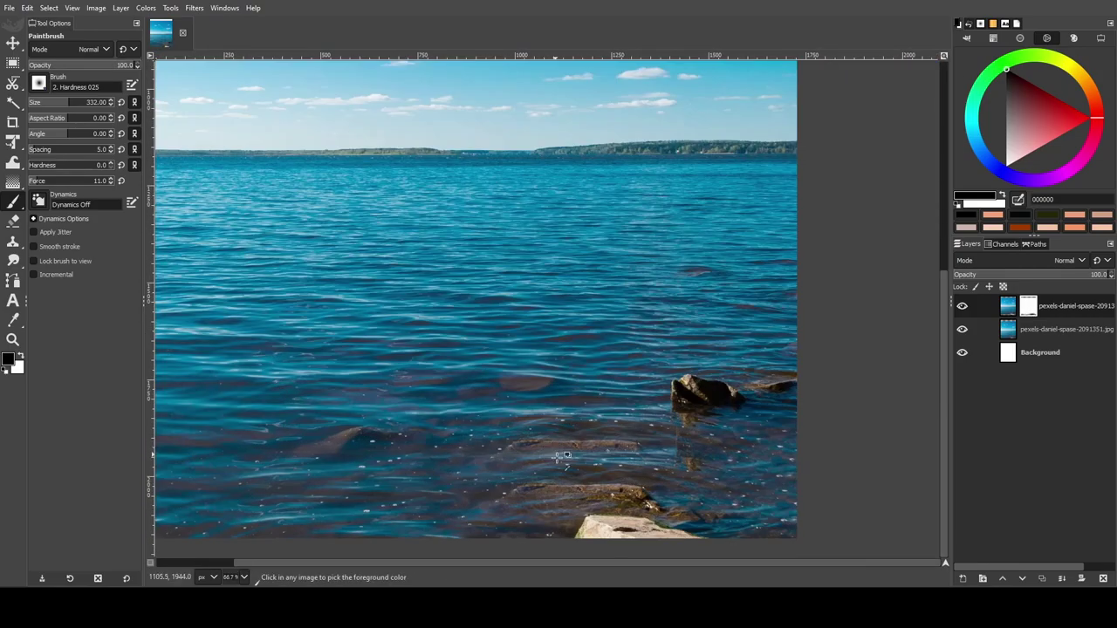
scroll(563, 455, down, 1)
scroll(843, 330, up, 1)
scroll(591, 349, up, 2)
scroll(654, 431, down, 5)
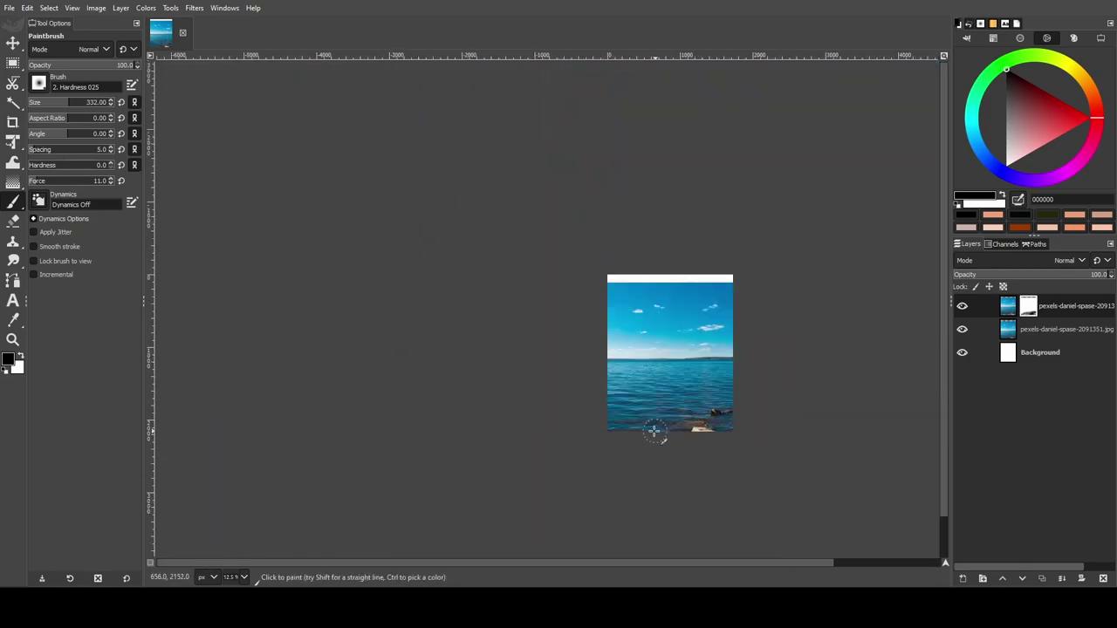
scroll(472, 373, up, 4)
scroll(591, 392, down, 2)
scroll(568, 424, up, 2)
scroll(579, 417, down, 1)
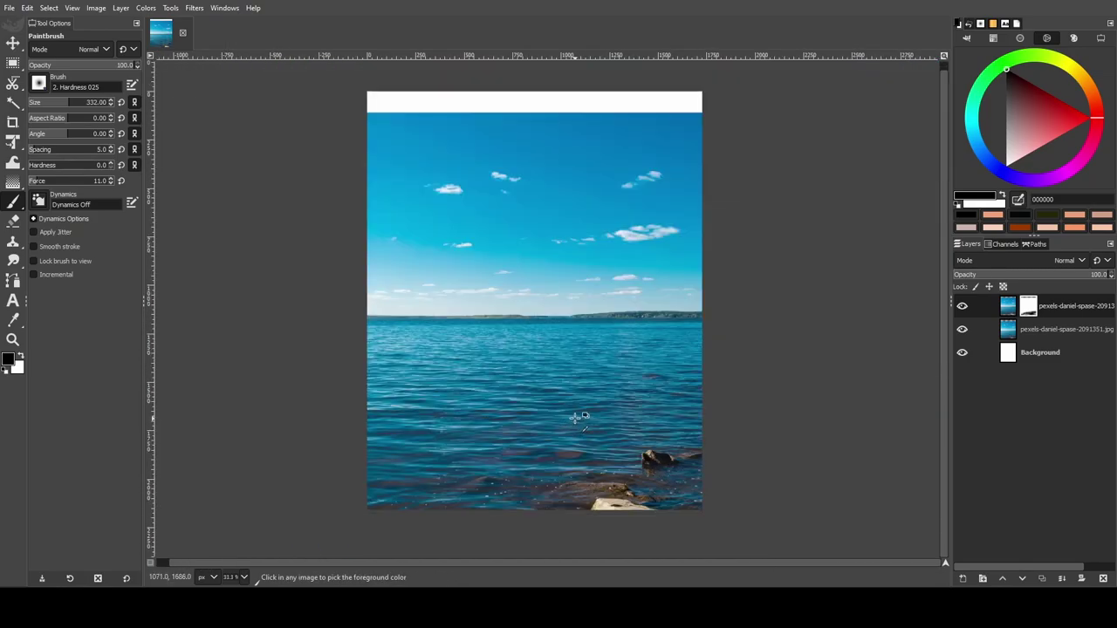
scroll(576, 417, up, 2)
scroll(573, 416, up, 1)
scroll(416, 353, up, 1)
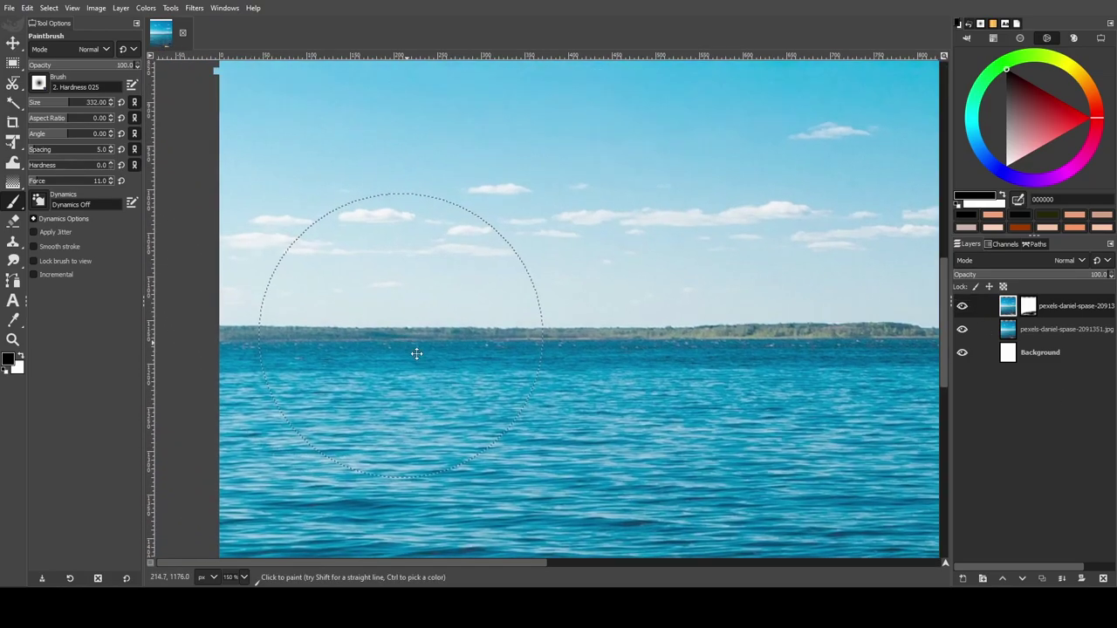
Trace the horizon with Scissors Select and convert the outline around the water into a selection.
click(12, 83)
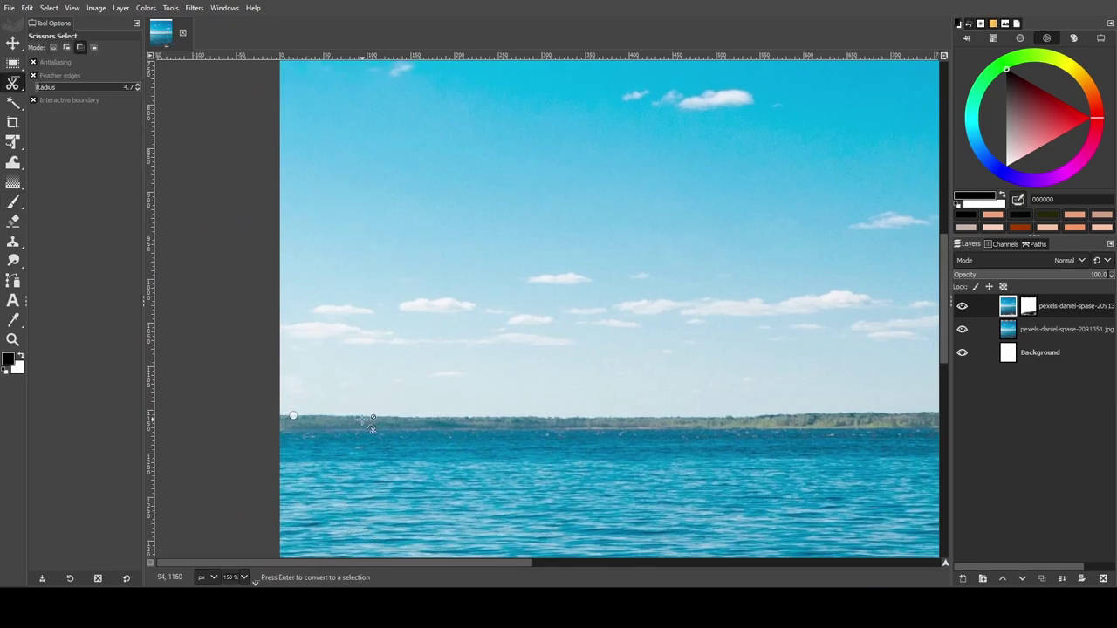
scroll(574, 423, right, 1)
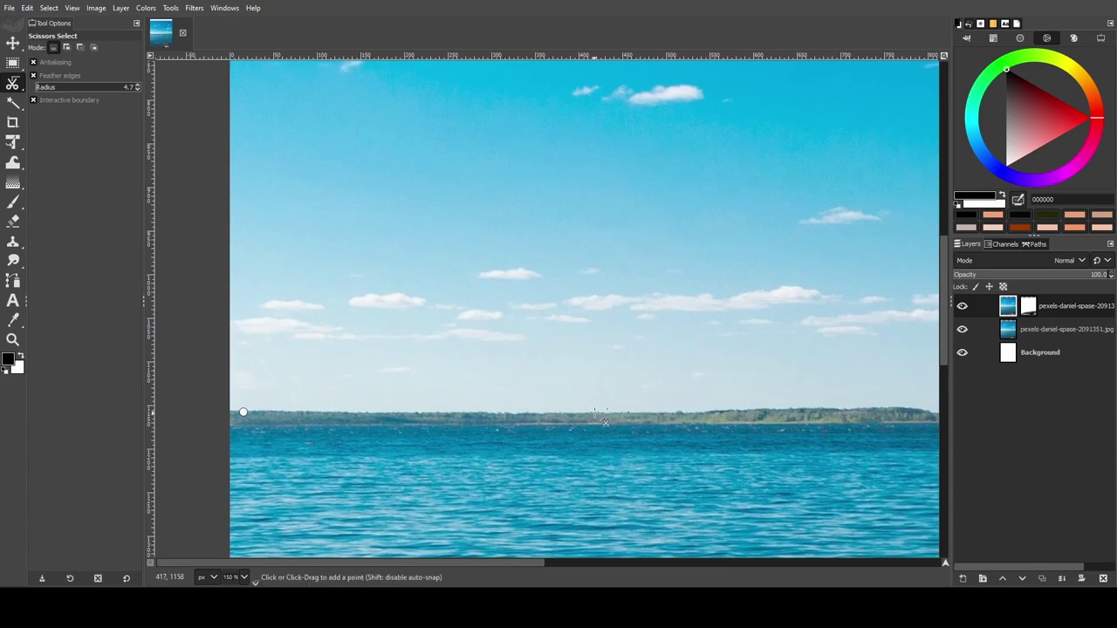
click(777, 411)
scroll(543, 393, right, 6)
click(796, 394)
scroll(660, 382, right, 7)
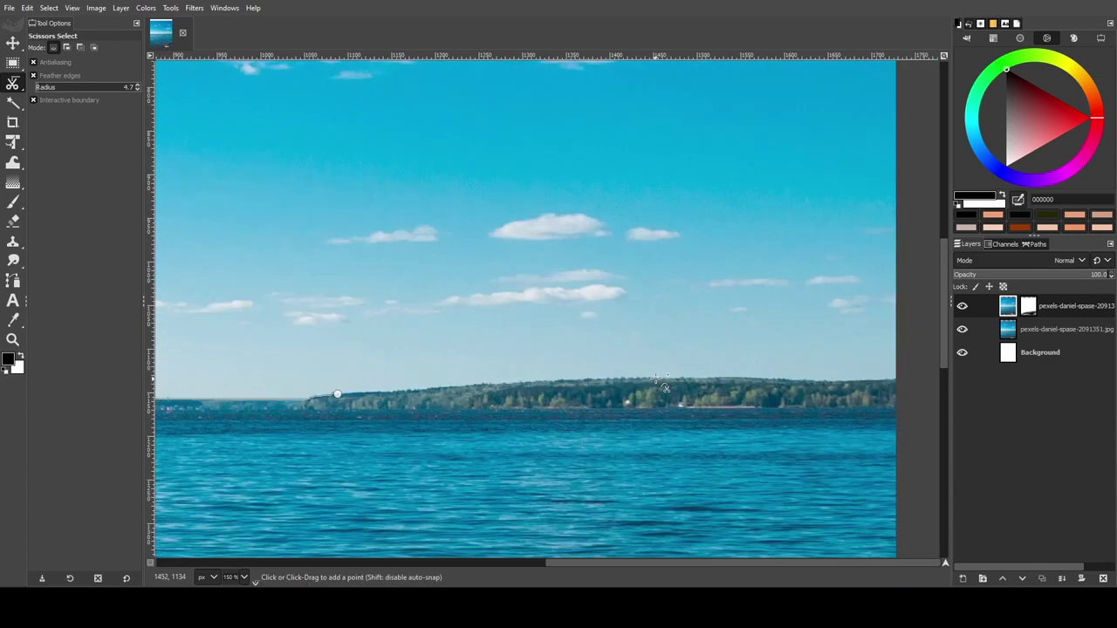
click(899, 384)
ctrl+scroll(899, 384, down, 3)
ctrl+scroll(561, 393, down, 2)
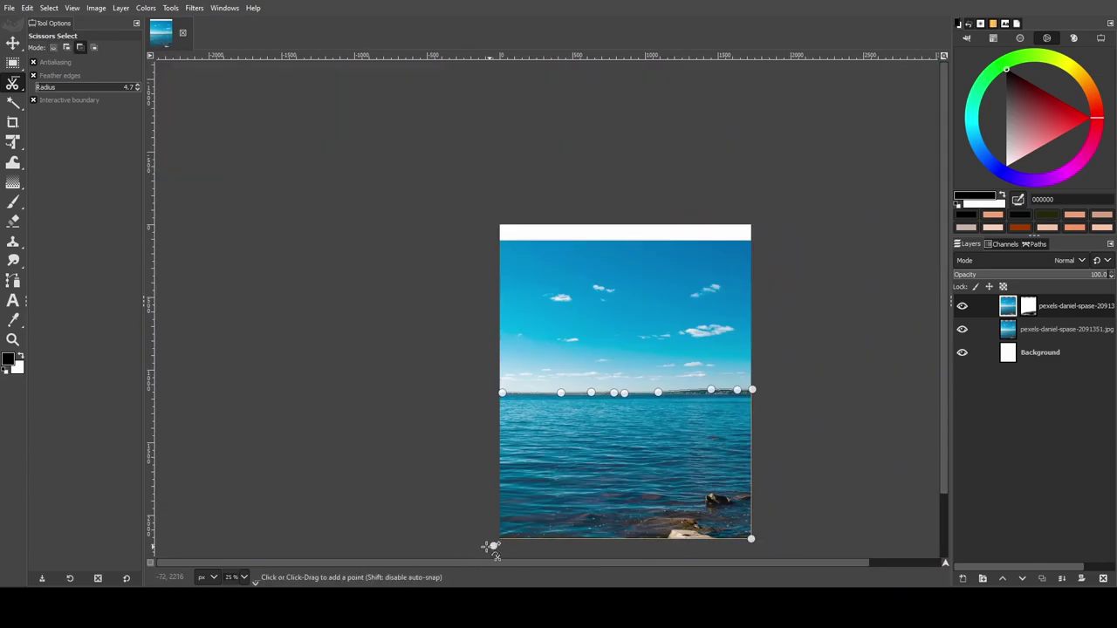
click(509, 450)
key(1)
scroll(611, 349, down, 3)
scroll(611, 349, up, 3)
Refine the water selection with freehand Free Select outlines.
key(Return)
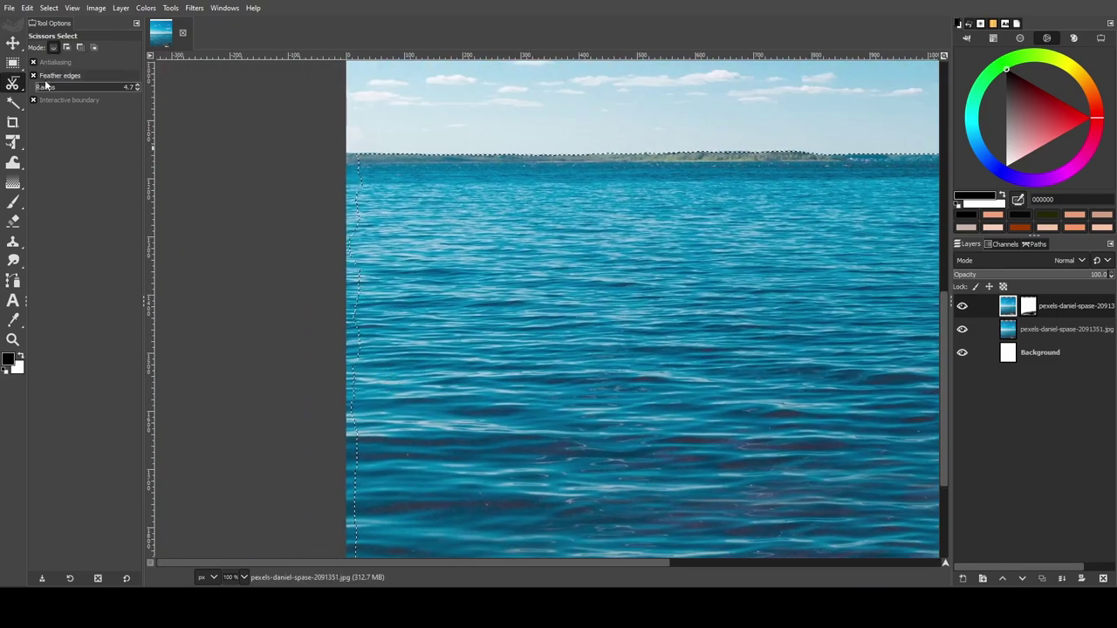
key(f)
drag(297, 378, 321, 493)
scroll(321, 494, down, 5)
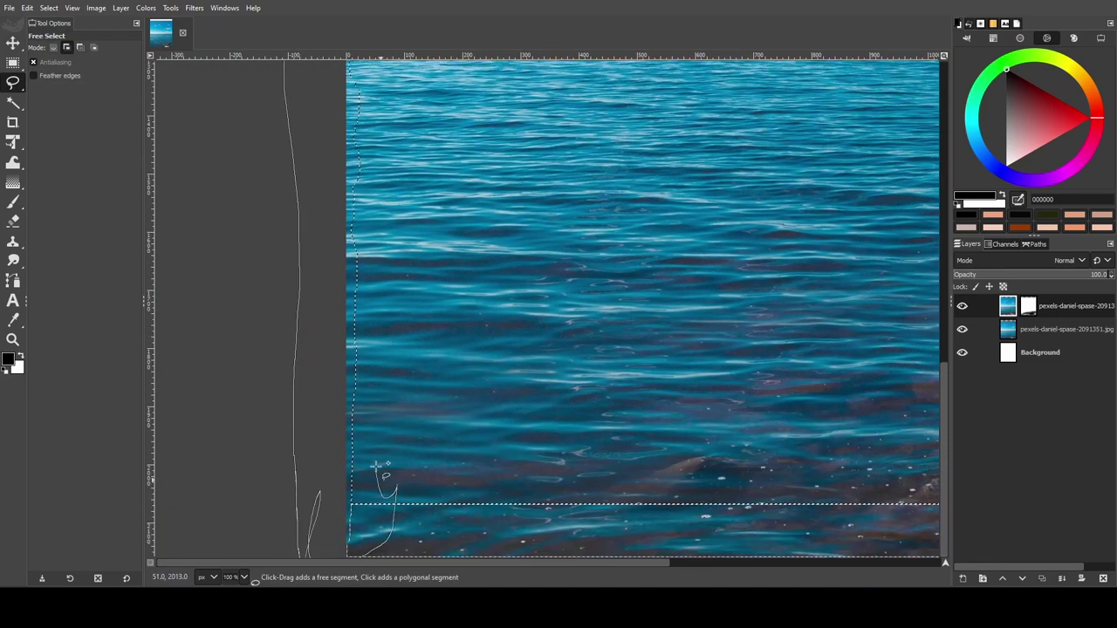
scroll(393, 349, up, 6)
mouse_move(384, 476)
mouse_down()
mouse_move(404, 128)
mouse_move(412, 206)
mouse_up()
scroll(419, 166, up, 1)
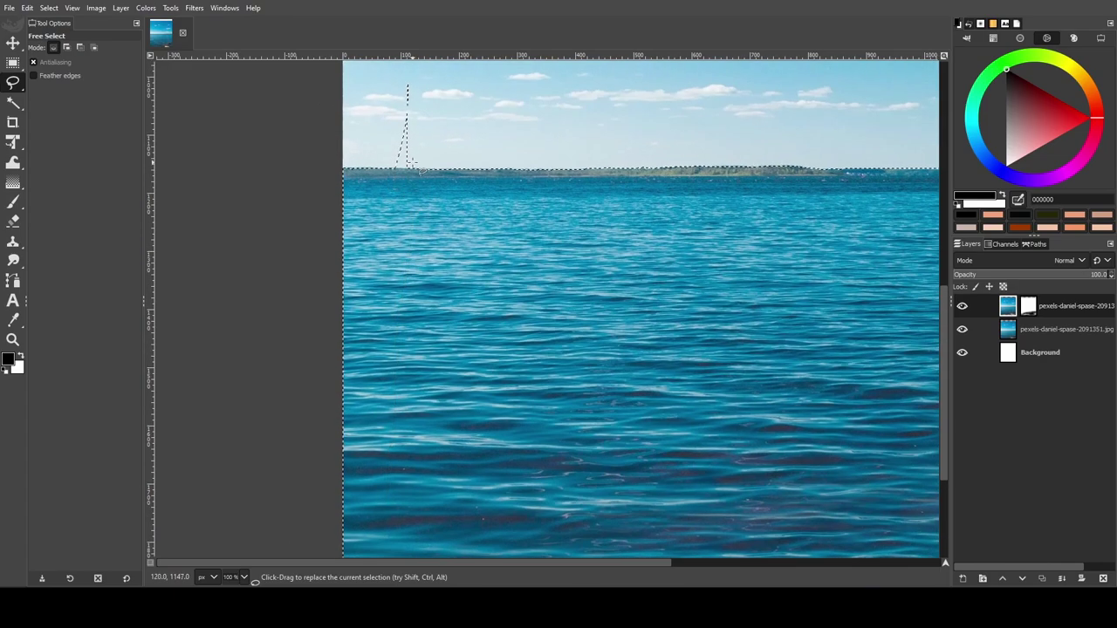
scroll(412, 207, up, 1)
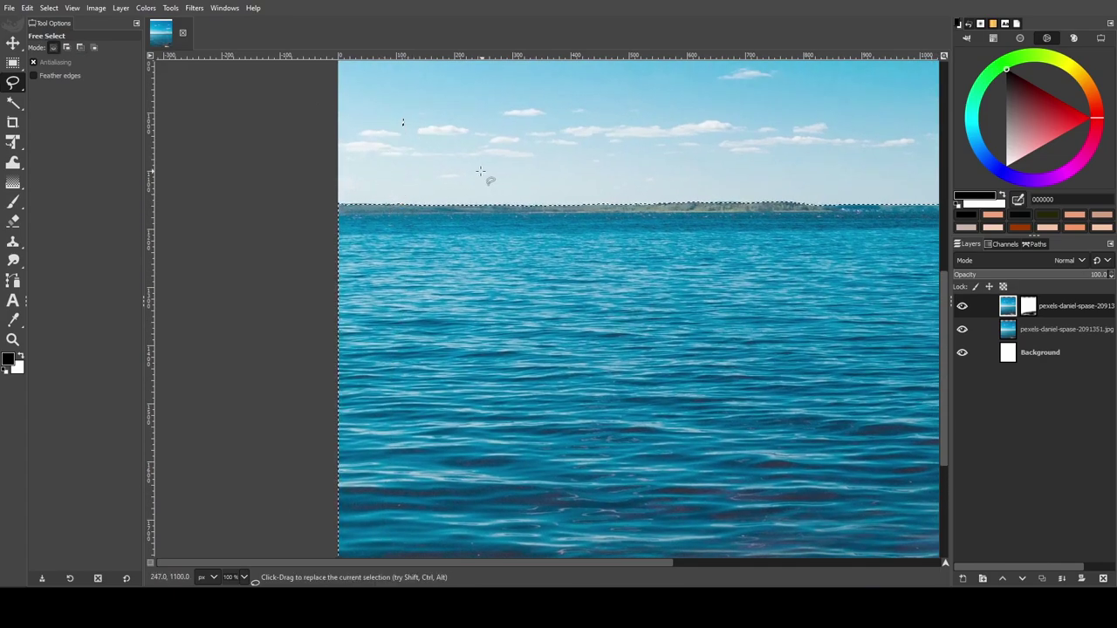
scroll(480, 171, down, 3)
scroll(873, 428, up, 2)
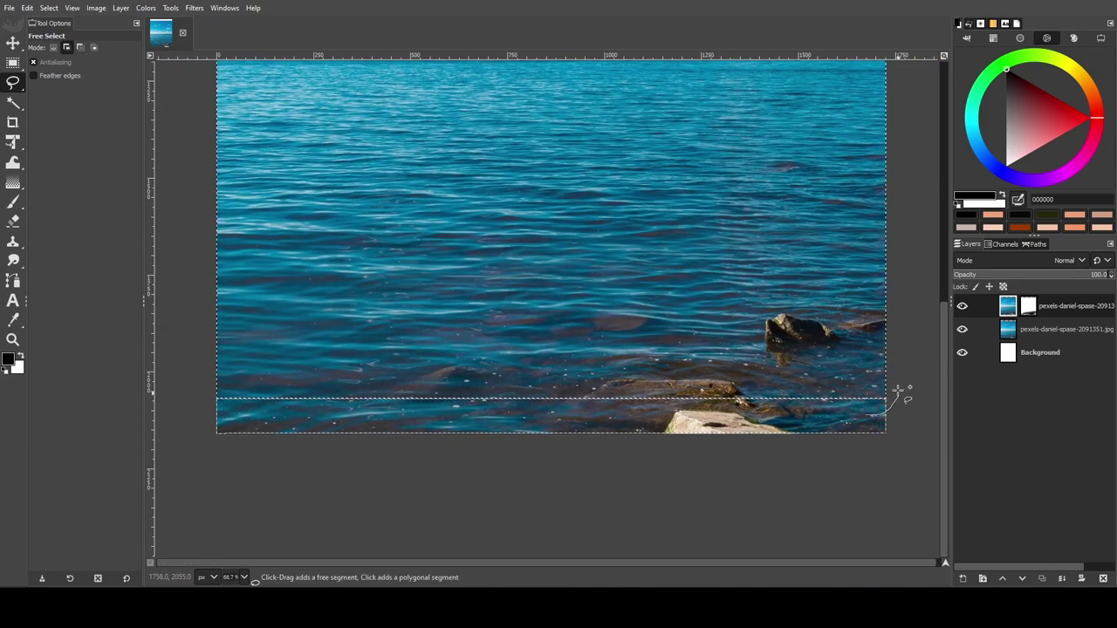
key(Return)
scroll(559, 306, up, 10)
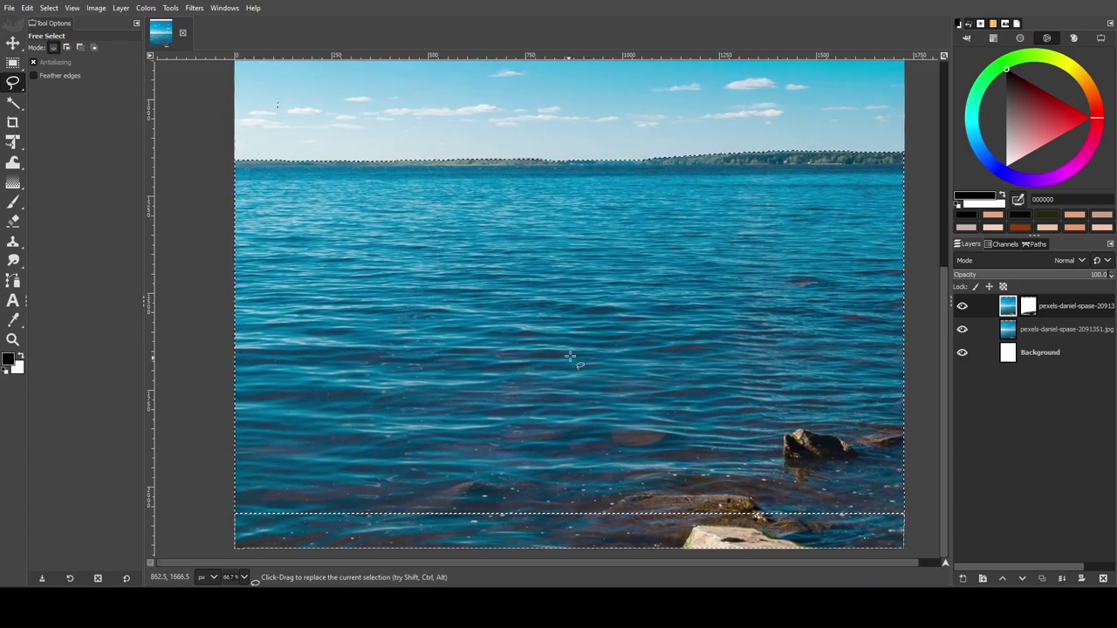
Put both sea layers in a Layer Group with a mask built from the selection.
drag(1012, 330, 1006, 308)
click(1051, 306)
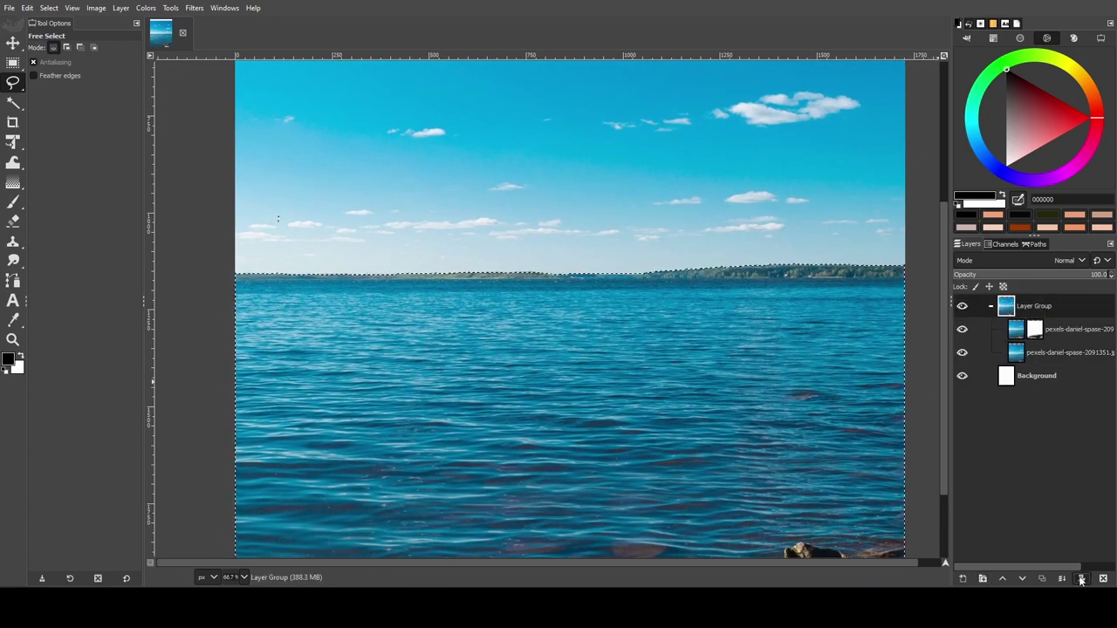
click(1082, 579)
click(980, 568)
scroll(559, 349, down, 5)
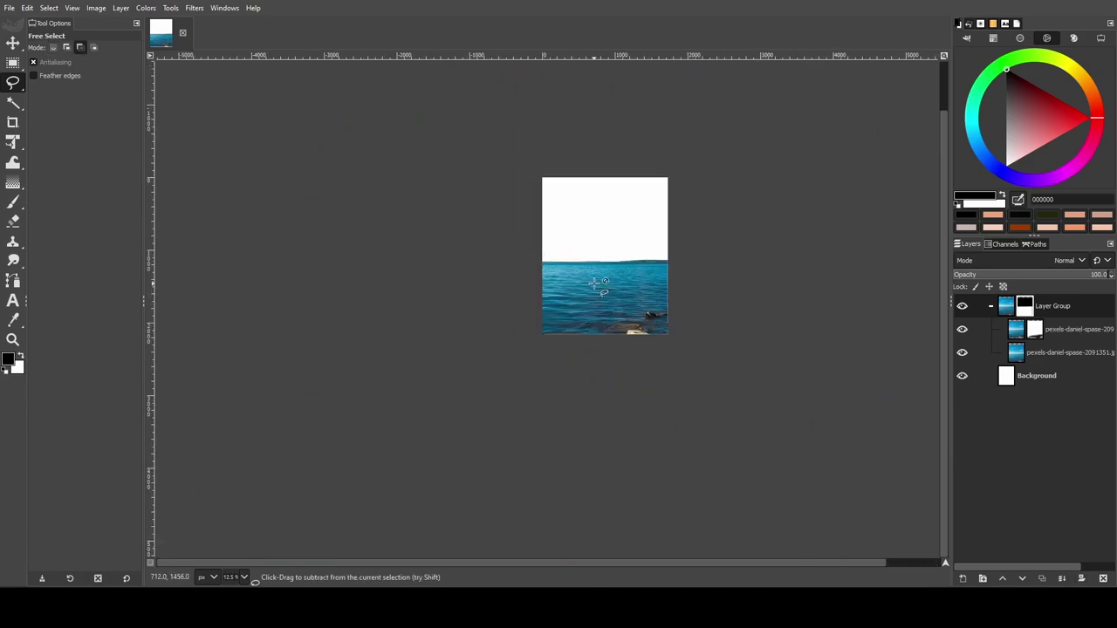
ctrl+scroll(558, 349, down, 3)
ctrl+scroll(559, 349, up, 2)
Touch up the group mask with the Paintbrush so the sky area shows white.
key(p)
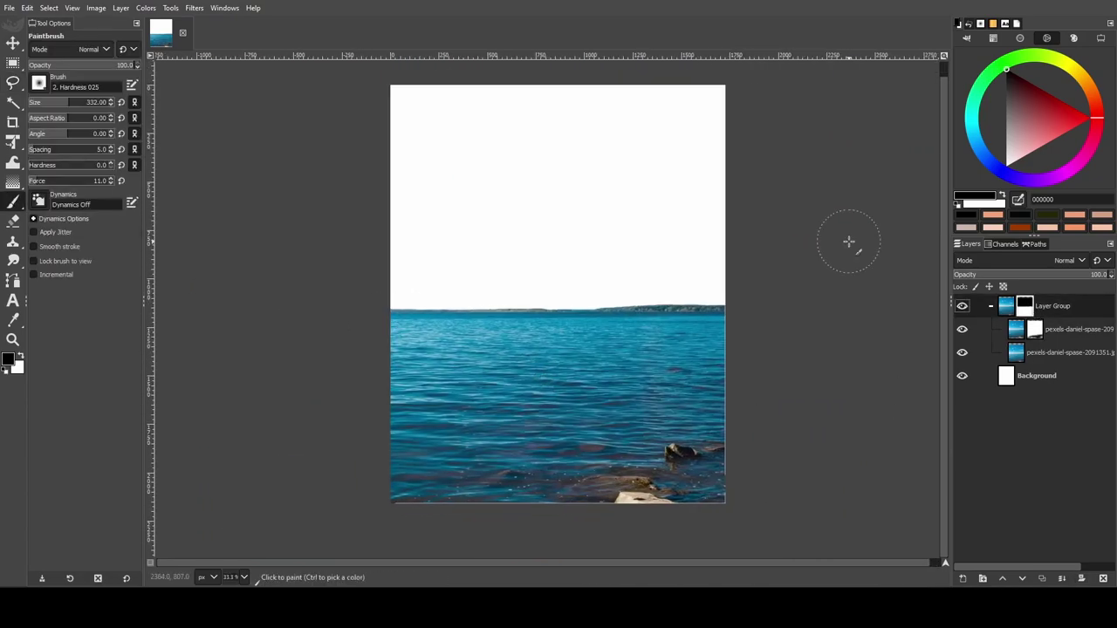
ctrl+scroll(664, 463, up, 2)
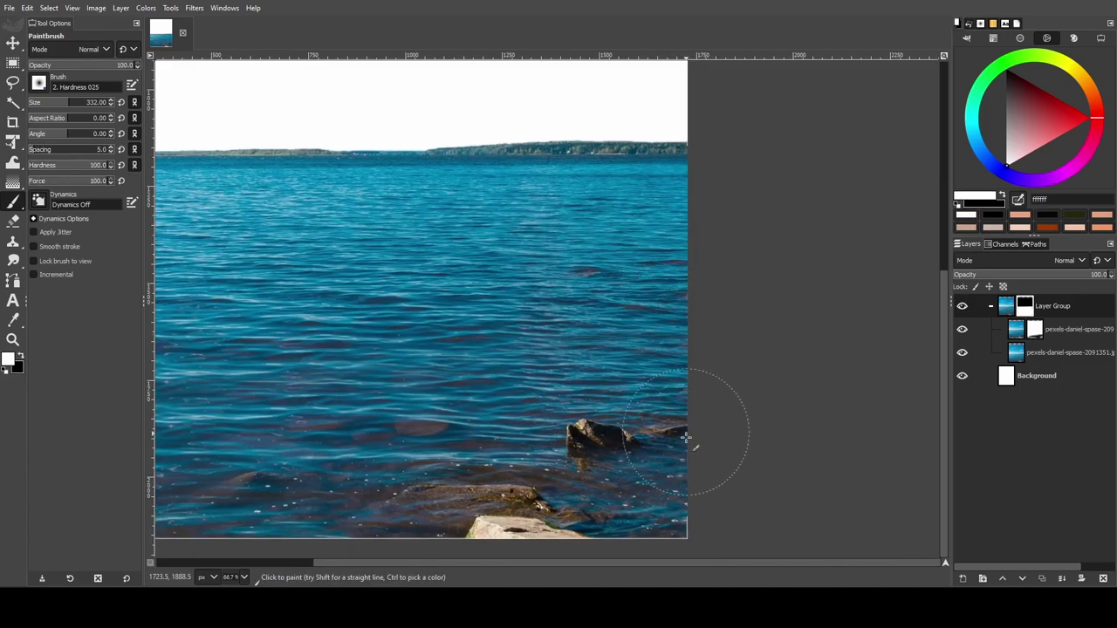
scroll(524, 454, left, 3)
scroll(309, 474, down, 1)
ctrl+scroll(387, 424, down, 2)
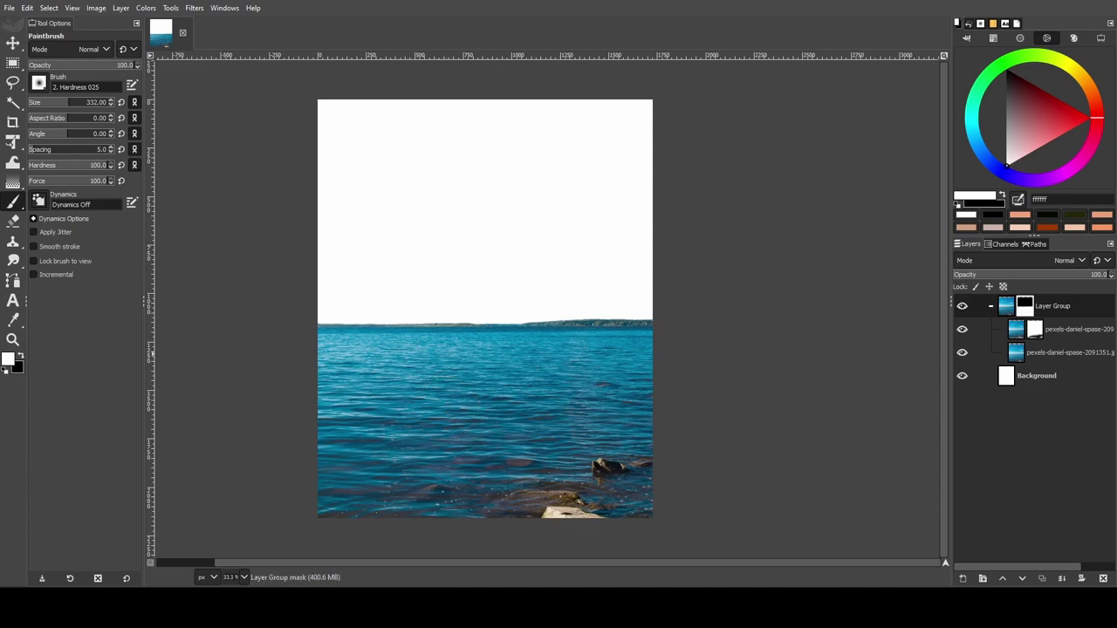
Import the pink sunset photo below the sea group and enlarge it to fill the top.
key(Return)
drag(1018, 329, 1021, 377)
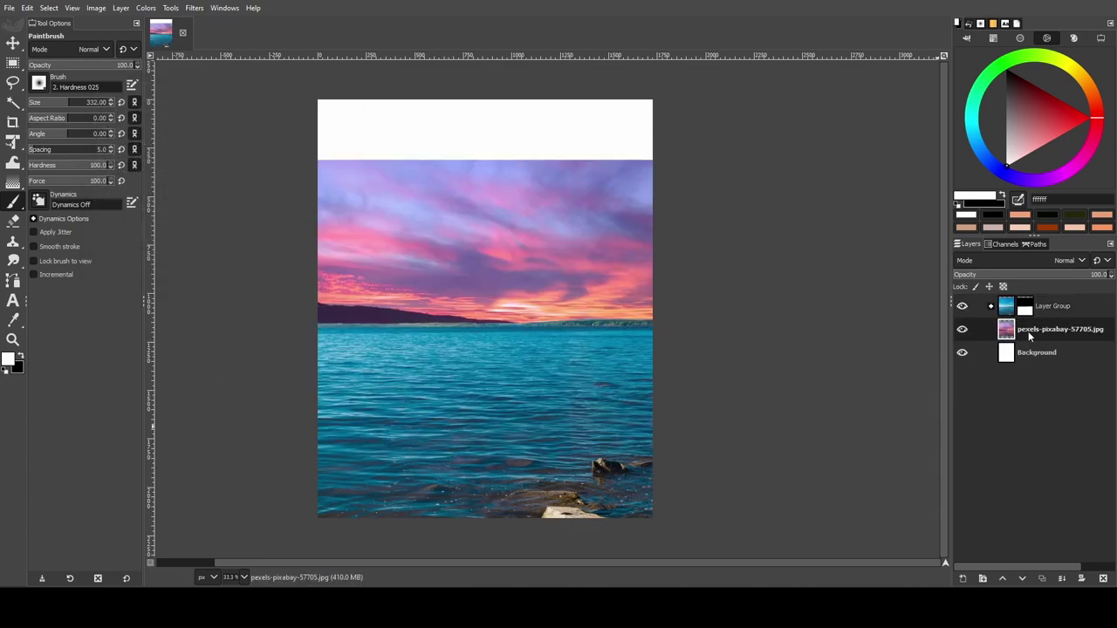
key(shift+t)
drag(703, 419, 599, 402)
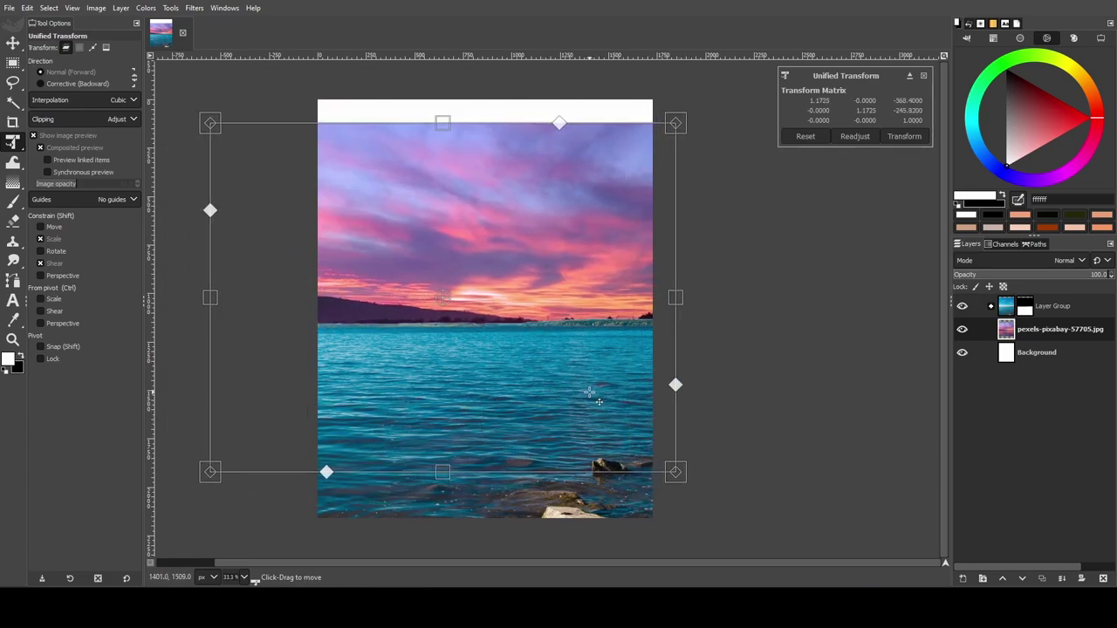
click(904, 137)
Duplicate the sunset sky layer and give the copy a white mask.
click(1054, 353)
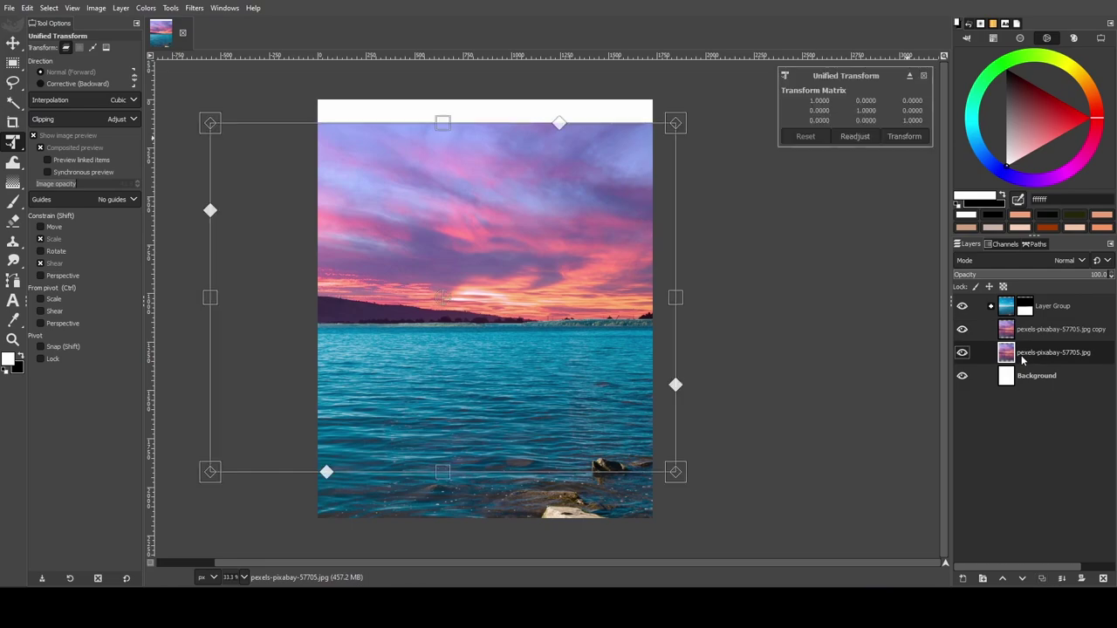
key(1)
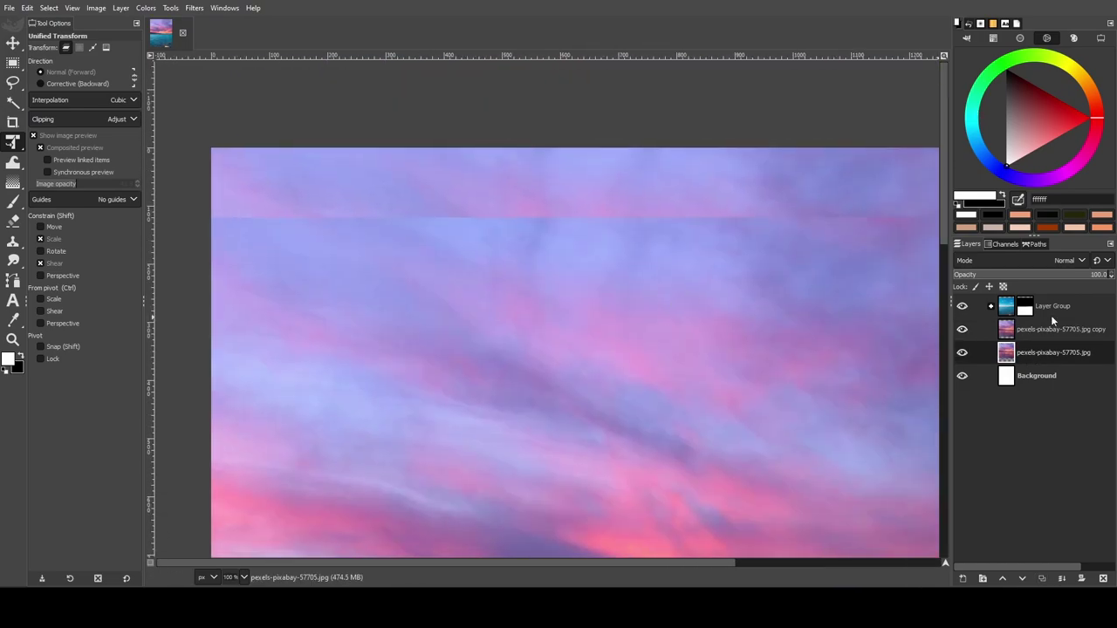
click(1059, 329)
click(1082, 579)
click(1045, 540)
Paint on the sky copy's mask, then merge it down into pexels-pixabay-57705.jpg.
click(13, 205)
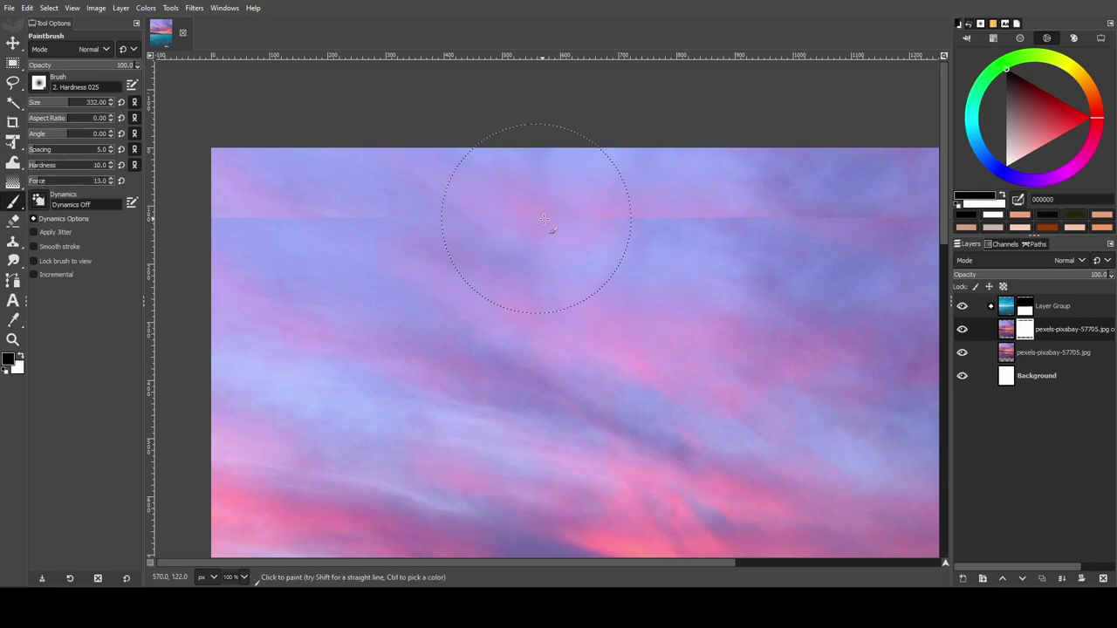
scroll(431, 267, down, 1)
scroll(439, 219, down, 1)
scroll(566, 356, down, 1)
scroll(566, 356, up, 2)
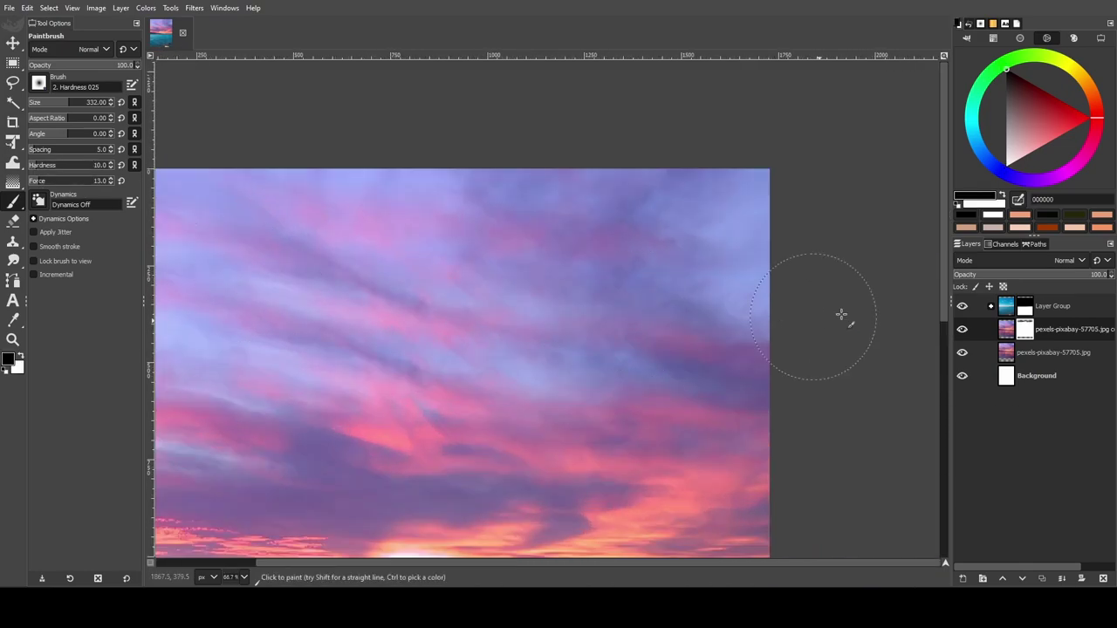
scroll(855, 377, down, 5)
scroll(648, 387, down, 1)
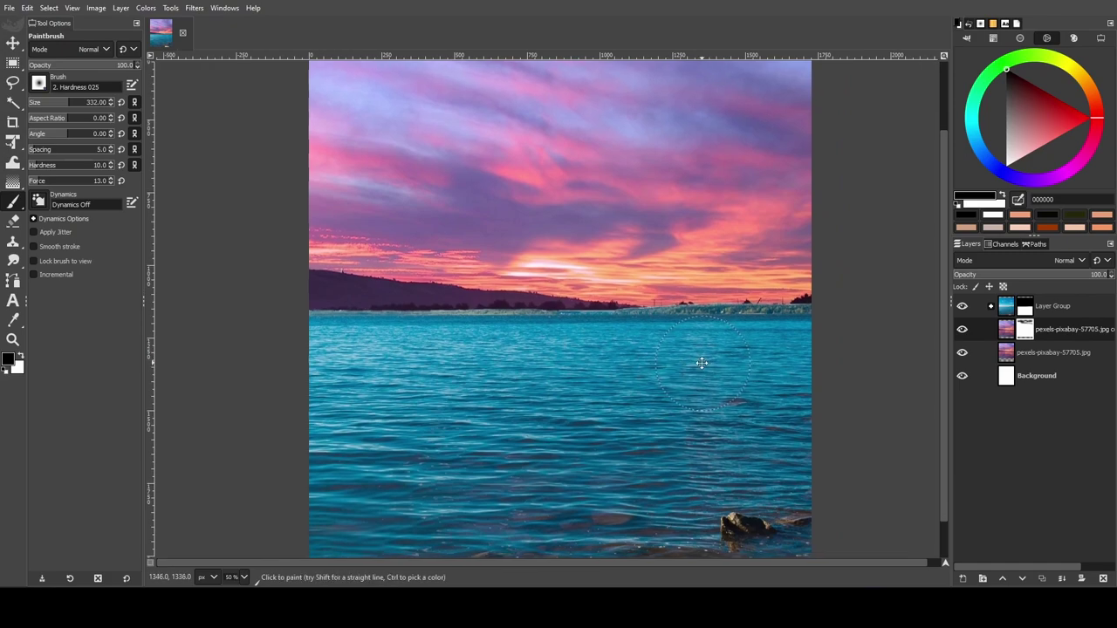
click(1063, 579)
key(shift+t)
click(893, 356)
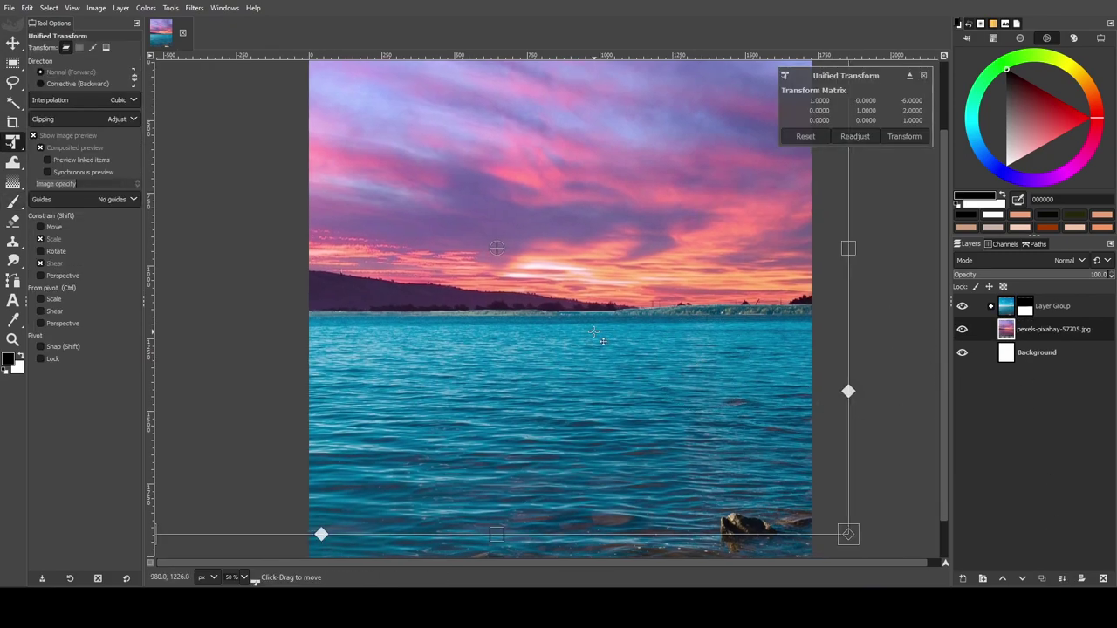
Commit the sky shift and paint black on the group mask over the green treeline.
click(905, 136)
scroll(790, 472, up, 3)
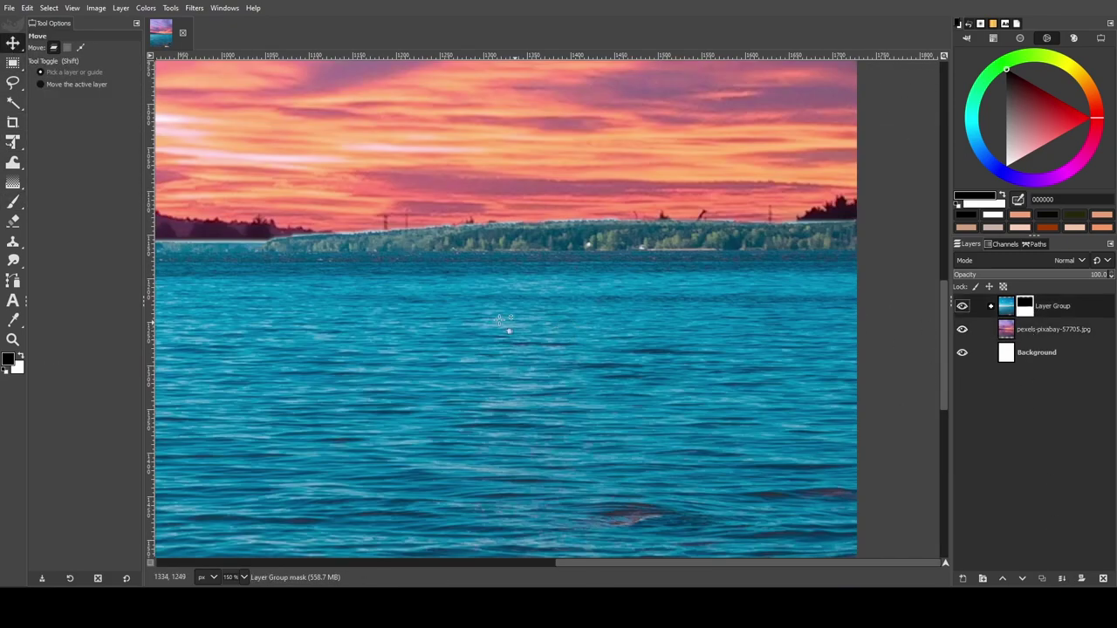
key(p)
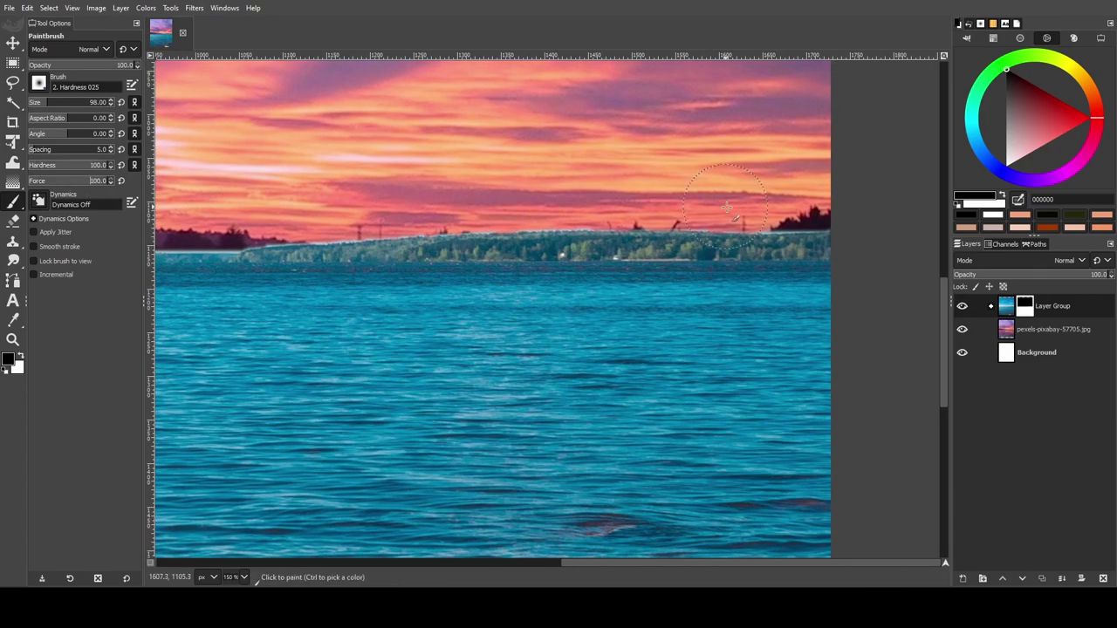
shift+click(245, 218)
scroll(244, 218, left, 5)
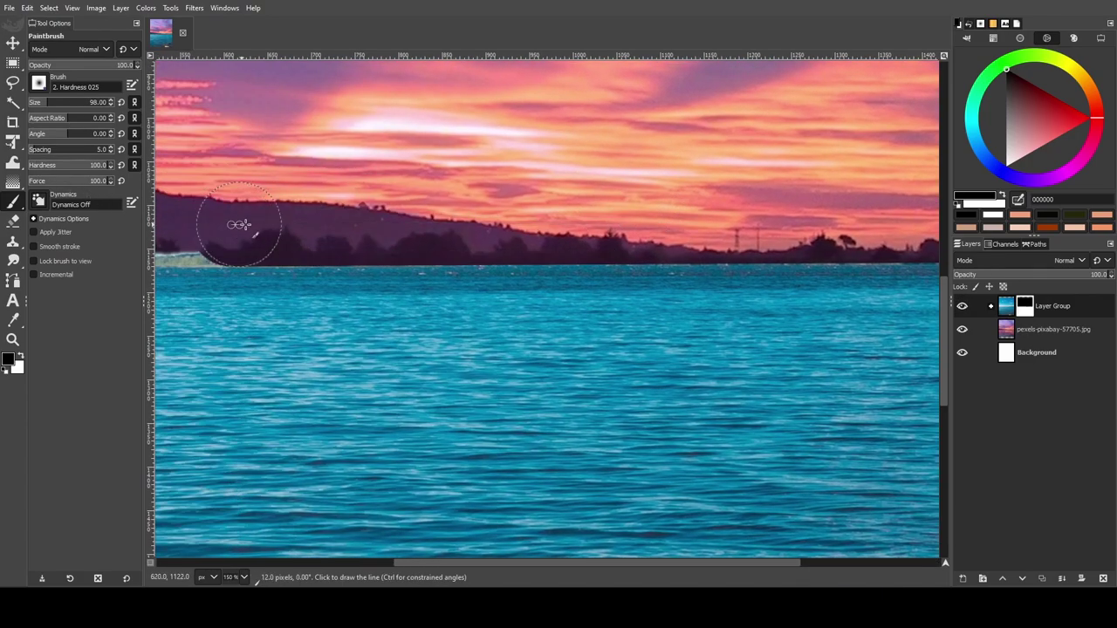
scroll(236, 223, left, 5)
shift+click(199, 219)
scroll(199, 219, left, 5)
scroll(774, 284, down, 3)
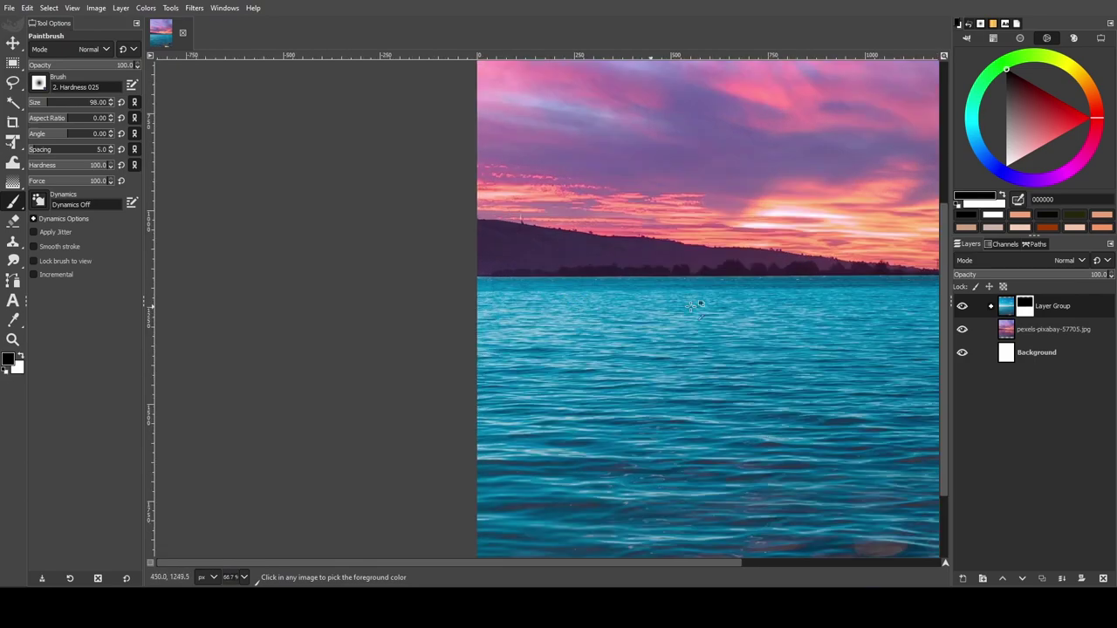
scroll(420, 257, up, 1)
Paint straight shift-click mask lines along the horizon toward the left edge.
shift+click(301, 263)
scroll(302, 263, left, 5)
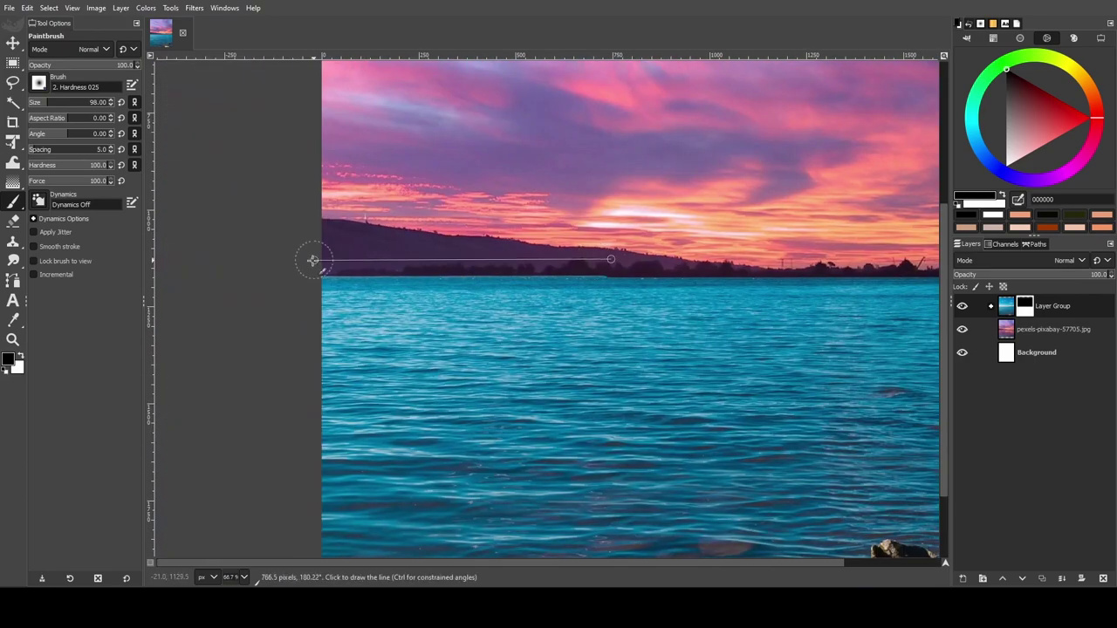
shift+click(827, 260)
scroll(773, 268, right, 5)
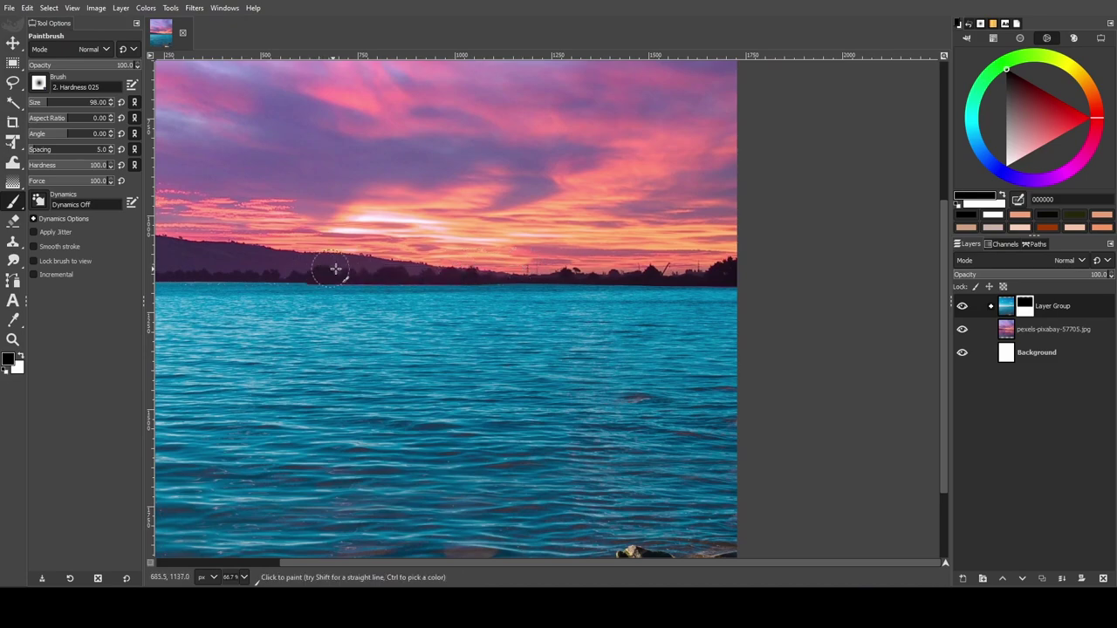
scroll(410, 267, left, 2)
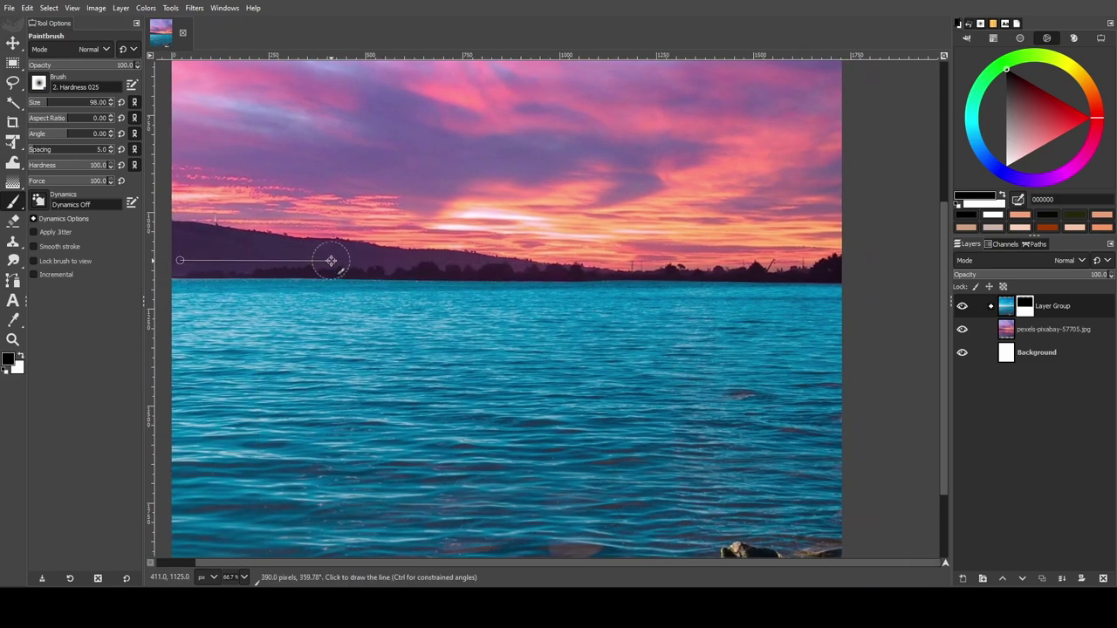
scroll(331, 261, down, 4)
scroll(506, 332, up, 2)
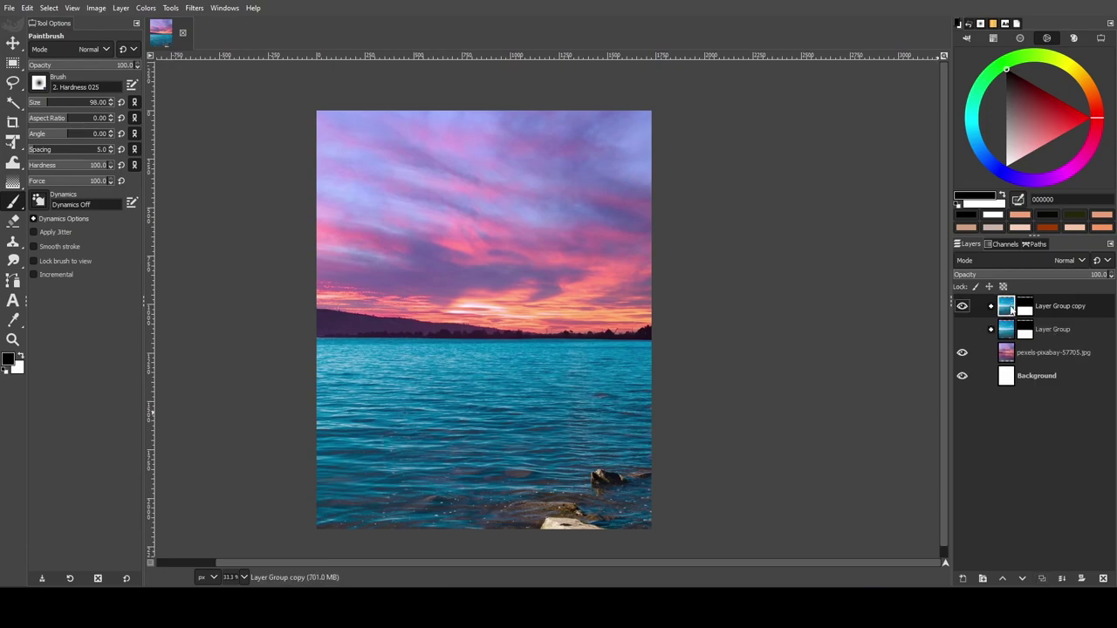
Mirror the Layer Group copy horizontally and shift it right to fill the frame.
click(1011, 308)
click(13, 142)
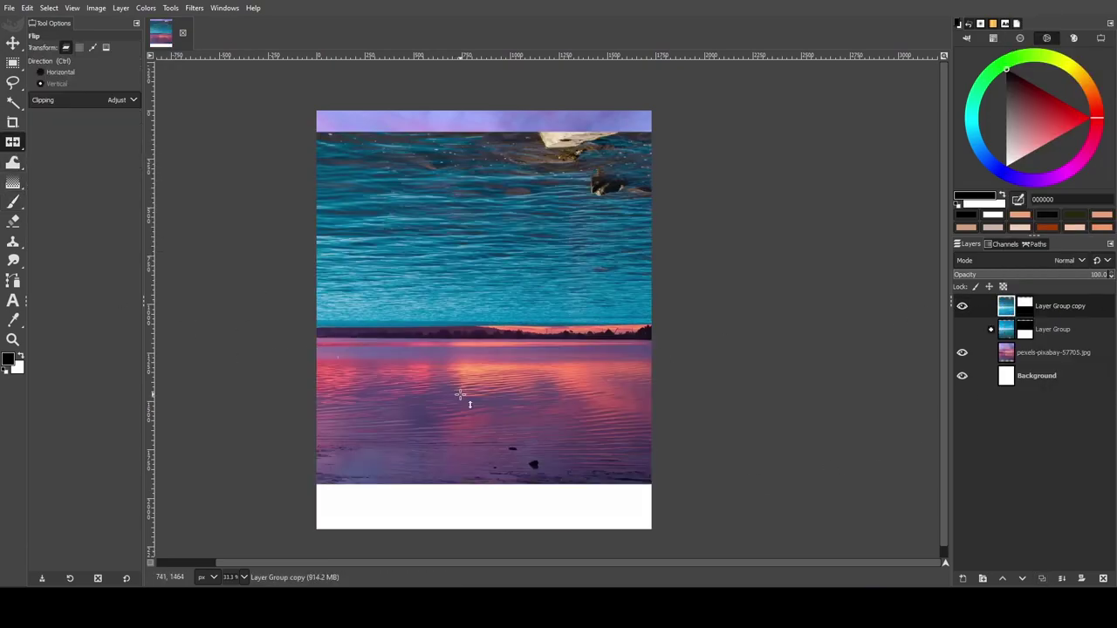
click(483, 419)
key(m)
drag(482, 419, 506, 412)
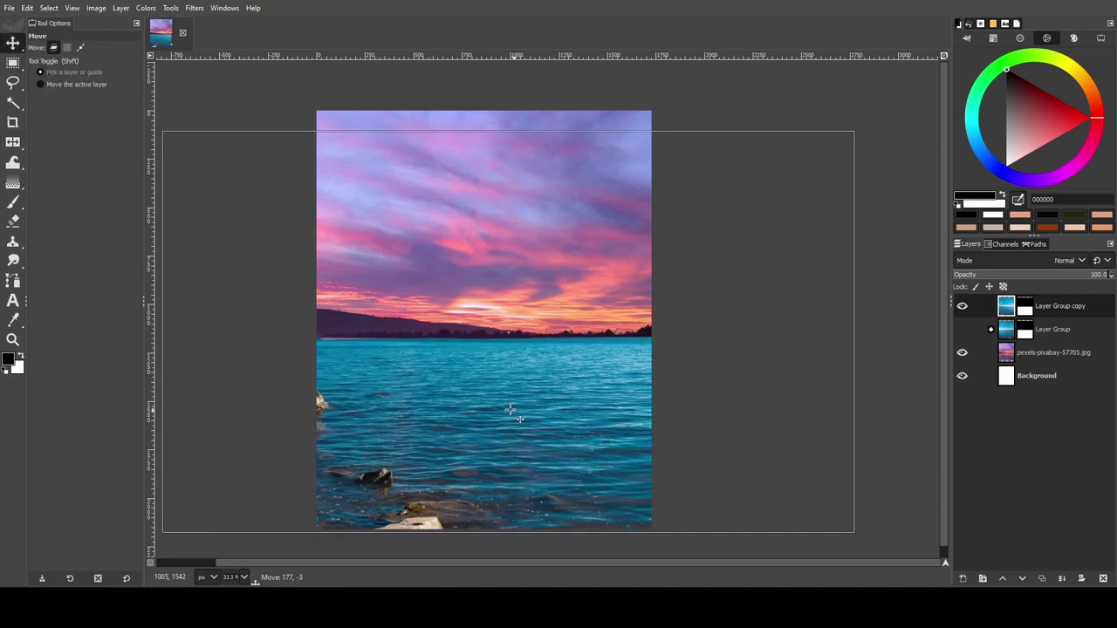
Undo the flipped water copy, restoring the original sea group.
scroll(586, 449, down, 3)
scroll(592, 455, up, 3)
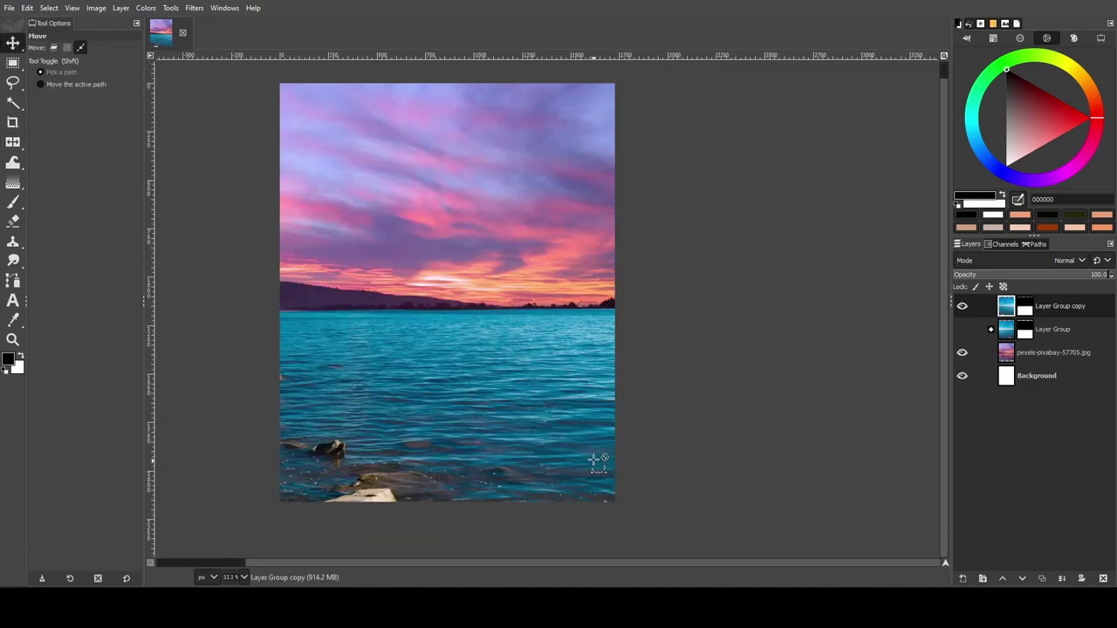
scroll(518, 423, up, 2)
key(ctrl+z)
key(ctrl+z)
scroll(559, 367, down, 1)
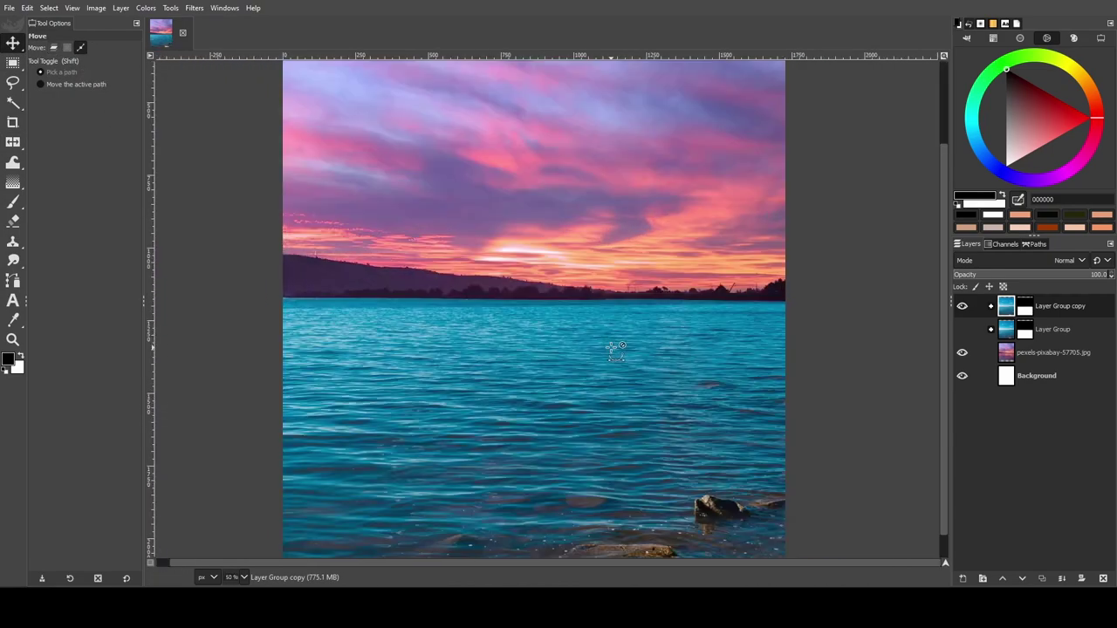
scroll(585, 341, down, 1)
key(ctrl+z)
key(ctrl+z)
key(ctrl+z)
key(ctrl+z)
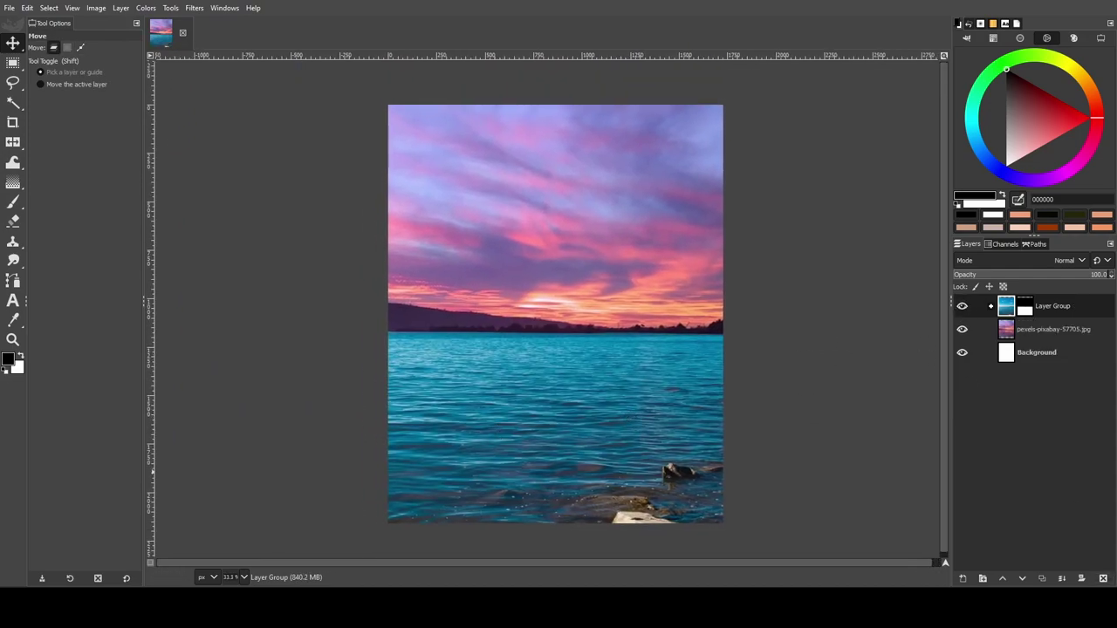
key(ctrl+y)
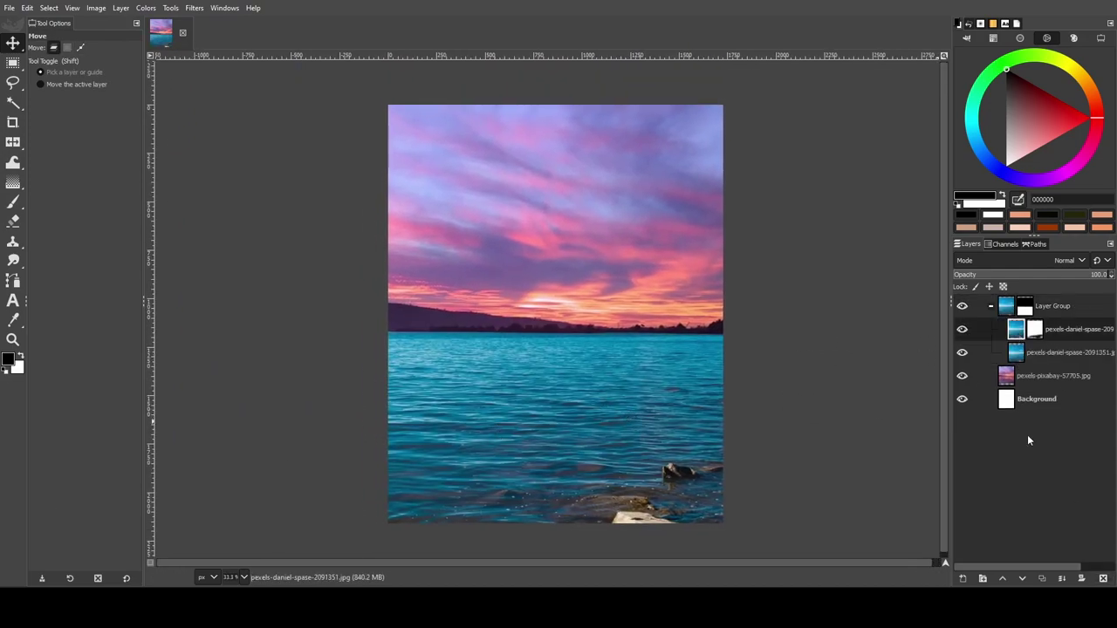
Fill a layer with pink c48096, set to LCh Color mode at 44.7% opacity.
click(13, 320)
key(p)
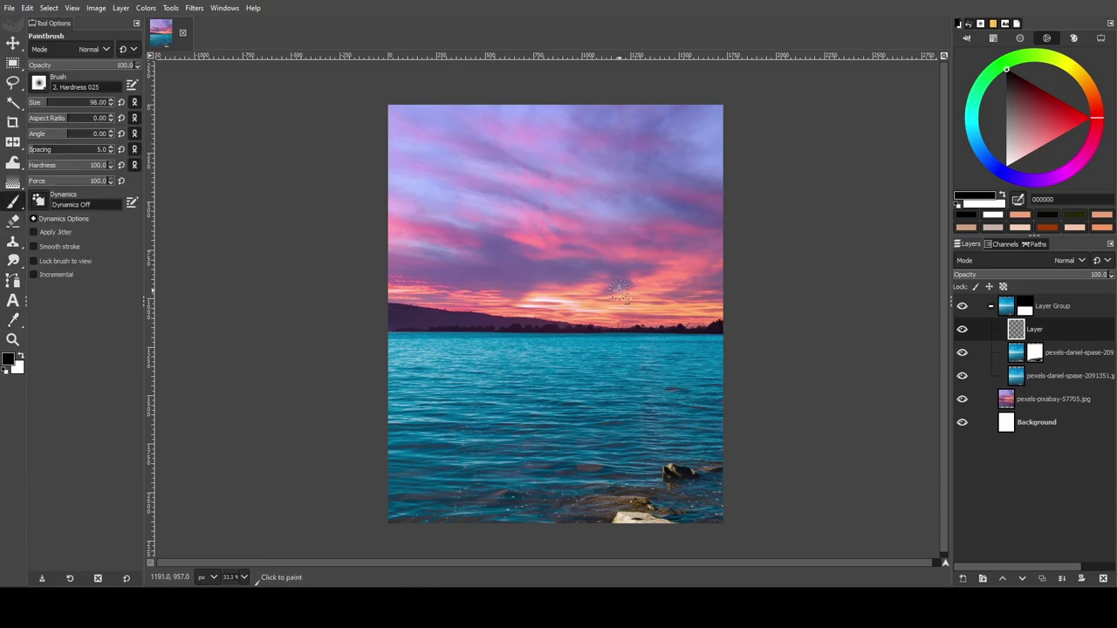
ctrl+click(602, 271)
drag(10, 358, 555, 393)
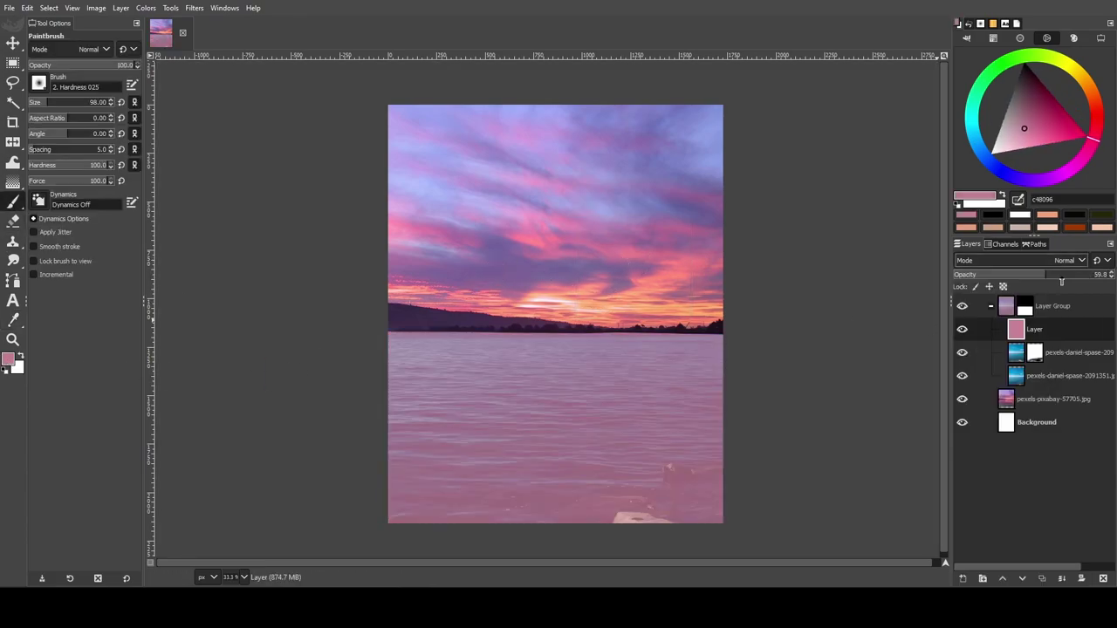
click(1065, 260)
click(992, 567)
click(1003, 274)
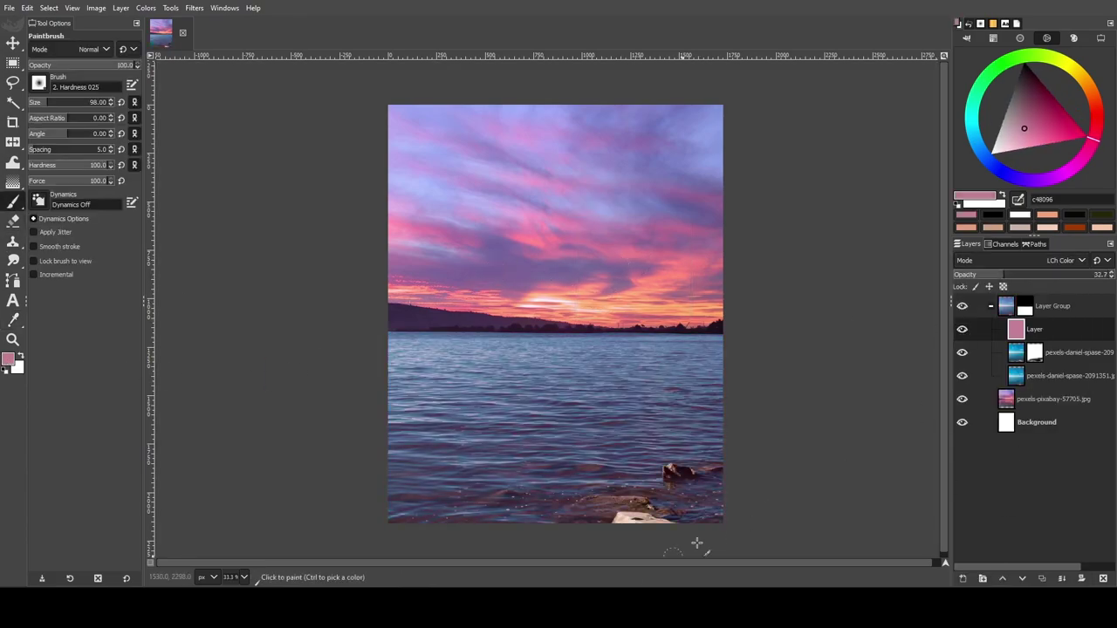
click(963, 330)
click(963, 330)
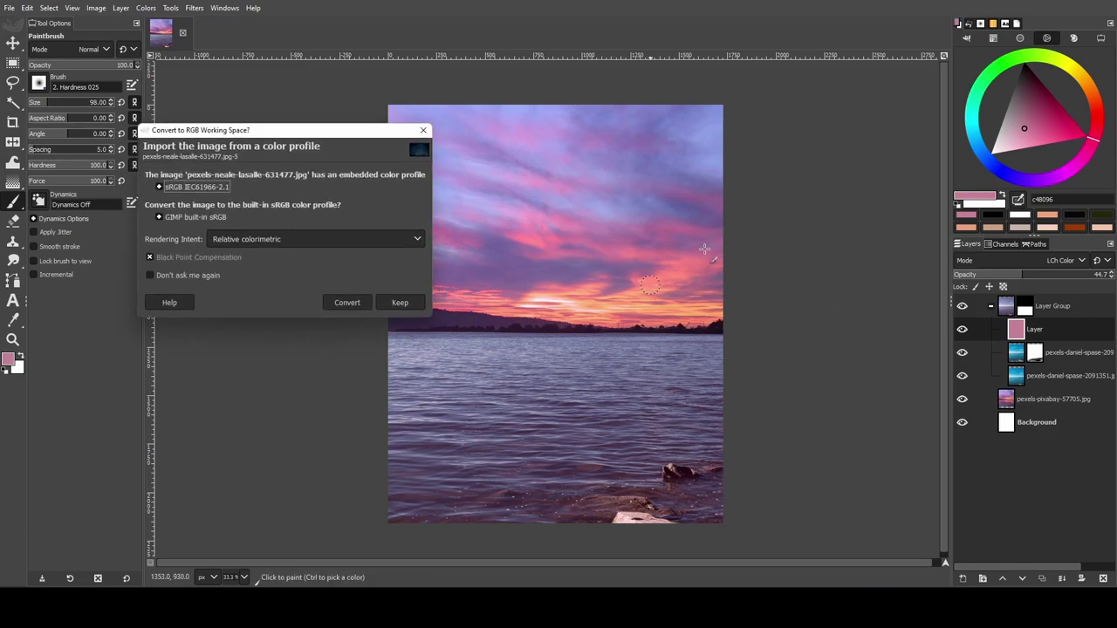
Import pexels-neale-lasalle-631477.jpg, scale it over the upper frame, and place it below the sunset sky.
click(430, 378)
key(shift+t)
click(805, 282)
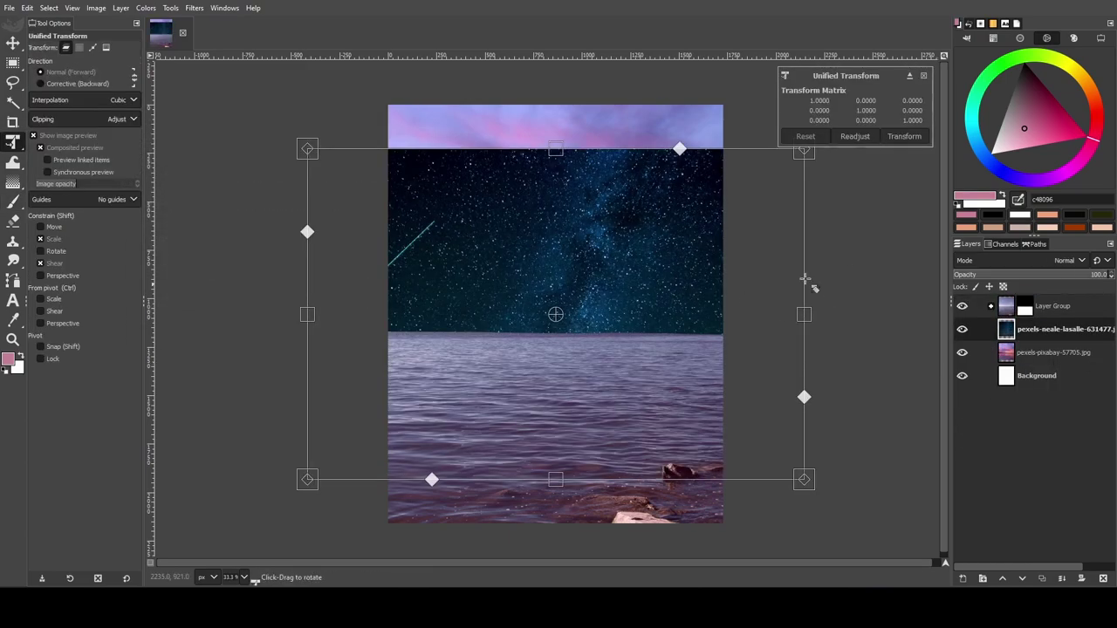
mouse_move(806, 282)
mouse_down()
mouse_move(823, 386)
mouse_move(738, 262)
mouse_up()
key(Return)
drag(1008, 336, 1008, 360)
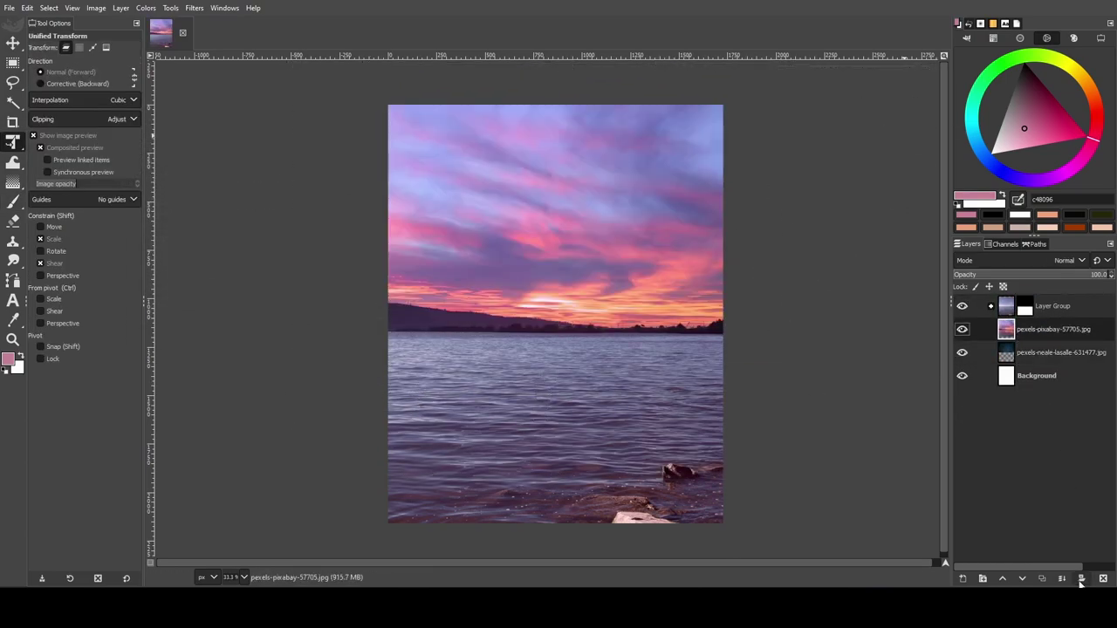
Paint the sunset sky's mask to reveal the stars and the shooting-star streak at upper left.
key(p)
key(d)
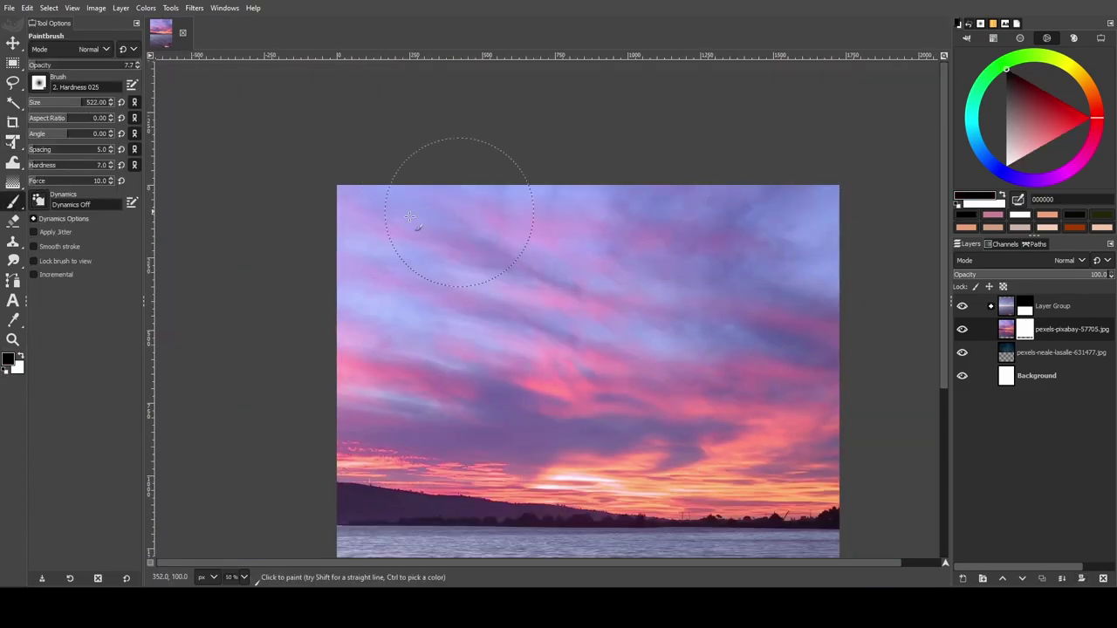
click(48, 65)
drag(750, 218, 793, 237)
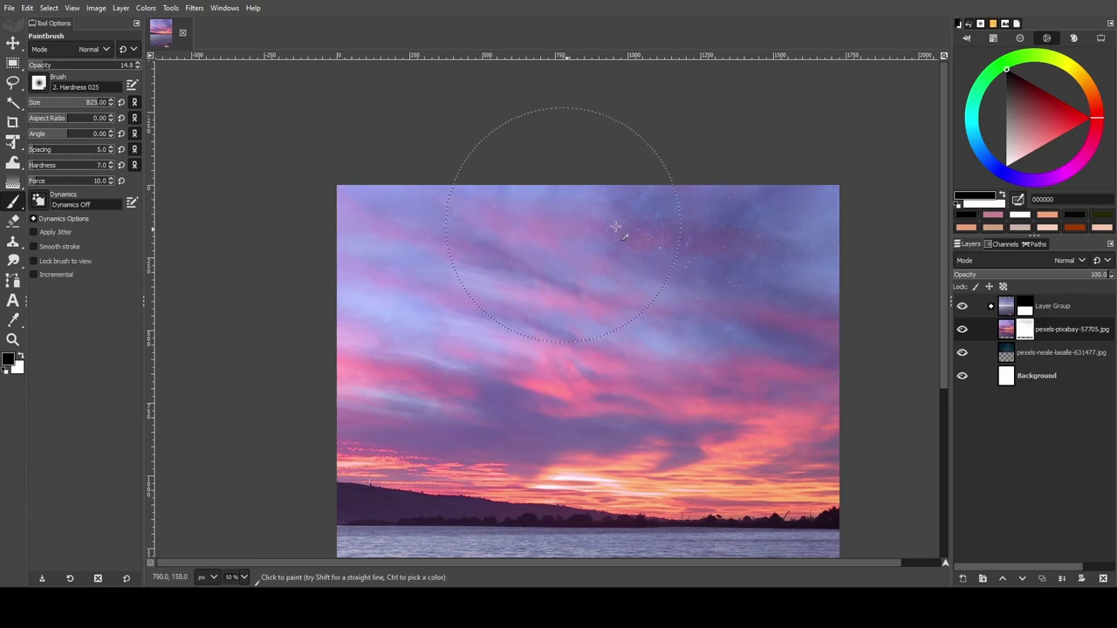
drag(615, 227, 463, 262)
scroll(567, 349, down, 1)
mouse_move(649, 219)
mouse_down()
mouse_move(853, 155)
mouse_move(495, 151)
mouse_up()
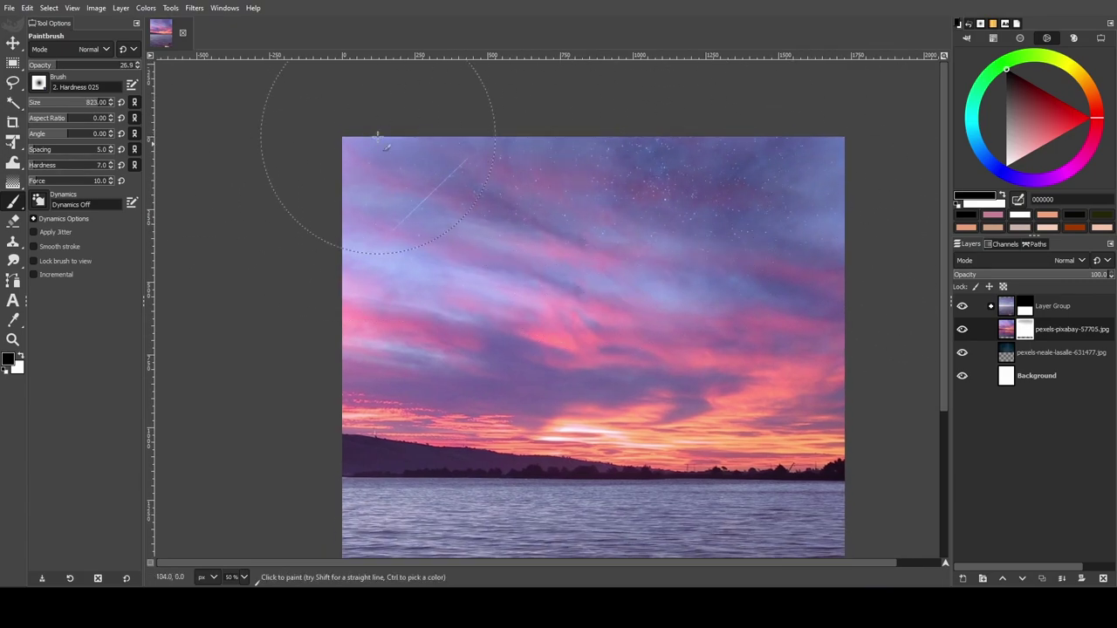
ctrl+scroll(630, 250, down, 4)
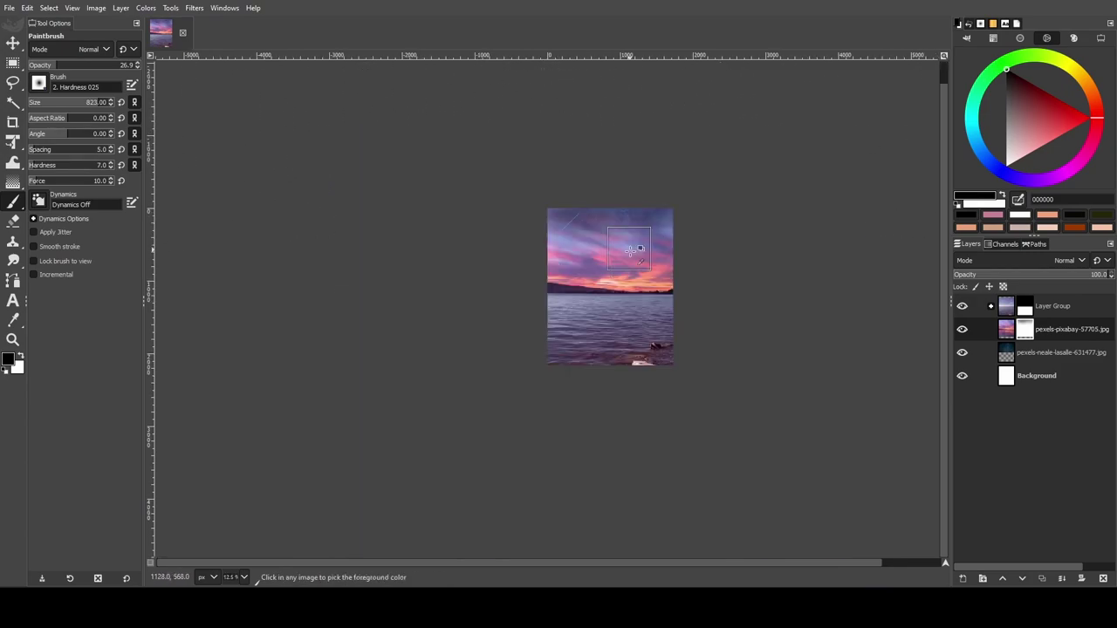
ctrl+scroll(630, 251, up, 2)
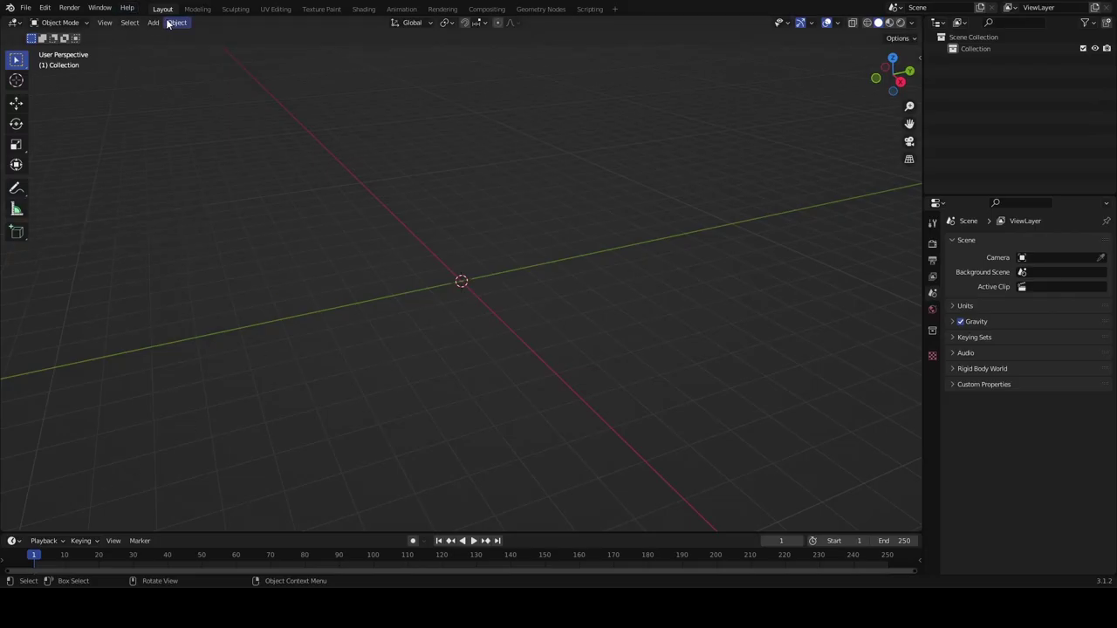
Add a Landscape mesh and apply the Slick Rock preset.
click(155, 22)
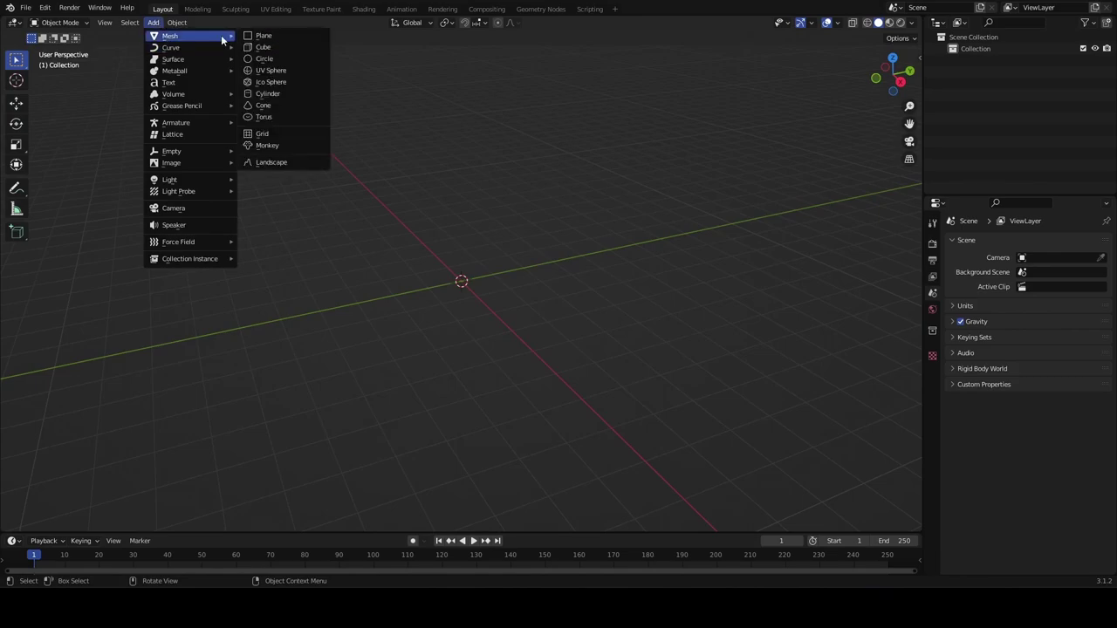
click(270, 145)
click(70, 522)
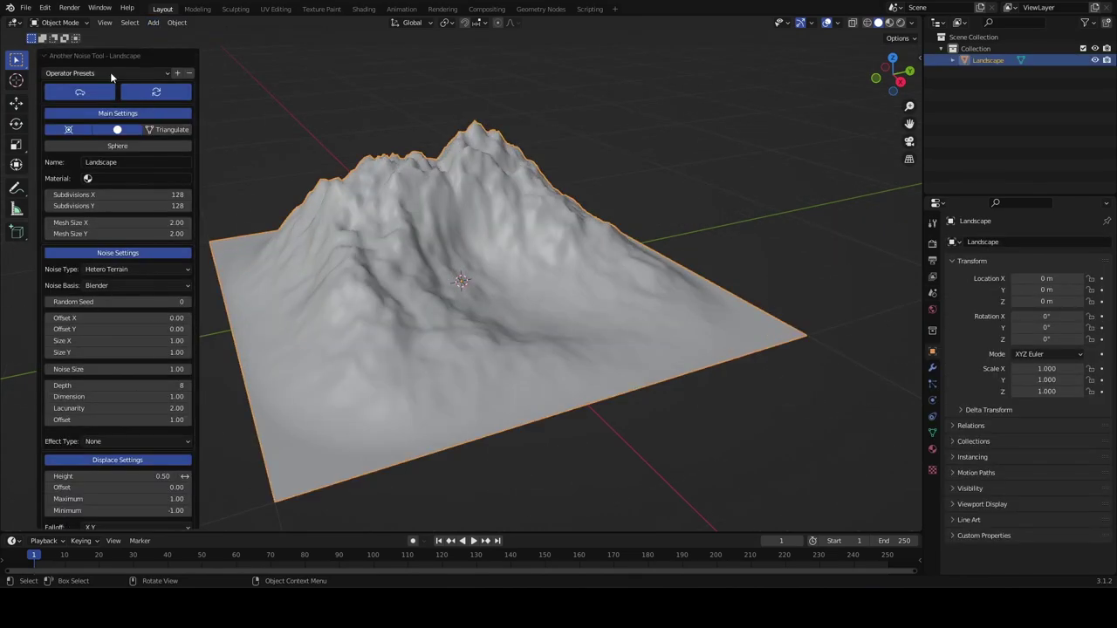
click(110, 73)
click(79, 383)
scroll(376, 322, down, 7)
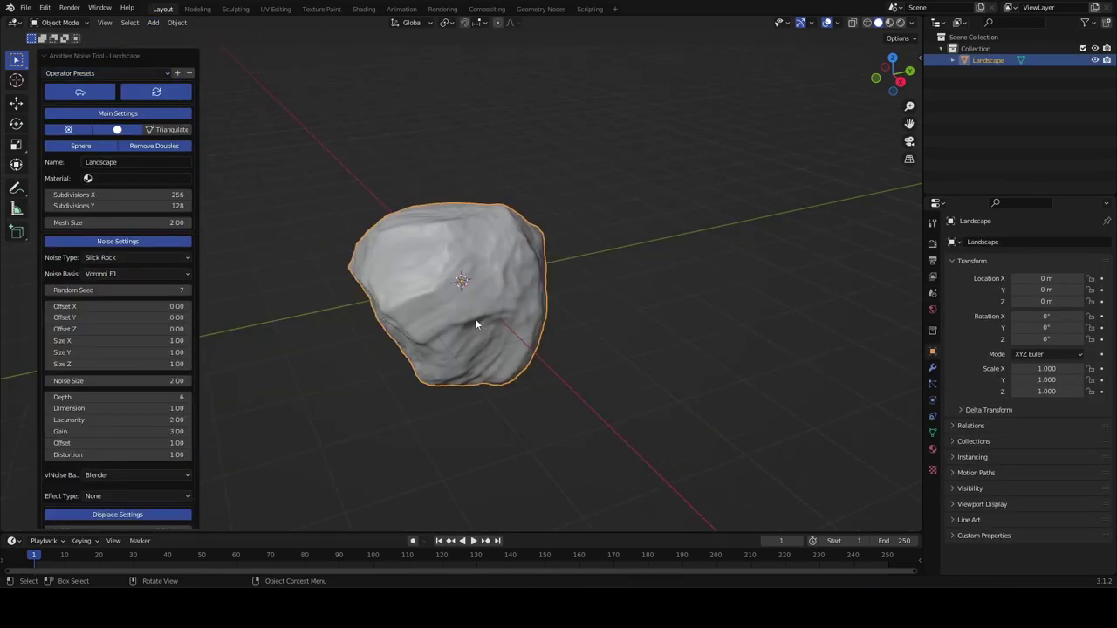
scroll(475, 319, up, 3)
Raise the landscape's Random Seed twice to reshape the rock.
scroll(355, 258, down, 3)
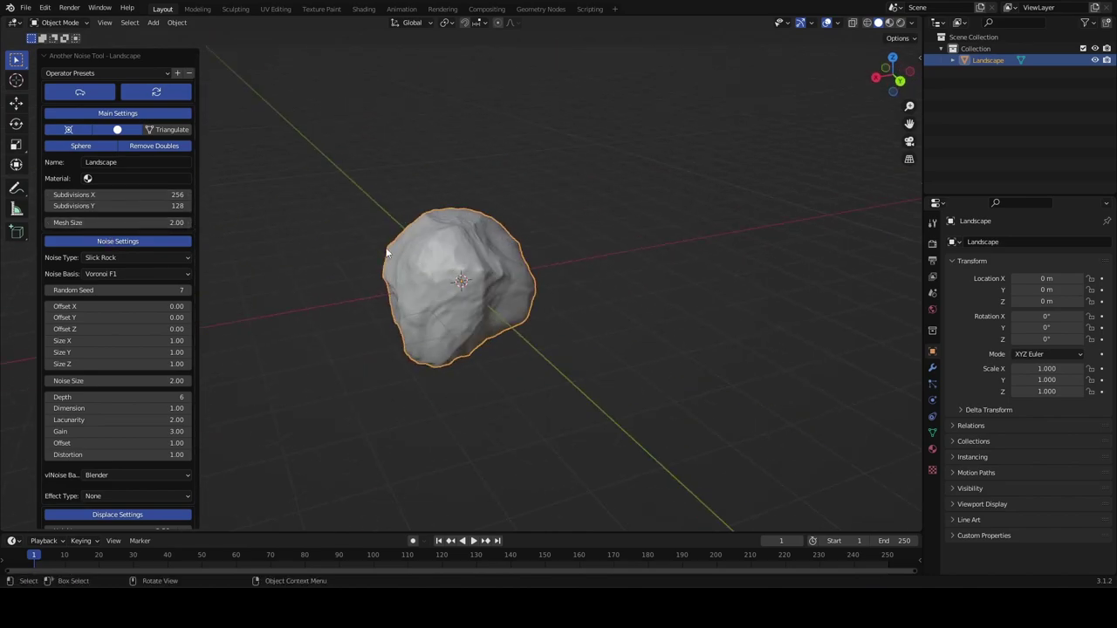
scroll(355, 258, up, 3)
scroll(377, 278, up, 3)
click(188, 289)
scroll(311, 292, down, 4)
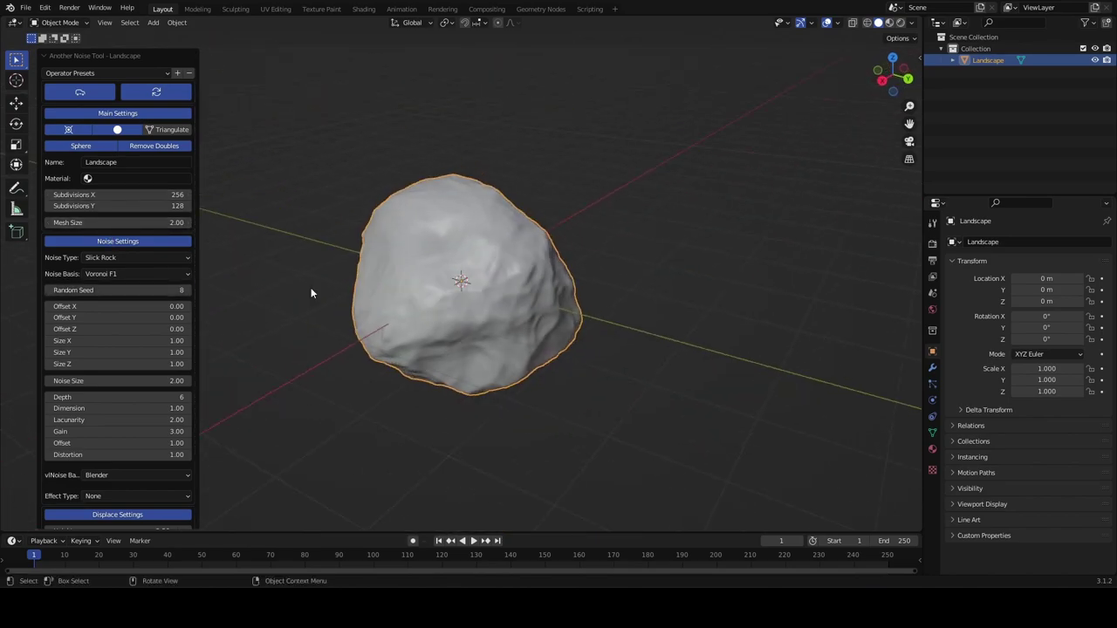
click(187, 289)
Flatten the rock vertically to a Z scale of 0.528.
mouse_move(209, 288)
mouse_down()
mouse_move(410, 280)
mouse_move(446, 264)
mouse_move(643, 234)
mouse_move(665, 279)
mouse_up()
text(sz)
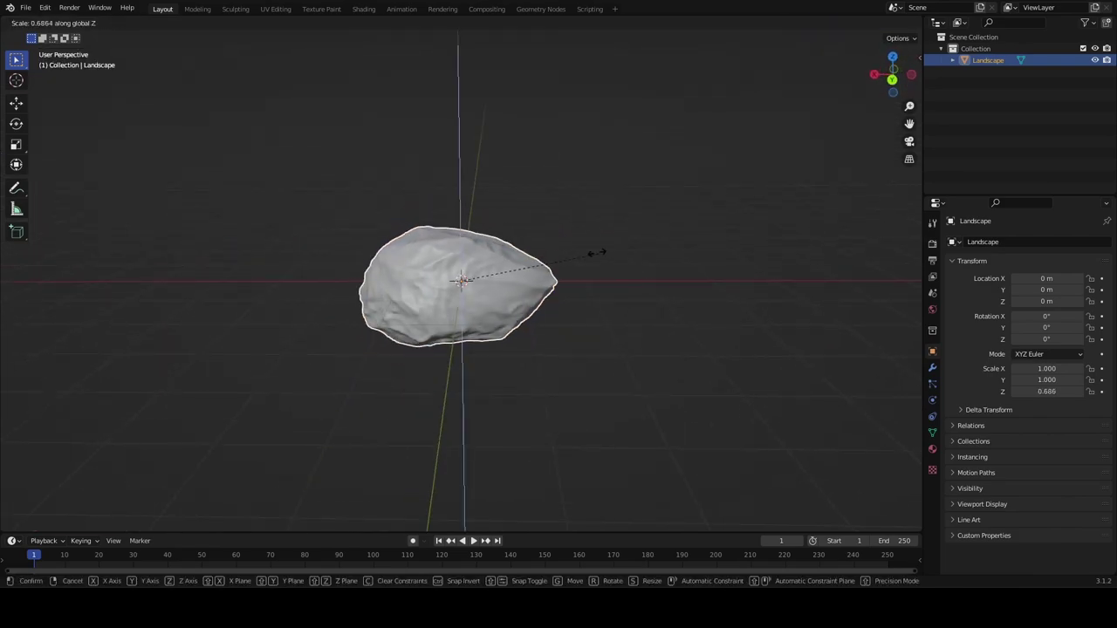
text(0.6)
key(Return)
mouse_move(593, 249)
mouse_down()
mouse_move(559, 329)
mouse_move(728, 290)
mouse_up()
key(s)
key(z)
click(706, 343)
Move the rock along Y to -3.7286 m, off the origin.
drag(705, 343, 49, 125)
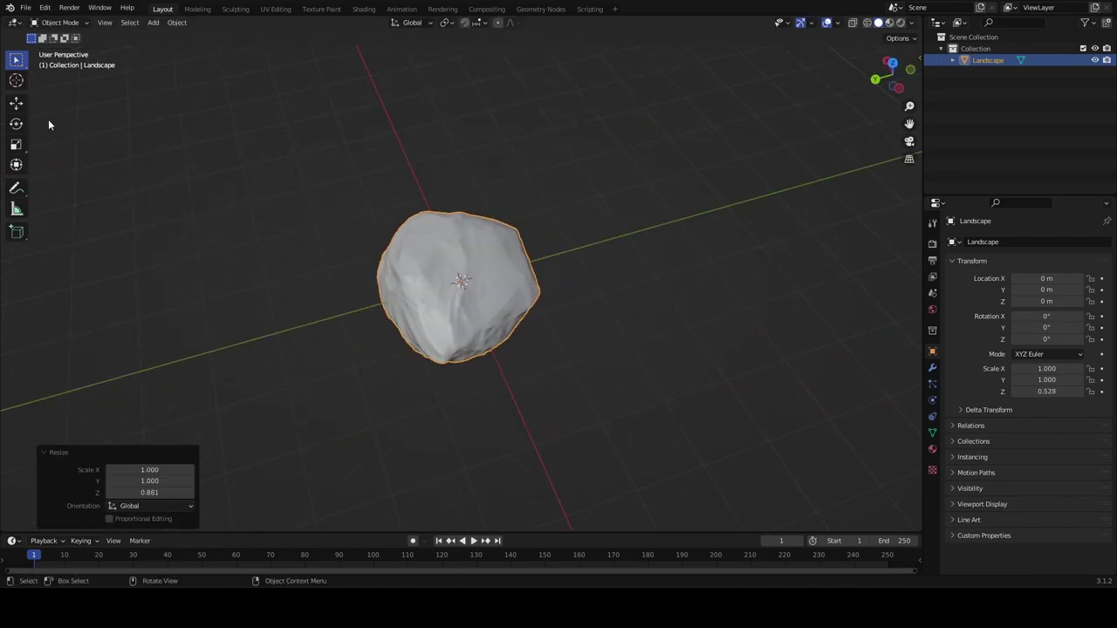
drag(425, 288, 663, 229)
drag(663, 228, 242, 148)
click(153, 22)
mouse_move(171, 36)
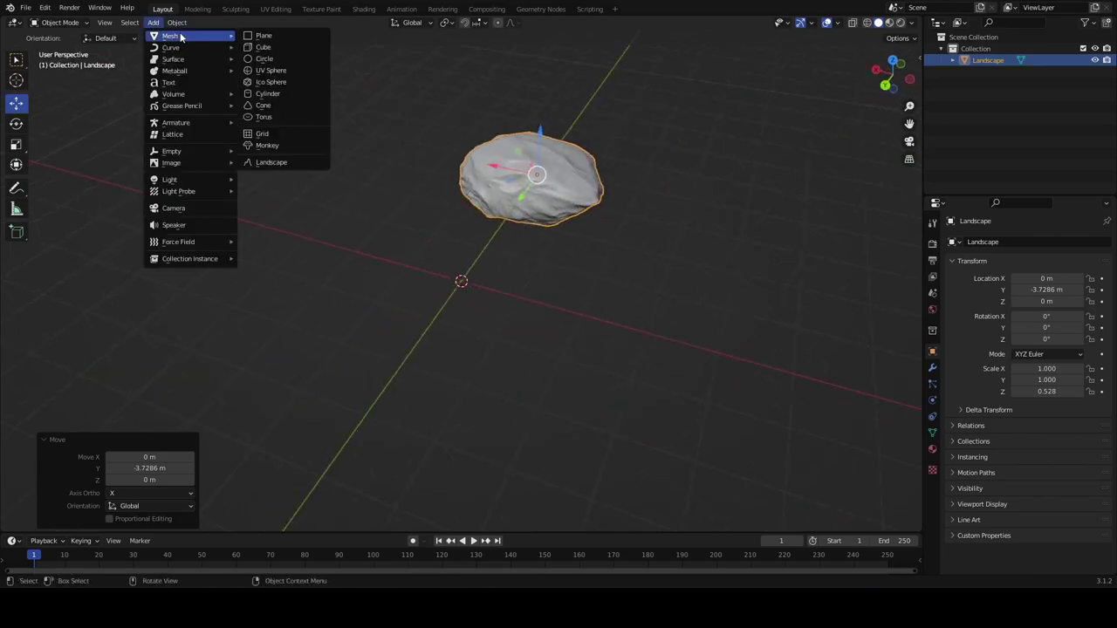
Add a second landscape rock with a new random seed, flatten it, and move it right along X.
click(283, 164)
click(185, 290)
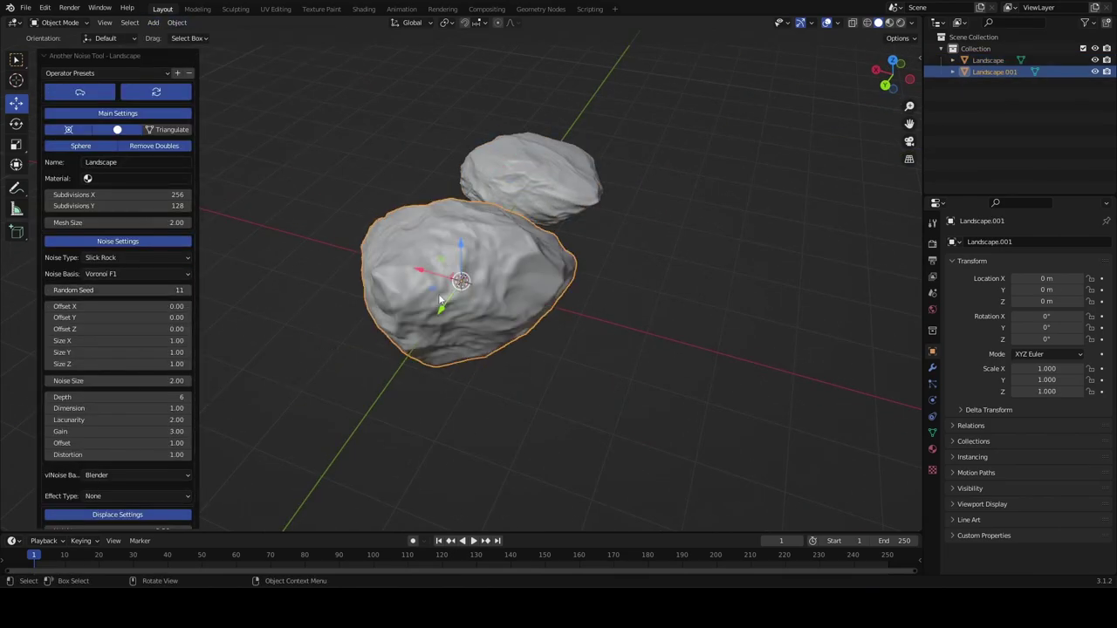
click(187, 288)
key(s)
key(z)
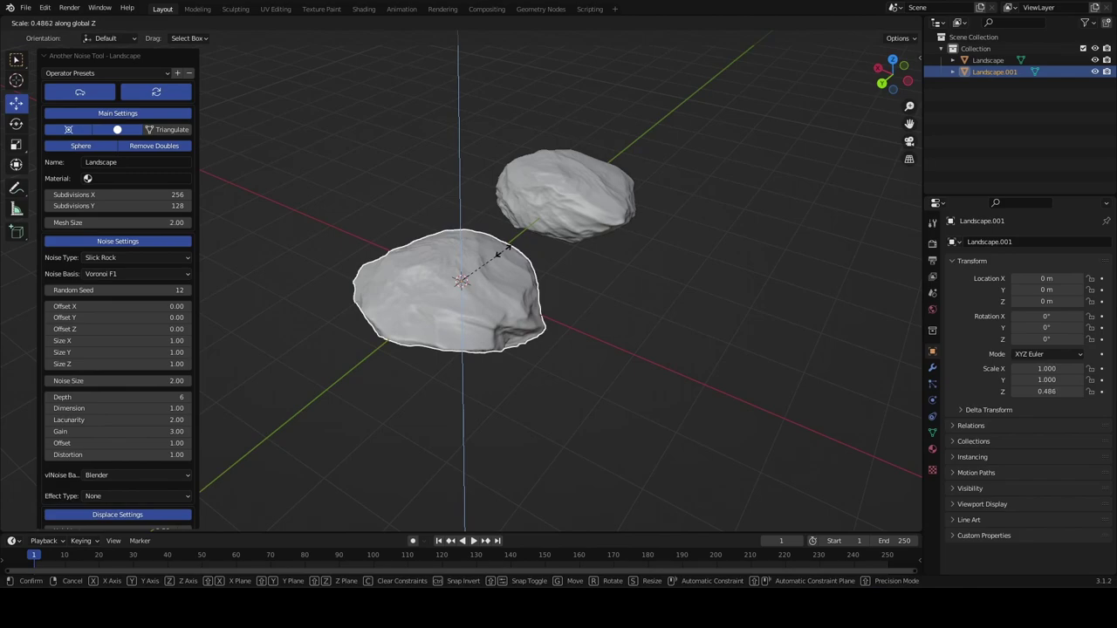
click(499, 249)
key(g)
key(x)
click(591, 52)
Add a third landscape rock, flatten it along Z, then enlarge it evenly.
click(153, 21)
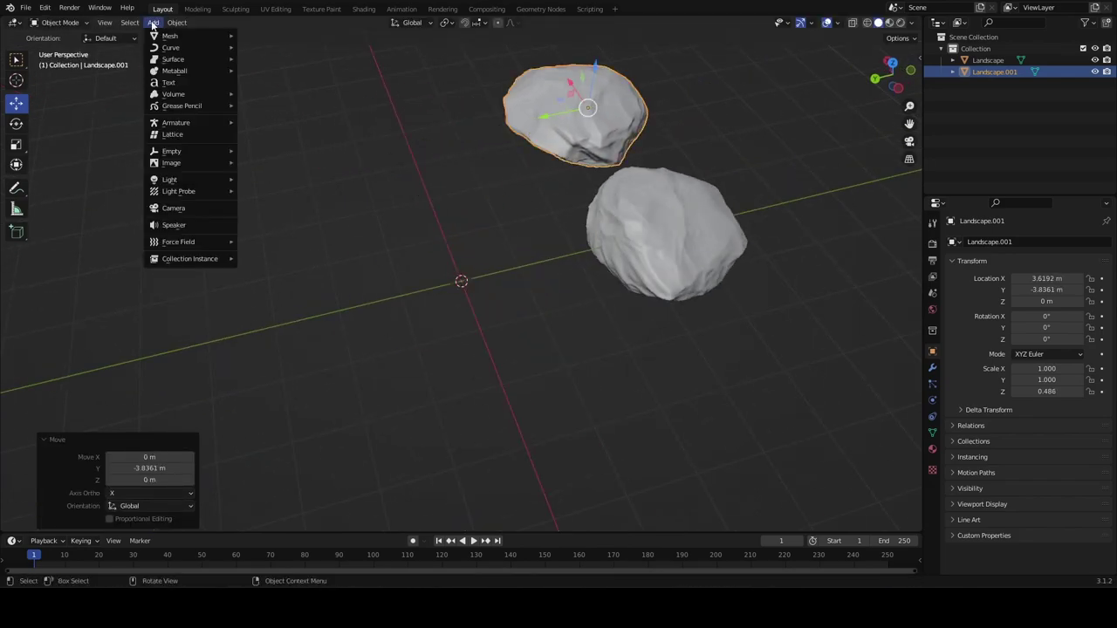
click(262, 164)
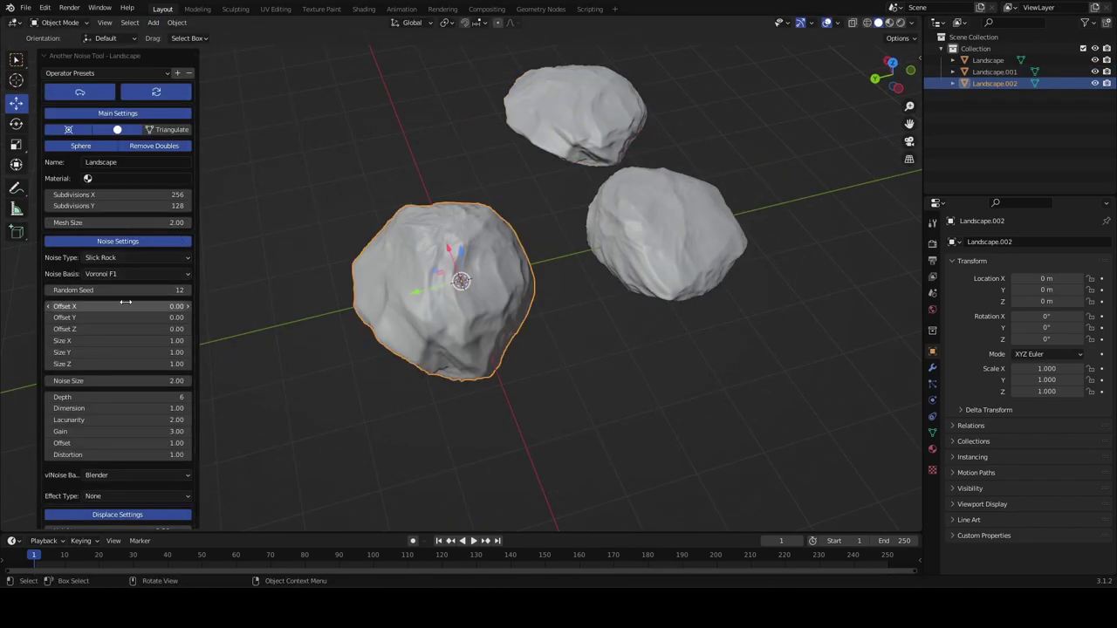
drag(125, 290, 273, 290)
scroll(122, 290, down, 2)
key(s)
key(z)
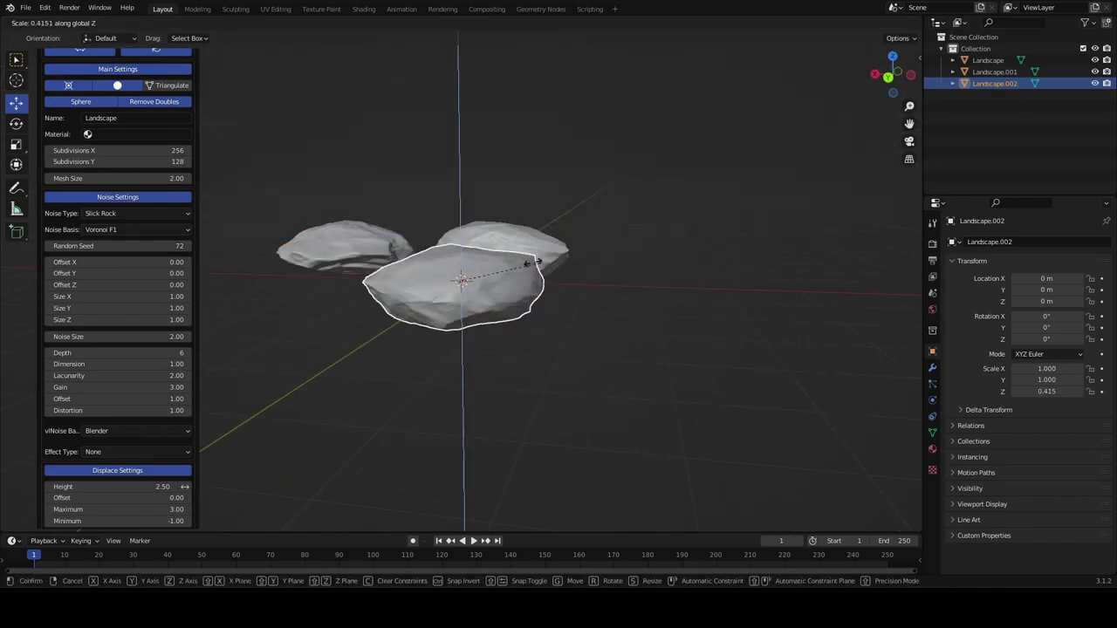
click(530, 263)
key(s)
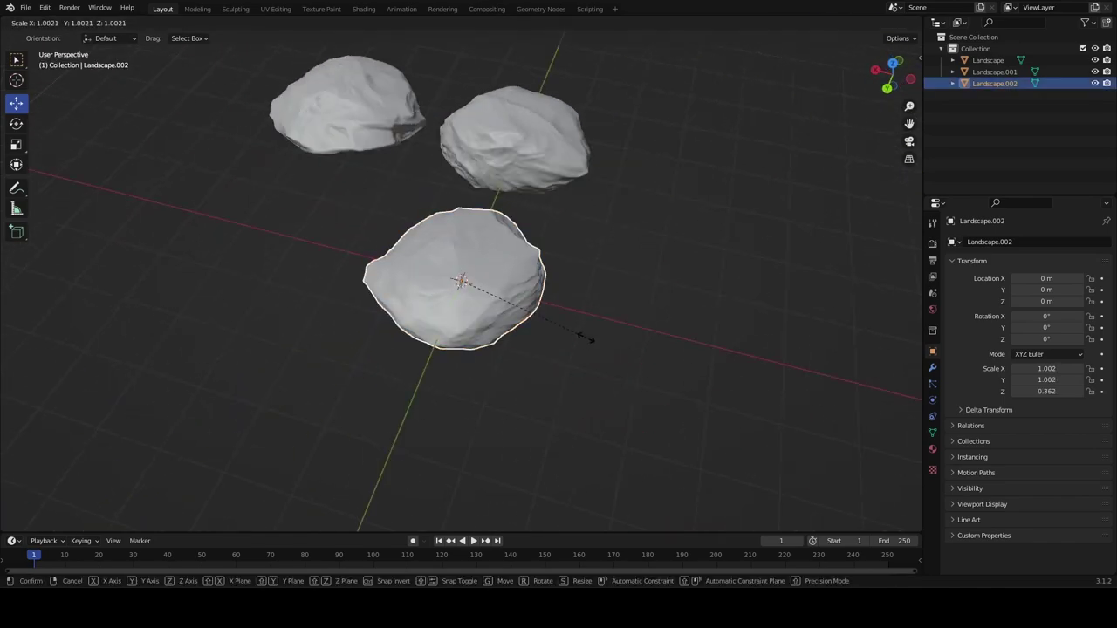
click(631, 336)
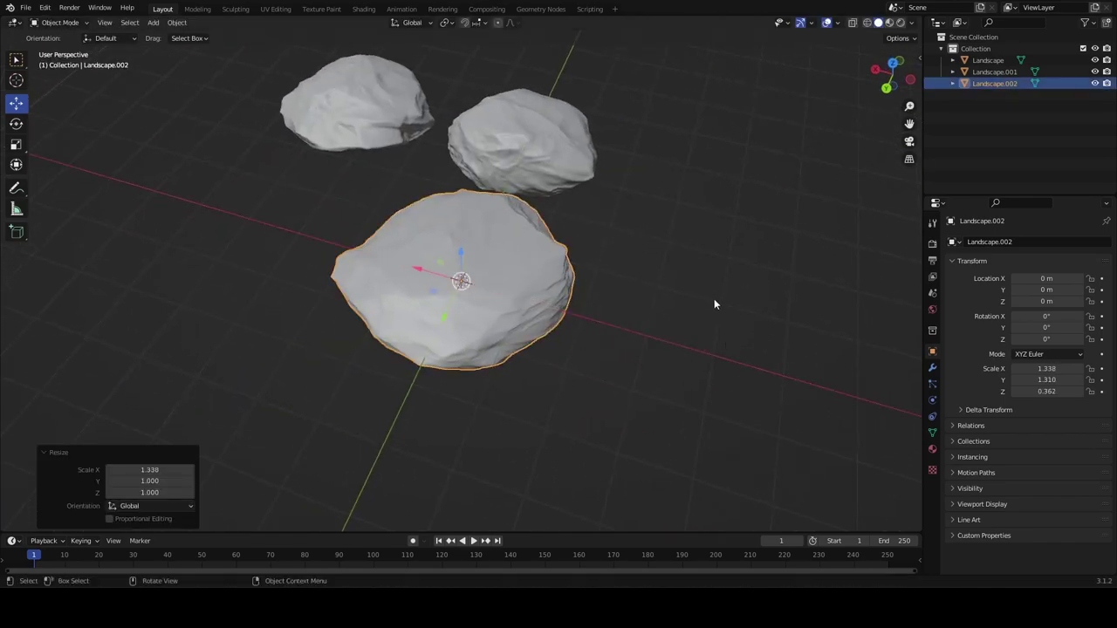
Move the third rock further right along the Y axis.
drag(714, 304, 525, 370)
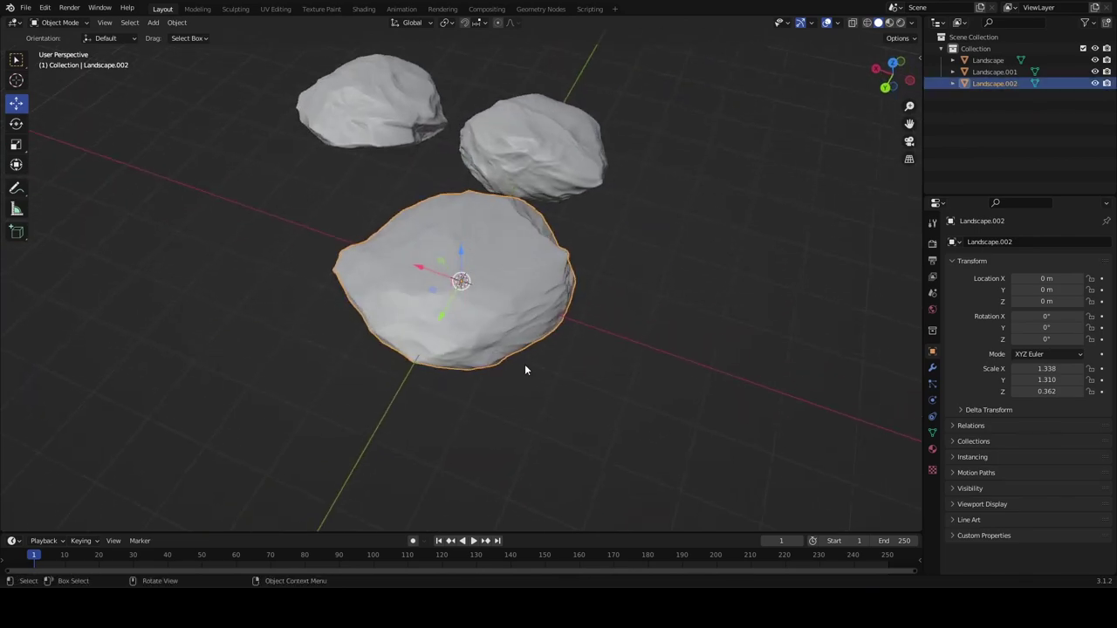
key(g)
click(663, 417)
key(g)
key(y)
click(744, 230)
Add a fourth landscape rock with a new seed, flattened to 0.424 Z and kept centred.
click(152, 22)
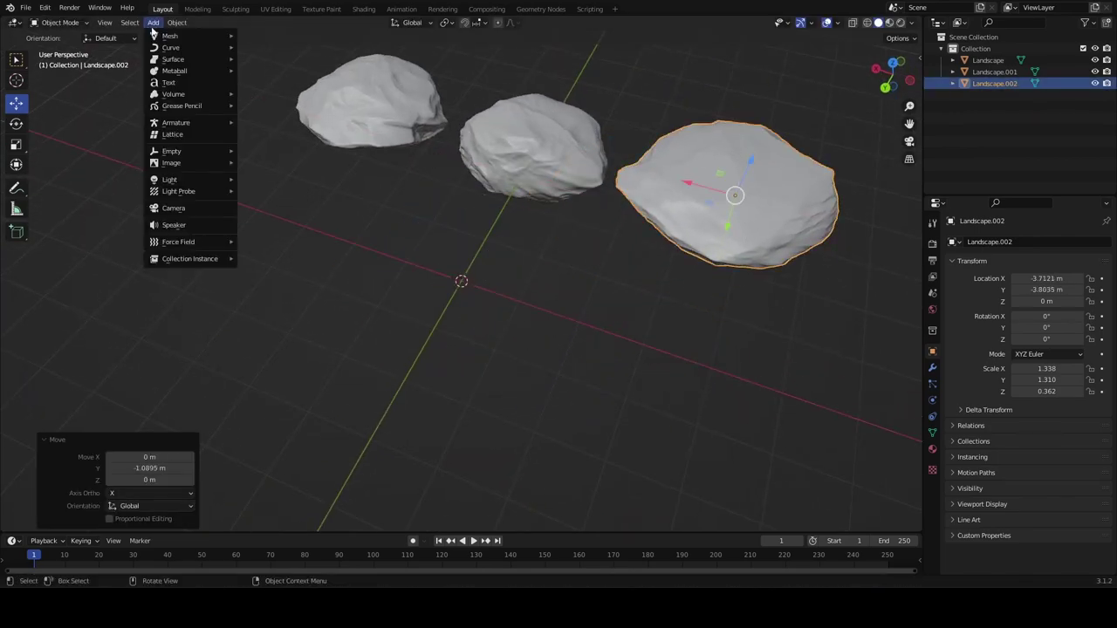
click(280, 163)
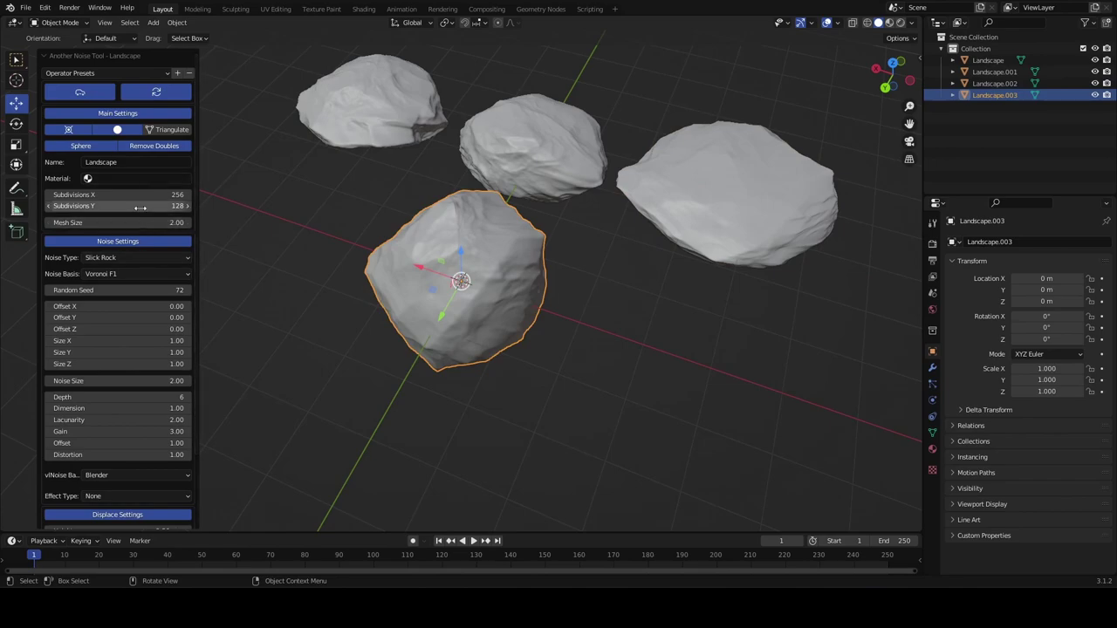
drag(118, 291, 193, 307)
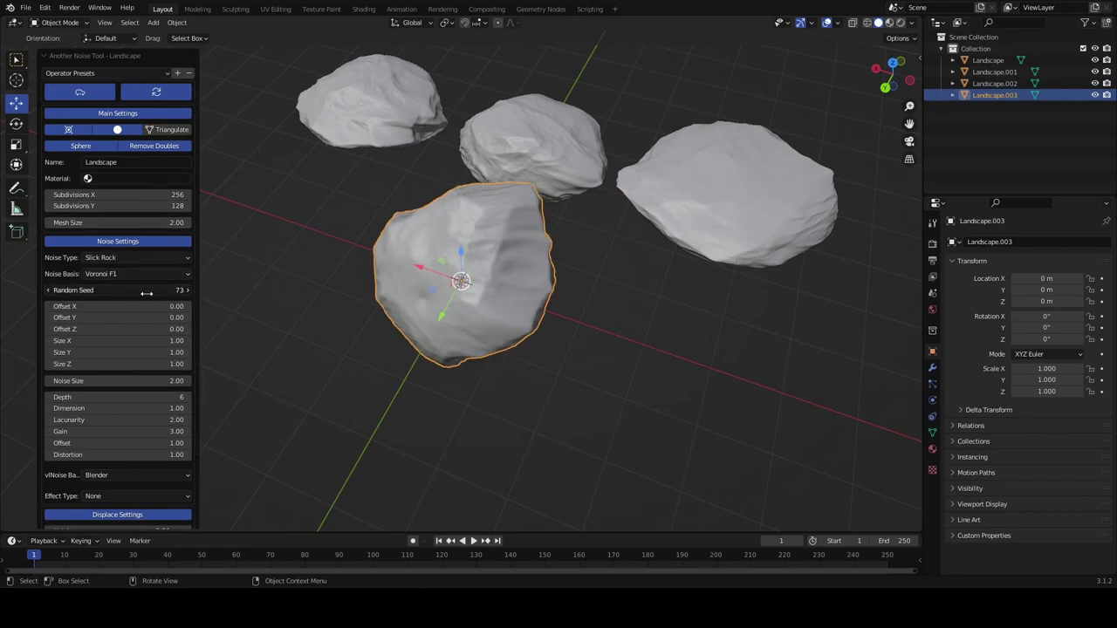
key(KP_1)
key(s)
key(z)
click(547, 329)
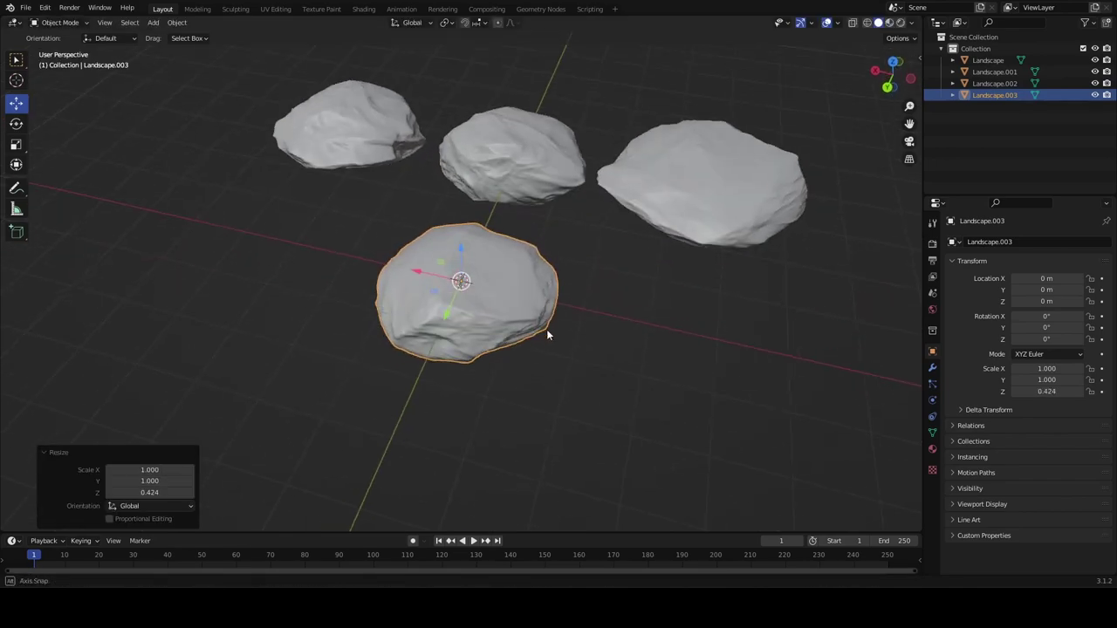
scroll(593, 353, down, 3)
key(g)
key(x)
key(Escape)
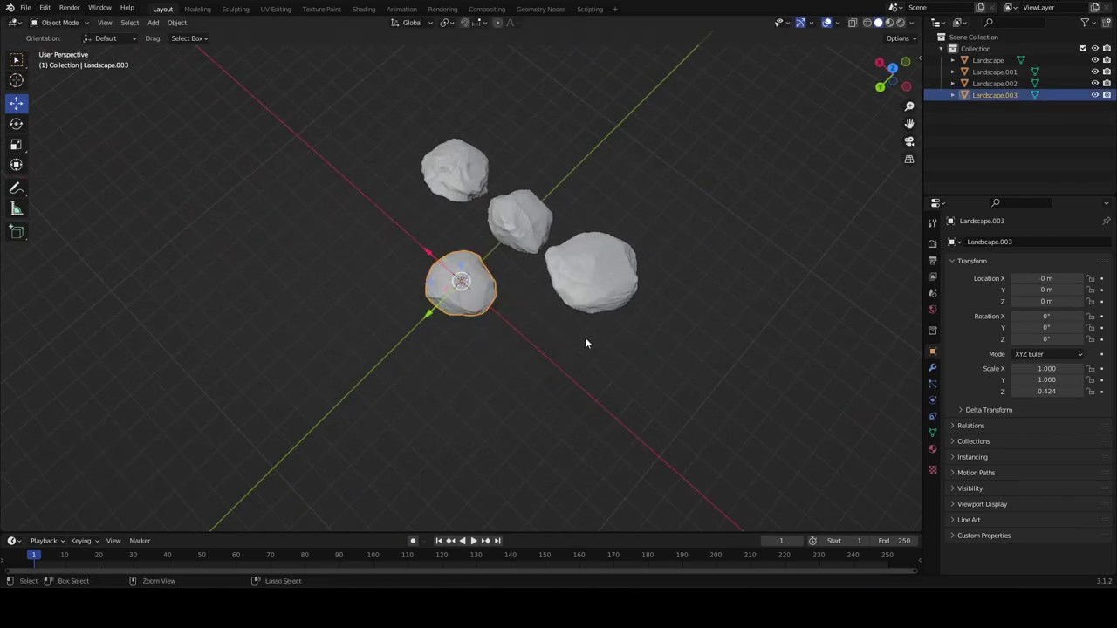
click(674, 343)
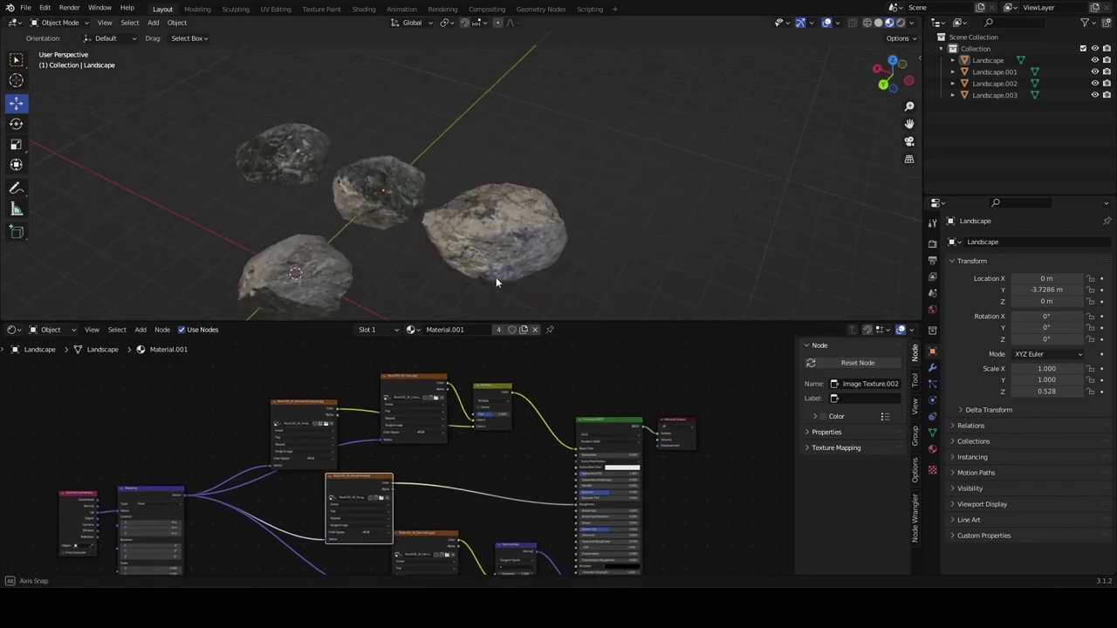
Select the wide flat right rock and collapse the Shader Editor to enlarge the 3D view.
click(526, 233)
drag(526, 233, 592, 241)
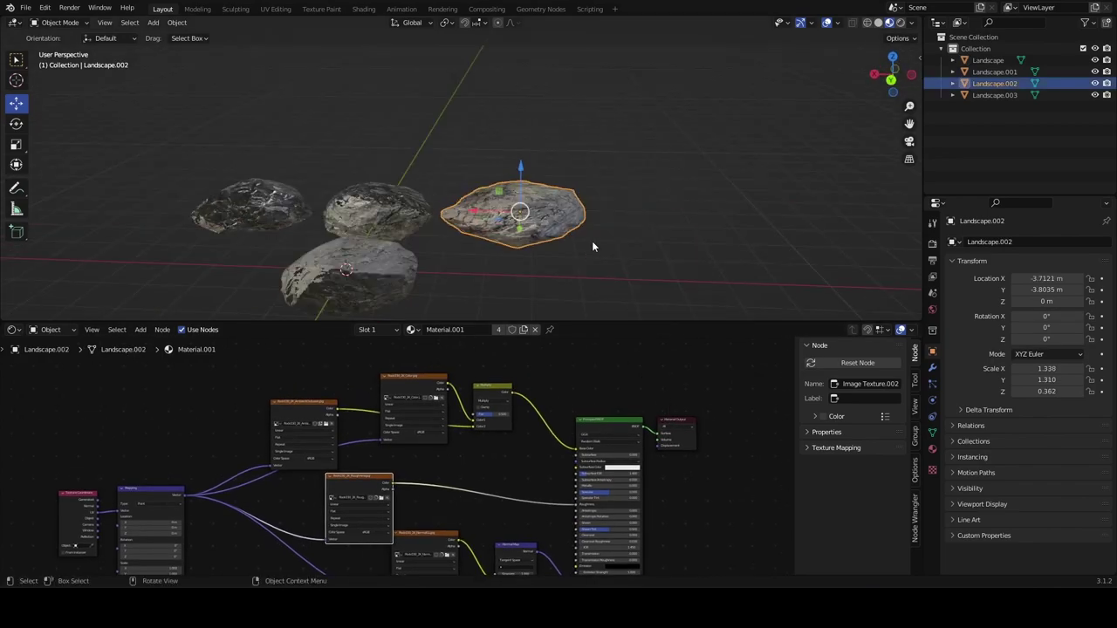
drag(601, 321, 601, 563)
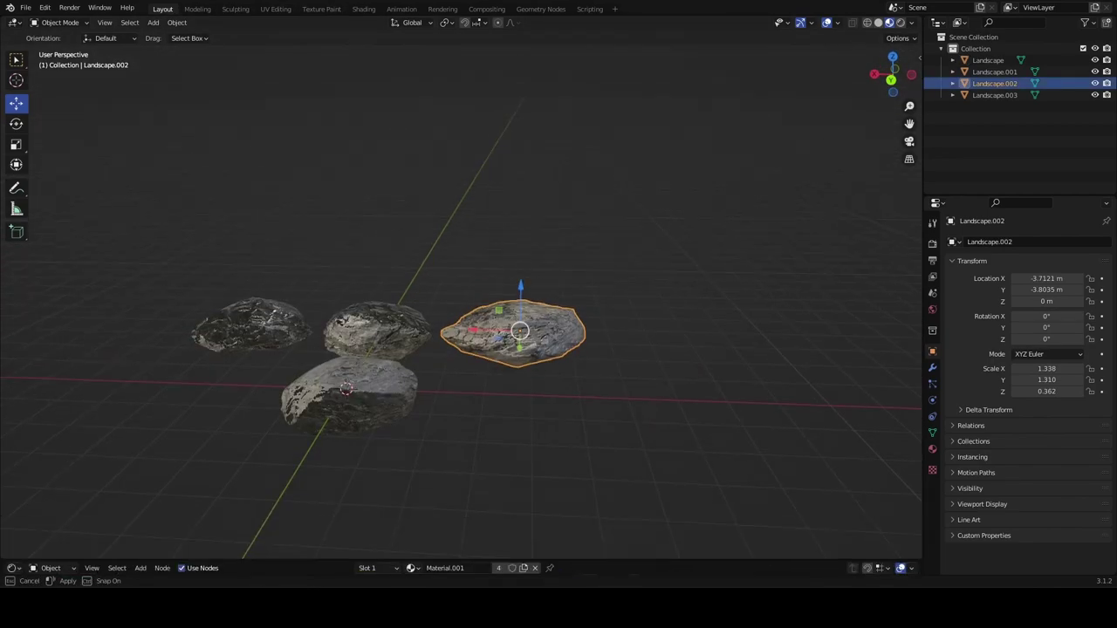
drag(572, 345, 602, 358)
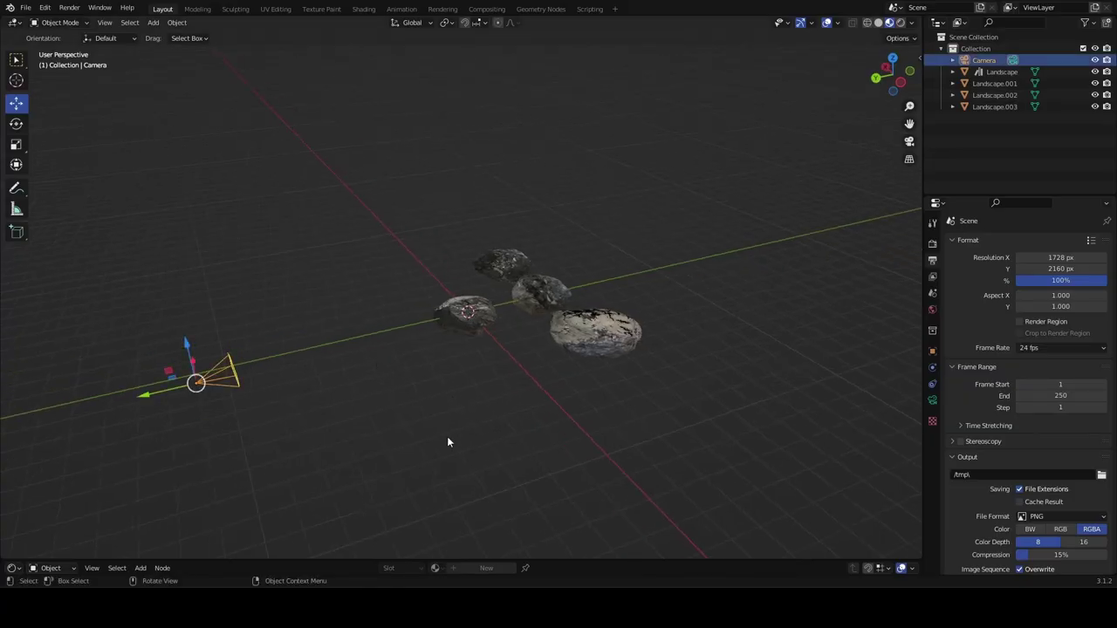
Reframe the camera view so the rocks sit in the water.
key(KP_0)
key(g)
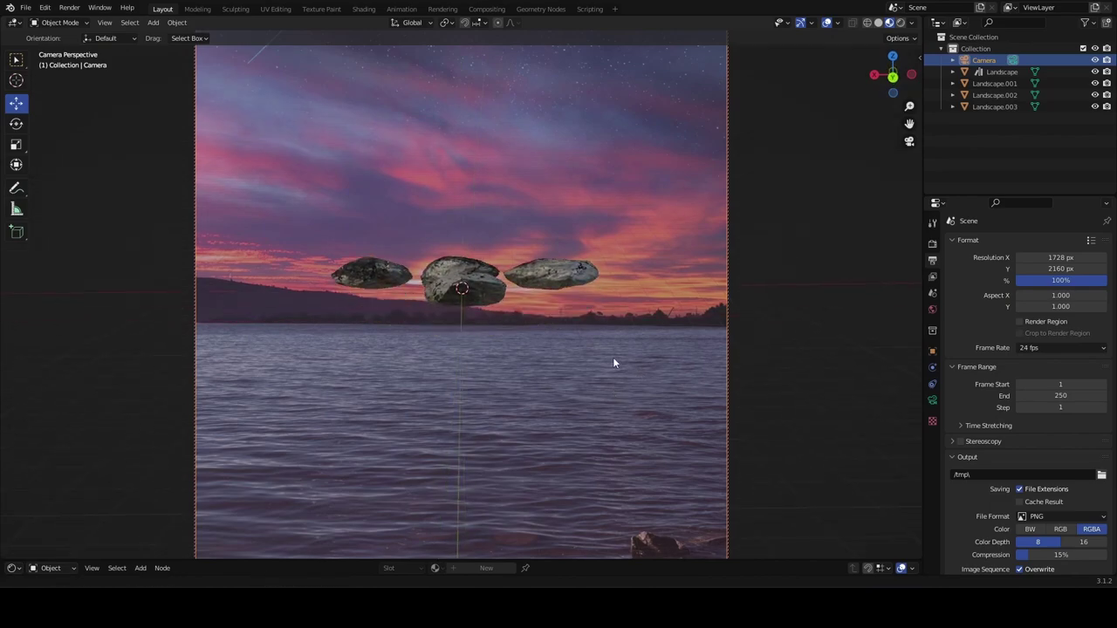
click(610, 458)
scroll(609, 453, up, 2)
scroll(616, 441, up, 2)
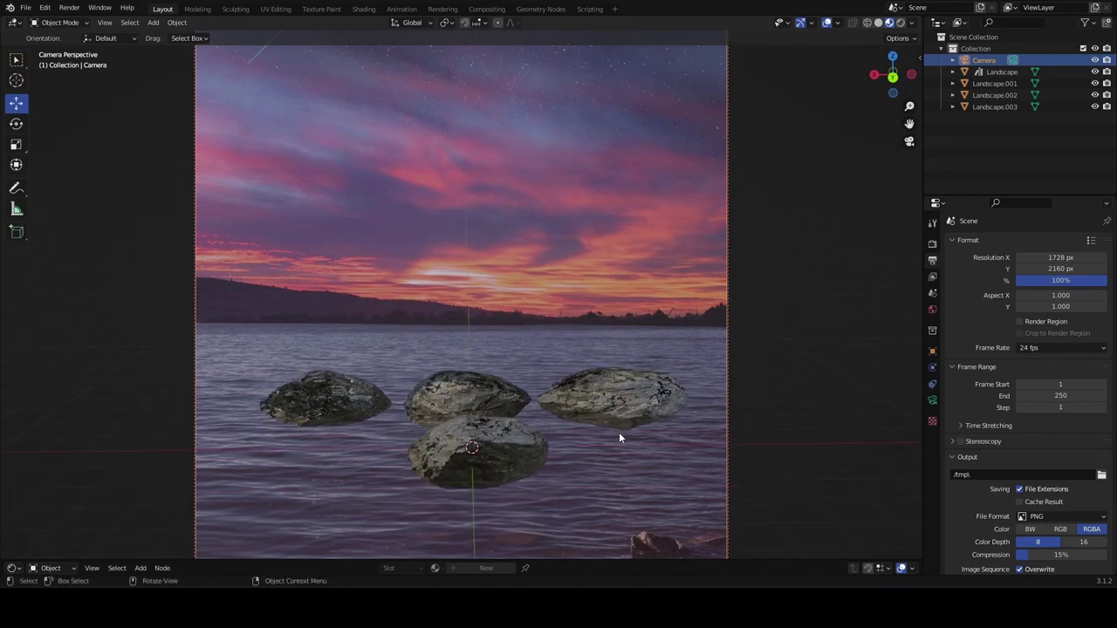
scroll(620, 441, up, 2)
Raise the right, left and bottom rocks toward the horizon.
click(646, 402)
drag(646, 401, 646, 360)
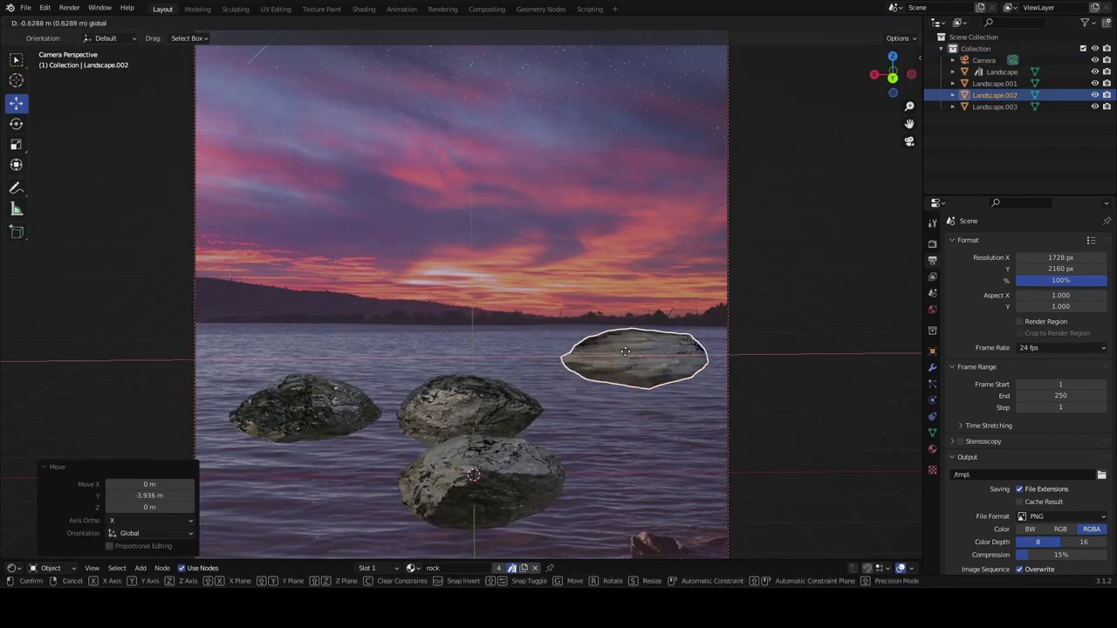
click(469, 406)
drag(468, 406, 469, 358)
click(325, 434)
drag(325, 434, 263, 382)
click(474, 476)
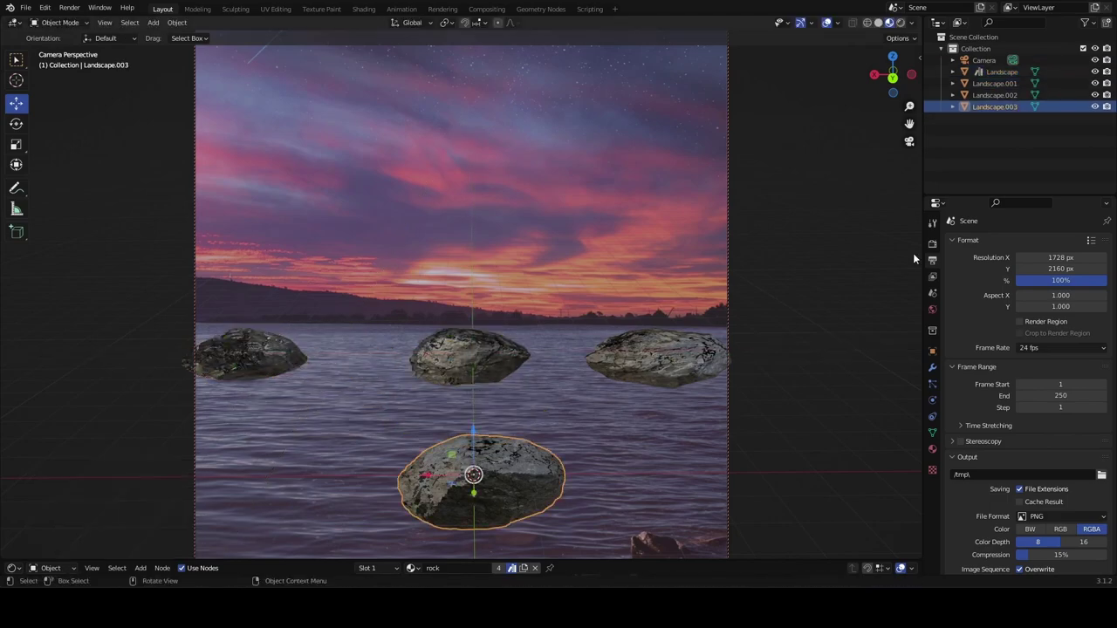
key(n)
drag(473, 475, 473, 441)
Fine-tune the rock positions, shifting the bottom rock and right rock further right.
click(469, 354)
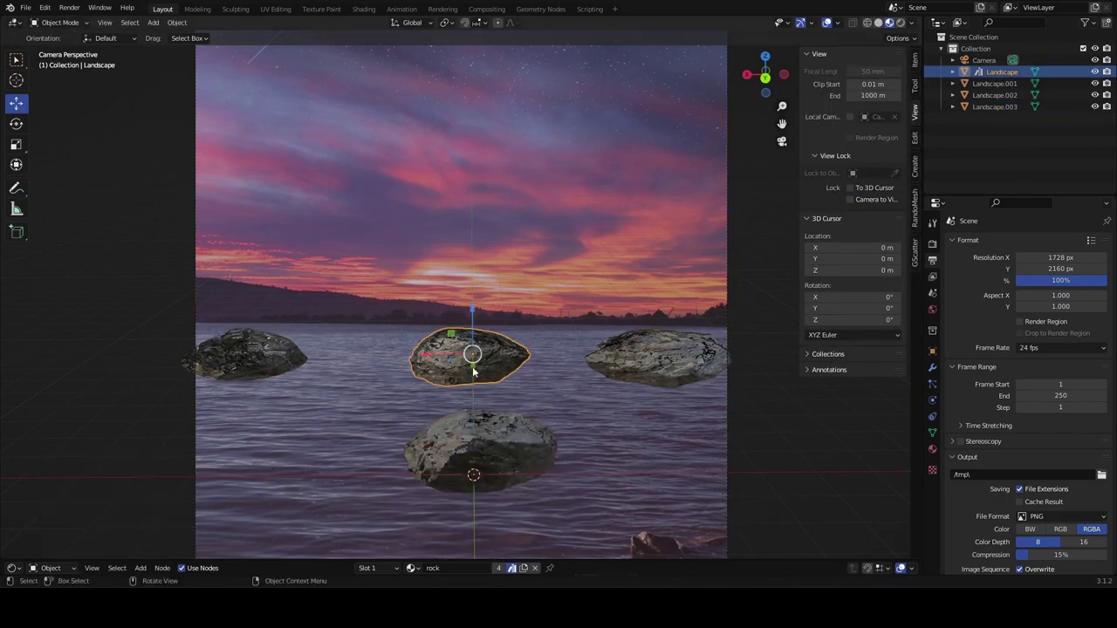
drag(470, 353, 470, 336)
mouse_move(292, 371)
mouse_down()
mouse_move(271, 394)
mouse_move(302, 410)
mouse_up()
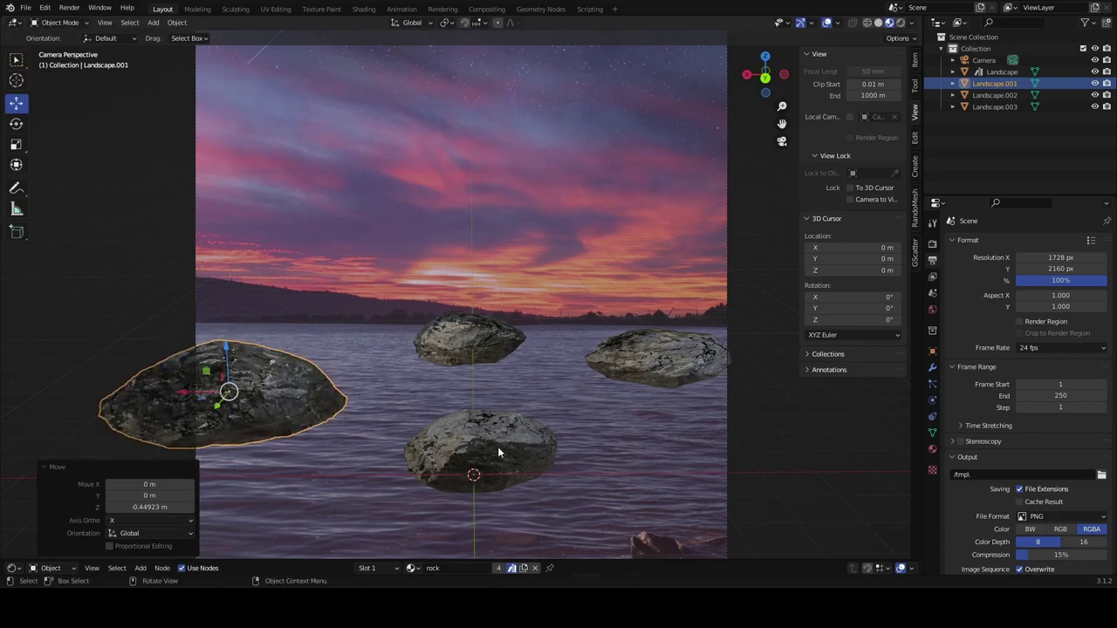
click(650, 367)
drag(665, 312, 665, 325)
drag(485, 450, 655, 449)
drag(656, 369, 650, 352)
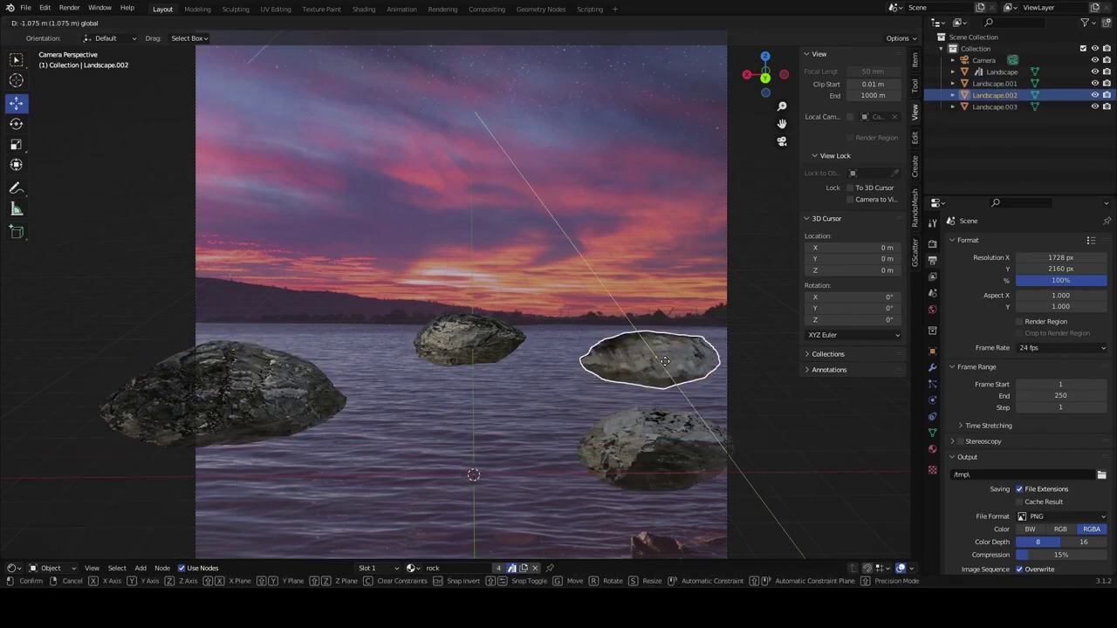
click(474, 337)
drag(474, 337, 472, 363)
drag(646, 349, 744, 399)
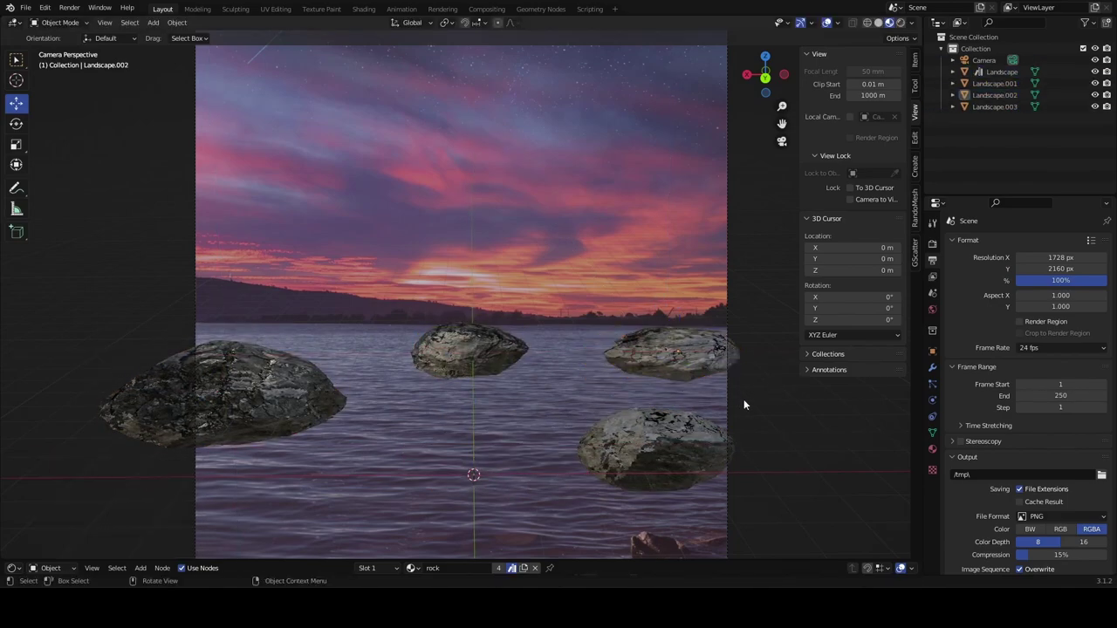
key(n)
Preview the scene in Rendered shading and bring up the World properties.
click(932, 244)
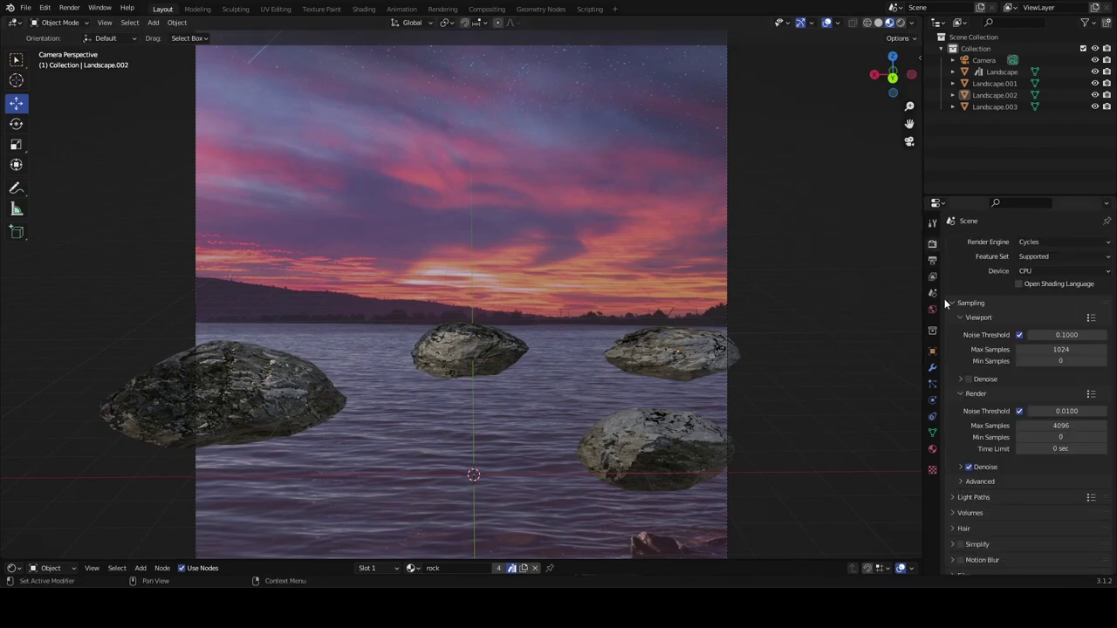
key(z)
click(932, 309)
Light the world with an Environment Texture using the_sky_is_on_fire_2k.hdr.
click(1056, 315)
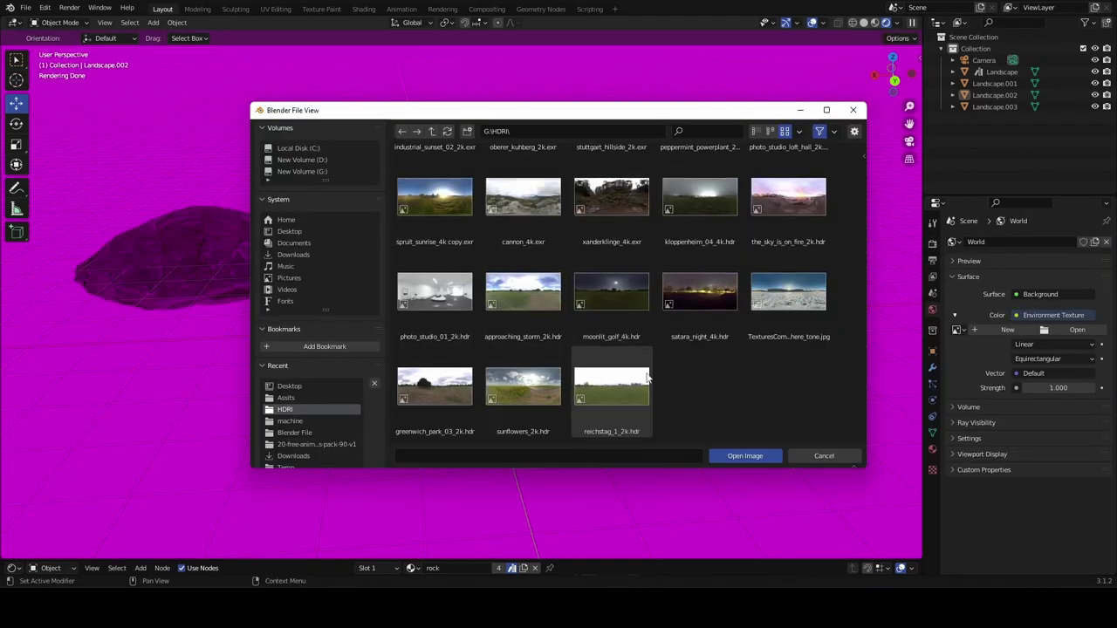
double_click(704, 288)
drag(705, 296, 696, 264)
key(KP_0)
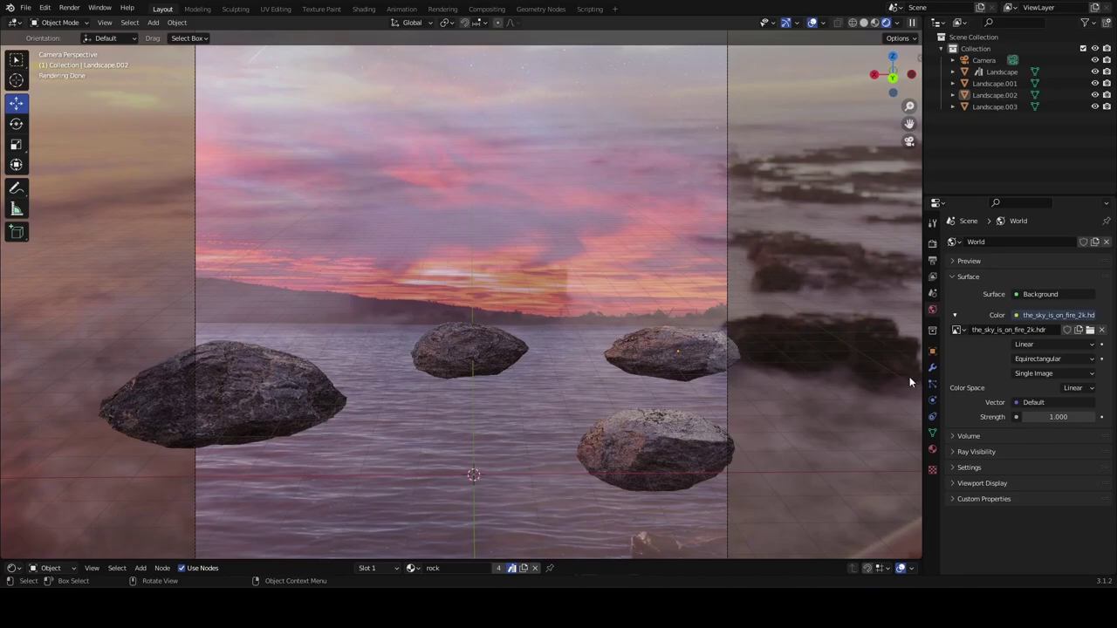
click(932, 469)
Enable a transparent film background and render the rocks image, shrinking the render window.
click(932, 260)
click(932, 244)
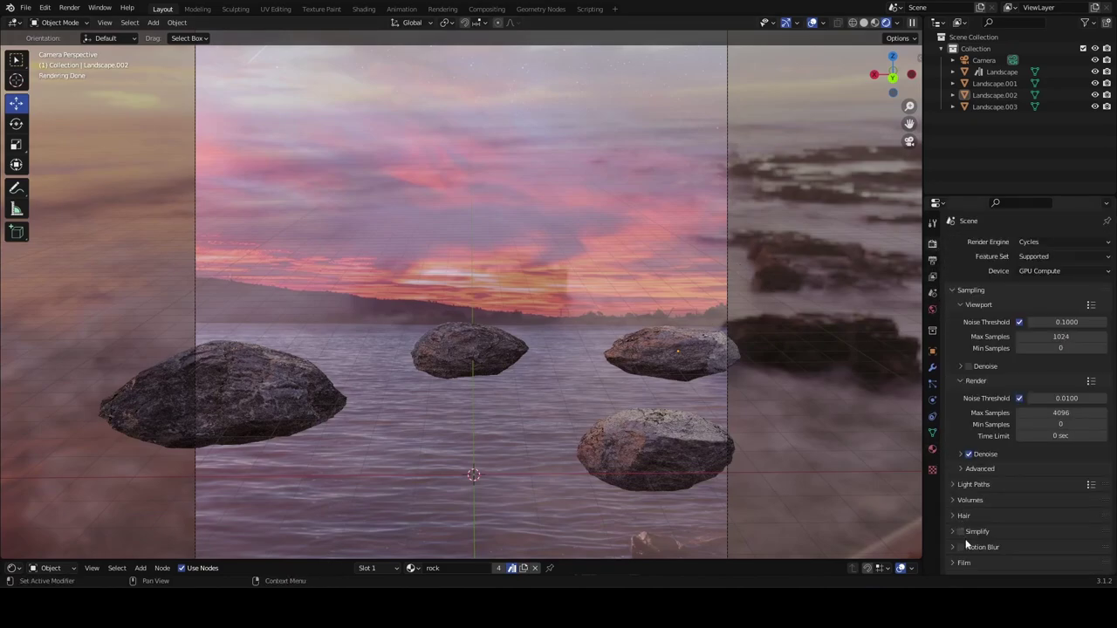
scroll(1021, 393, down, 10)
click(968, 553)
click(69, 7)
click(92, 22)
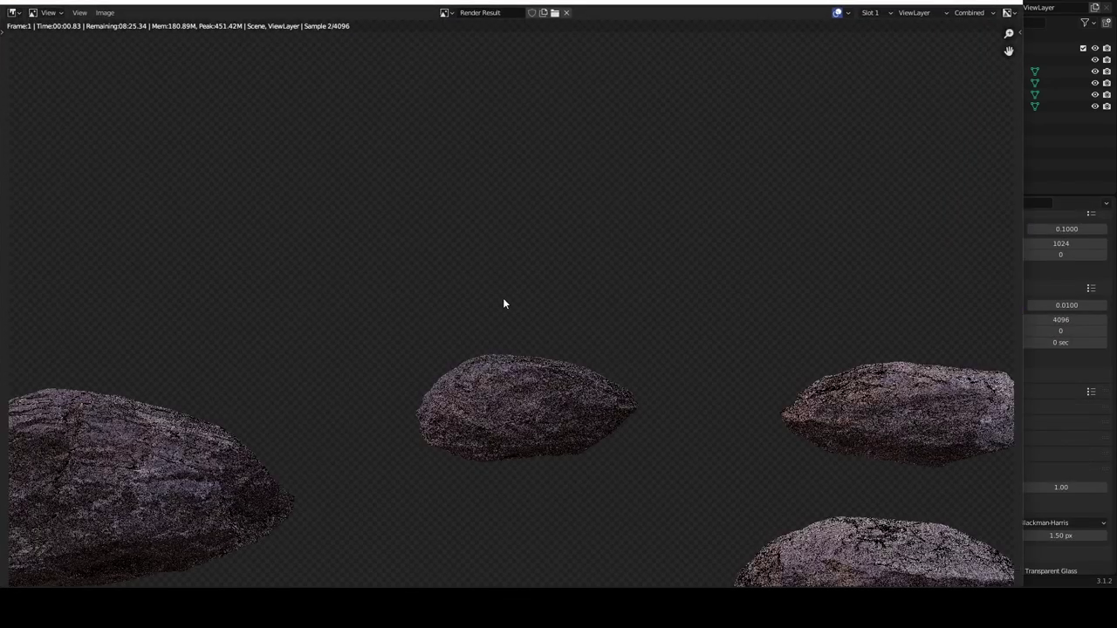
mouse_move(888, 4)
mouse_down()
mouse_move(887, 51)
mouse_move(288, 26)
mouse_up()
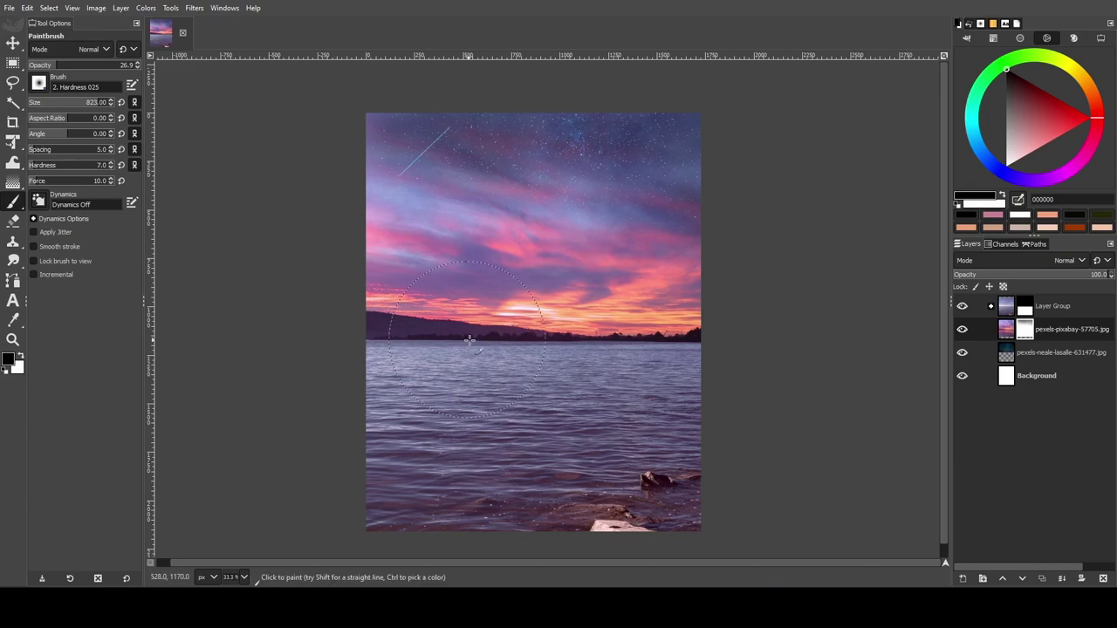
Add the rendered rockpng.png image as the top layer over the sunset sea.
drag(1022, 307, 1022, 301)
key(m)
scroll(491, 420, up, 1)
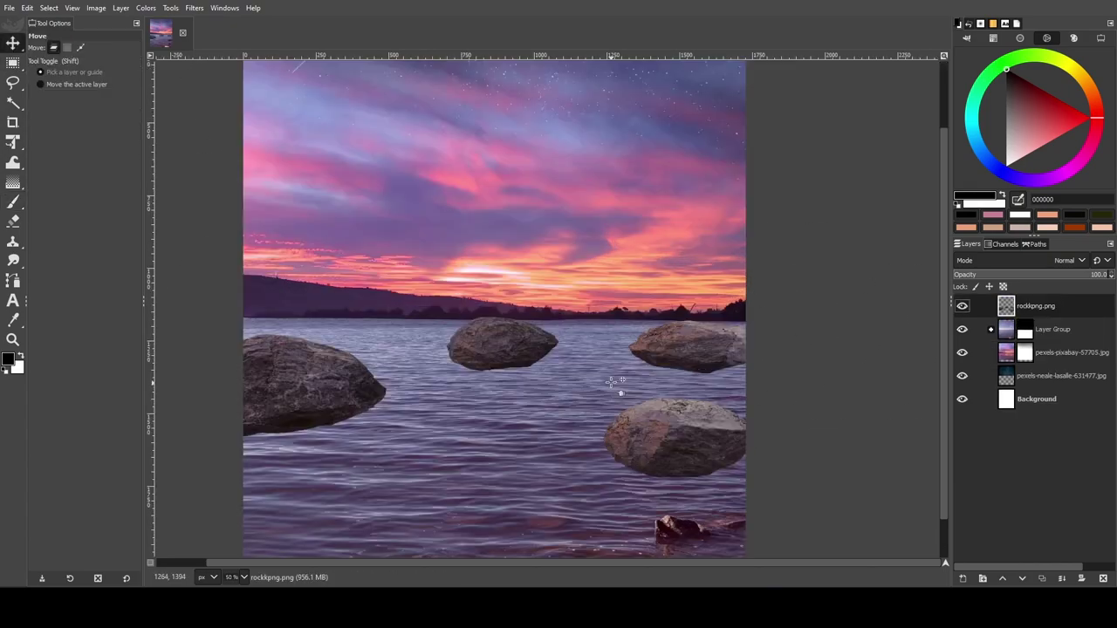
scroll(492, 420, up, 1)
Paint black on the rocks' mask to hide the dark shadow under the left rock.
key(p)
scroll(457, 324, left, 2)
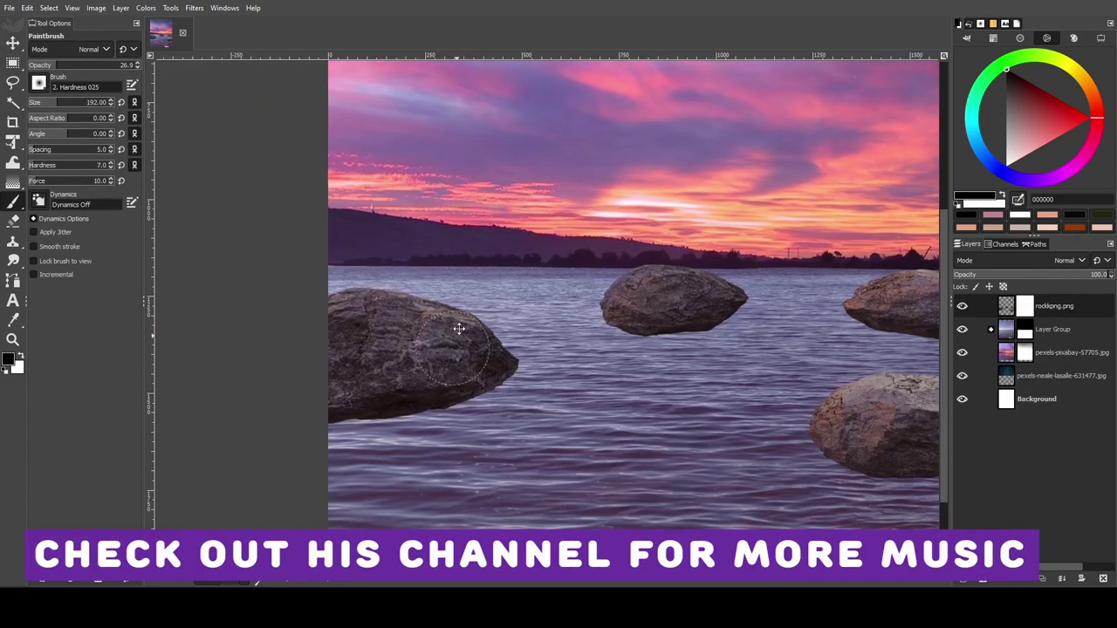
scroll(240, 277, up, 1)
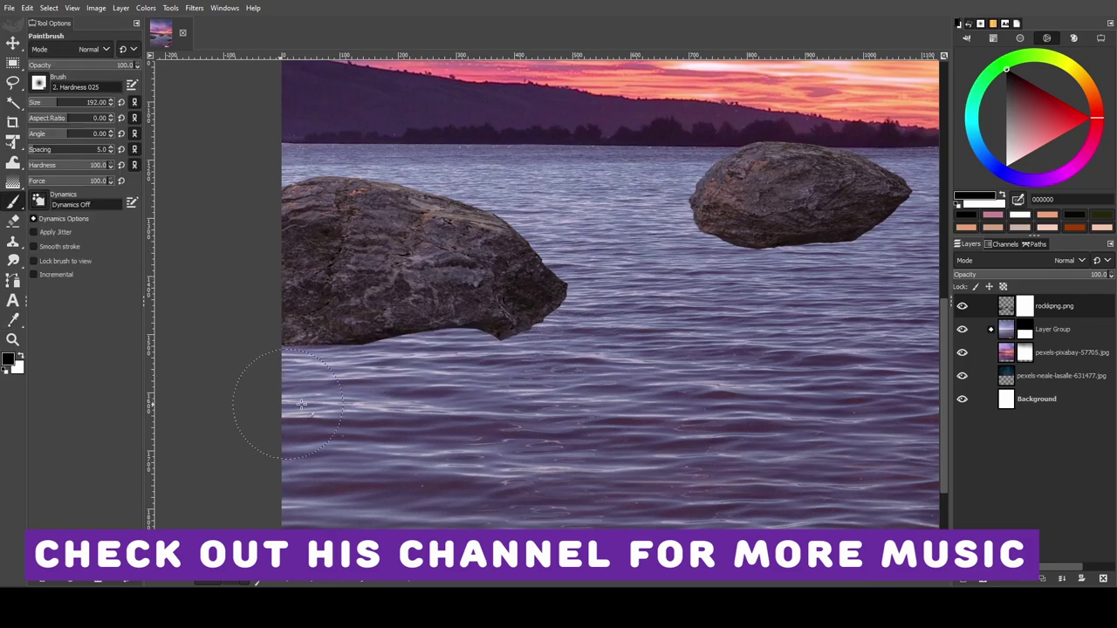
drag(572, 378, 183, 398)
scroll(590, 331, up, 1)
scroll(590, 331, up, 1)
Mask away the right rock's lower part and shadow along its waterline.
click(590, 332)
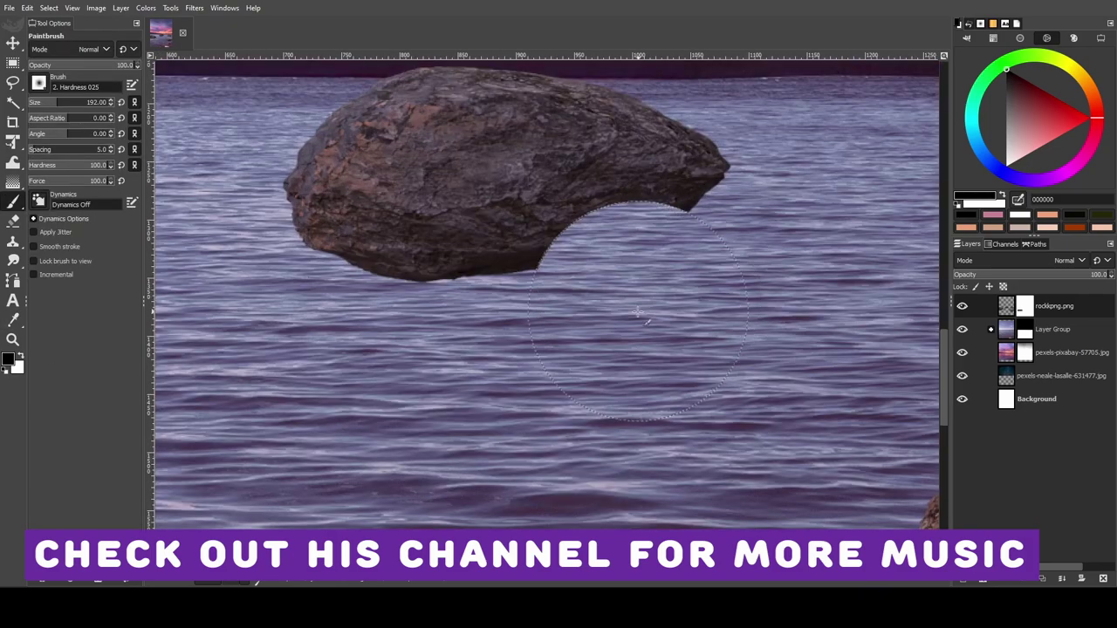
drag(590, 332, 410, 336)
scroll(635, 231, right, 5)
scroll(635, 231, right, 3)
scroll(635, 231, down, 2)
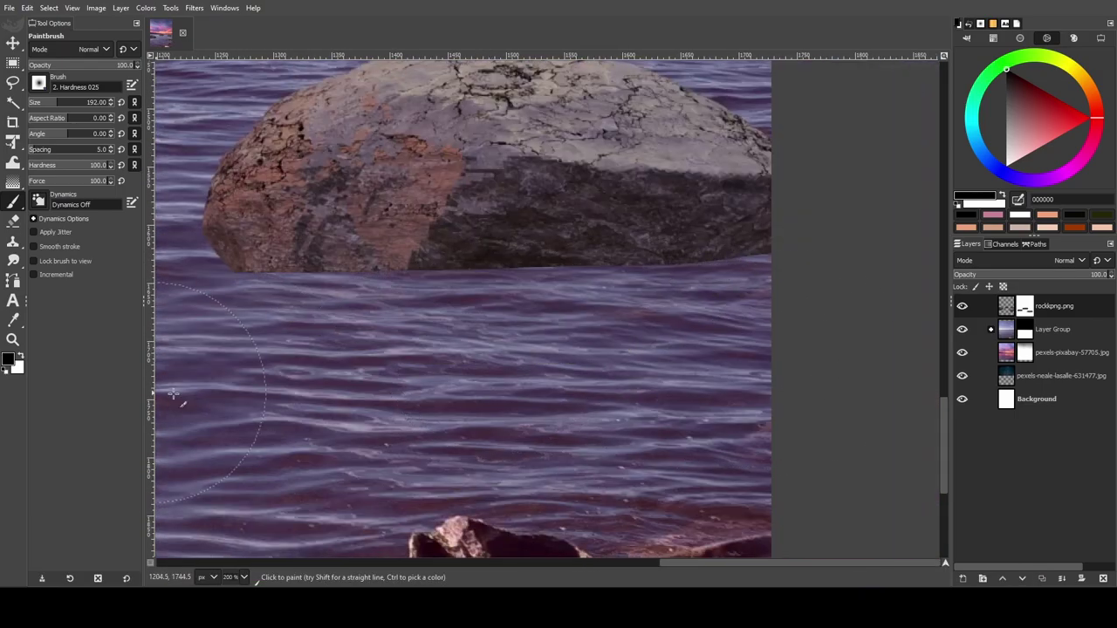
scroll(634, 231, down, 3)
scroll(635, 232, up, 5)
scroll(634, 231, left, 1)
scroll(374, 278, up, 1)
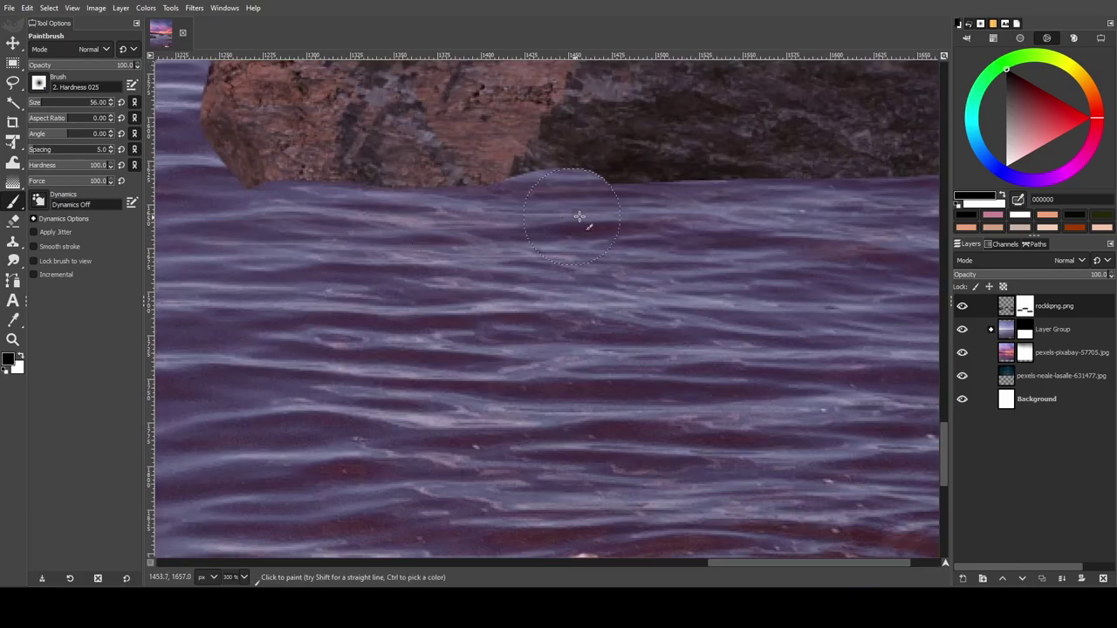
scroll(581, 219, right, 2)
scroll(581, 219, up, 1)
scroll(758, 375, up, 10)
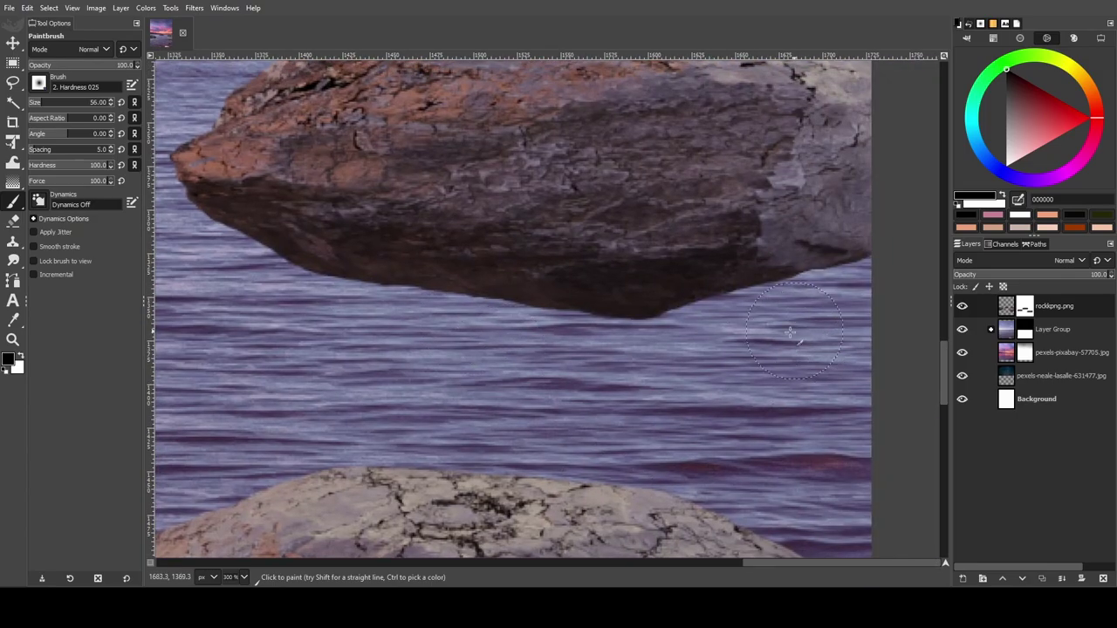
scroll(579, 336, down, 5)
scroll(267, 357, up, 3)
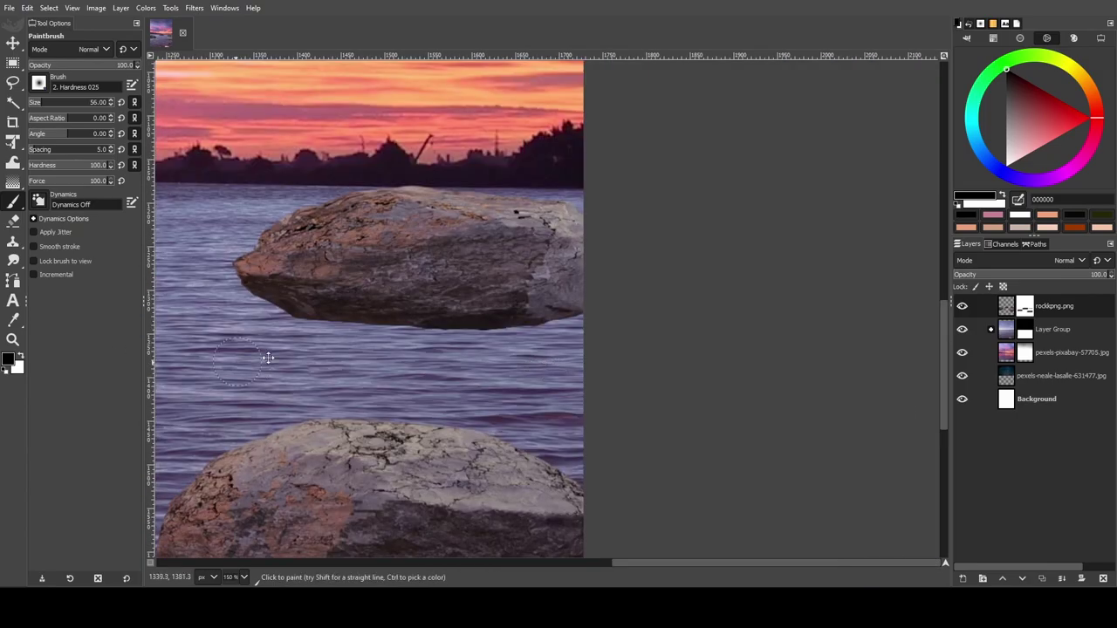
scroll(527, 298, up, 3)
scroll(230, 306, down, 1)
scroll(451, 491, down, 4)
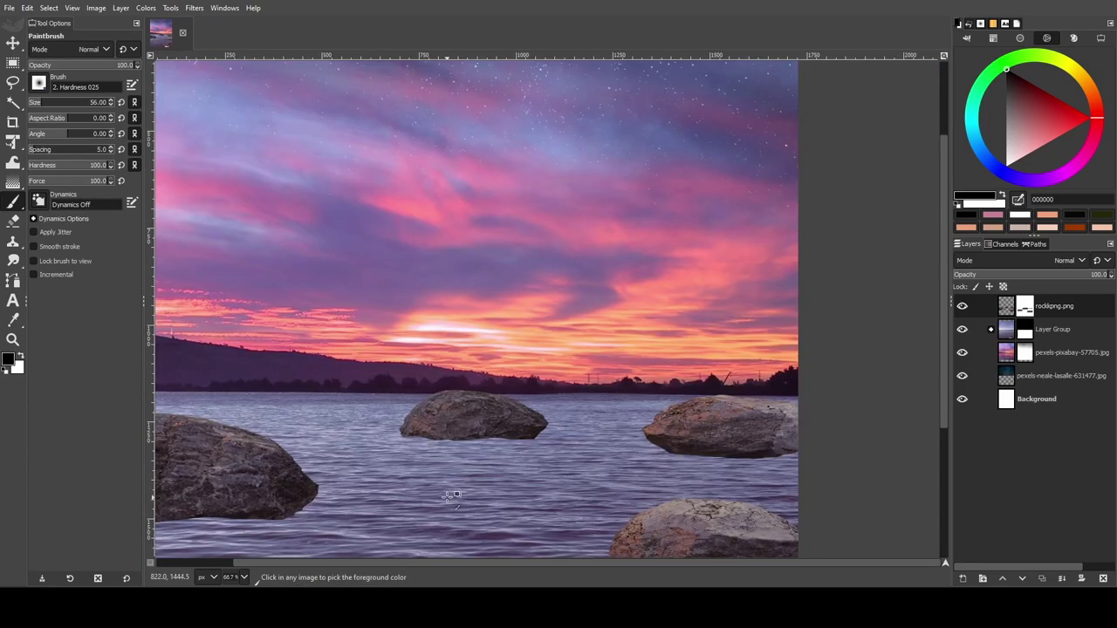
scroll(349, 485, up, 3)
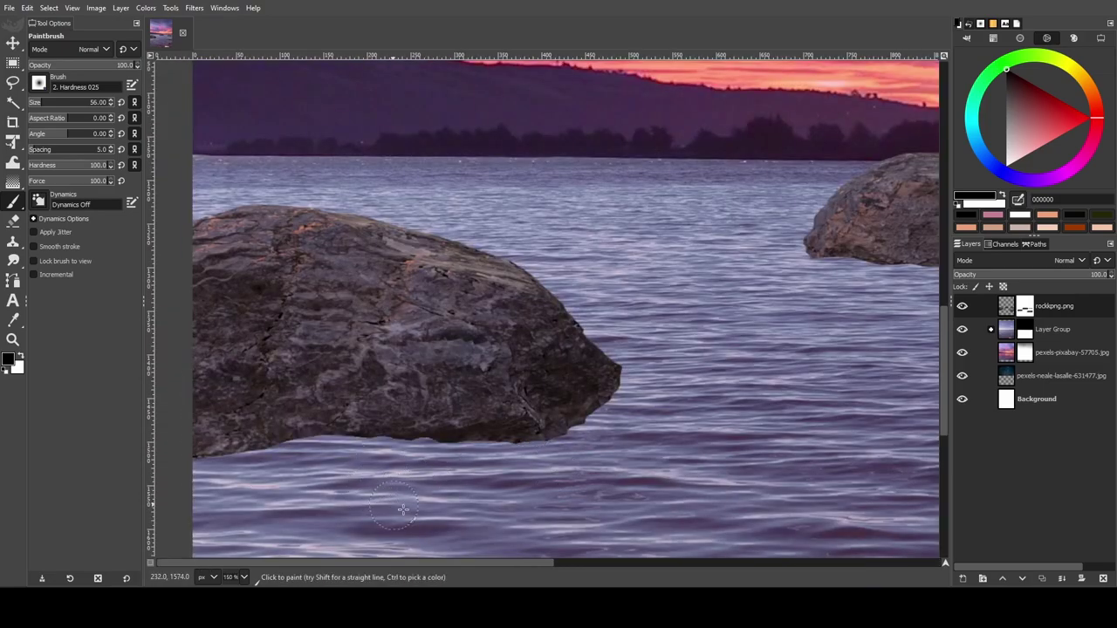
scroll(402, 510, down, 4)
scroll(543, 490, up, 1)
Create a new empty transparent layer, Layer #1, for the contact shading.
key(shift+ctrl+n)
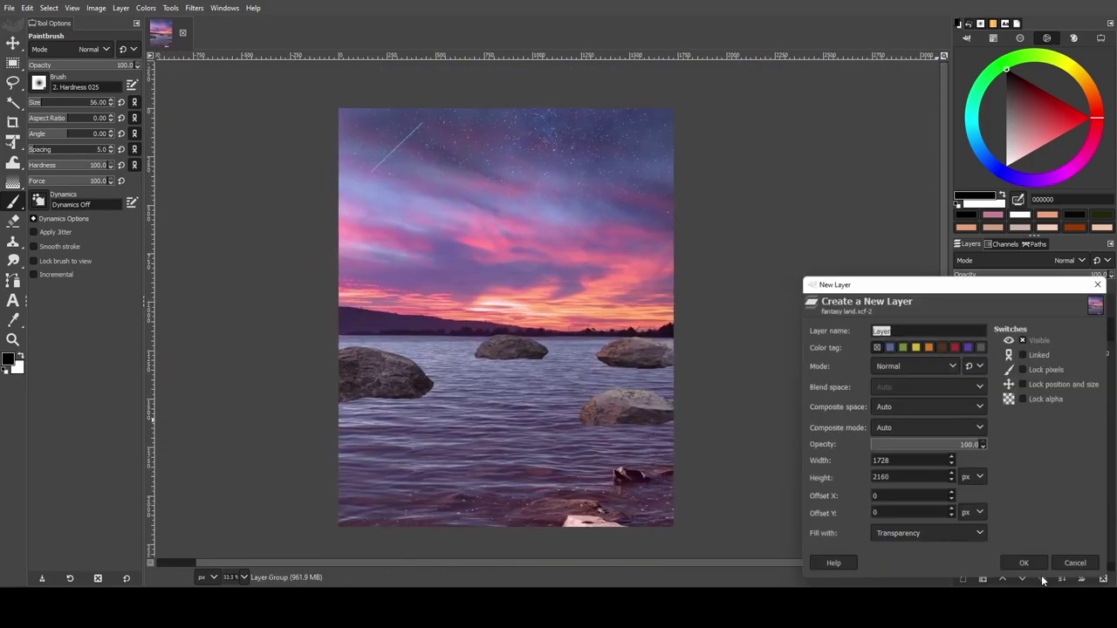
click(1028, 564)
text(11)
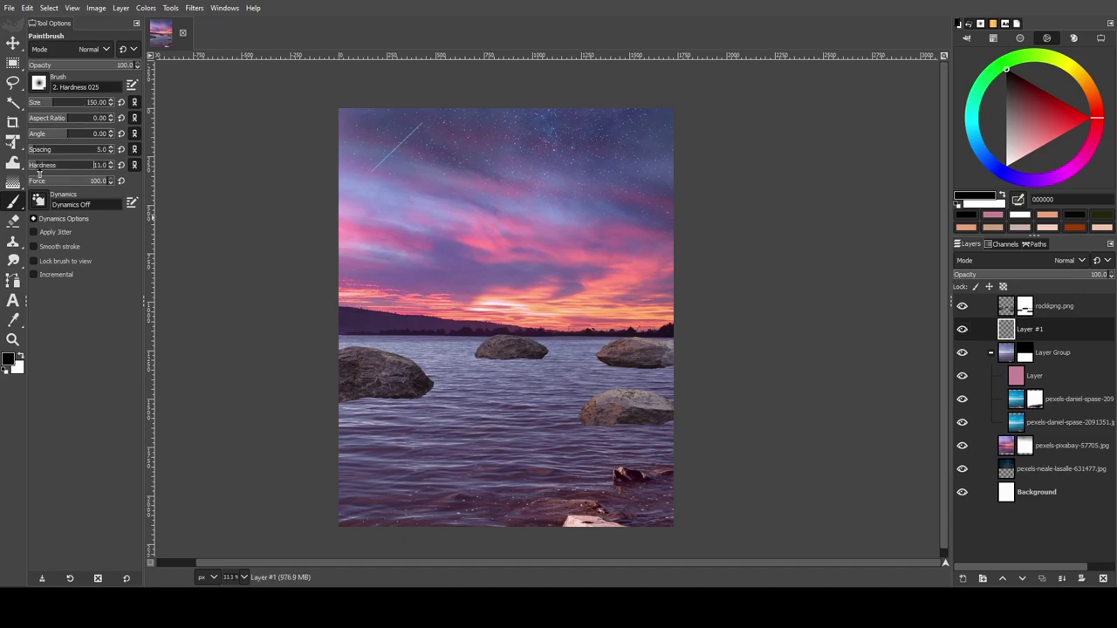
scroll(457, 349, up, 3)
scroll(457, 349, up, 3)
Sample the dark rock colour and flatten the brush to aspect ratio 2.00.
ctrl+click(456, 349)
scroll(524, 349, down, 5)
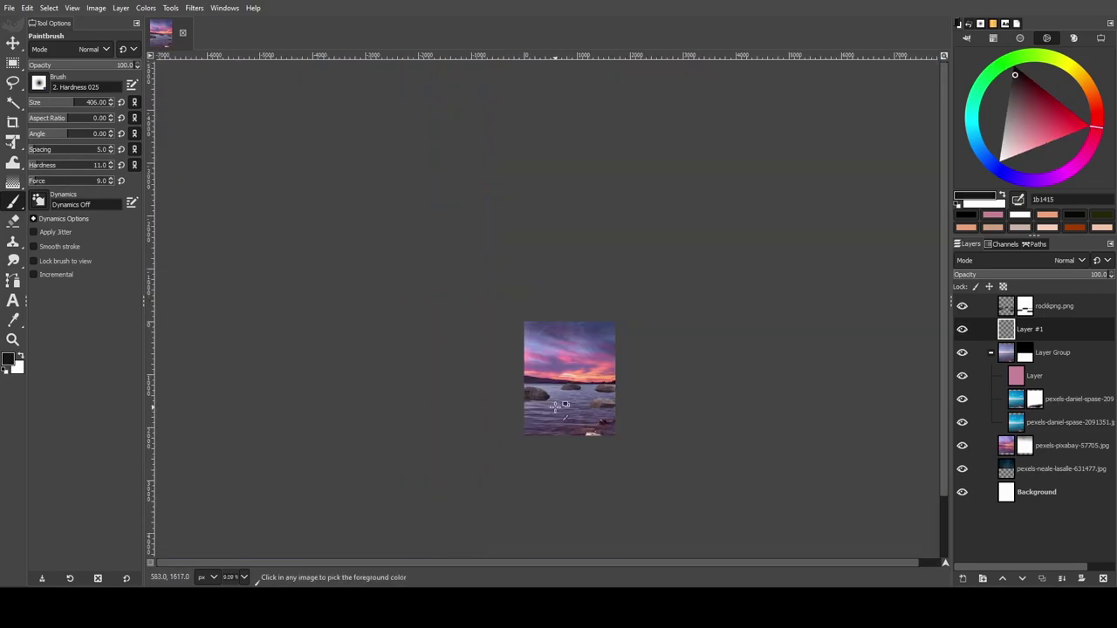
scroll(582, 292, up, 5)
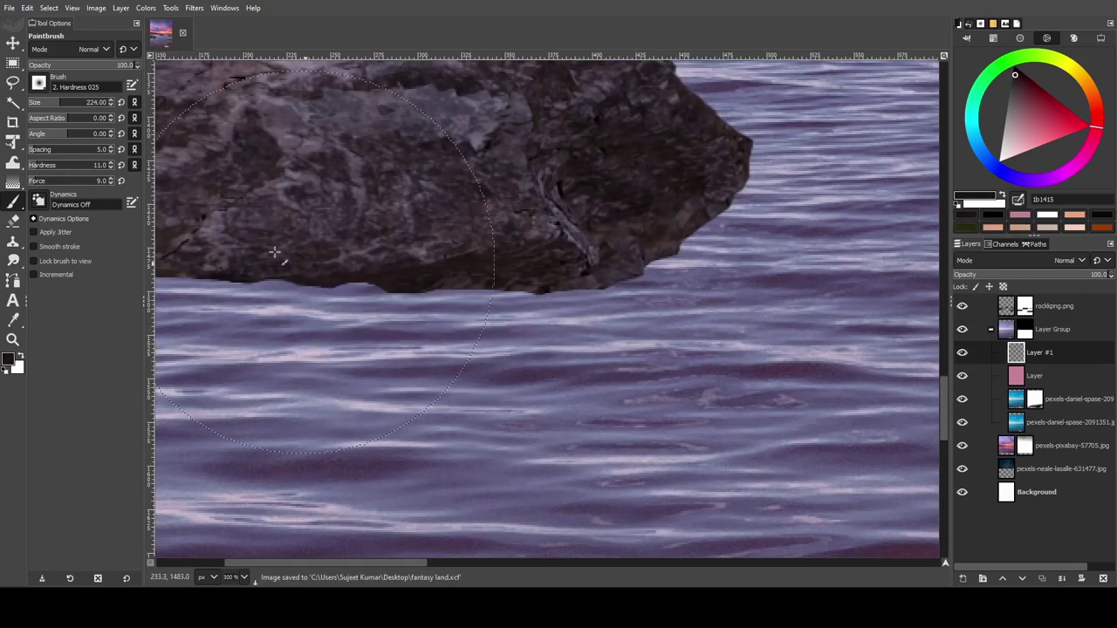
text(3)
key(Return)
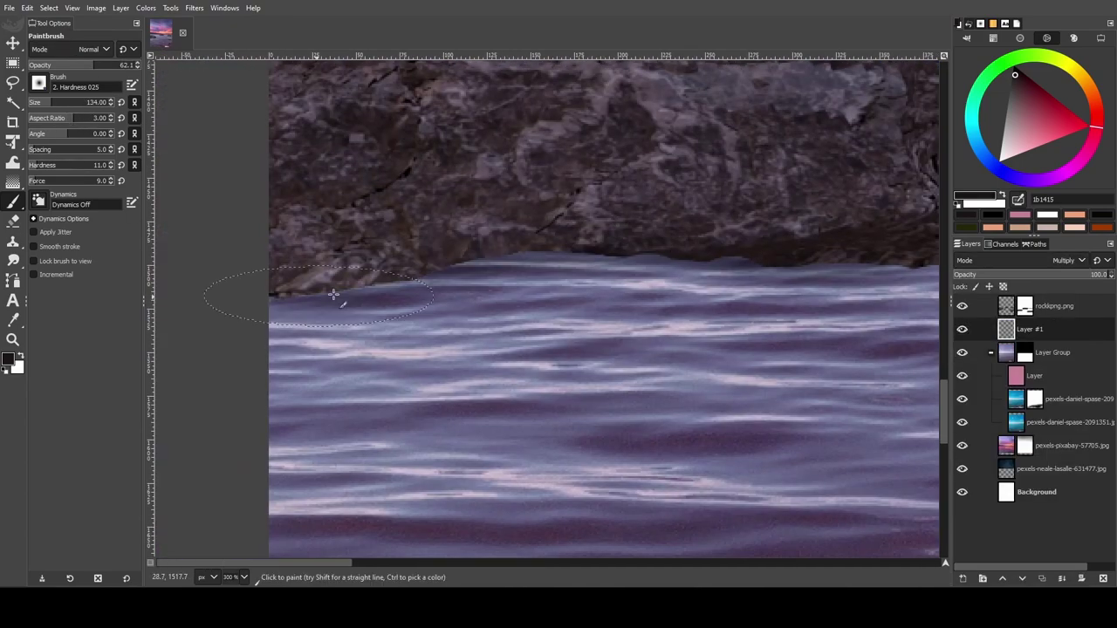
scroll(333, 295, right, 5)
scroll(459, 265, right, 5)
scroll(404, 269, up, 1)
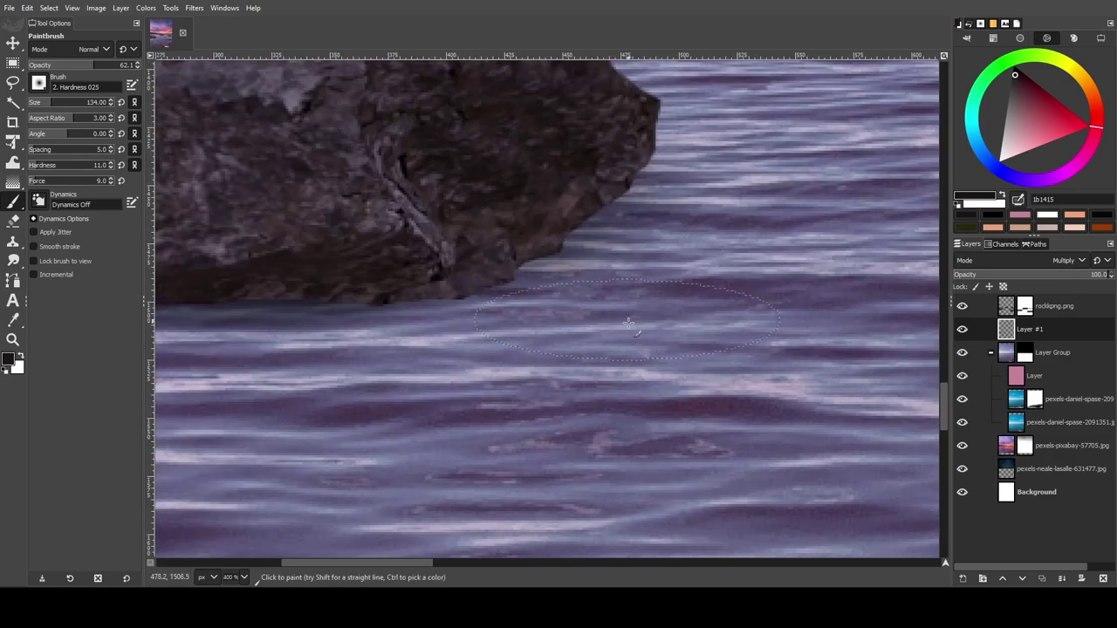
key(Down)
key(shift+ctrl+j)
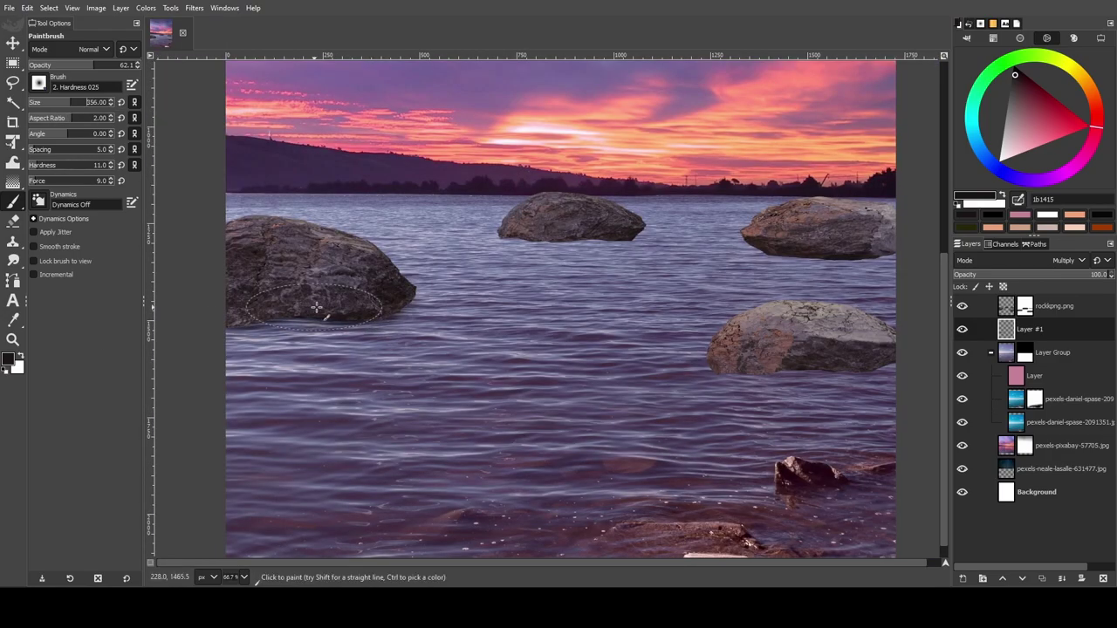
Paint dark shadow strokes along the left rock's and front rock's waterlines.
drag(316, 306, 308, 357)
scroll(290, 310, up, 4)
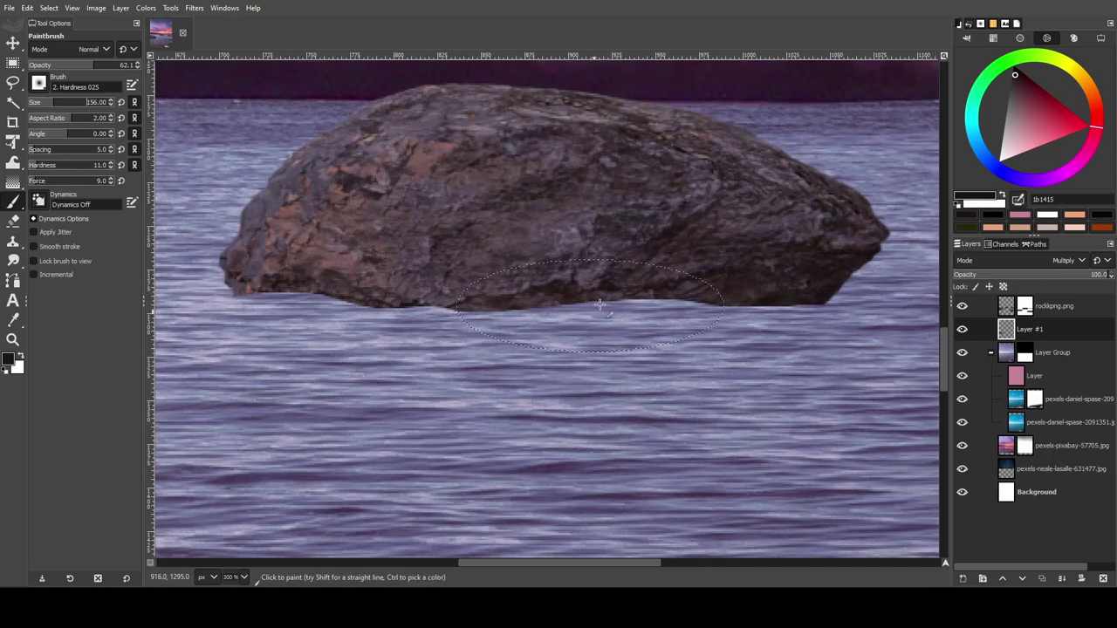
drag(599, 305, 272, 307)
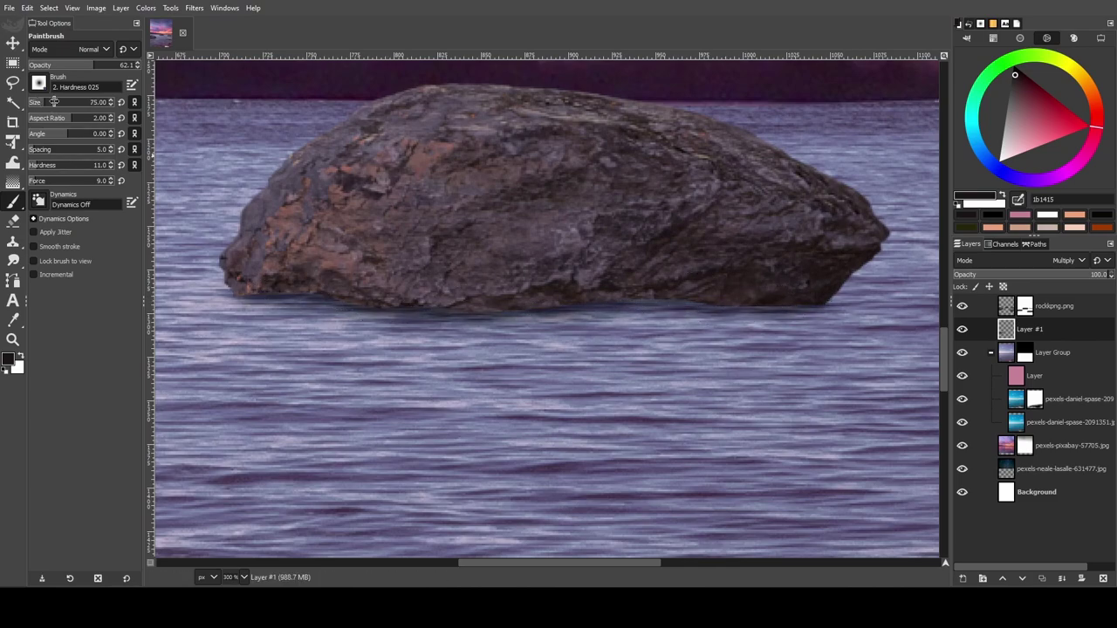
drag(307, 307, 723, 302)
scroll(551, 397, down, 4)
scroll(551, 396, up, 3)
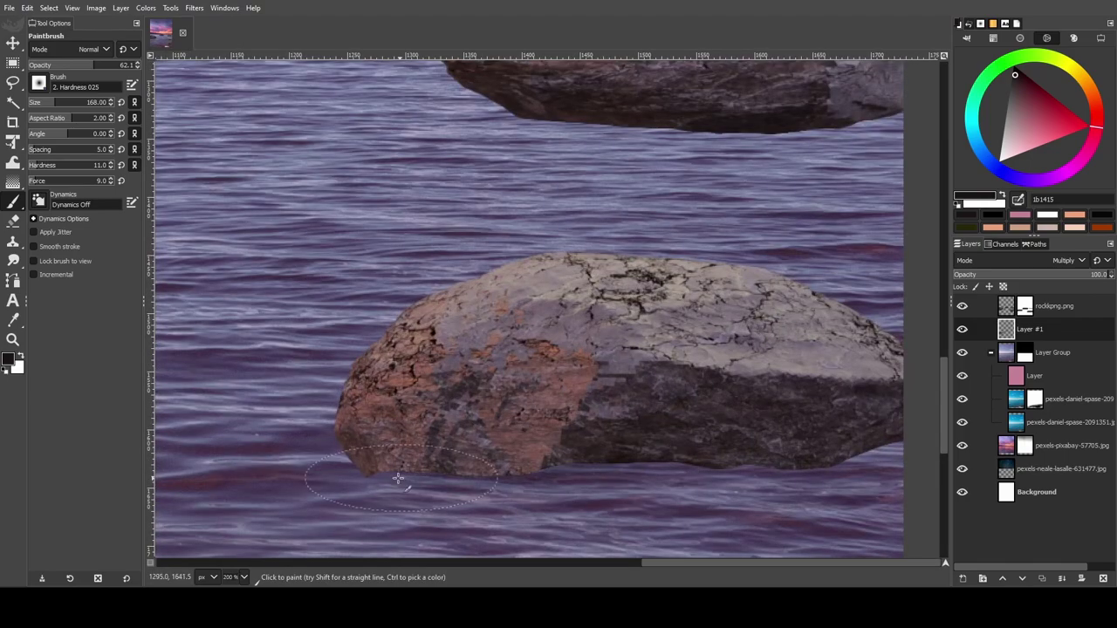
drag(387, 474, 781, 408)
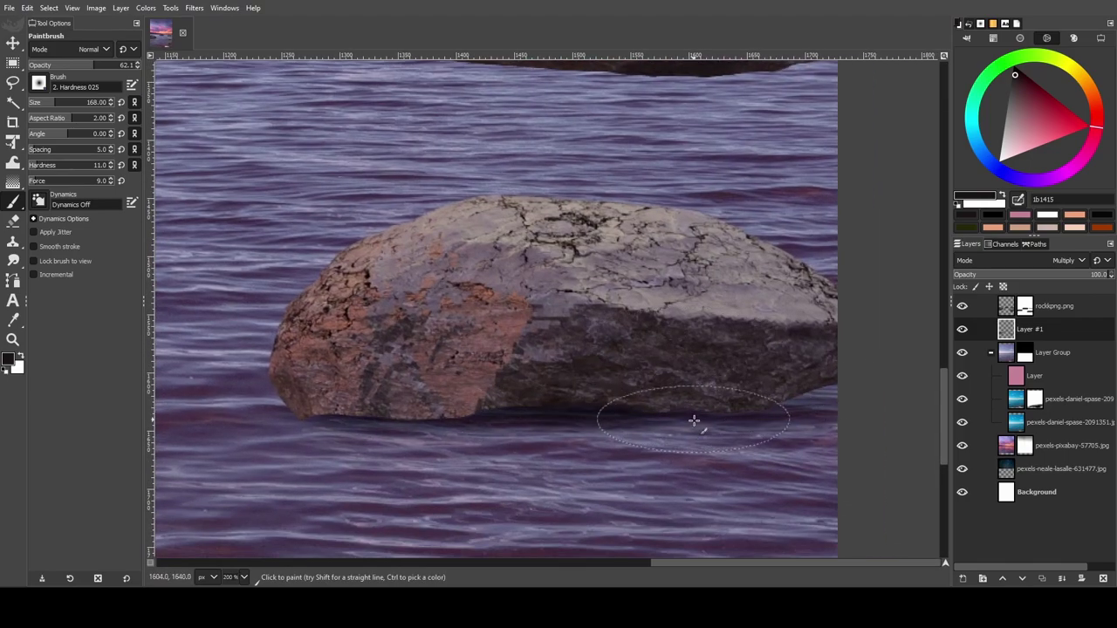
Add smaller-brush shadow along the rock bases and the middle rock's waterline.
scroll(694, 420, up, 3)
drag(550, 179, 780, 187)
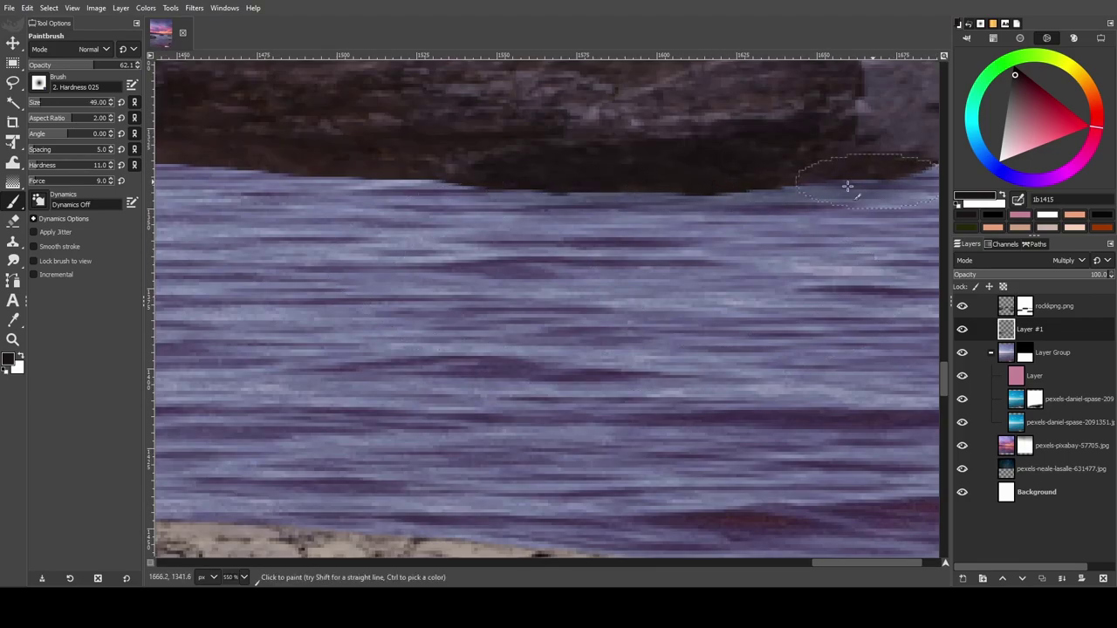
scroll(848, 187, left, 3)
drag(481, 204, 629, 212)
scroll(628, 212, down, 2)
scroll(855, 227, down, 2)
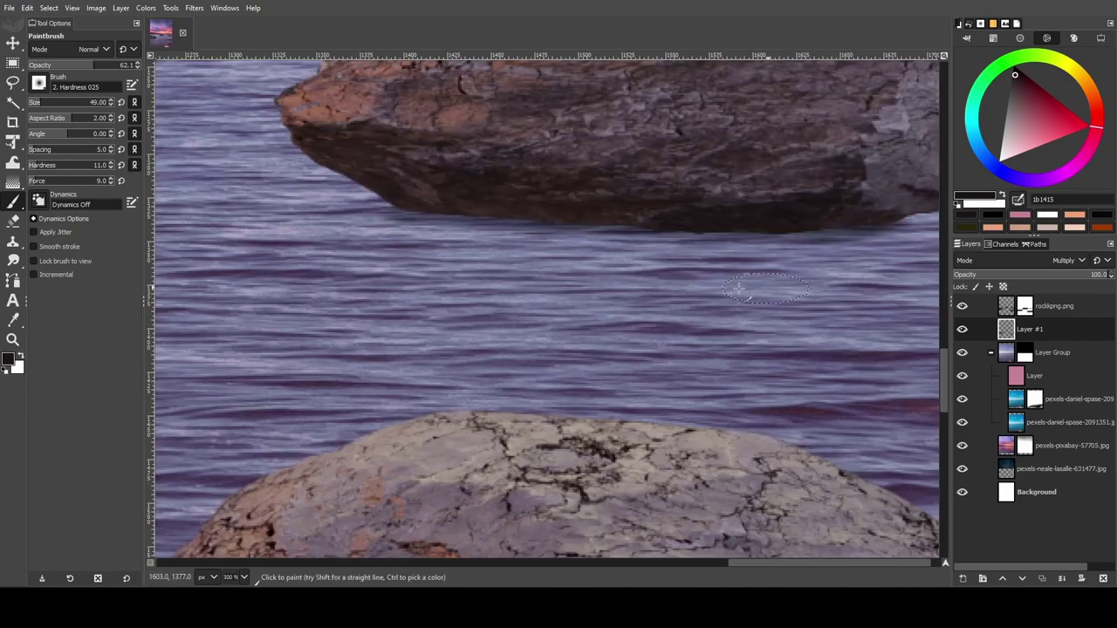
scroll(557, 252, up, 1)
scroll(885, 399, down, 2)
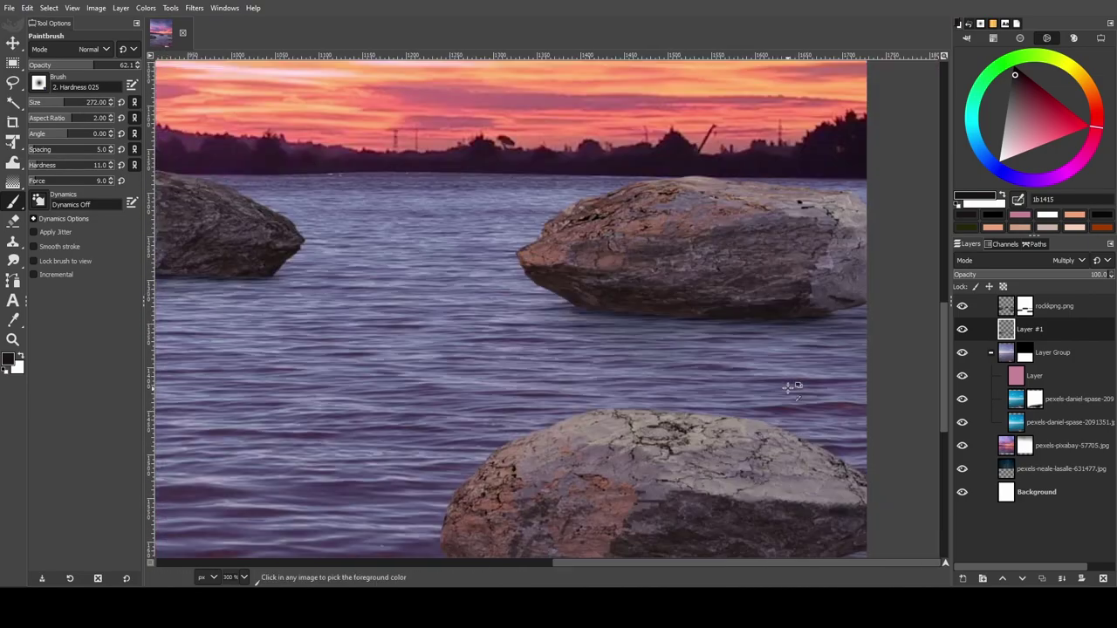
scroll(541, 424, up, 1)
scroll(541, 424, up, 1)
drag(541, 423, 282, 267)
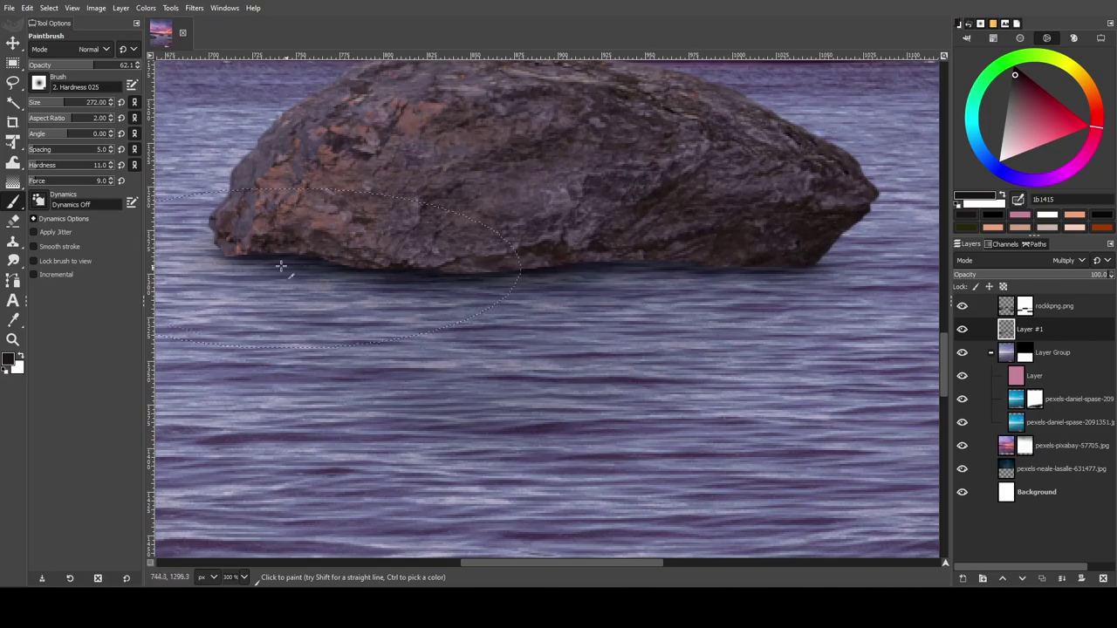
scroll(282, 267, down, 2)
scroll(377, 384, up, 1)
scroll(377, 384, down, 2)
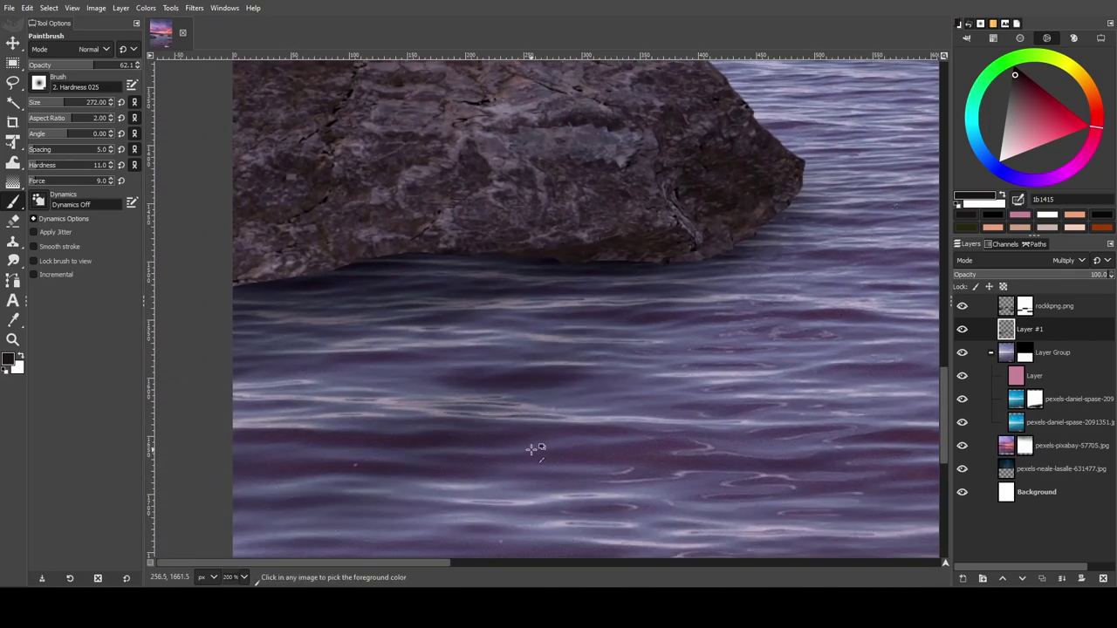
scroll(531, 449, down, 2)
scroll(350, 532, down, 3)
scroll(542, 384, up, 4)
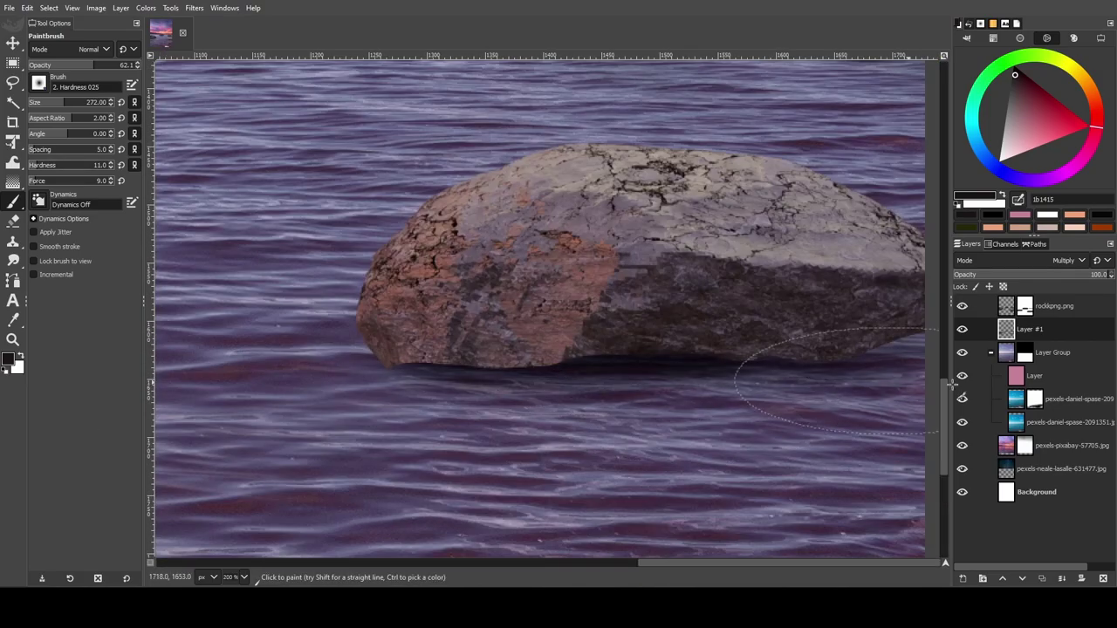
scroll(534, 283, down, 1)
Show the Layer #1 shading and put rockpng.png into its own layer group.
click(962, 329)
key(shift+ctrl+j)
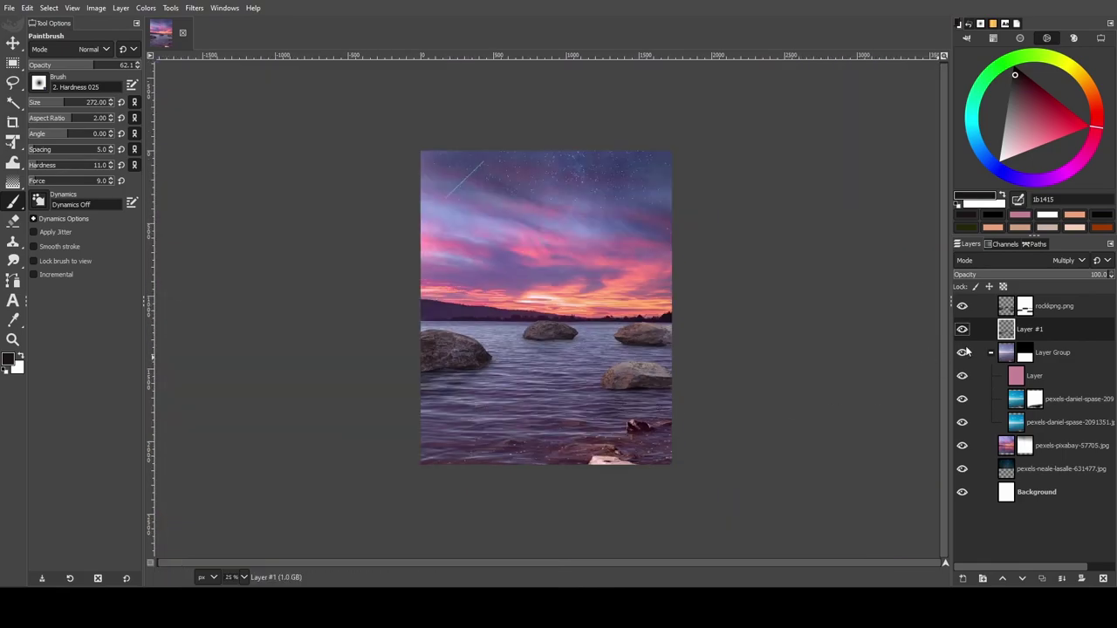
key(plus)
key(plus)
key(plus)
click(1010, 307)
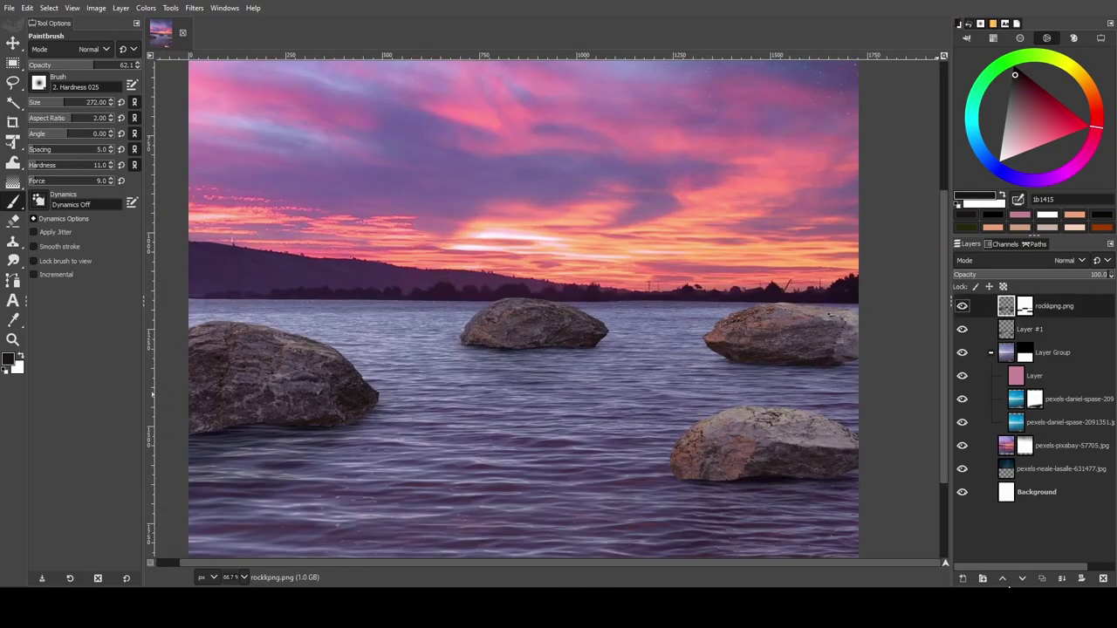
Add a black-filled Multiply Layer #2 with a white mask and lowered opacity above the rocks.
click(965, 581)
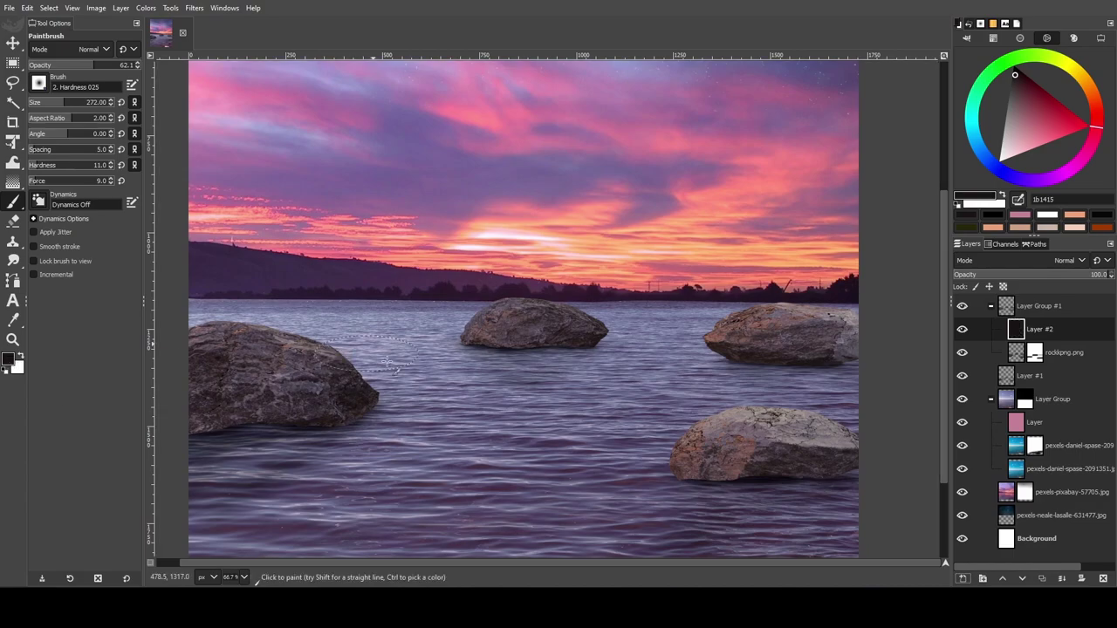
key(ctrl+comma)
click(1083, 260)
click(987, 439)
click(146, 8)
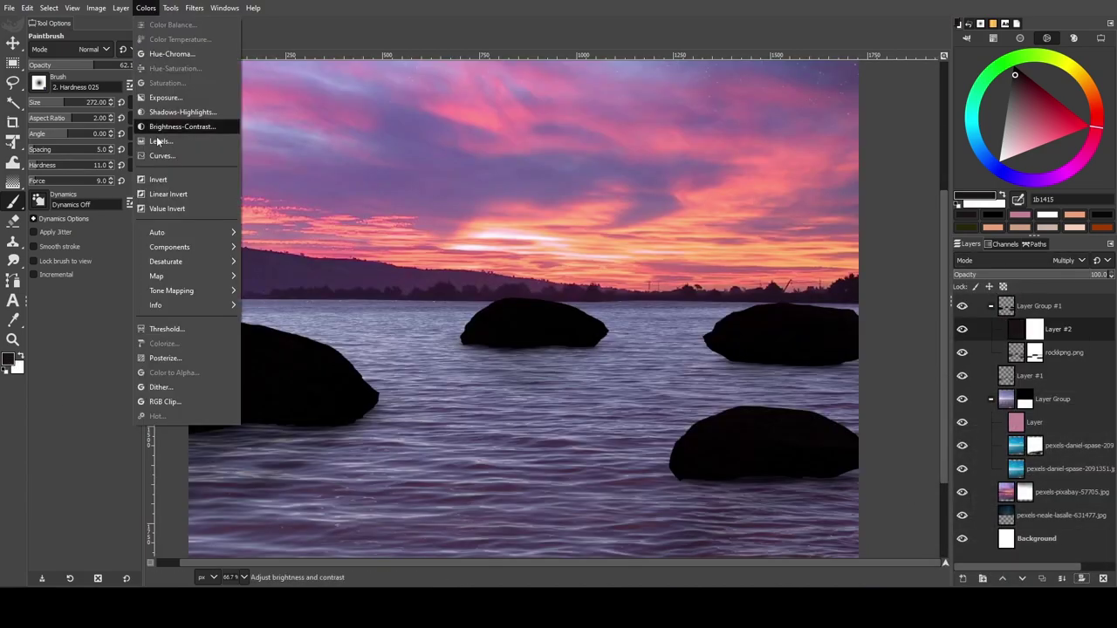
drag(1091, 274, 1077, 284)
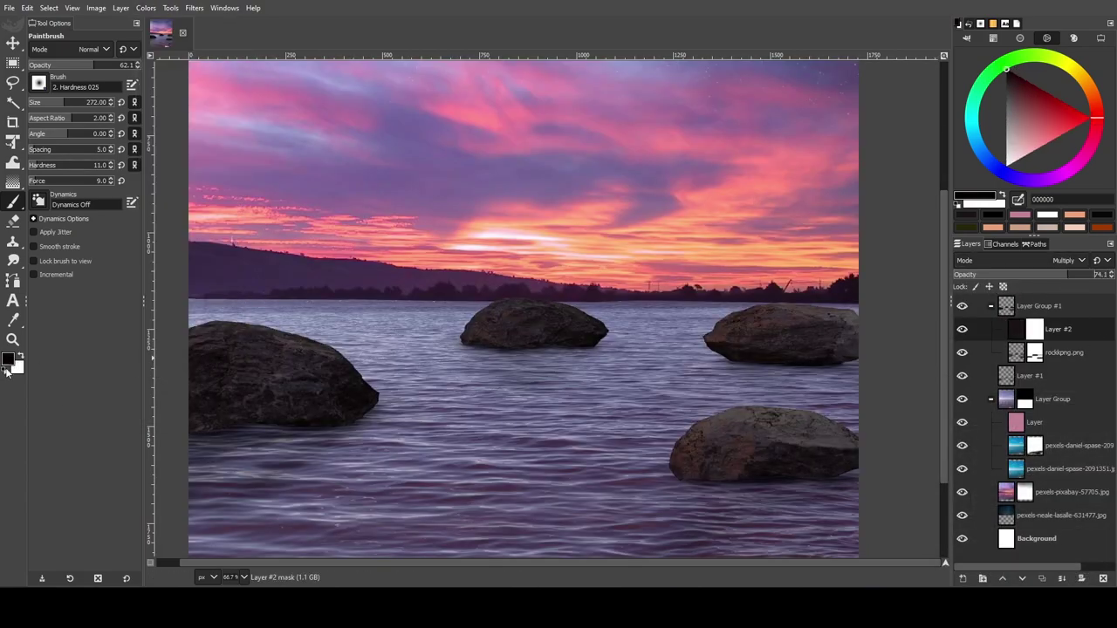
Enlarge the brush to 272 and raise its opacity to paint on the mask.
scroll(222, 341, up, 4)
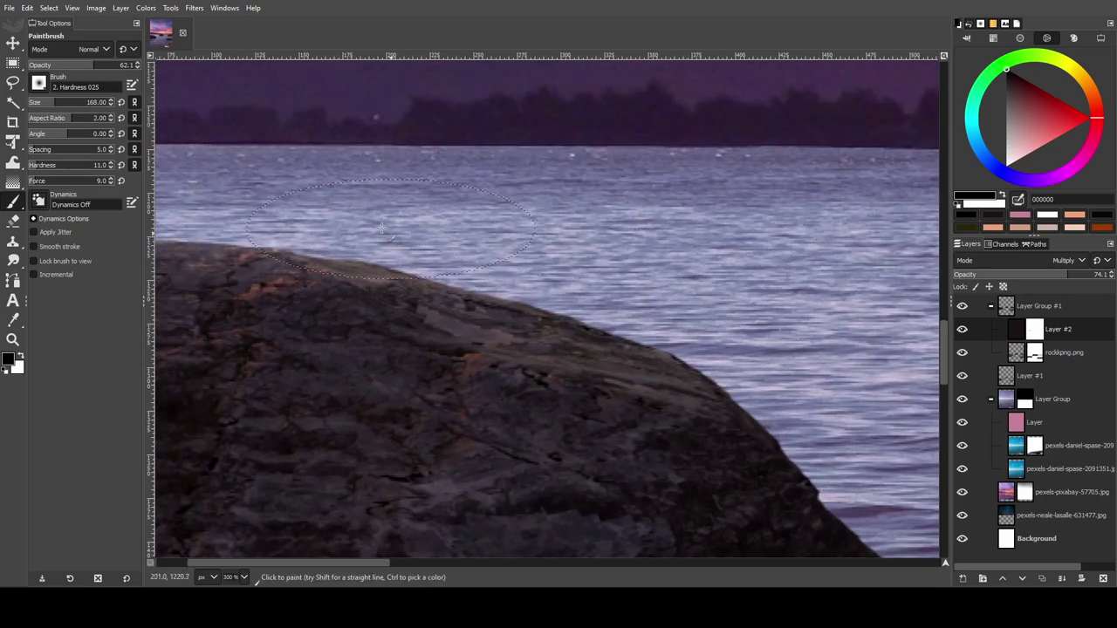
scroll(249, 287, down, 2)
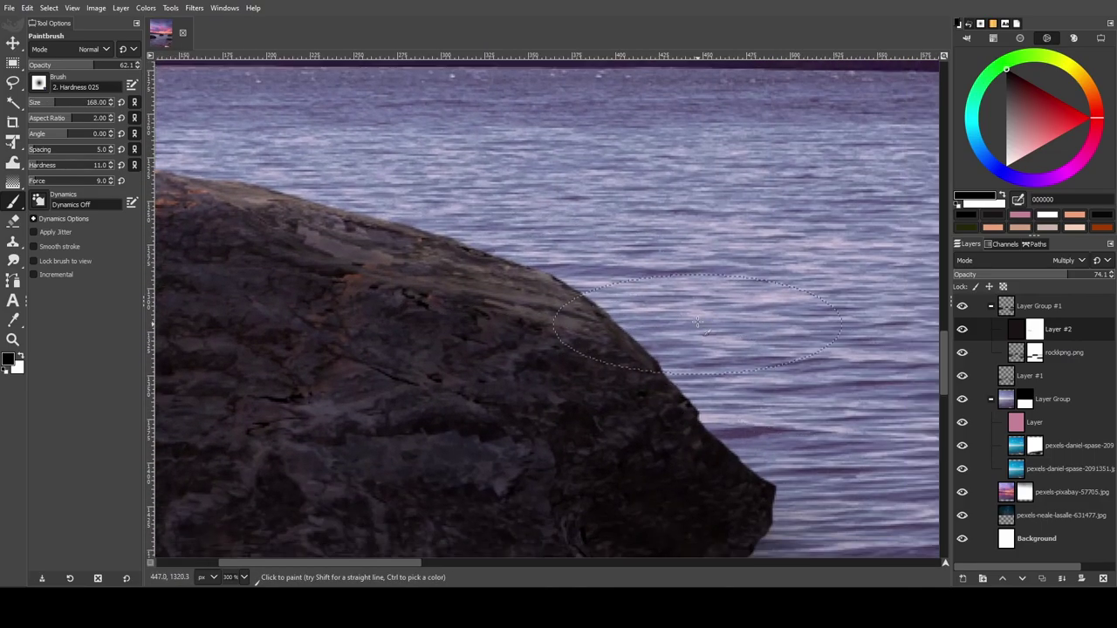
scroll(601, 362, down, 3)
scroll(602, 362, up, 5)
scroll(594, 274, up, 1)
scroll(593, 287, down, 1)
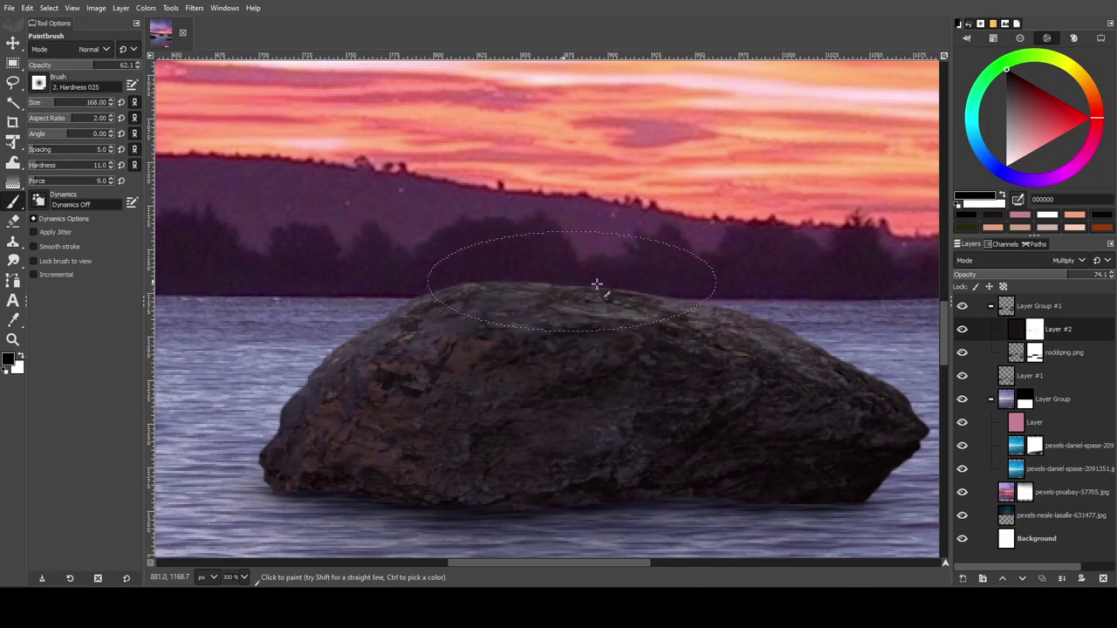
scroll(586, 297, right, 1)
scroll(587, 297, right, 5)
scroll(829, 280, right, 2)
scroll(873, 349, right, 2)
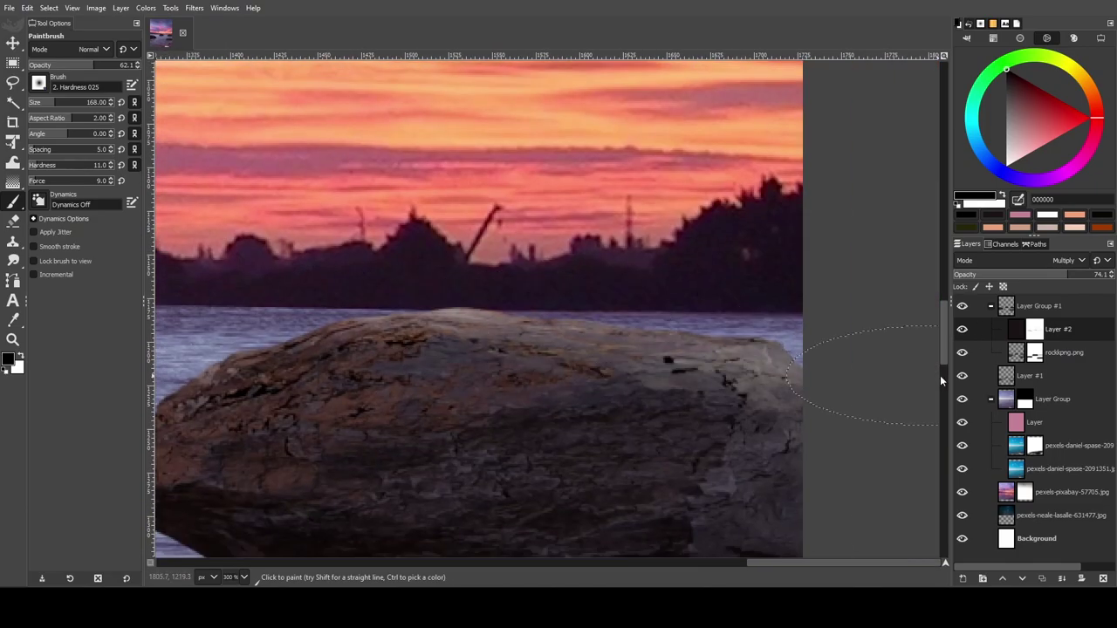
scroll(174, 367, left, 1)
scroll(626, 424, down, 5)
scroll(601, 334, down, 2)
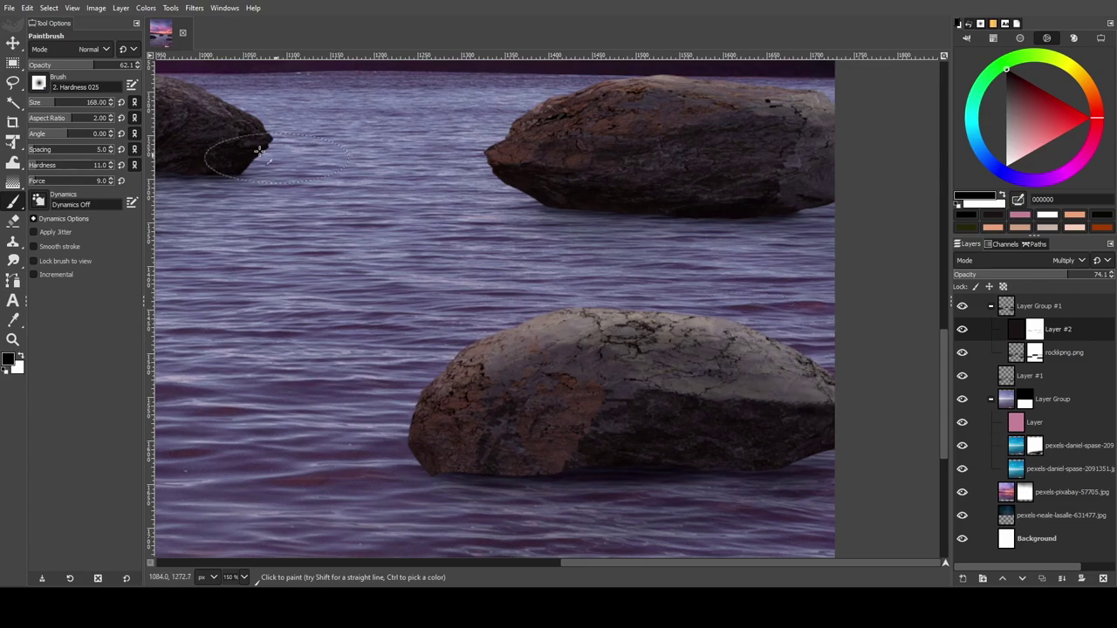
key(bracketright)
key(bracketright)
key(bracketright)
key(shift+ctrl+j)
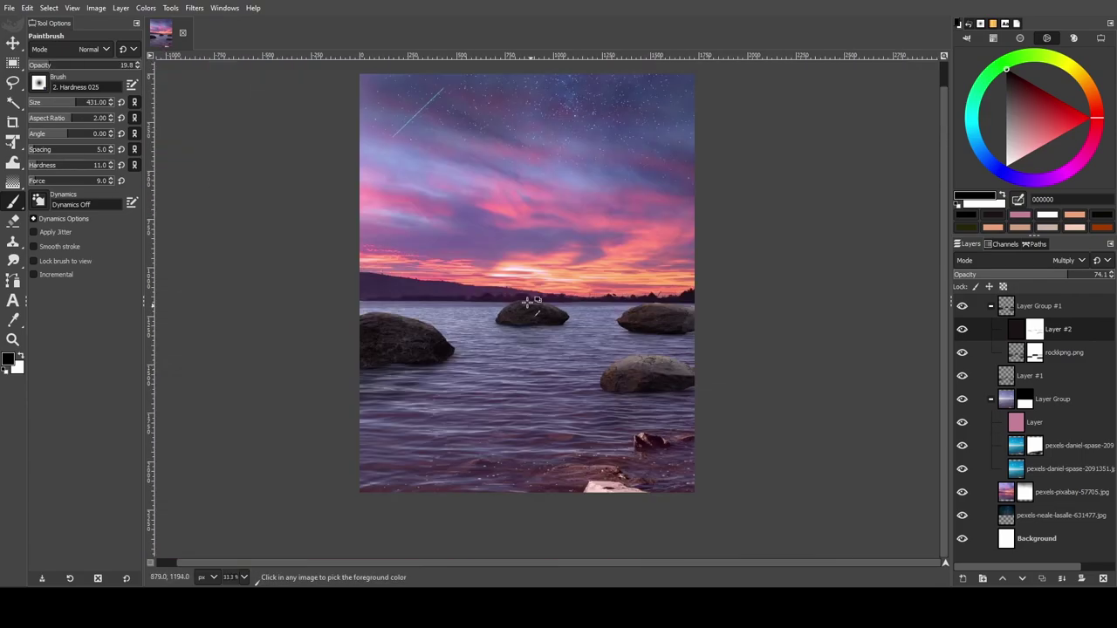
key(3)
click(66, 66)
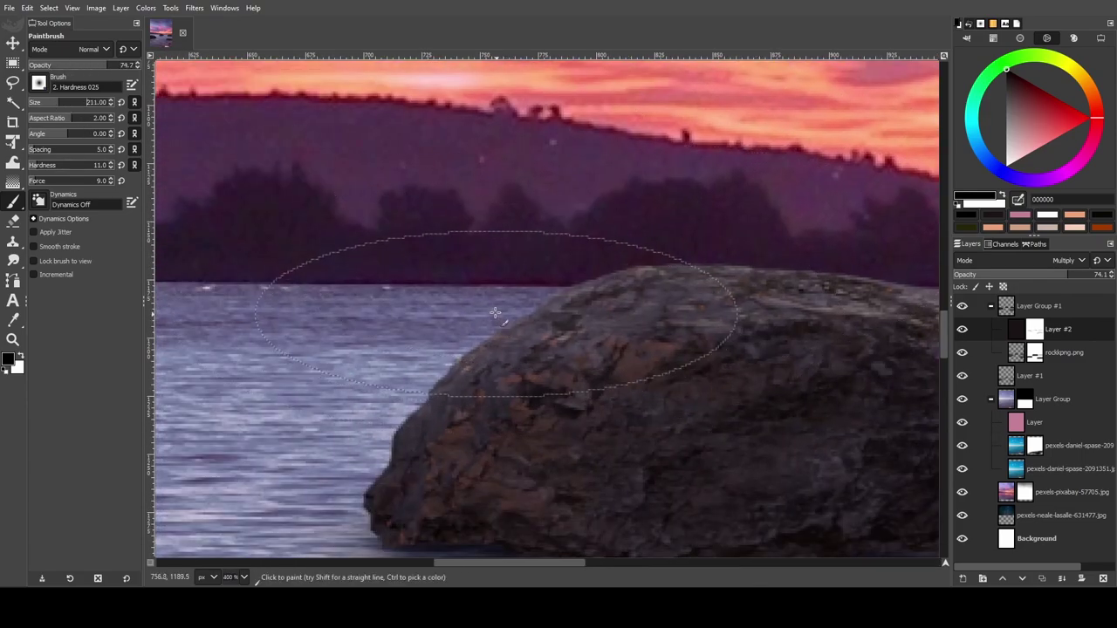
Try a pink LCh Color layer copy above Layer #2, then delete it.
scroll(444, 306, down, 1)
scroll(611, 393, down, 2)
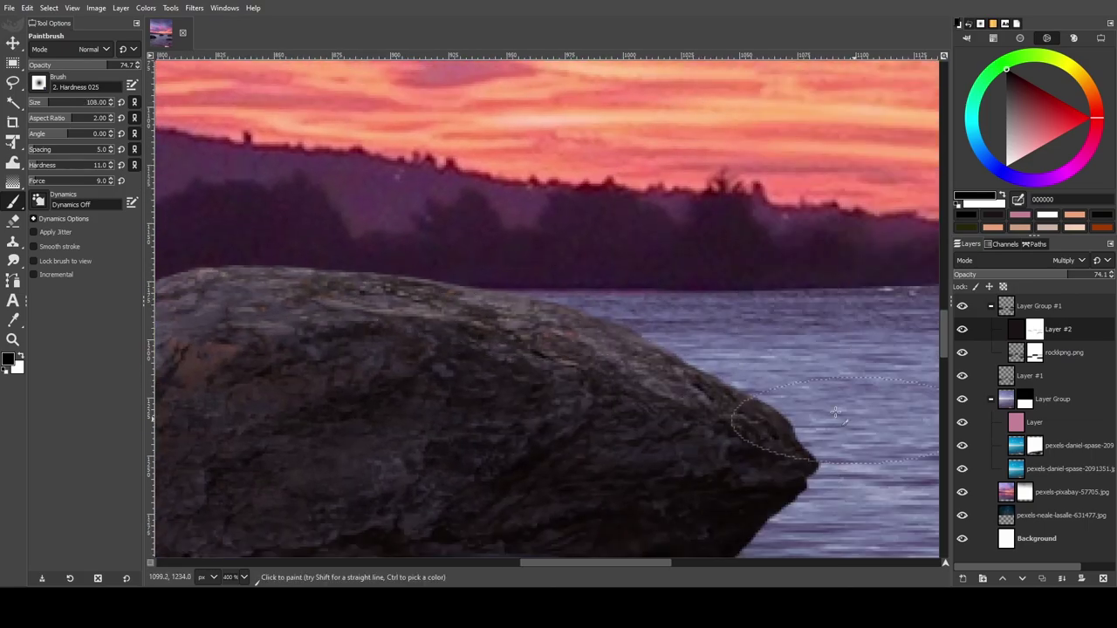
scroll(713, 445, down, 4)
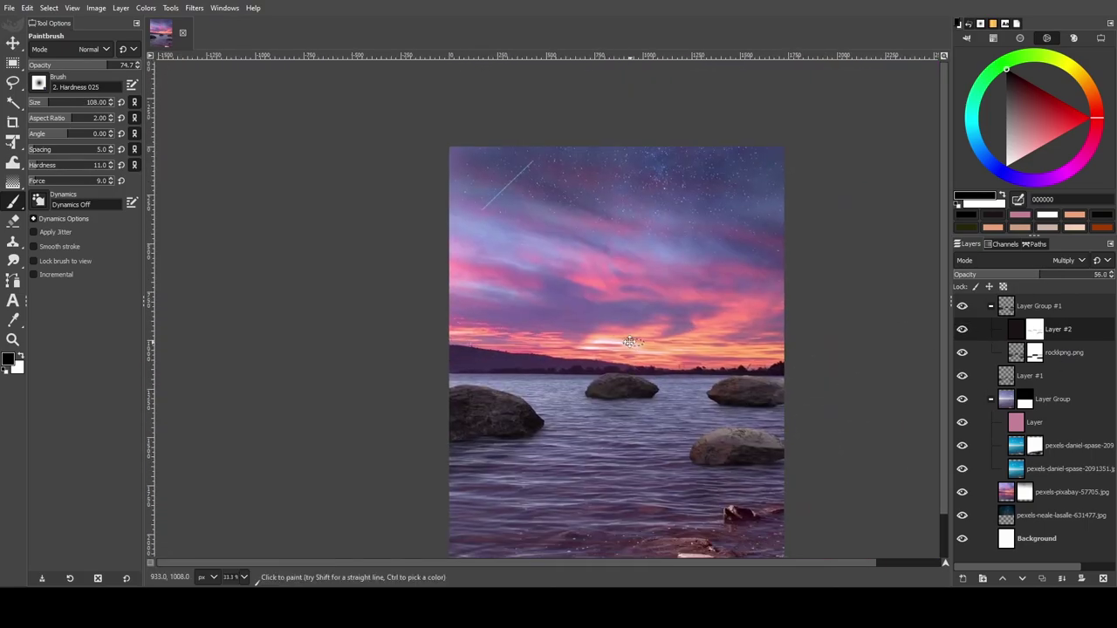
scroll(768, 445, up, 1)
click(1034, 421)
key(shift+ctrl+d)
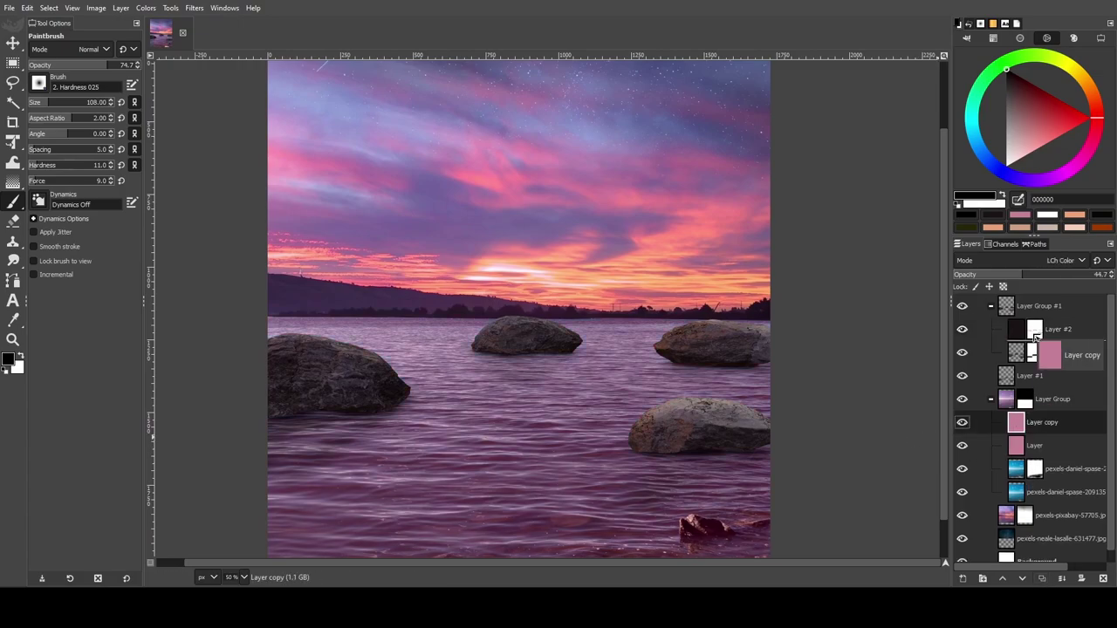
drag(1038, 422, 1038, 329)
click(1102, 578)
scroll(716, 444, down, 2)
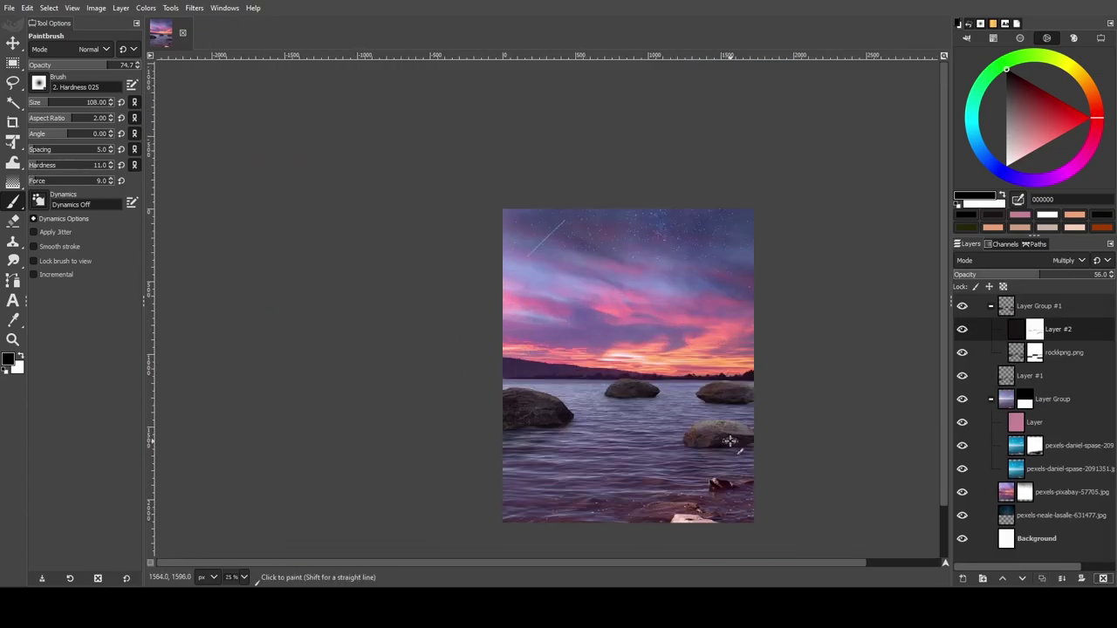
scroll(745, 372, up, 1)
key(m)
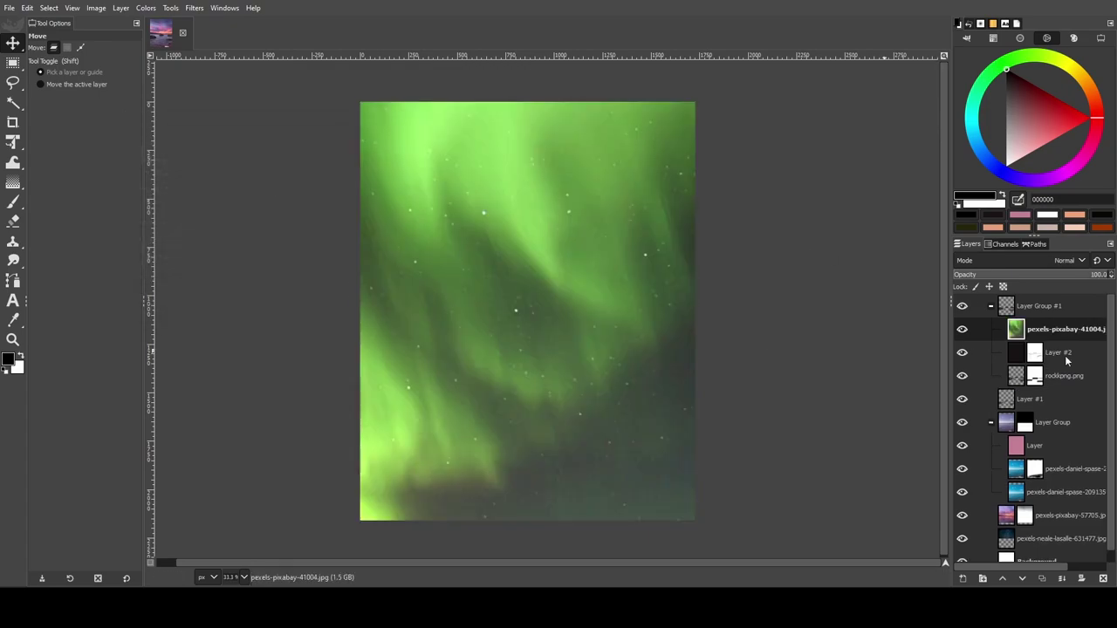
Scale the aurora layer down toward the canvas centre with Unified Transform.
key(shift+t)
click(855, 136)
drag(689, 454, 502, 324)
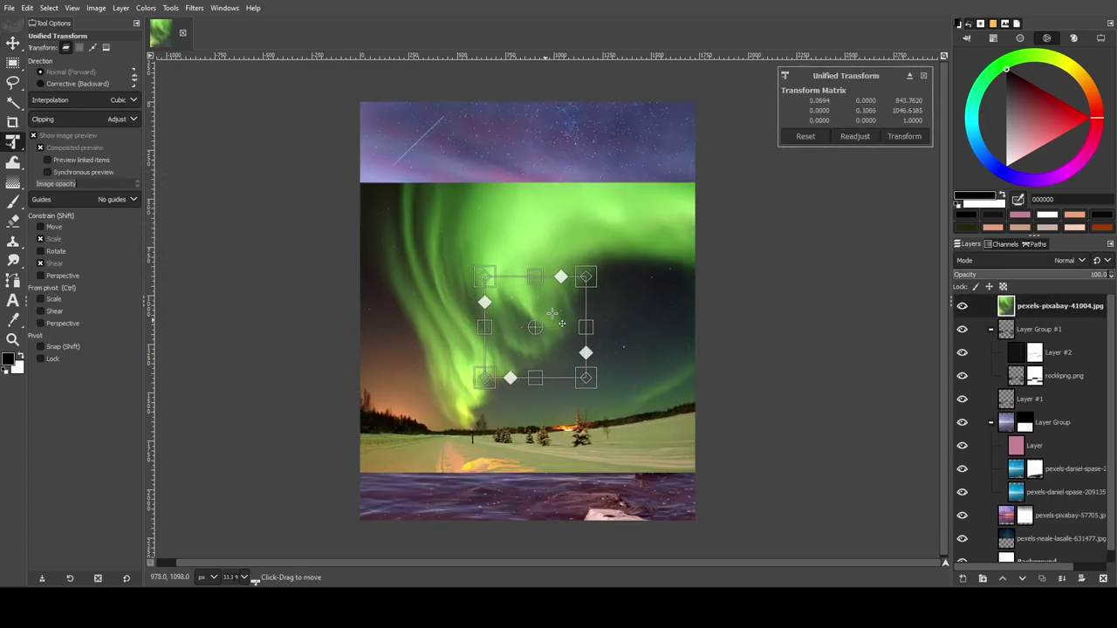
key(Return)
Flip the aurora layer upside down and set its blend mode to Screen.
key(shift+f)
ctrl+click(502, 324)
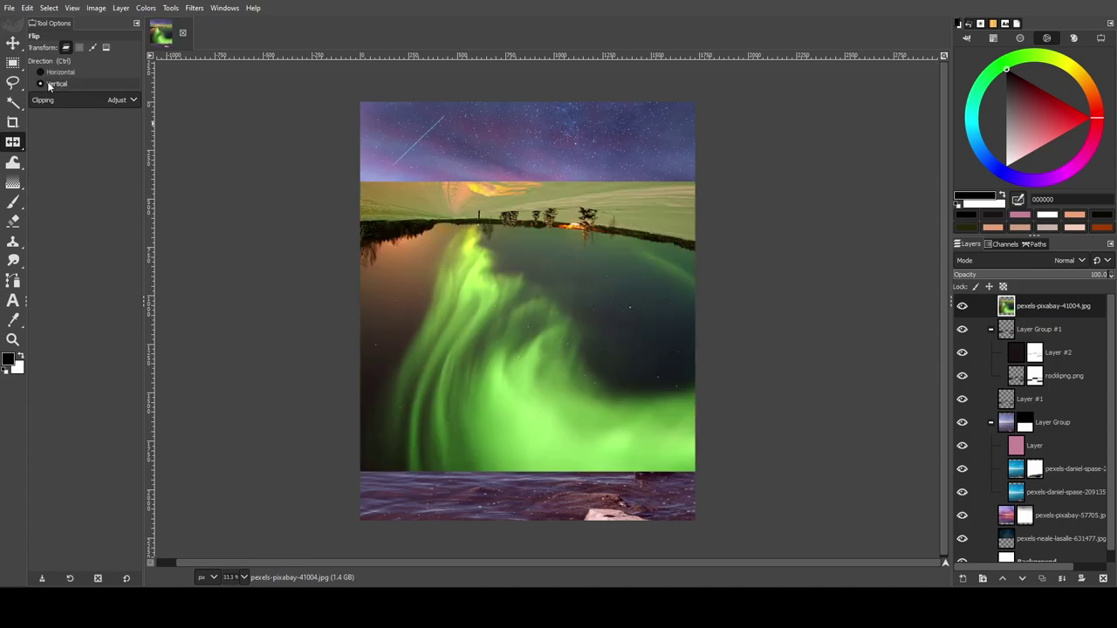
key(ctrl+z)
key(ctrl+y)
click(12, 44)
click(1067, 260)
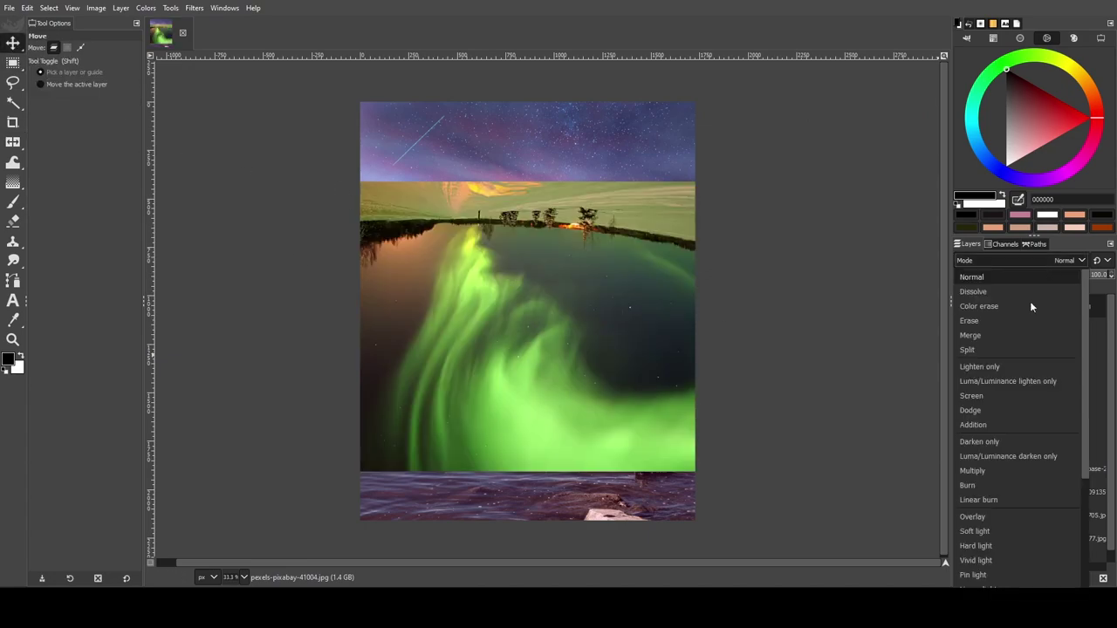
click(971, 396)
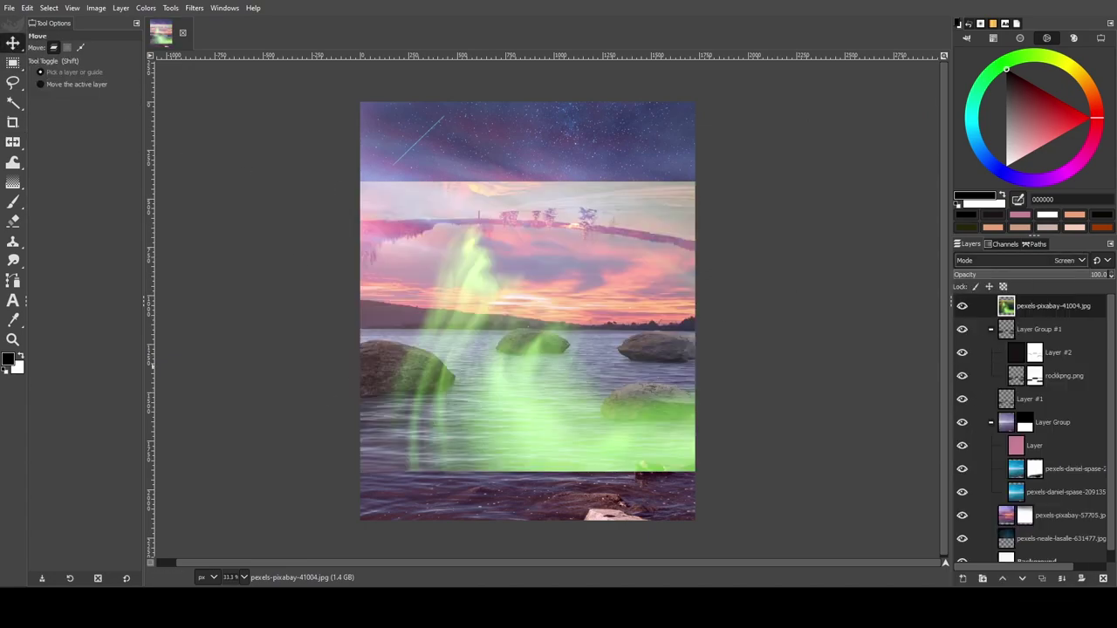
Hide the aurora and add a black Multiply layer at about half opacity inside Layer Group.
click(962, 306)
shift+click(963, 579)
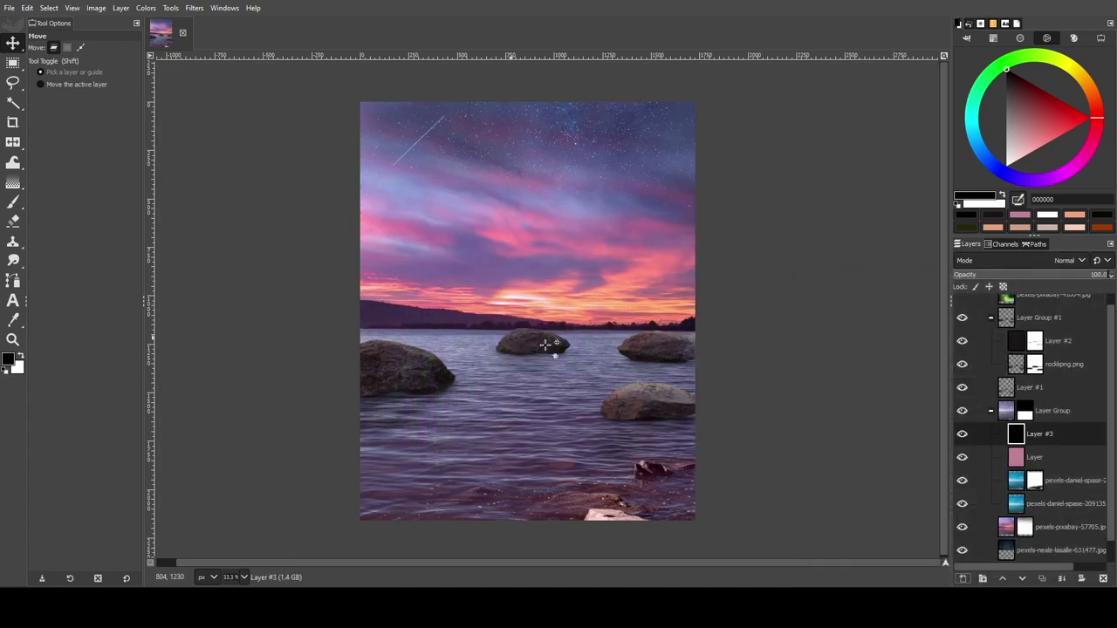
click(1066, 260)
click(987, 471)
click(1046, 274)
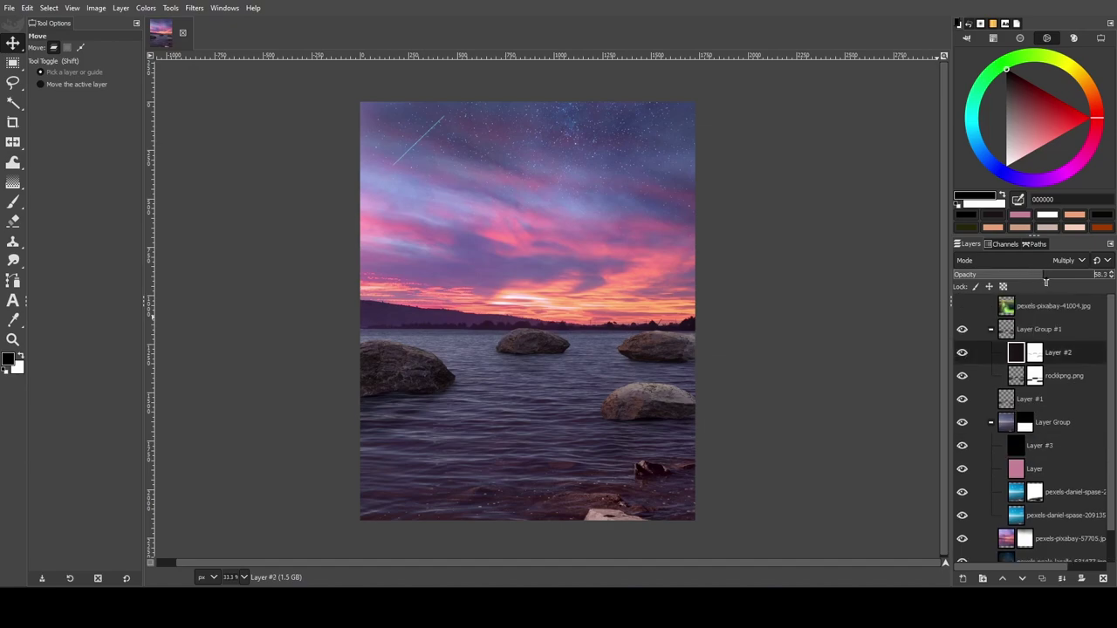
Show the green aurora layer and shrink it from the top toward the horizon.
click(991, 329)
click(962, 306)
click(1052, 305)
key(shift+t)
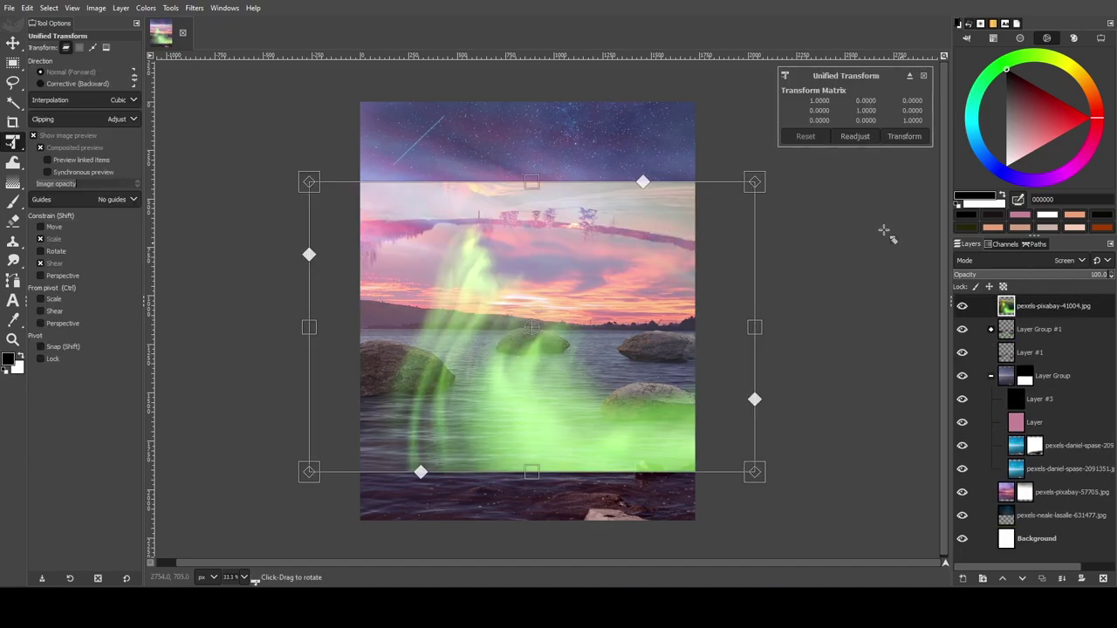
drag(531, 180, 531, 284)
click(904, 136)
Apply Levels to the green aurora and enlarge the brush to 294.
click(146, 8)
click(170, 141)
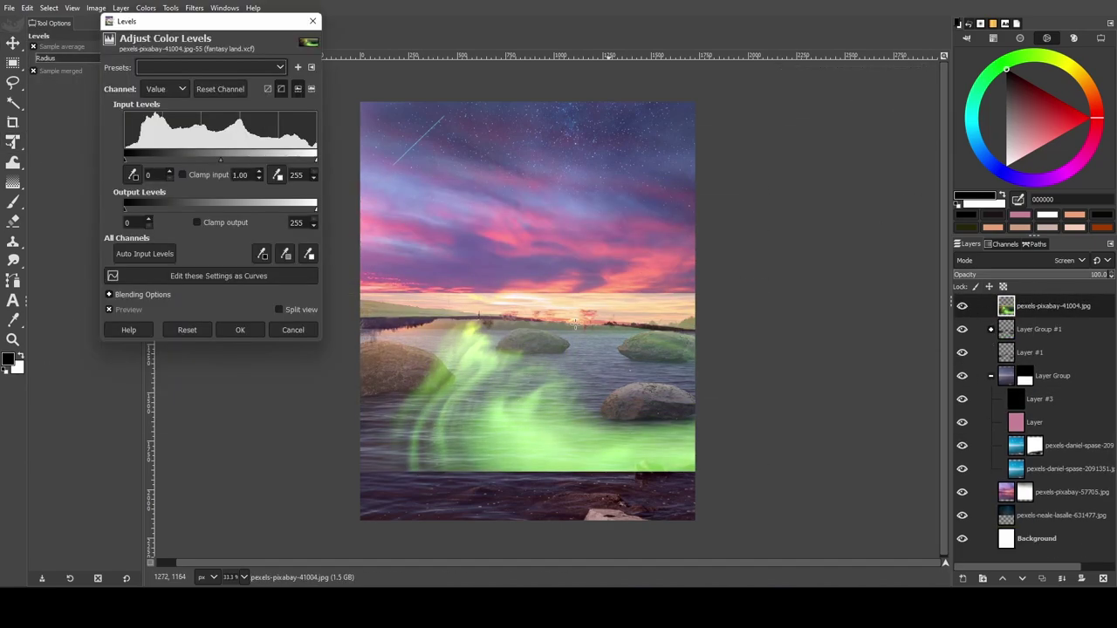
click(279, 333)
key(p)
scroll(467, 319, up, 2)
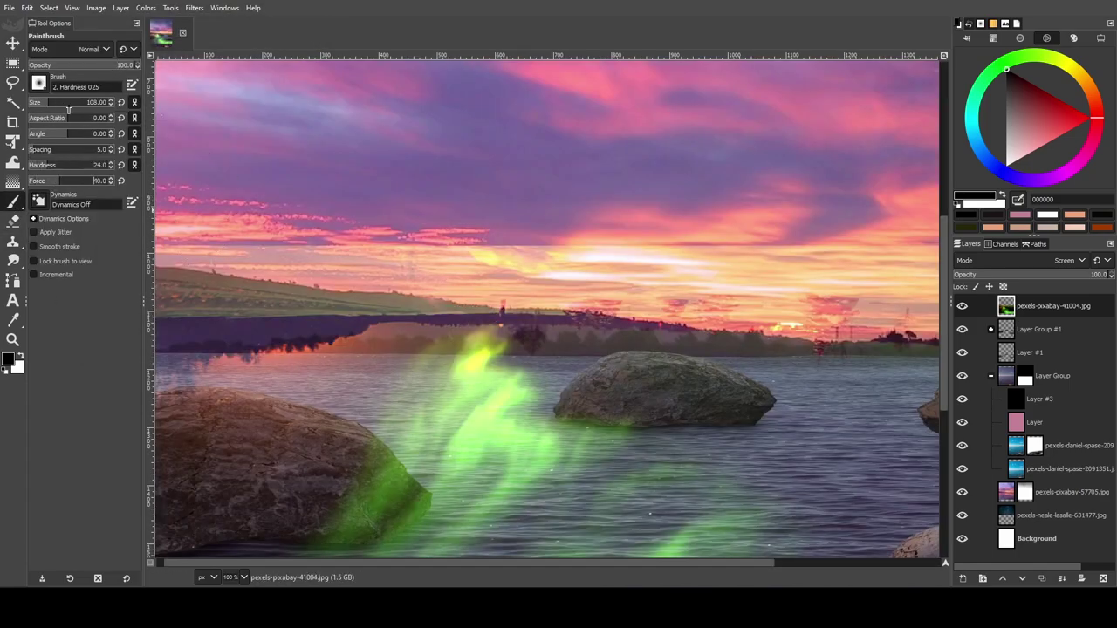
drag(68, 111, 80, 110)
scroll(724, 262, down, 3)
scroll(711, 312, down, 1)
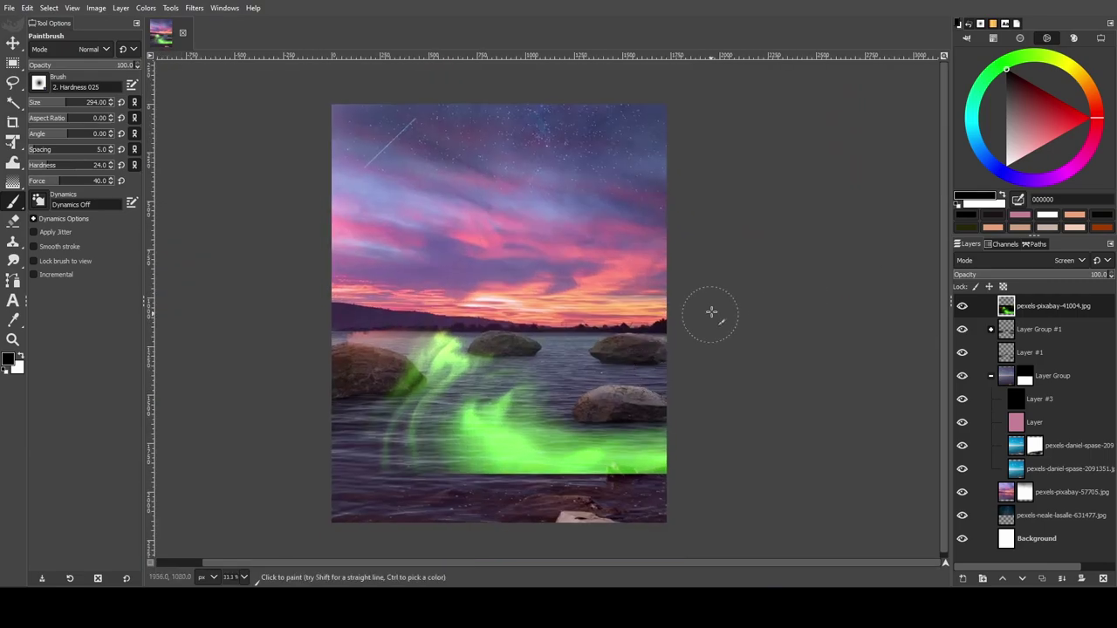
Move the green aurora down about 60 px and slightly to the right.
key(shift+t)
click(878, 369)
mouse_move(506, 287)
mouse_down()
mouse_move(512, 339)
mouse_move(539, 329)
mouse_up()
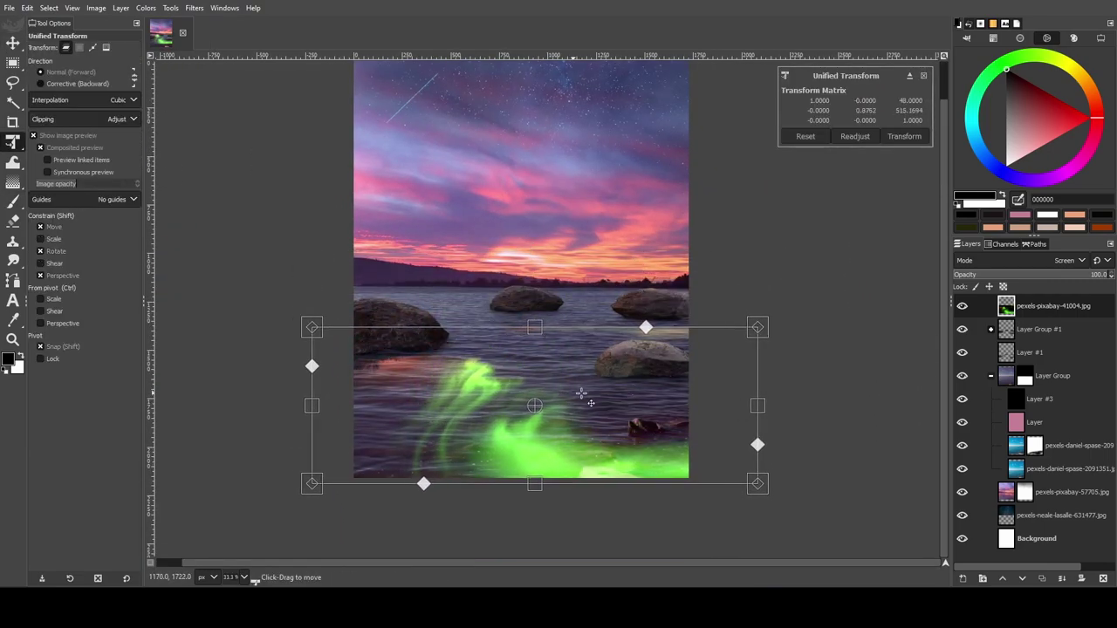
drag(549, 382, 574, 382)
click(905, 136)
Add a white layer mask to the green aurora layer for painting.
click(1082, 579)
click(1031, 571)
key(p)
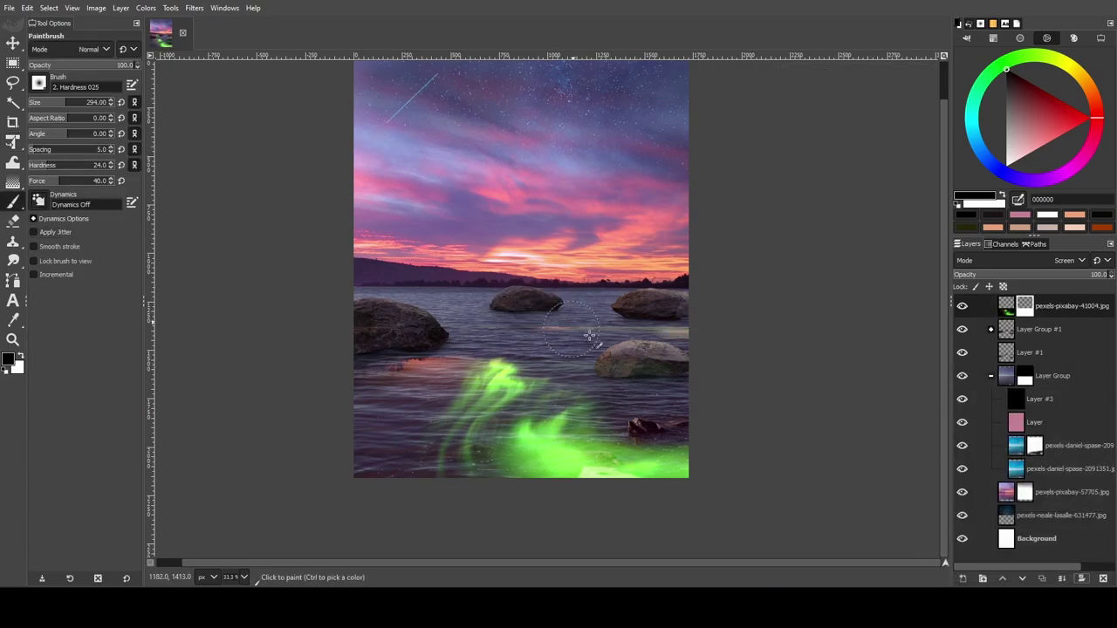
scroll(295, 423, down, 2)
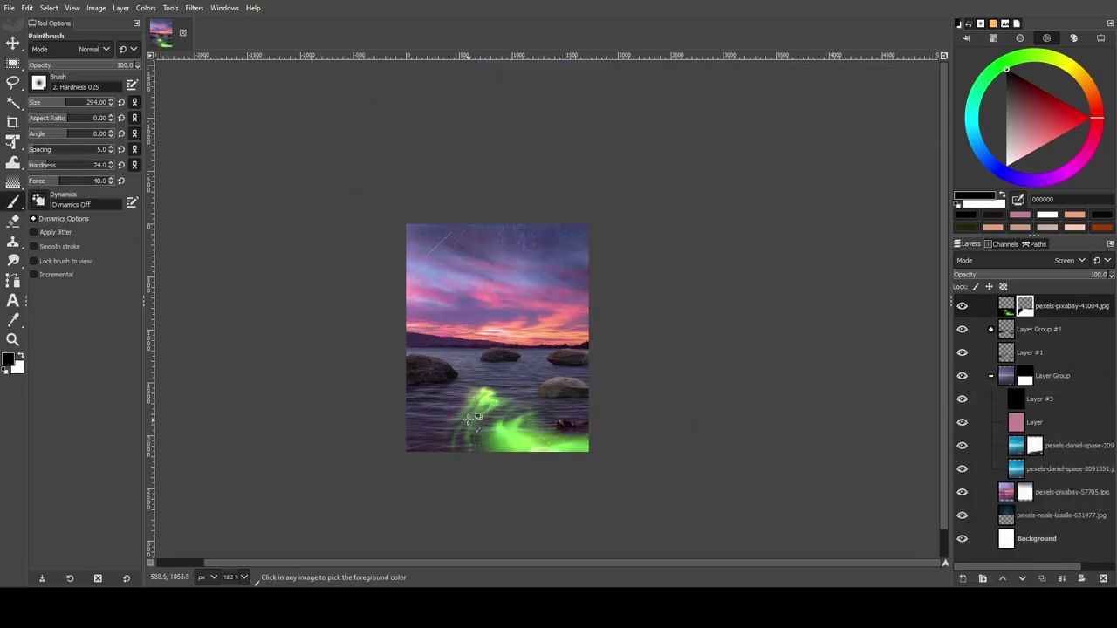
scroll(337, 361, up, 5)
scroll(658, 453, down, 1)
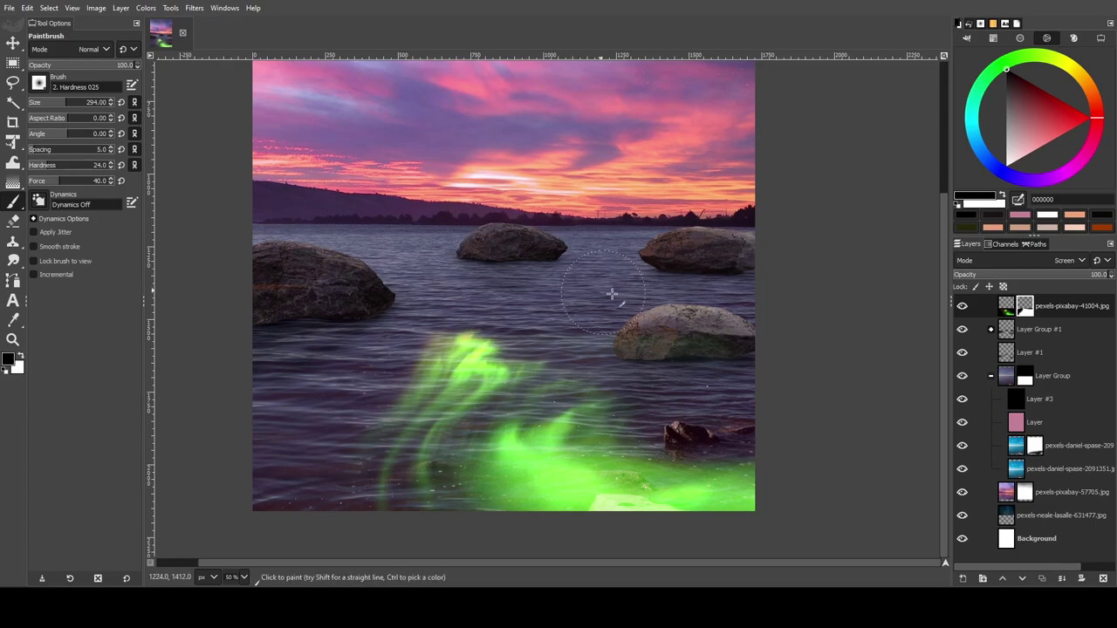
Open a new teal aurora photo as a layer, dismissing the colour-profile prompt.
key(Return)
key(shift+t)
click(436, 174)
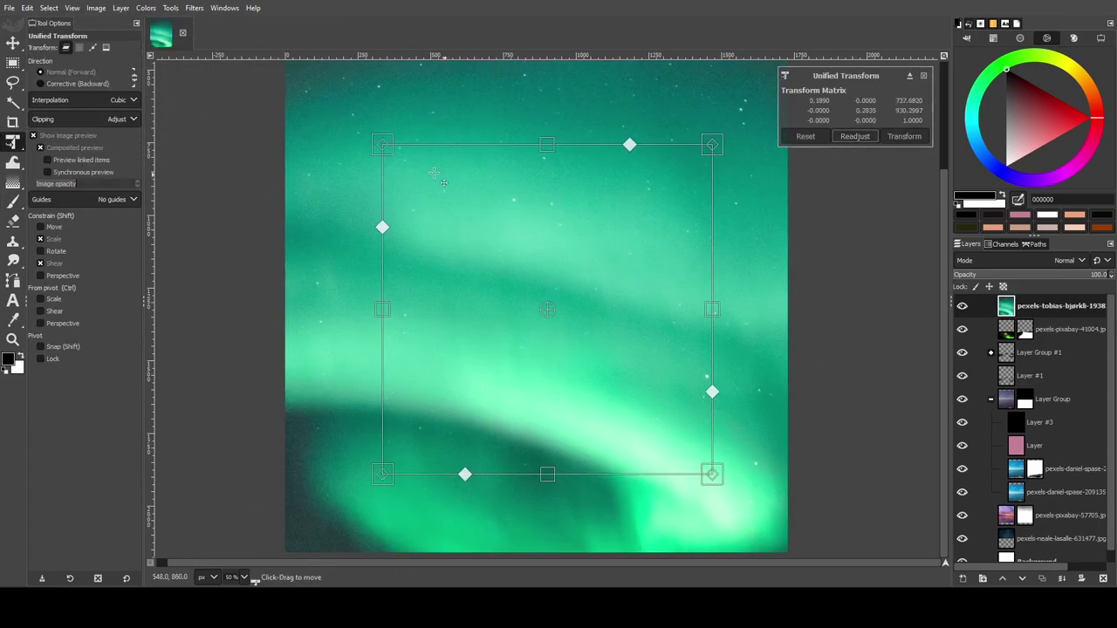
Flip the teal aurora upside down and set it to Screen mode.
key(m)
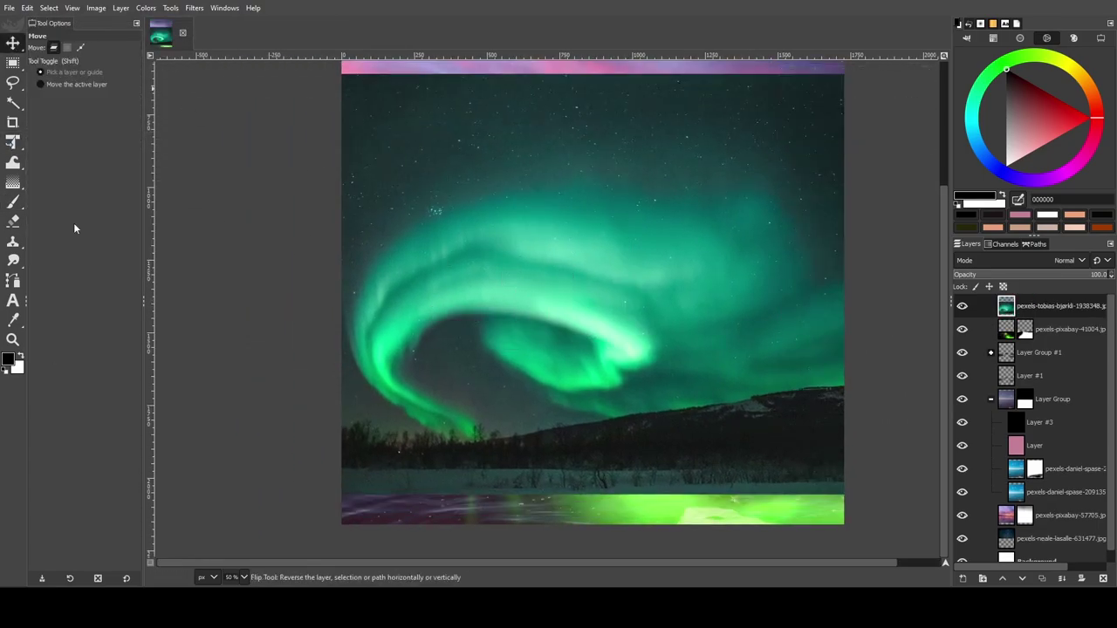
key(shift+f)
ctrl+click(539, 208)
click(1065, 260)
click(1029, 356)
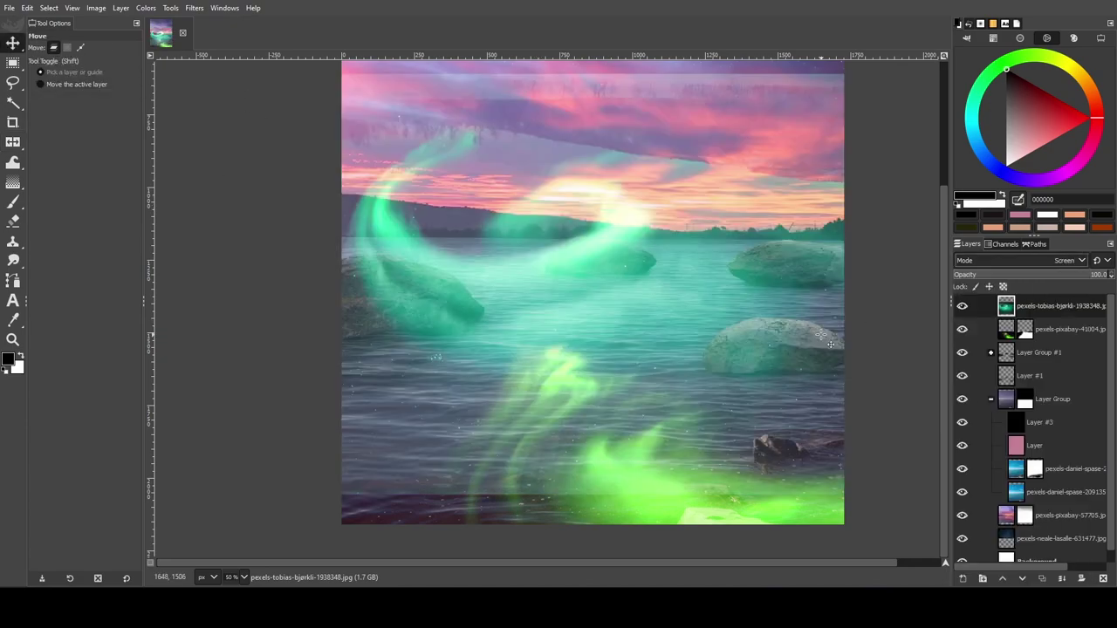
Scale the teal aurora down over the water so it swirls around the rocks.
key(shift+t)
drag(740, 262, 740, 356)
scroll(740, 357, up, 3)
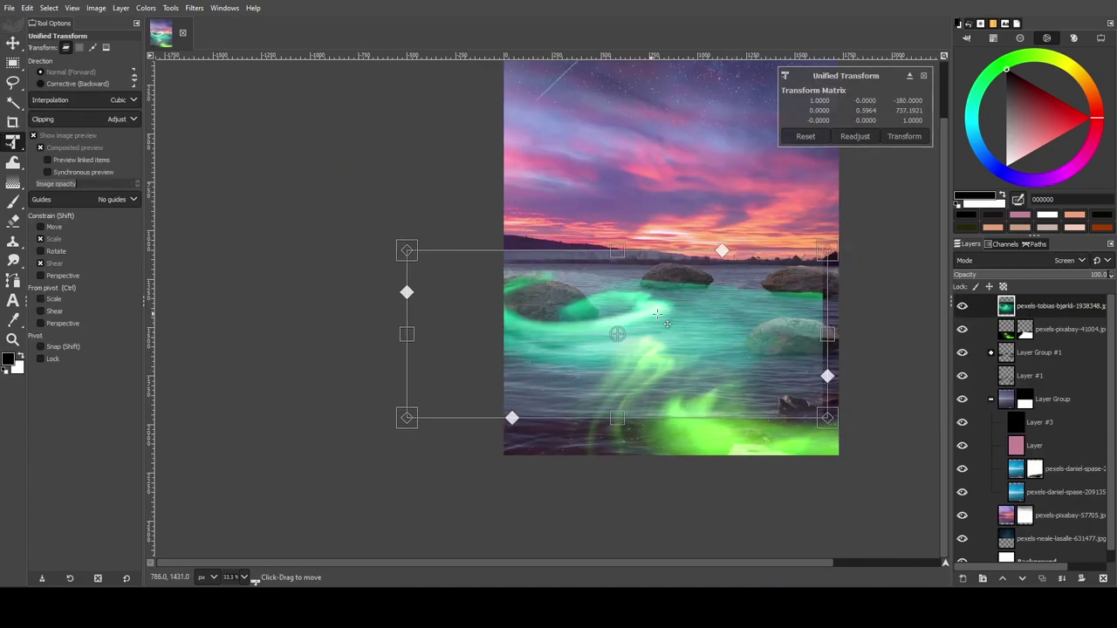
drag(666, 323, 774, 316)
click(904, 138)
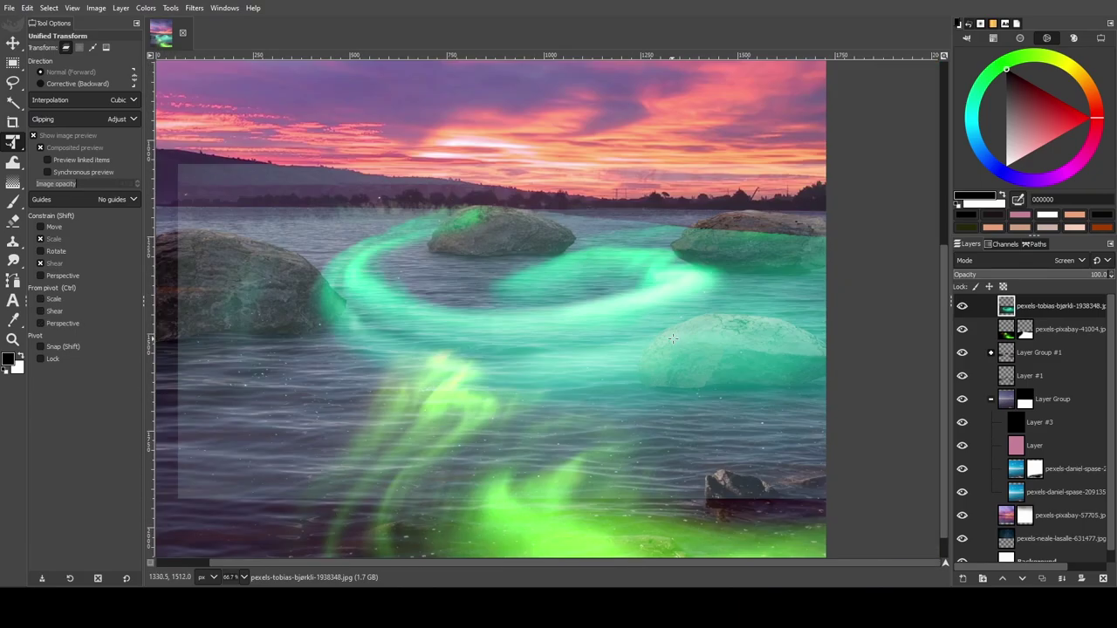
Apply Levels to the teal aurora and give it a white layer mask.
click(146, 7)
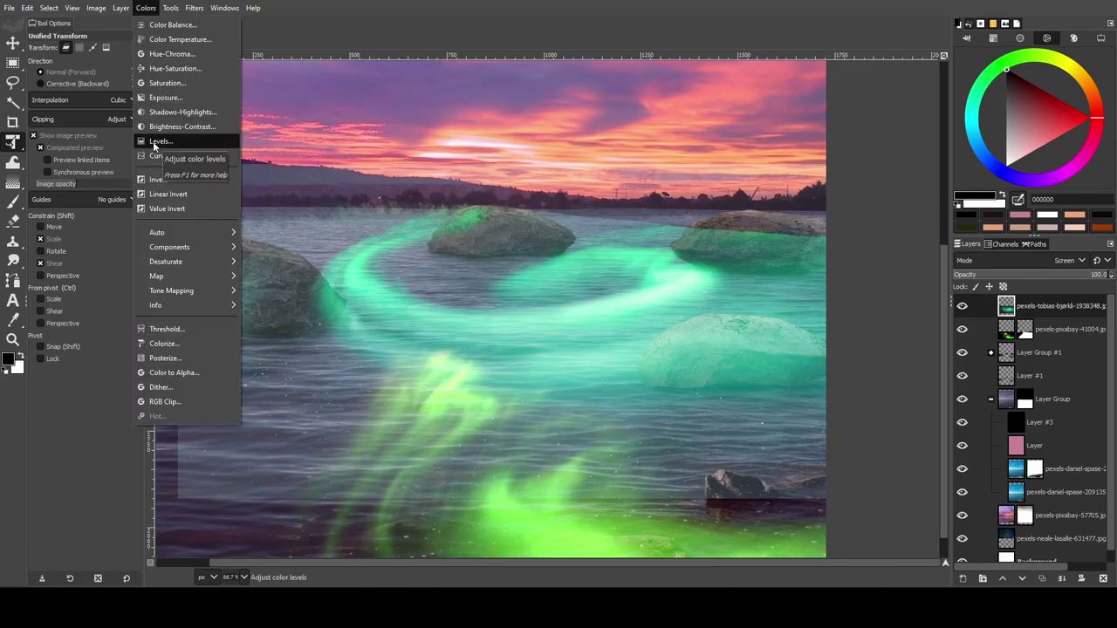
click(153, 141)
click(239, 327)
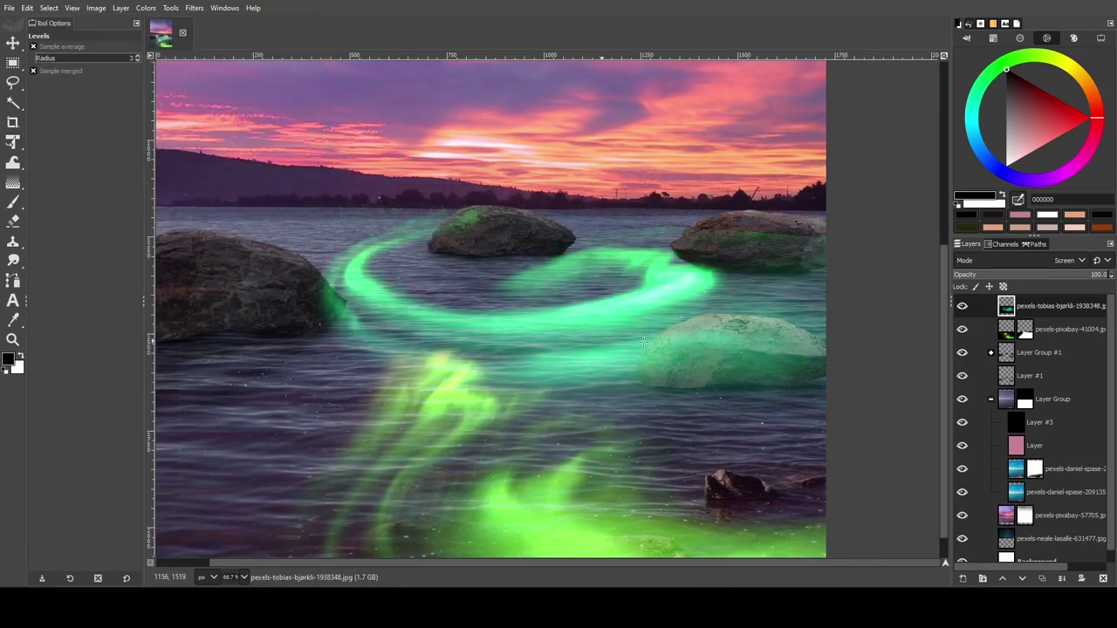
click(1081, 579)
click(1036, 569)
Lower the green aurora's opacity to 56.4% and bring in another aurora photo.
key(p)
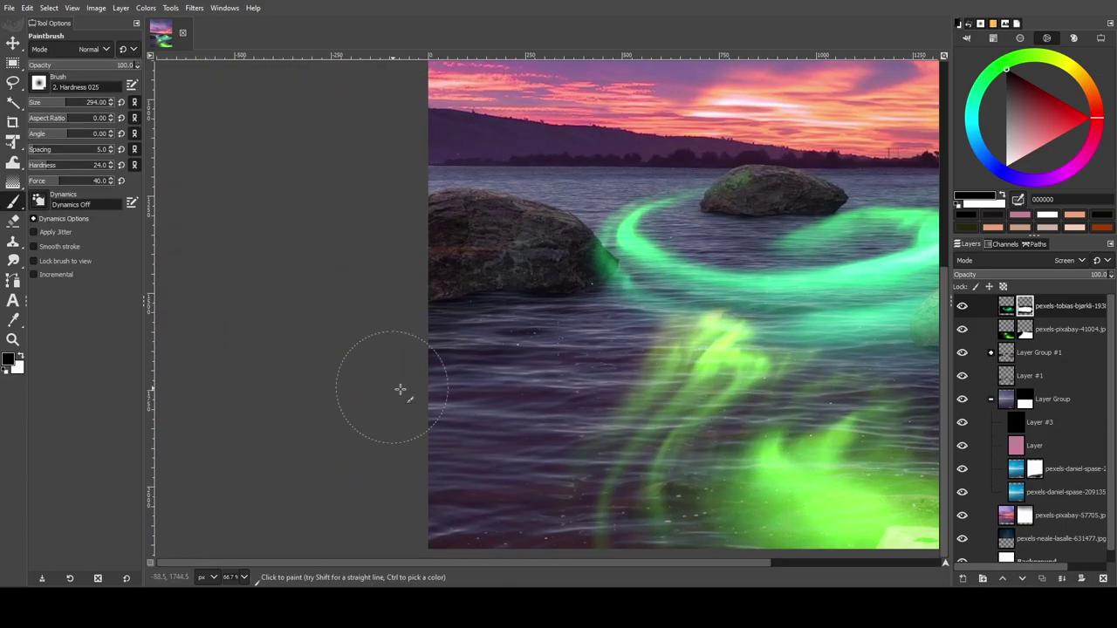
scroll(399, 391, down, 2)
drag(1021, 275, 1041, 276)
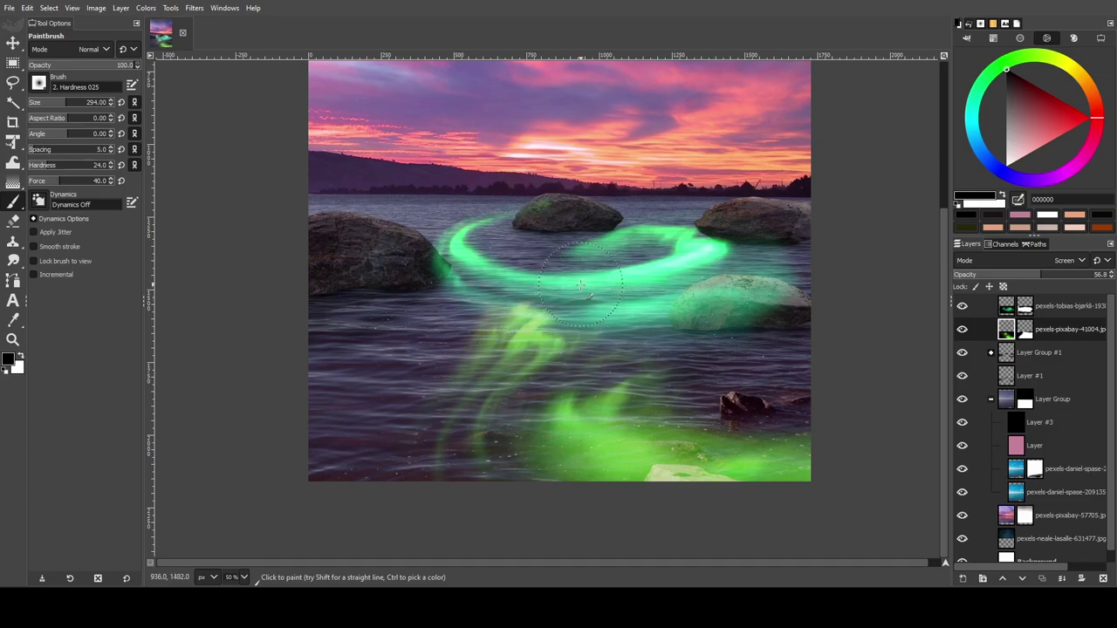
key(shift+t)
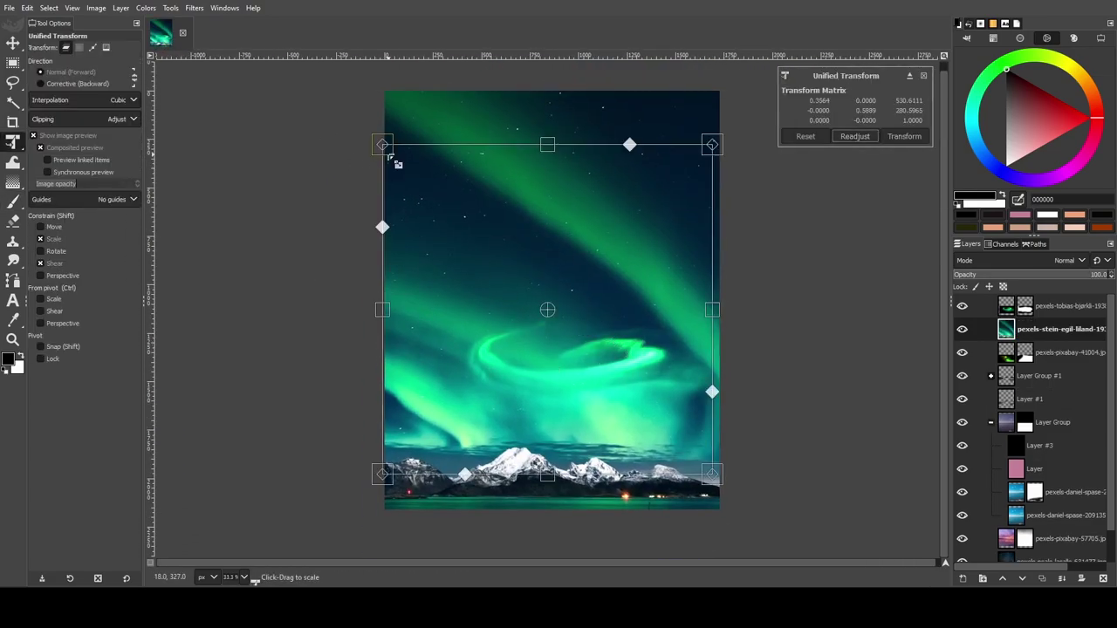
Scale down the snowy-mountain aurora photo and flip it upside down.
drag(391, 155, 452, 144)
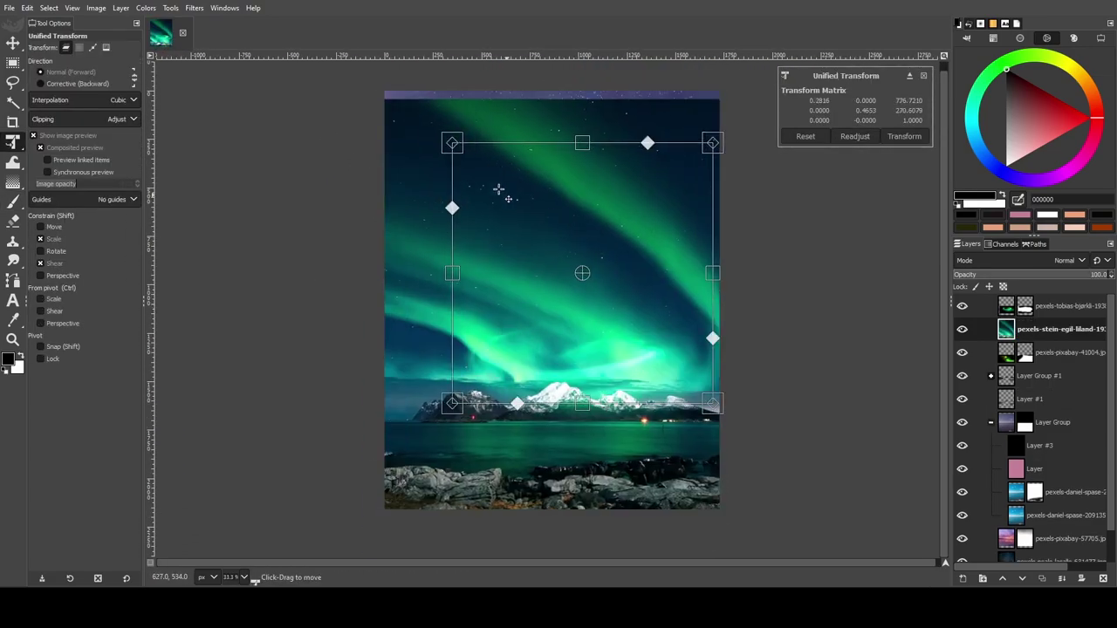
drag(499, 189, 590, 218)
key(Return)
key(g)
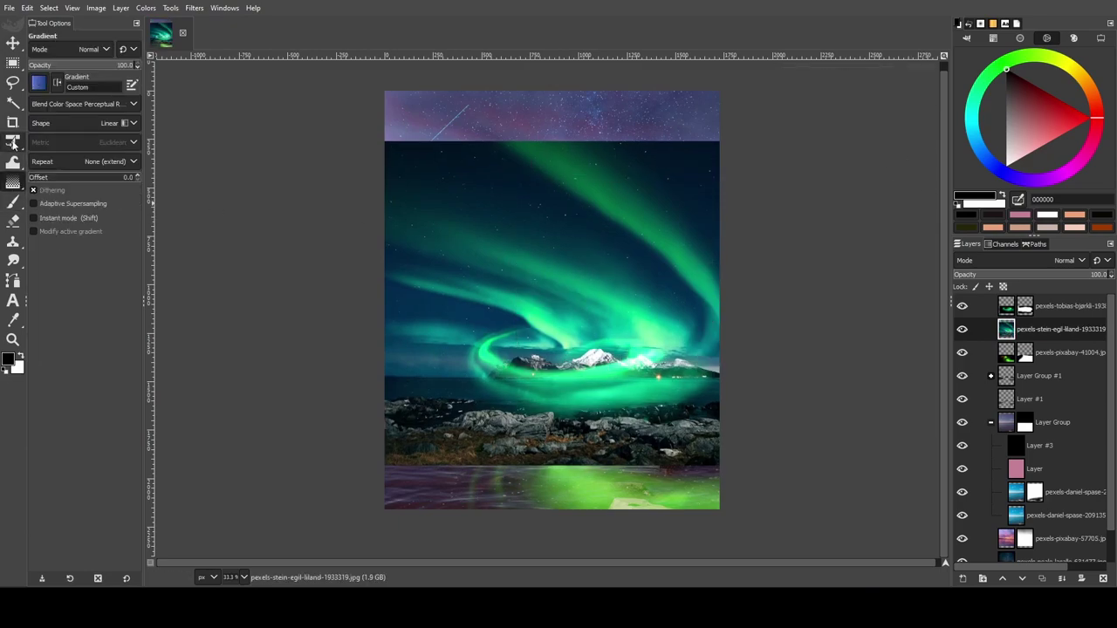
click(13, 144)
click(70, 216)
Stretch the flipped photo down from the horizon and set it to Screen mode.
ctrl+click(550, 305)
key(shift+t)
drag(616, 140, 617, 238)
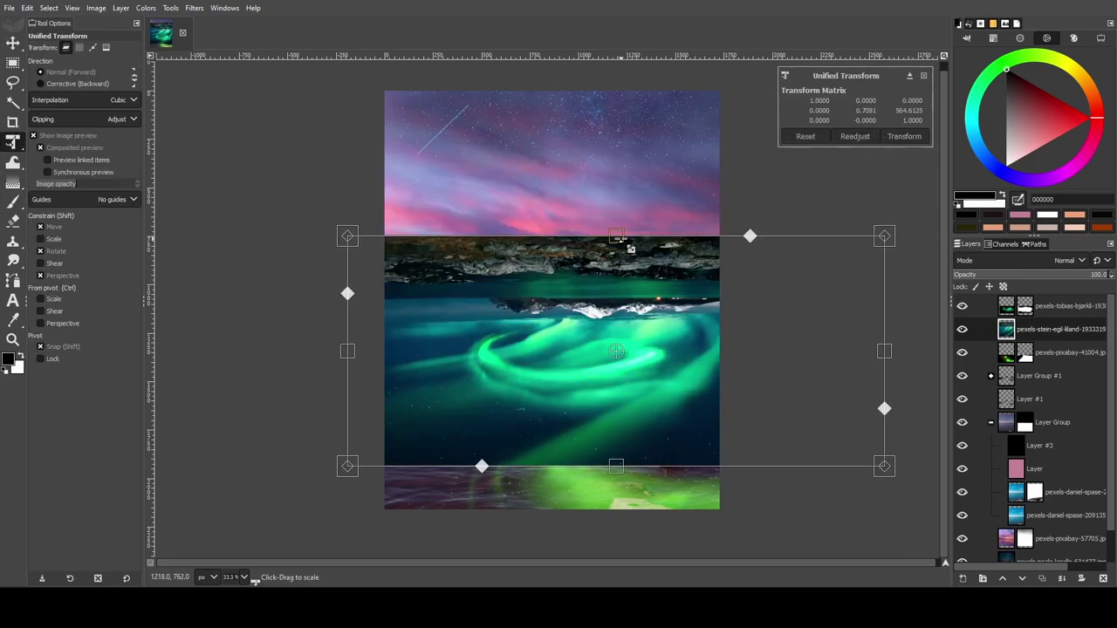
key(Return)
click(1082, 260)
click(978, 399)
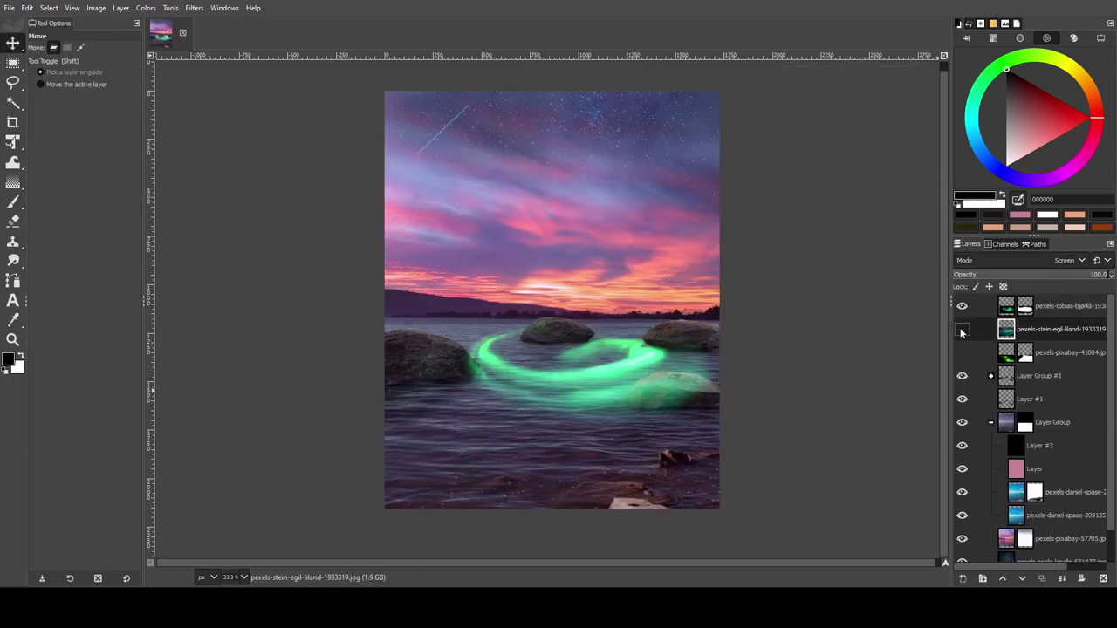
Hide the teal swirl and move the new aurora glow upward on the water.
click(962, 306)
click(962, 329)
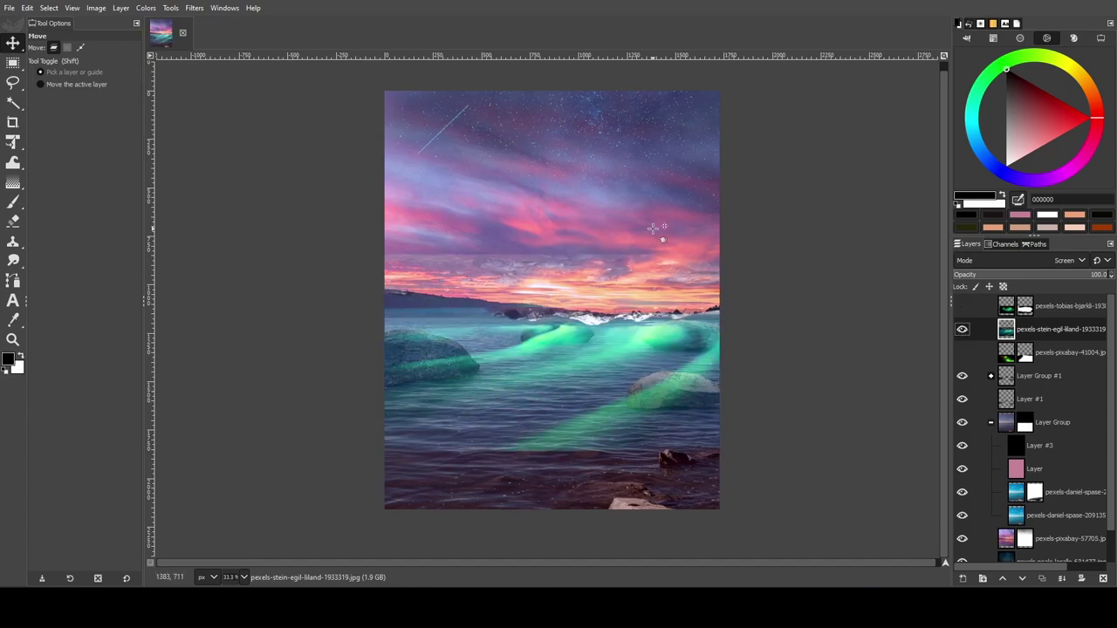
key(shift+t)
drag(593, 449, 554, 252)
key(Return)
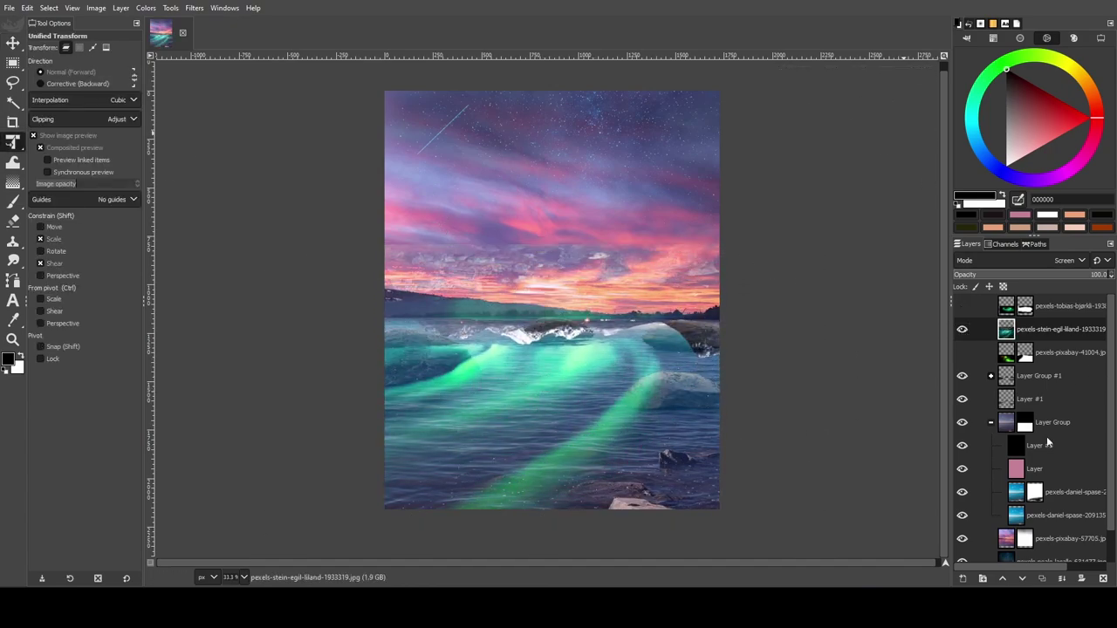
Add a white mask to the aurora photo and paint out the glow over the central rocks.
click(1081, 579)
key(p)
scroll(655, 310, up, 1)
drag(663, 306, 567, 285)
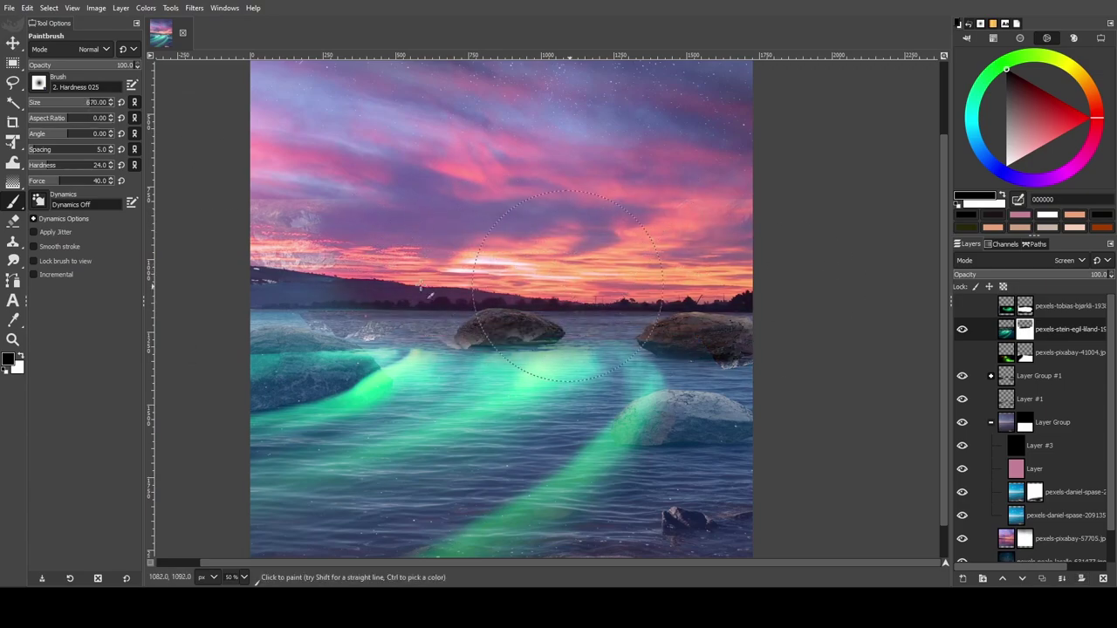
scroll(797, 299, down, 2)
Darken the new aurora photo with a Levels adjustment.
click(145, 8)
click(175, 179)
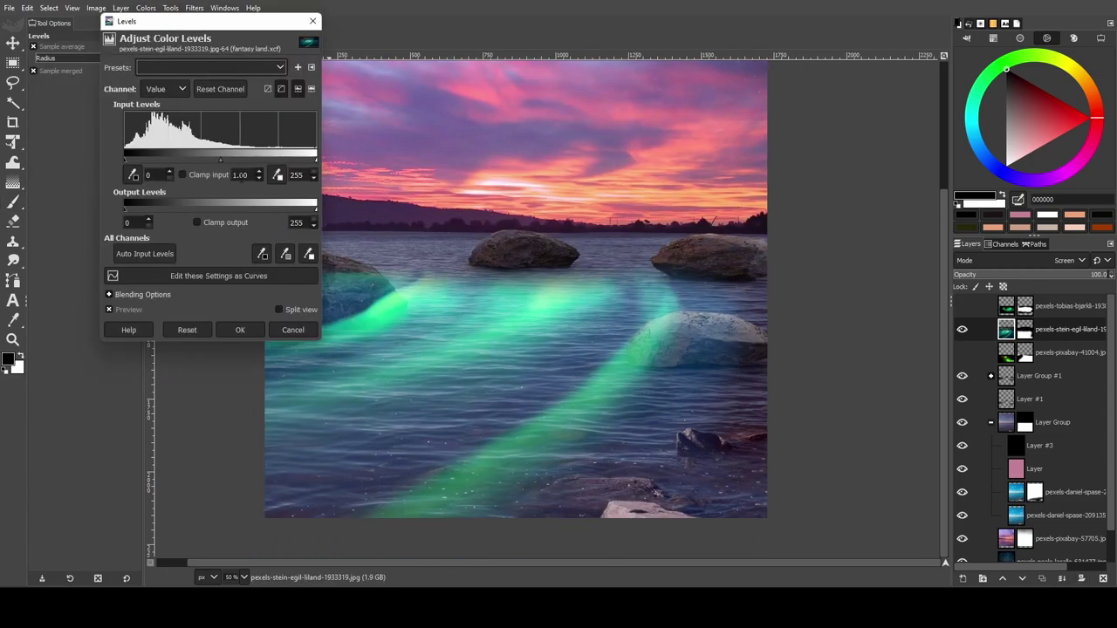
click(242, 327)
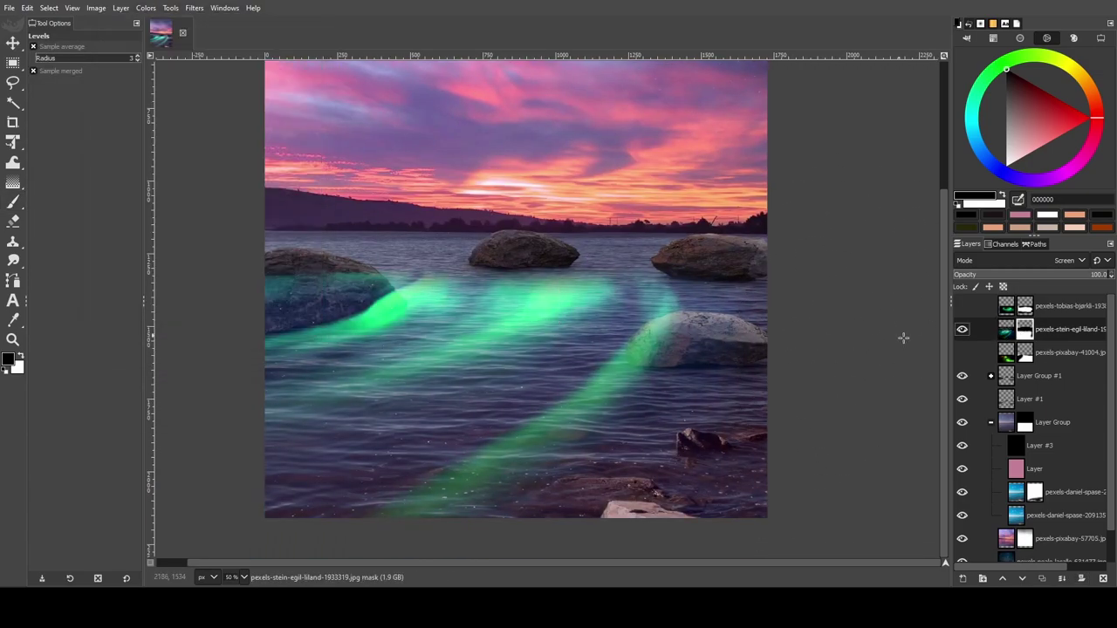
key(p)
Show the teal swirl and squash it flatter around the middle rock.
click(963, 303)
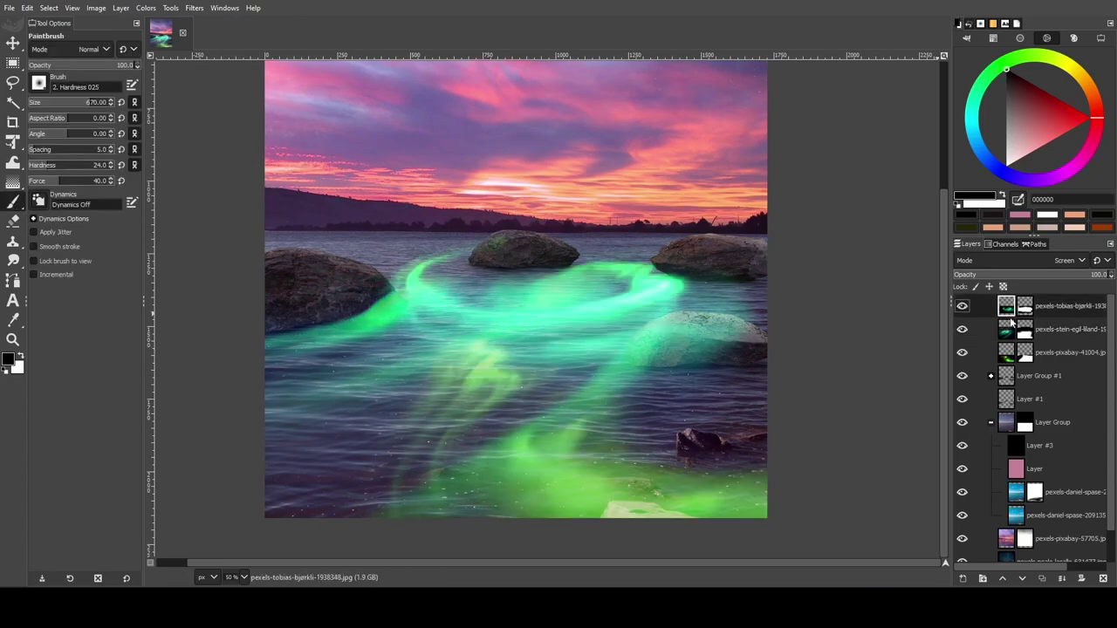
key(shift+t)
mouse_move(611, 366)
mouse_down()
mouse_move(587, 316)
mouse_move(648, 327)
mouse_up()
drag(555, 173, 554, 192)
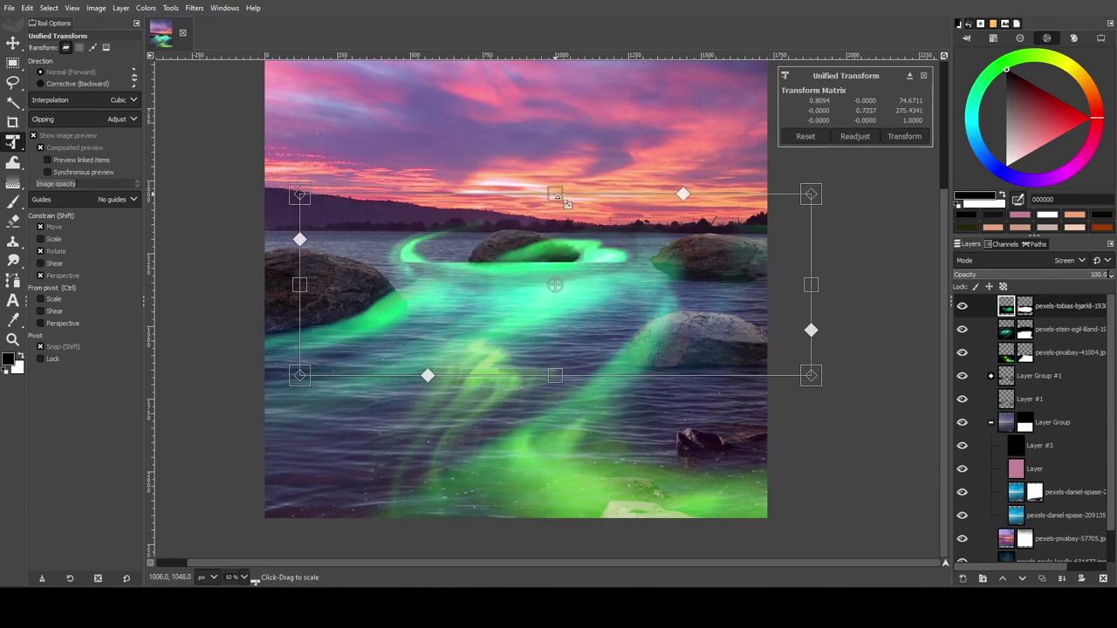
drag(555, 375, 559, 318)
drag(511, 252, 512, 273)
click(908, 138)
Move the green glow layer up and right over the water, below Layer Group #1.
click(962, 306)
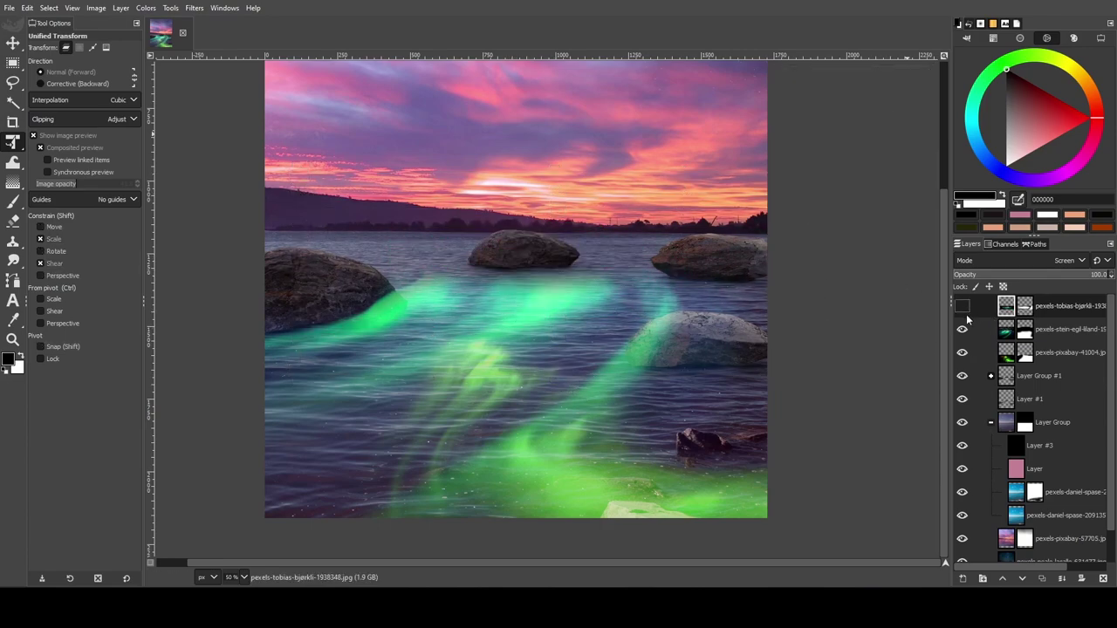
click(1022, 352)
click(962, 353)
drag(591, 431, 748, 205)
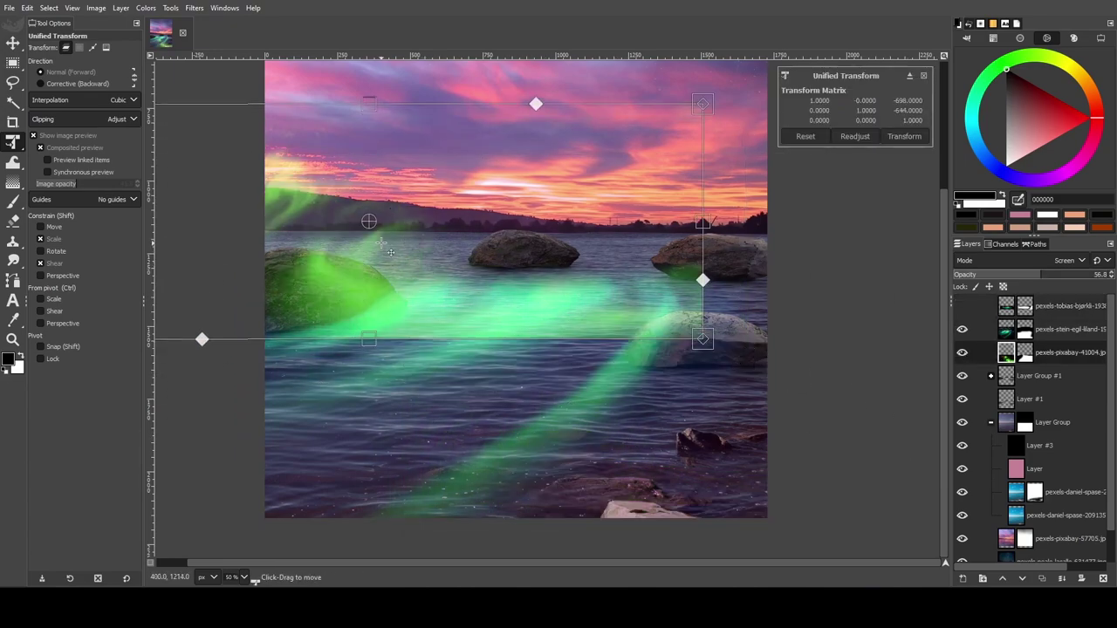
drag(1012, 395, 1013, 392)
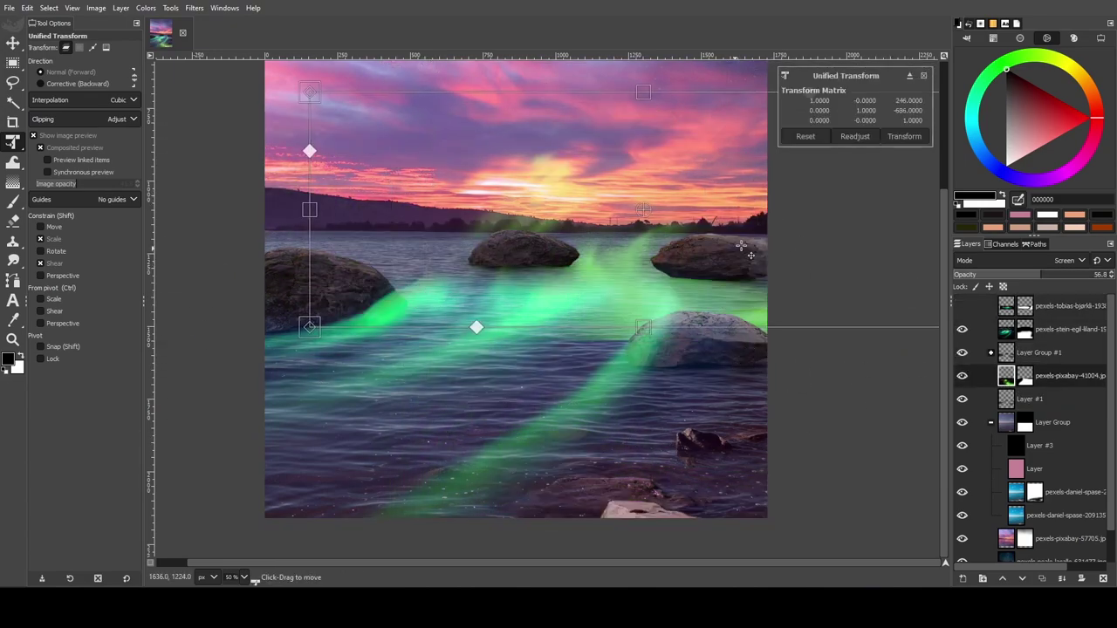
drag(748, 250, 818, 214)
key(Return)
Paint the green glow off the nearest rock with a smaller brush.
scroll(750, 300, up, 3)
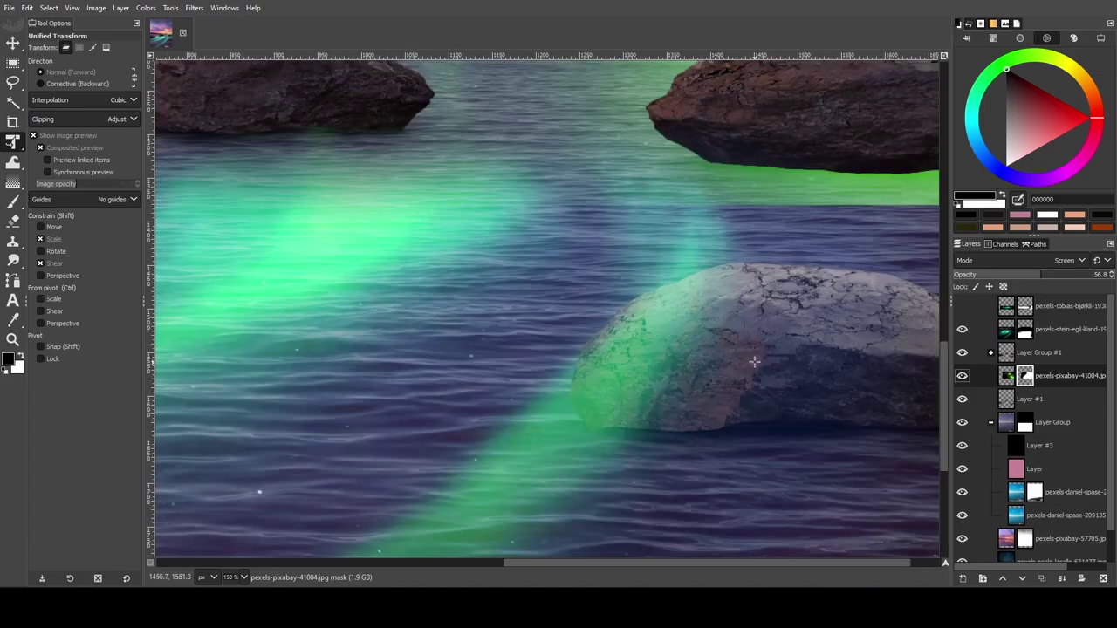
key(p)
click(74, 102)
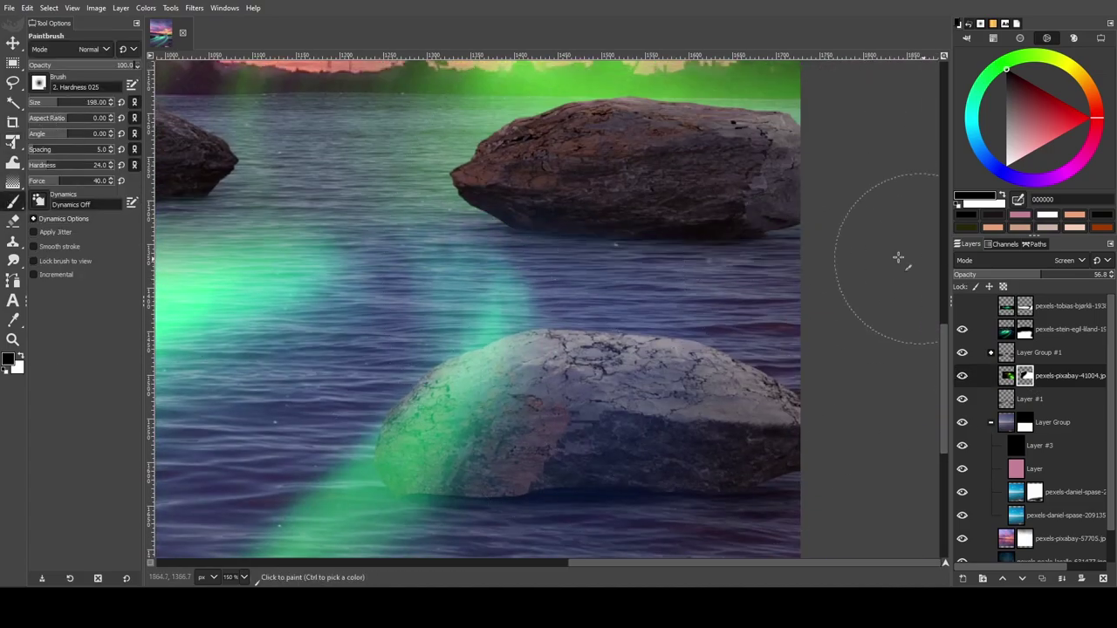
scroll(904, 256, down, 3)
scroll(623, 342, up, 1)
scroll(623, 342, up, 3)
click(1013, 349)
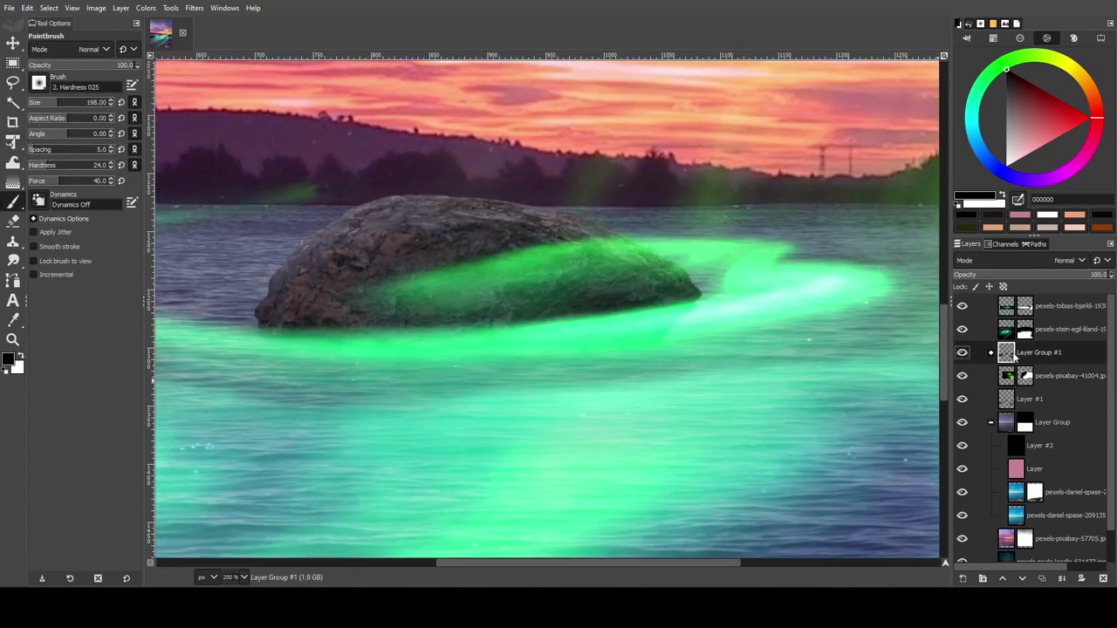
key(Home)
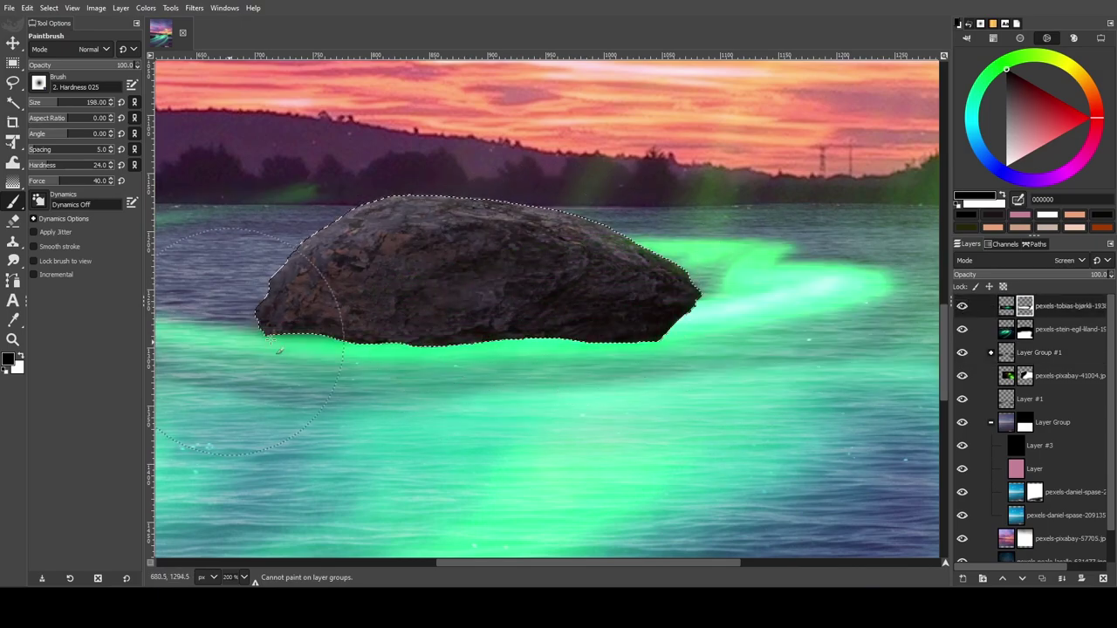
scroll(544, 266, up, 1)
mouse_move(553, 256)
mouse_down()
mouse_move(685, 299)
mouse_move(330, 352)
mouse_up()
scroll(533, 284, down, 5)
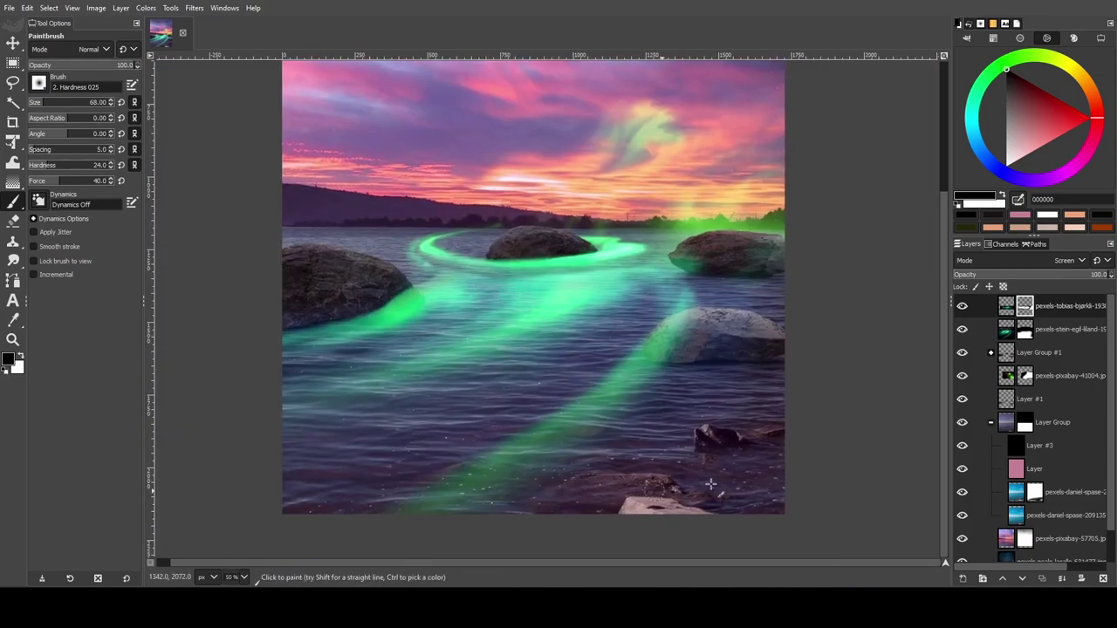
Duplicate the swirl layer twice and move the copies around other rocks.
key(shift+ctrl+d)
key(shift+t)
mouse_move(508, 340)
mouse_down()
mouse_move(430, 296)
mouse_move(905, 286)
mouse_move(888, 369)
mouse_move(877, 367)
mouse_up()
key(Return)
key(shift+ctrl+d)
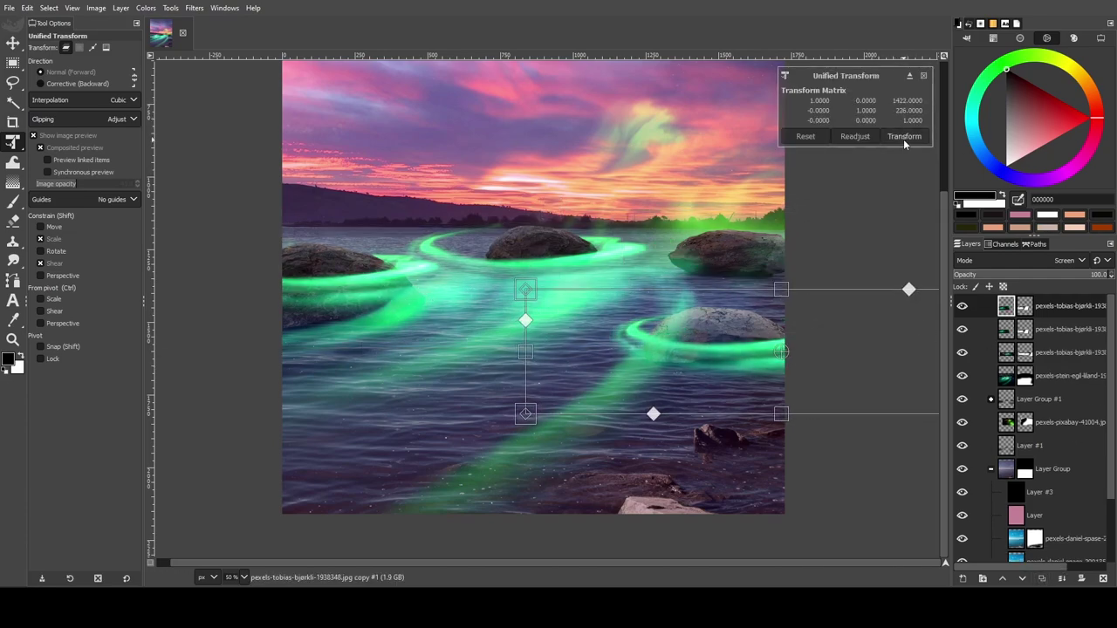
click(906, 139)
Squash the green light-beam layer slightly down from the top.
click(1007, 376)
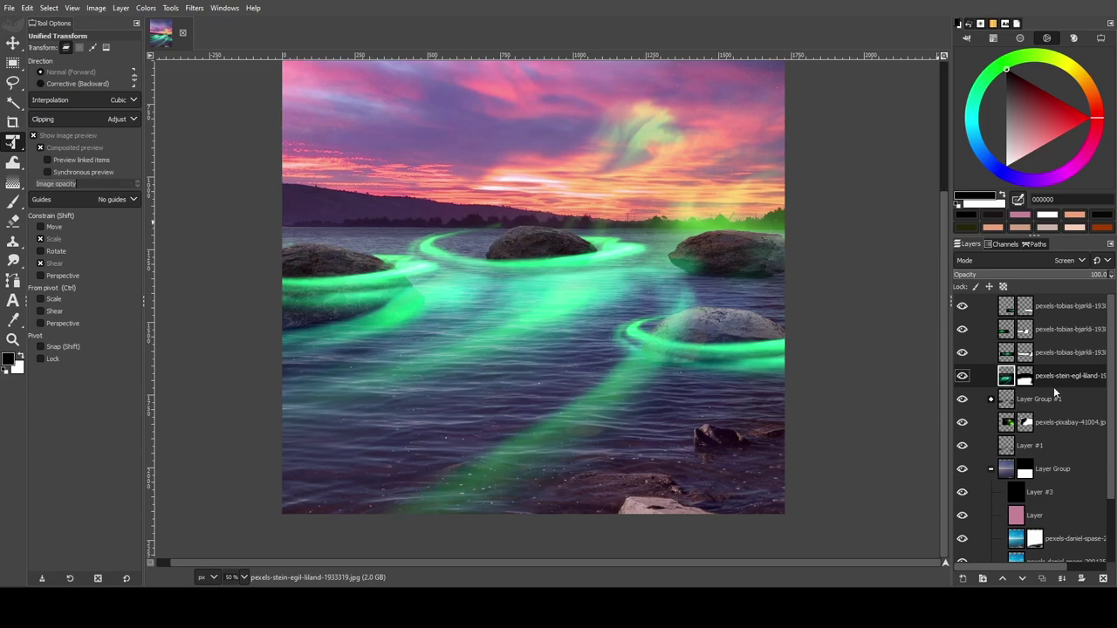
click(524, 122)
click(962, 376)
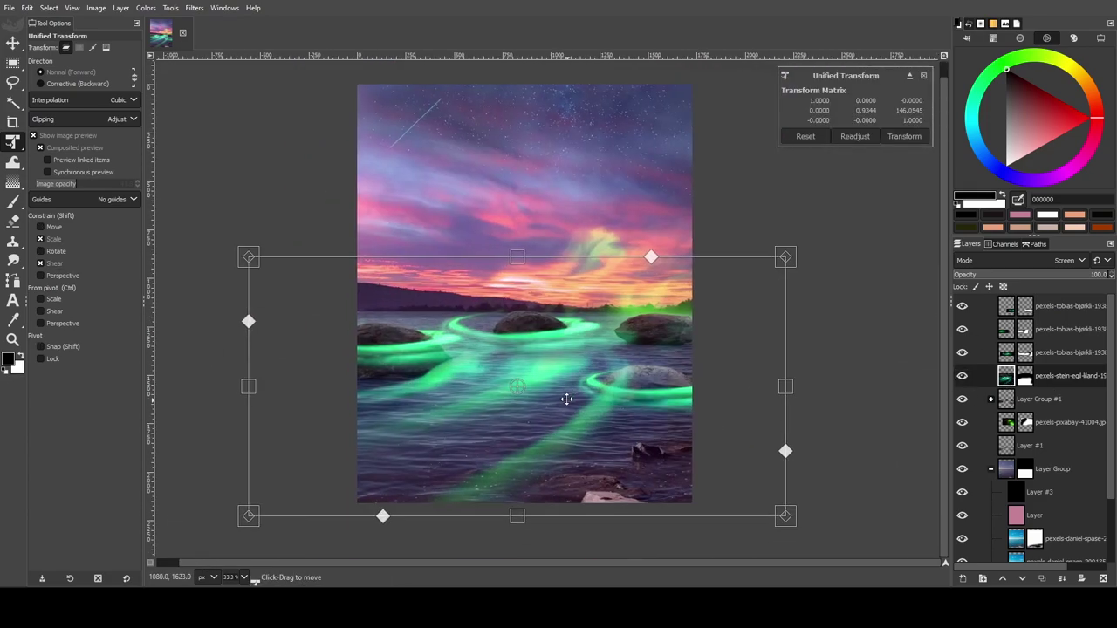
drag(522, 144, 495, 199)
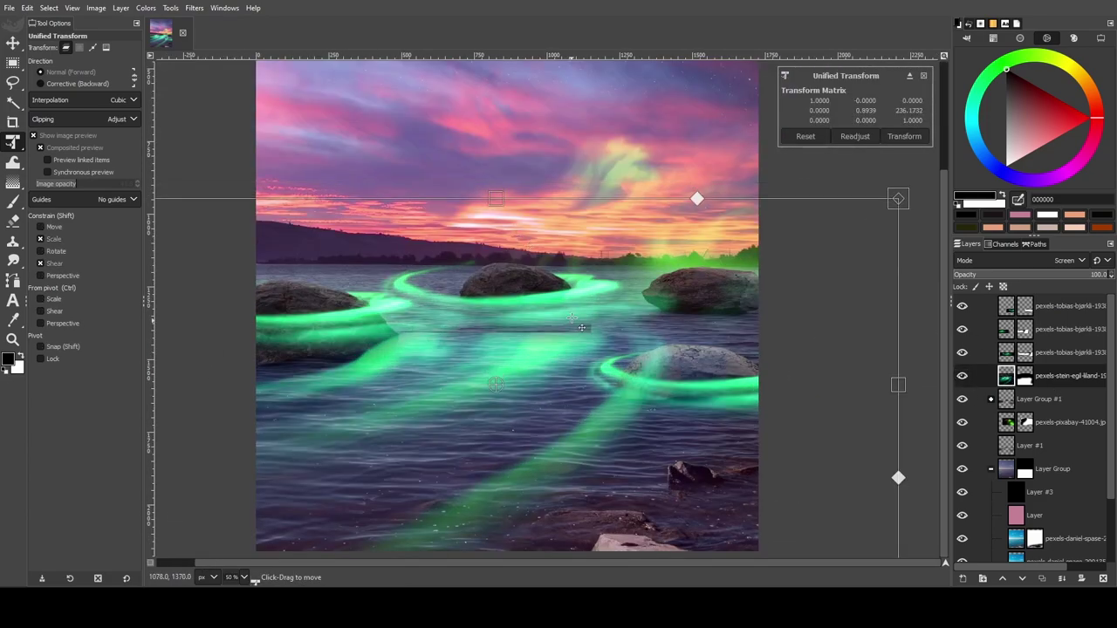
drag(572, 318, 614, 284)
click(905, 137)
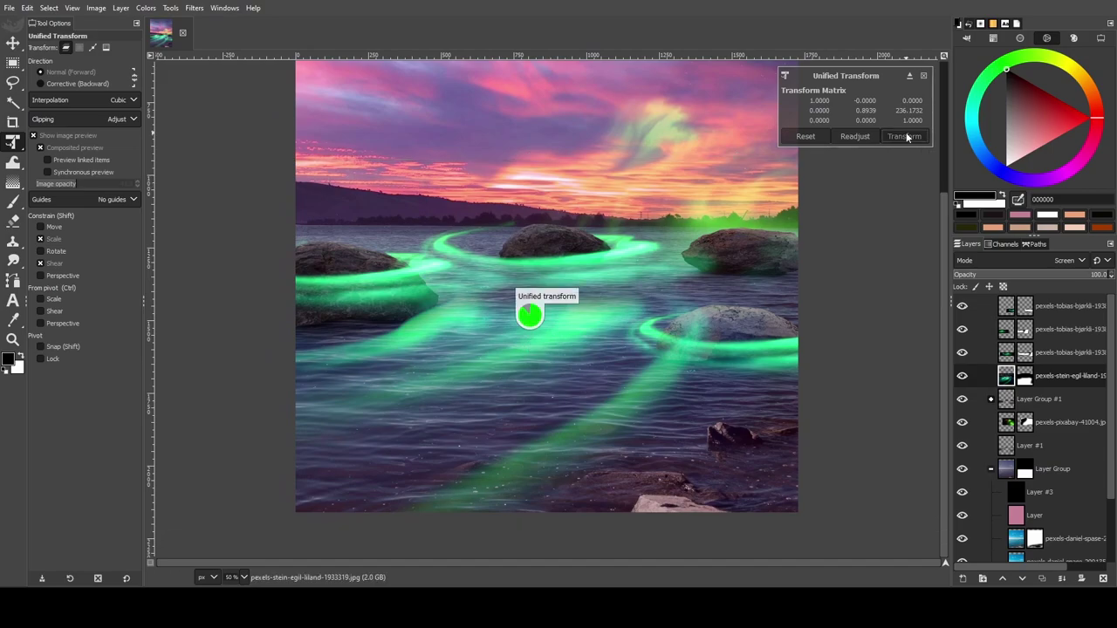
scroll(558, 384, down, 1)
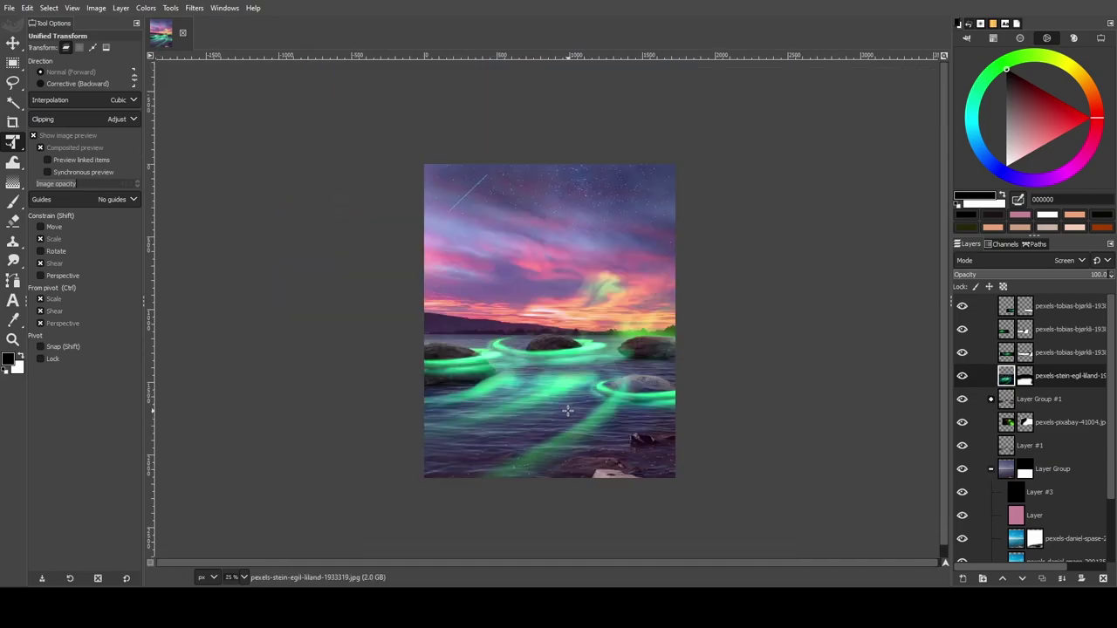
click(170, 8)
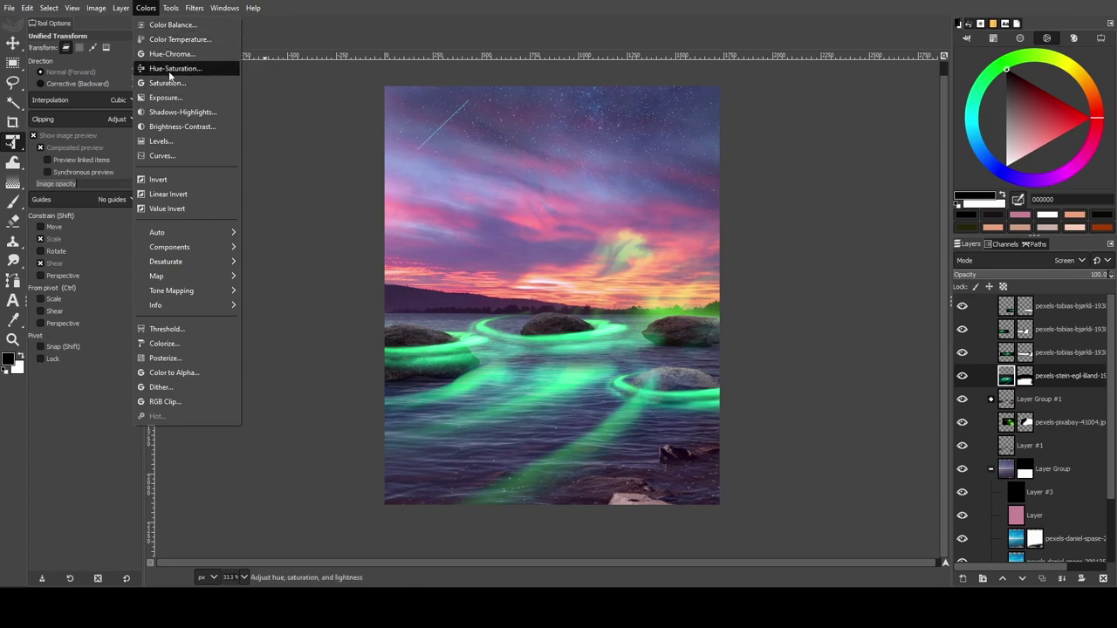
Shift the beam layer's hue with Hue-Saturation so the aurora trails turn cyan-teal.
click(169, 71)
mouse_move(174, 360)
mouse_down()
mouse_move(130, 360)
mouse_move(198, 360)
mouse_move(203, 373)
mouse_move(188, 373)
mouse_move(190, 360)
mouse_up()
double_click(101, 468)
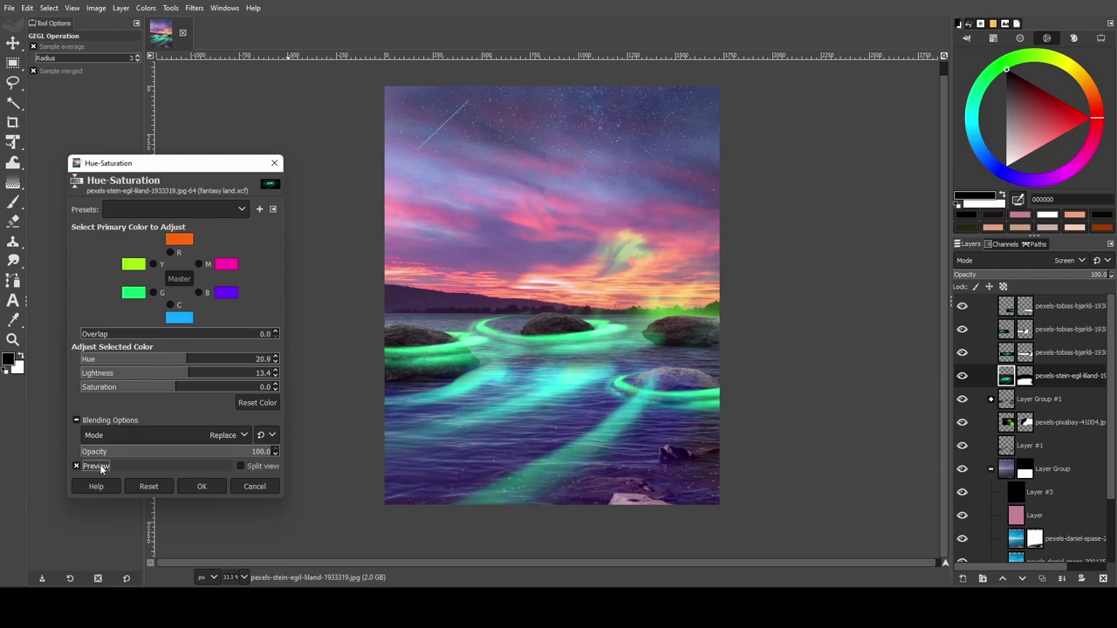
click(202, 486)
At 100% zoom, paint black on the top swirl copy's mask to hide its dark left part.
key(Page_Up)
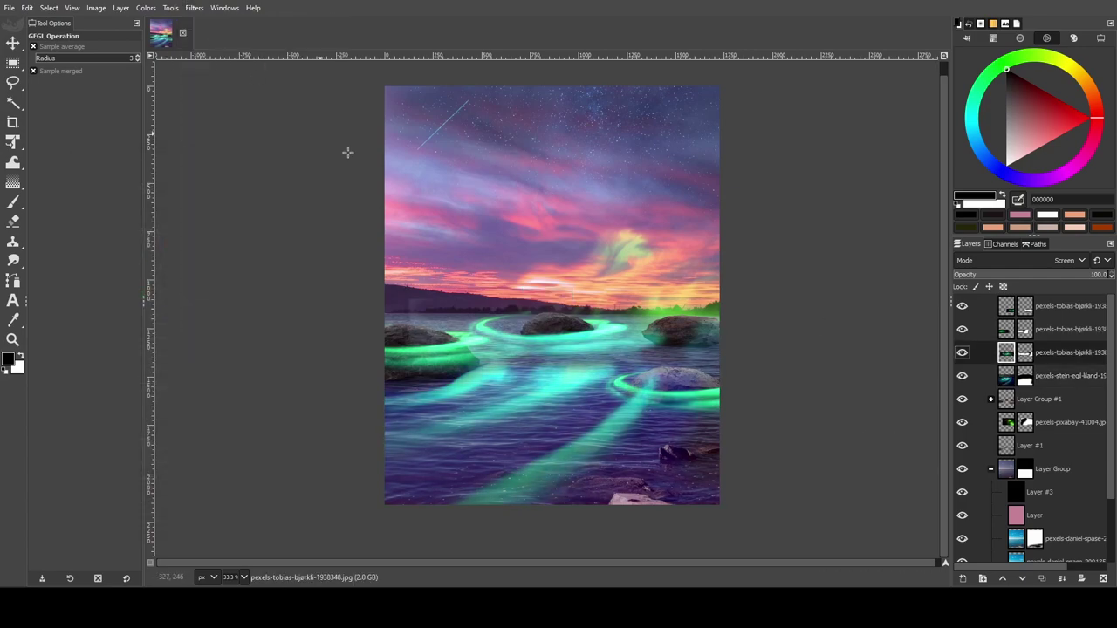
click(961, 353)
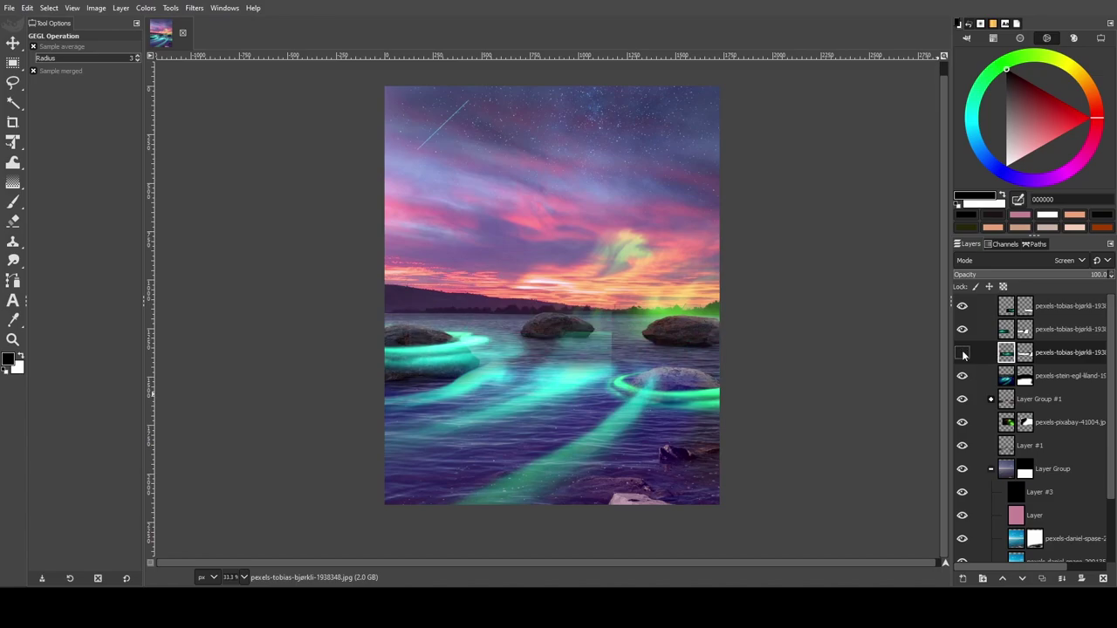
key(Home)
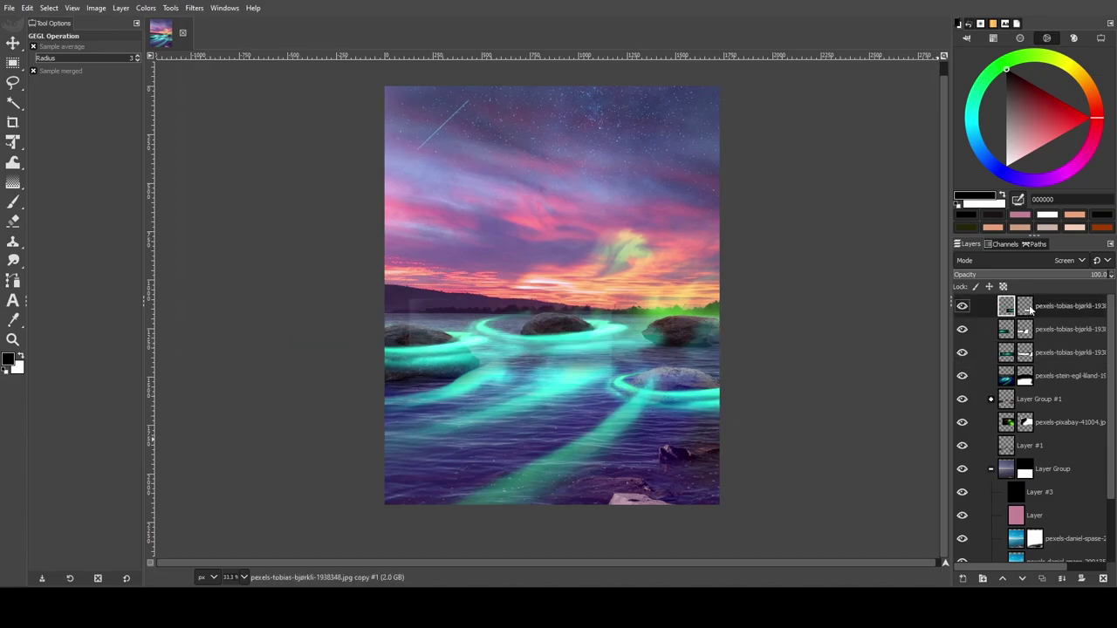
key(p)
scroll(525, 266, up, 4)
key(1)
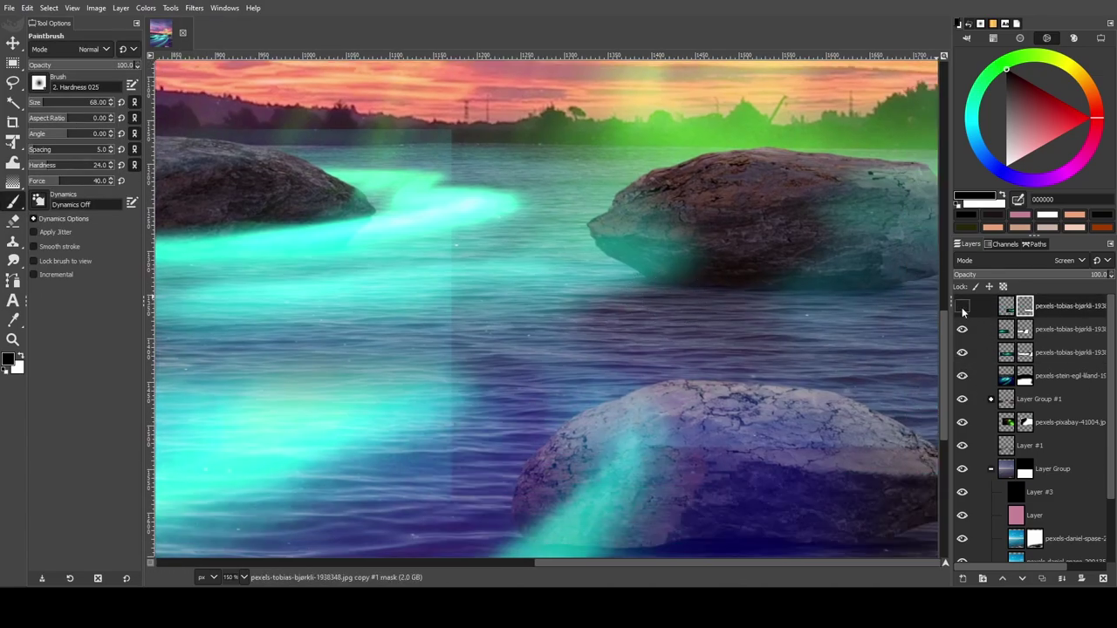
shift+click(962, 307)
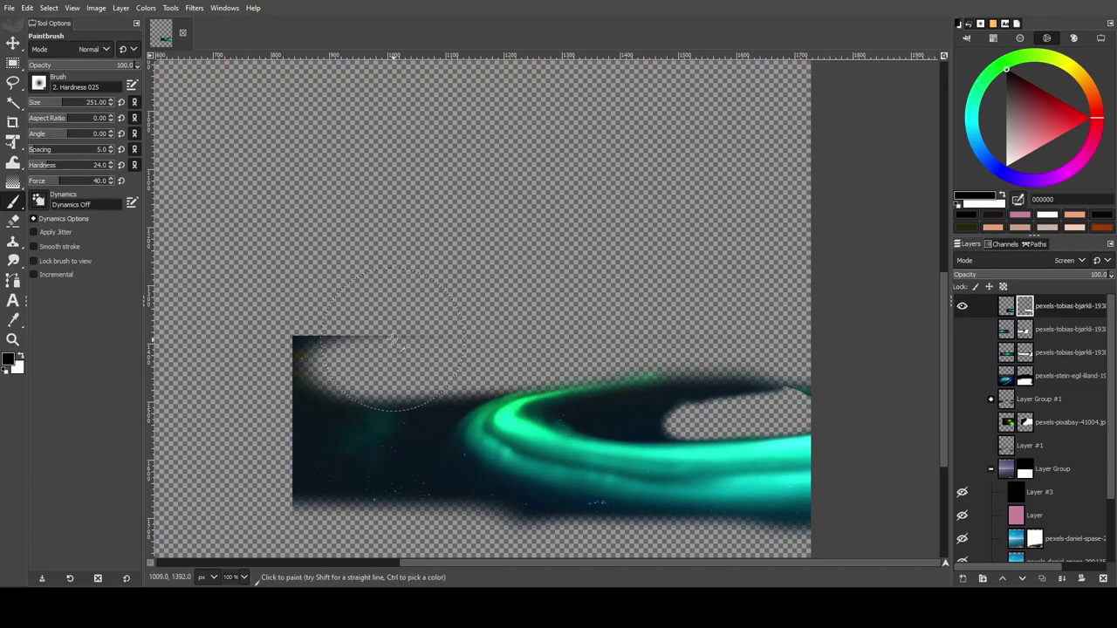
drag(393, 340, 367, 454)
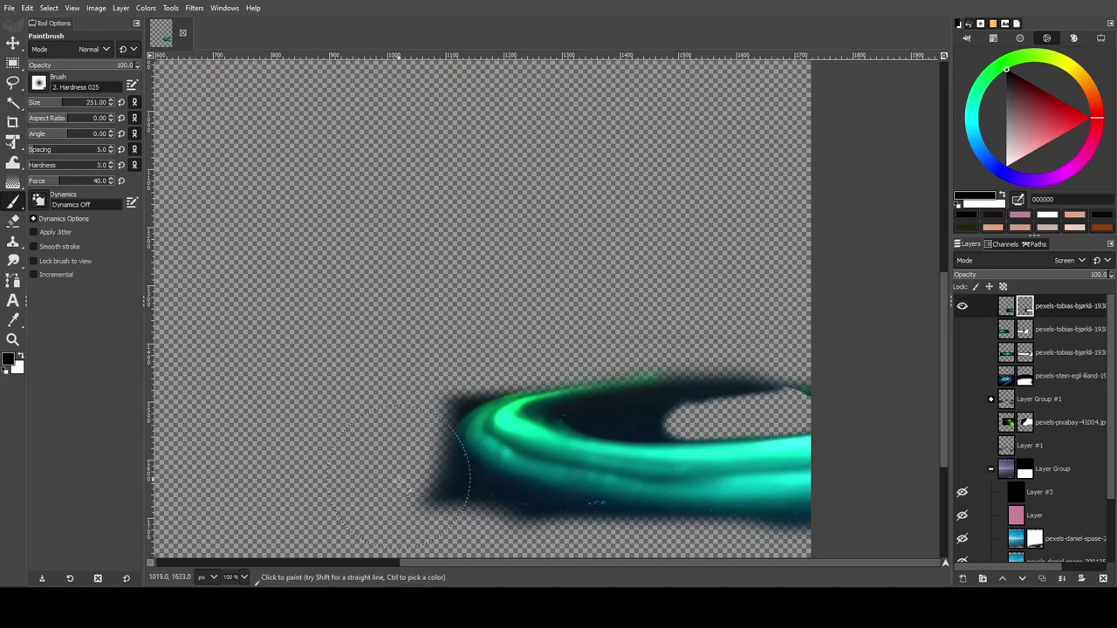
shift+click(962, 305)
Mask out the dark edges of the second and third swirl layers, comparing visibility as you go.
click(1065, 329)
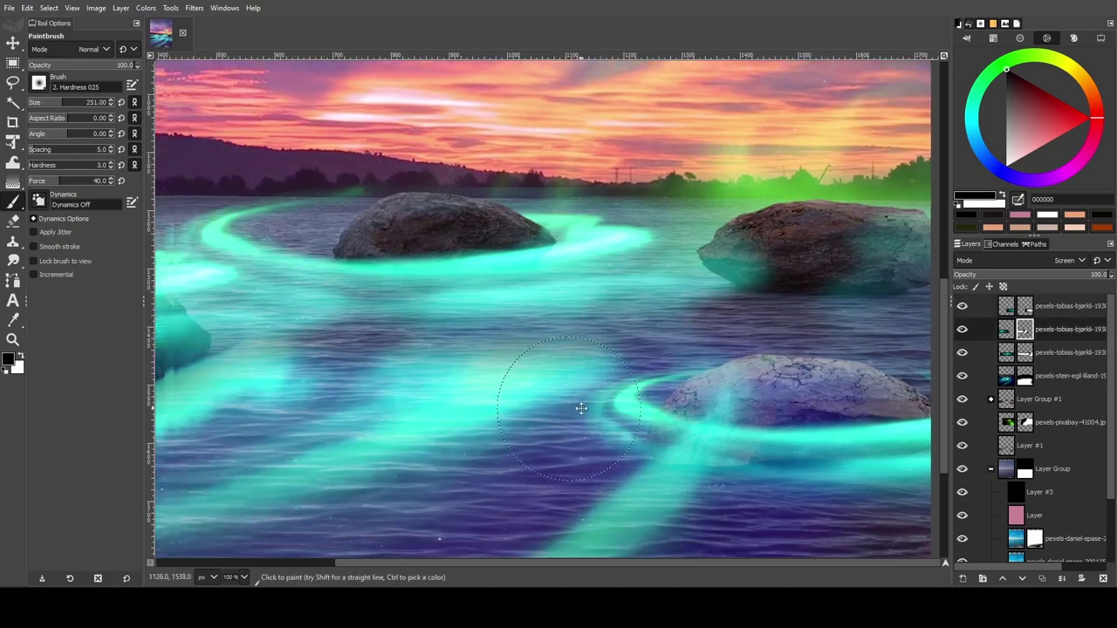
scroll(581, 409, up, 2)
scroll(531, 392, left, 2)
click(962, 352)
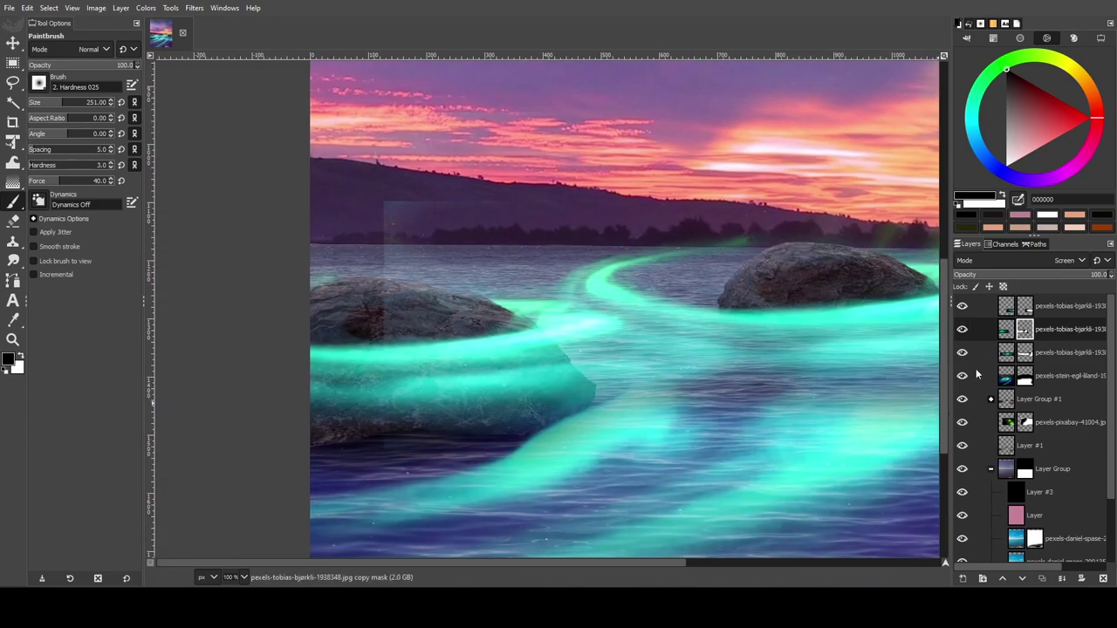
click(962, 352)
click(1064, 352)
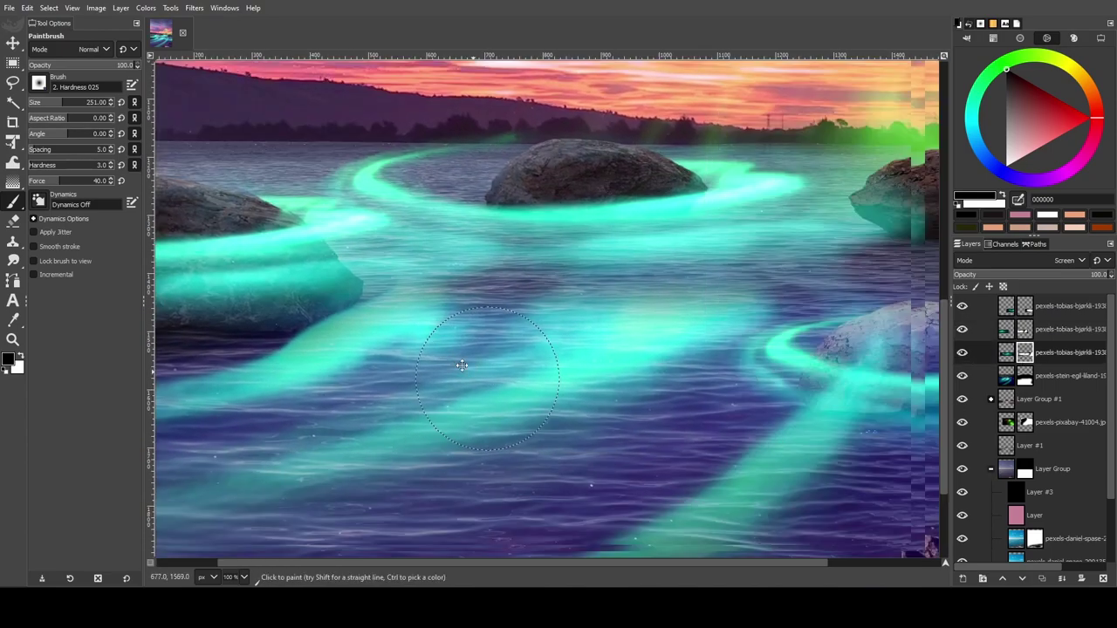
scroll(410, 311, down, 4)
scroll(289, 502, up, 1)
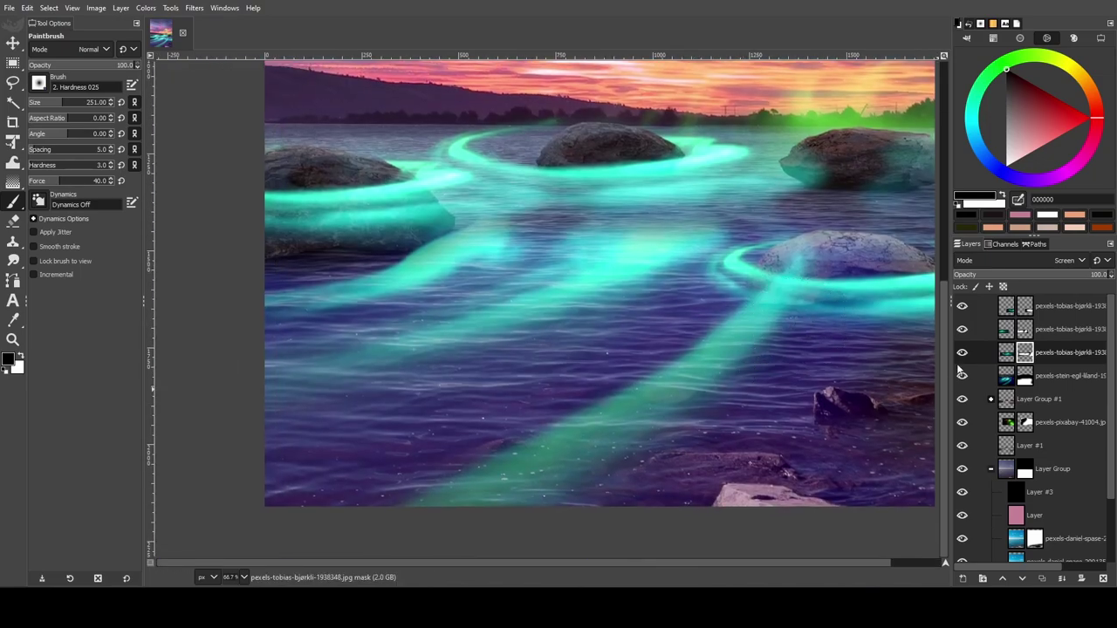
click(962, 352)
click(962, 351)
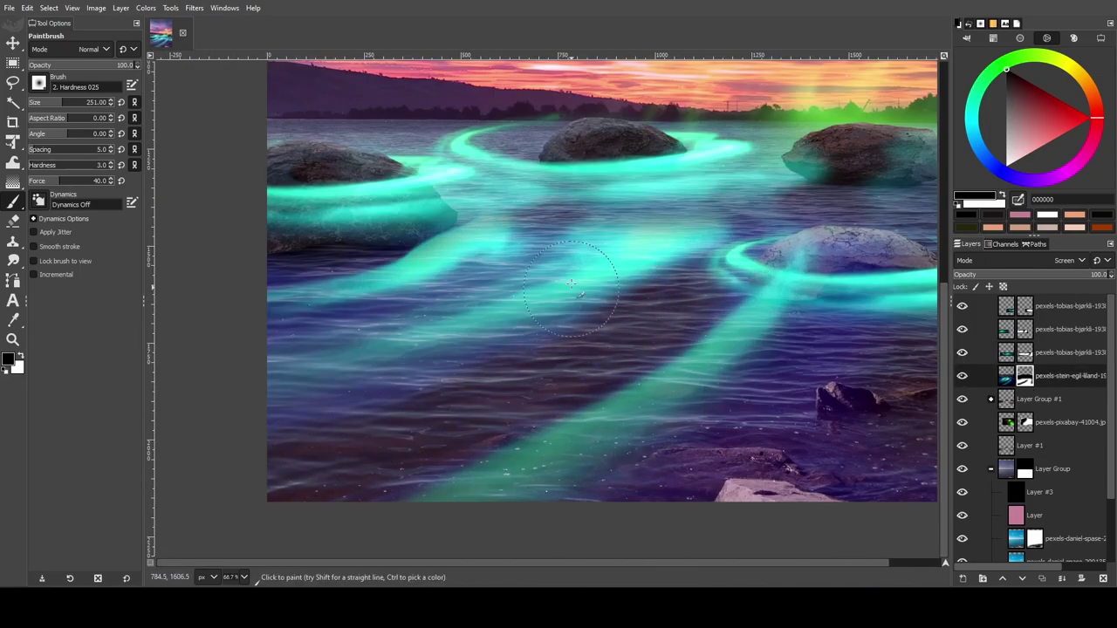
Expand Layer Group #1 and select its Layer #2, the new Multiply layer.
scroll(768, 505, right, 3)
scroll(725, 425, down, 1)
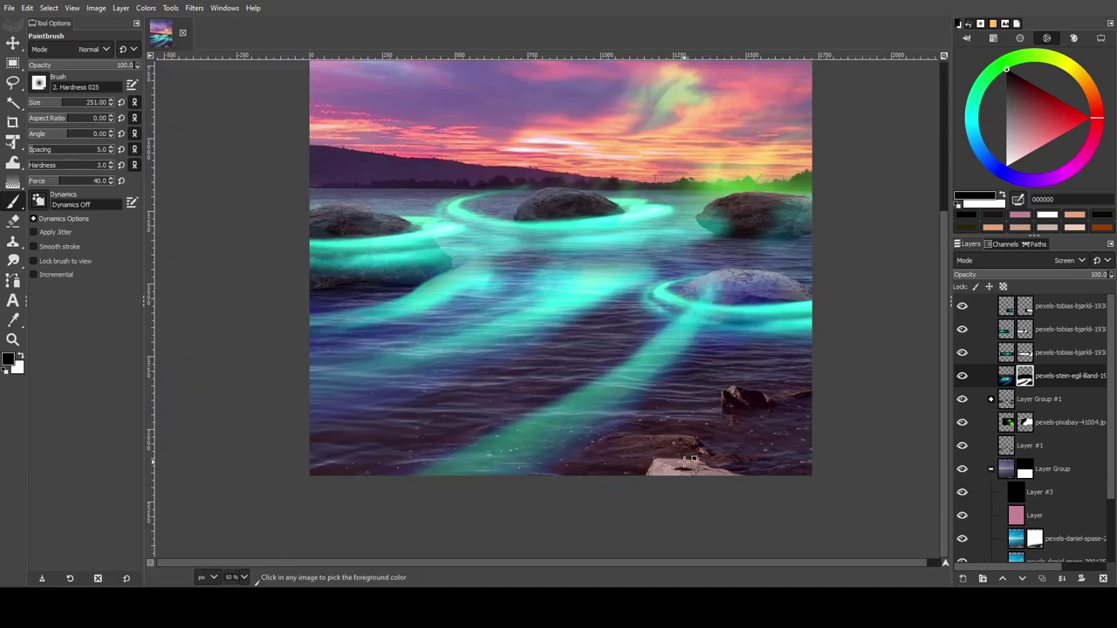
scroll(559, 358, up, 1)
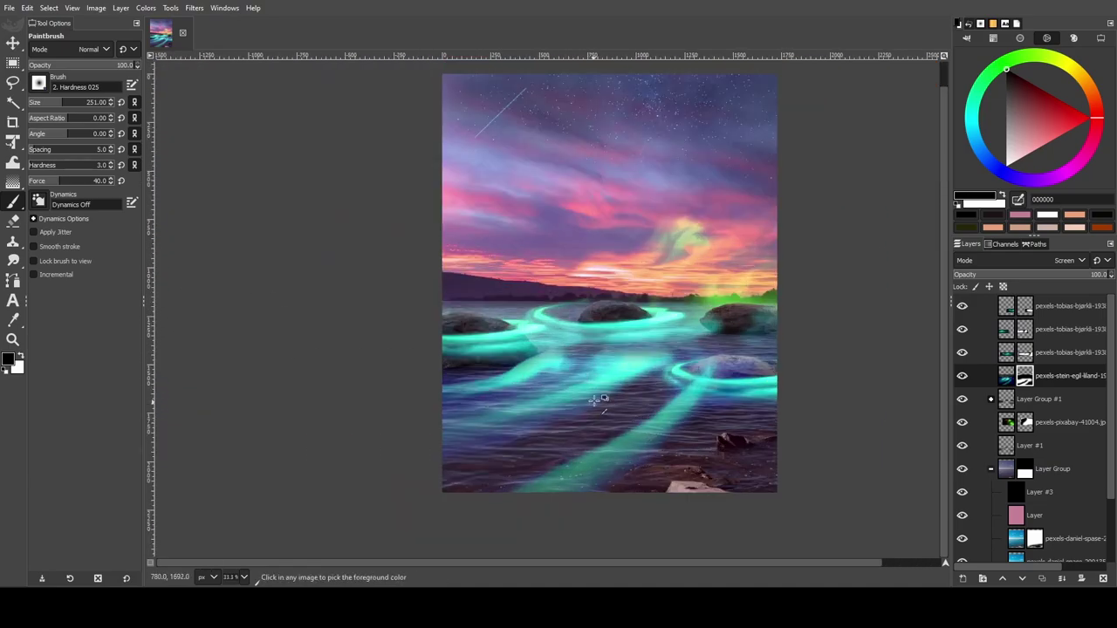
click(991, 399)
click(969, 429)
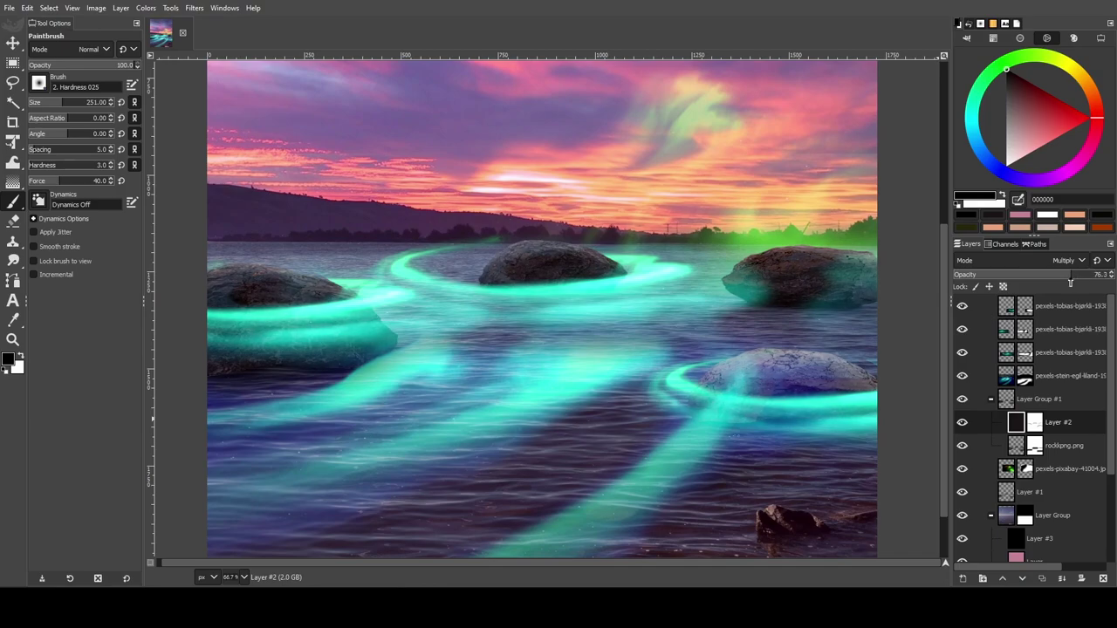
Lower Layer #2's opacity slightly and add a new black Dodge layer using cyan 36f5e1.
drag(1071, 283, 1069, 283)
click(962, 578)
click(1015, 568)
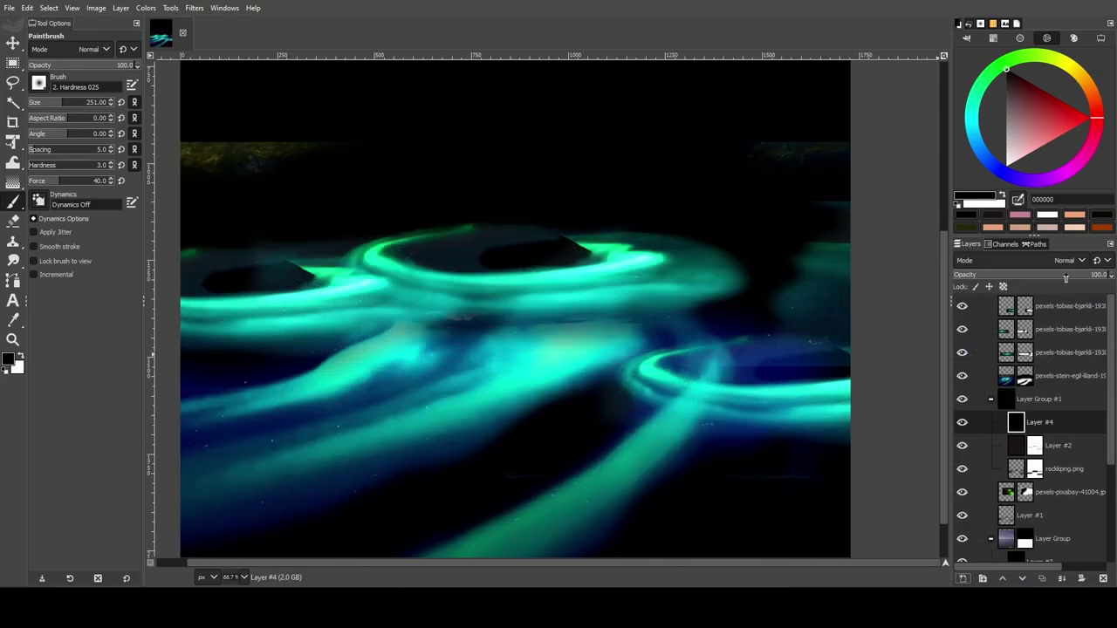
ctrl+click(532, 279)
Paint faint cyan rim highlights along the rock edges, then select the pexels-pixabay-41004.jpg glow layer.
key(2)
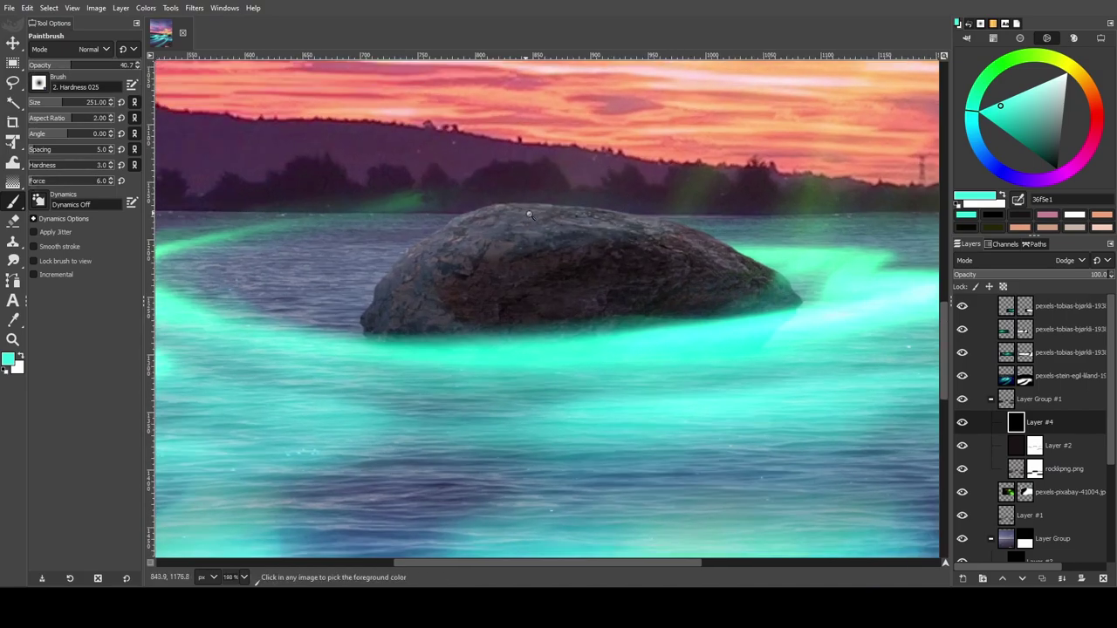
scroll(480, 188, up, 2)
scroll(506, 179, up, 2)
scroll(236, 348, left, 5)
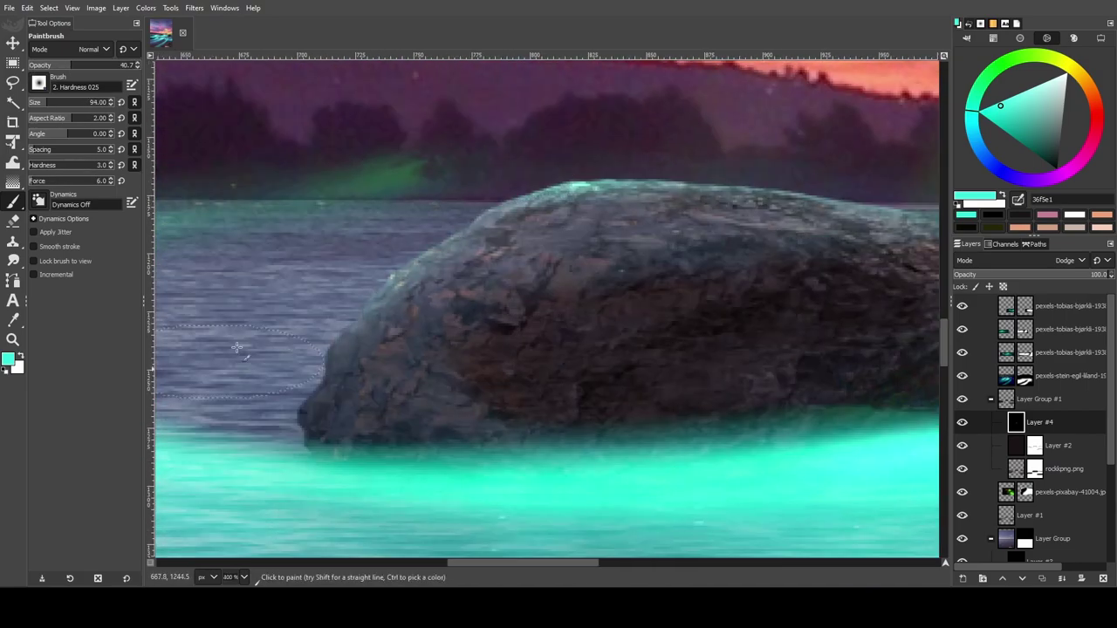
scroll(583, 247, up, 2)
scroll(583, 247, right, 2)
scroll(452, 274, down, 2)
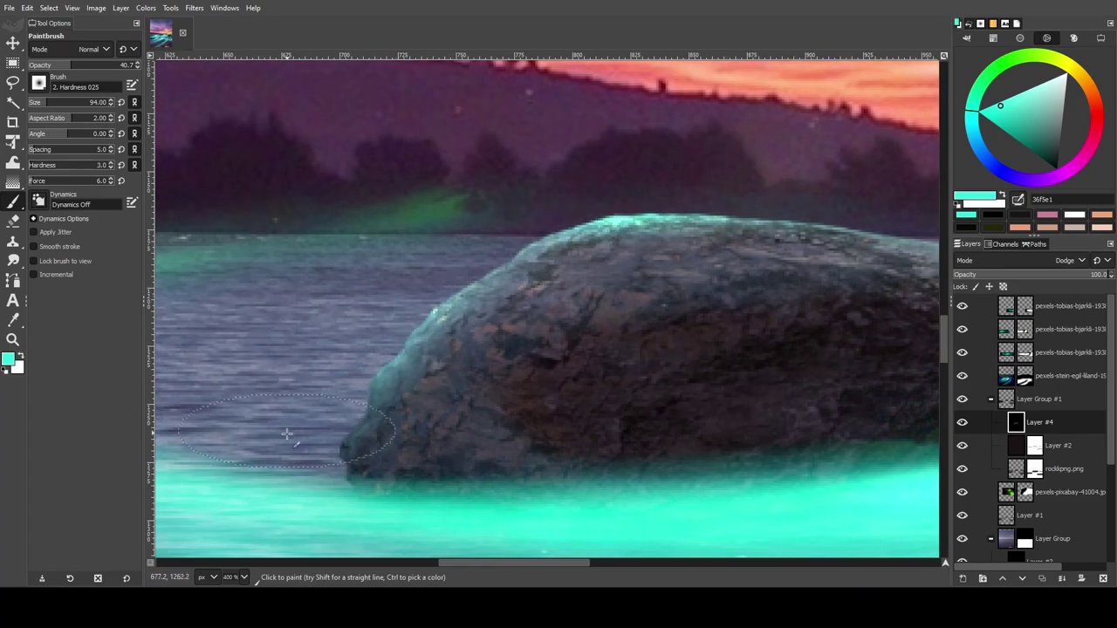
scroll(344, 386, down, 1)
scroll(395, 207, left, 5)
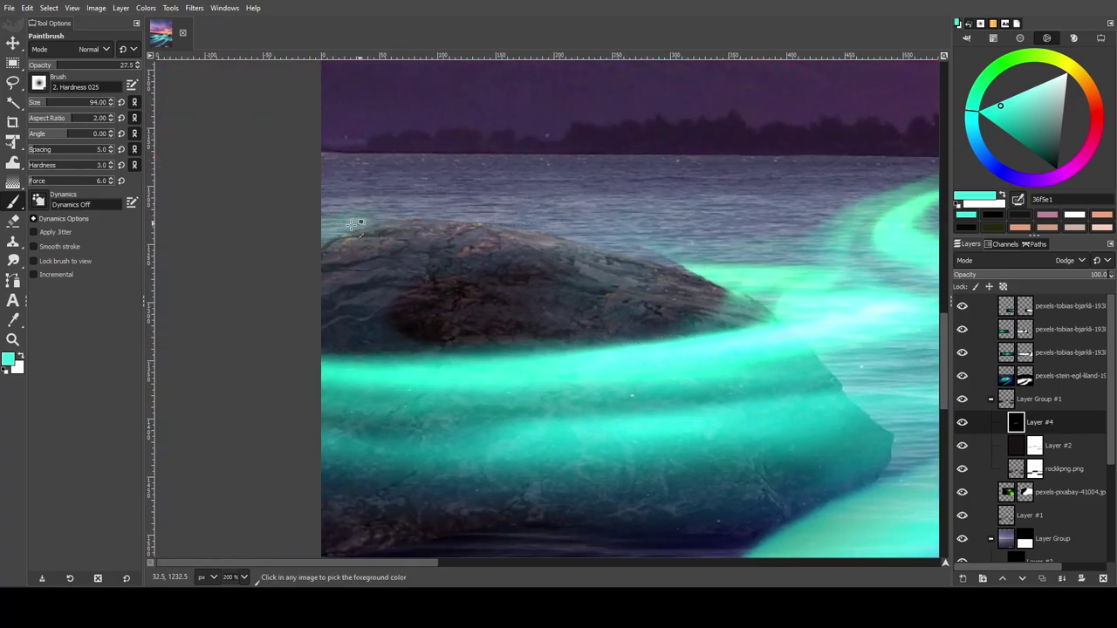
scroll(673, 241, right, 3)
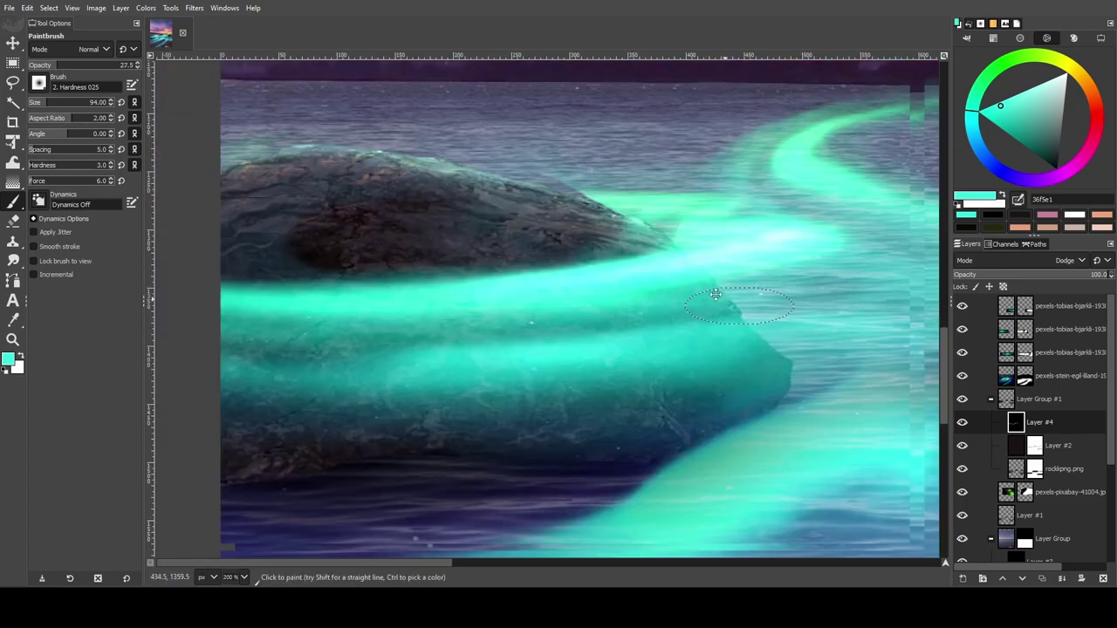
scroll(663, 251, down, 2)
scroll(801, 384, up, 5)
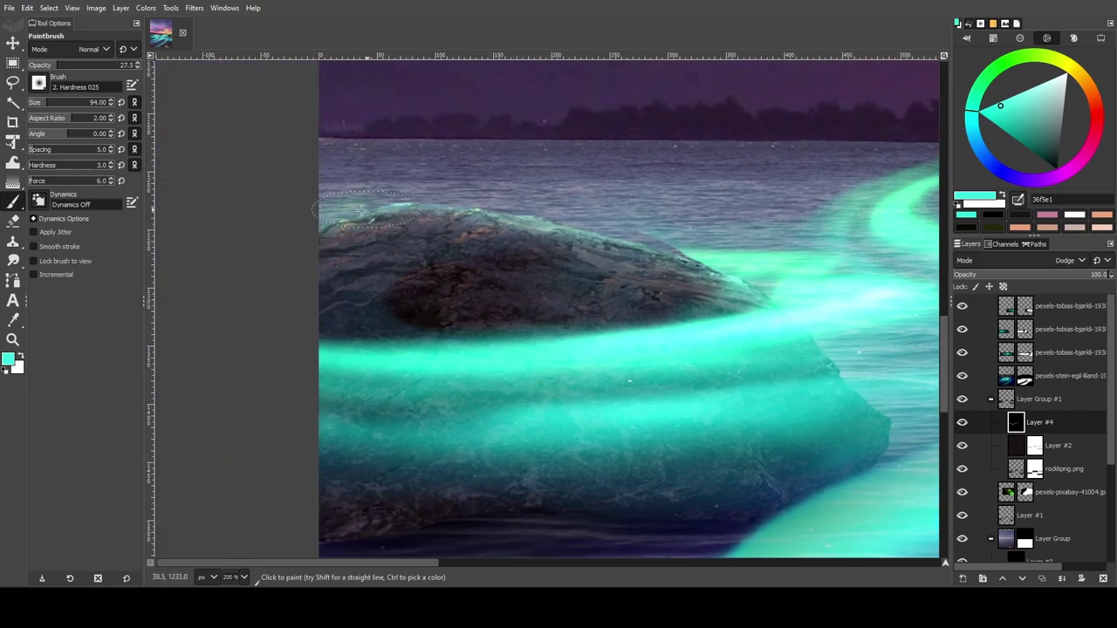
scroll(567, 336, right, 10)
scroll(336, 288, down, 5)
scroll(610, 207, right, 3)
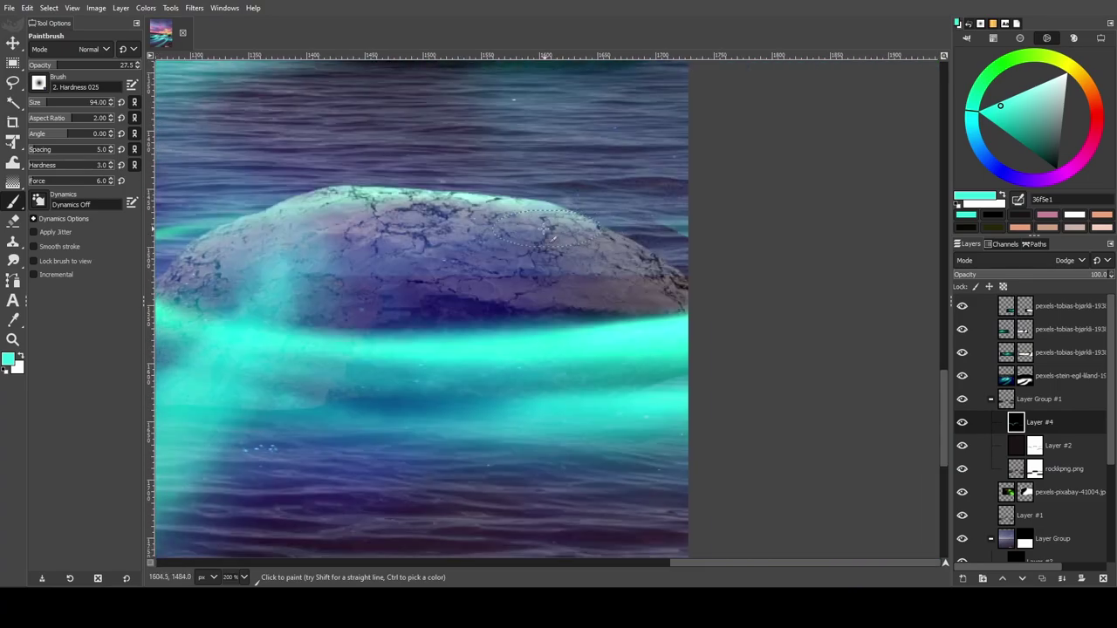
scroll(628, 349, down, 3)
scroll(629, 350, up, 2)
scroll(450, 347, up, 3)
scroll(451, 348, up, 2)
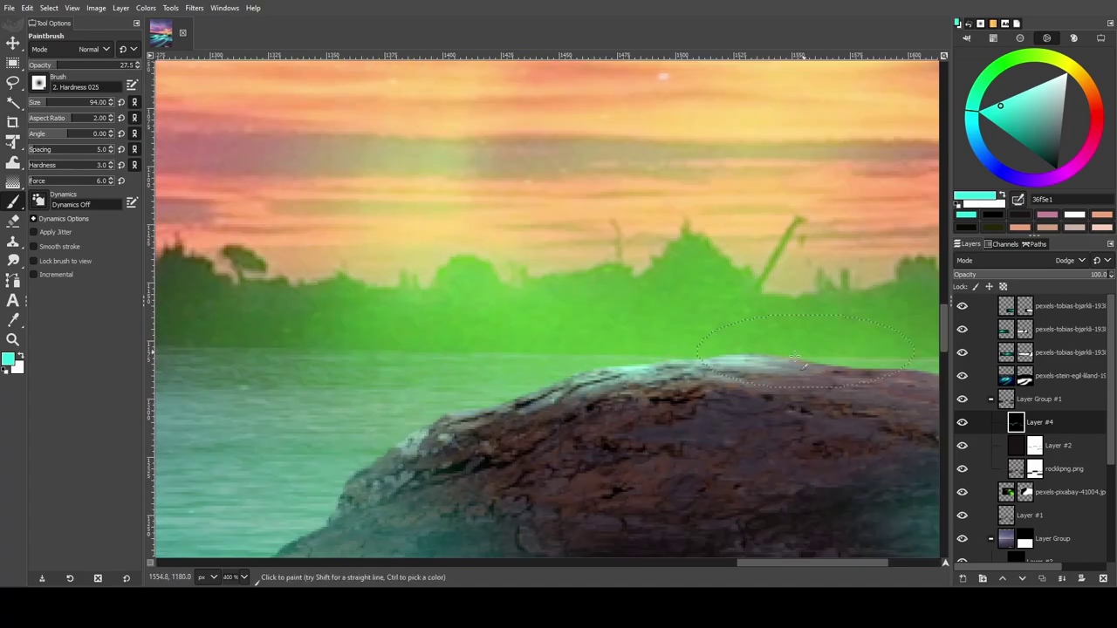
scroll(451, 314, up, 1)
scroll(454, 279, down, 2)
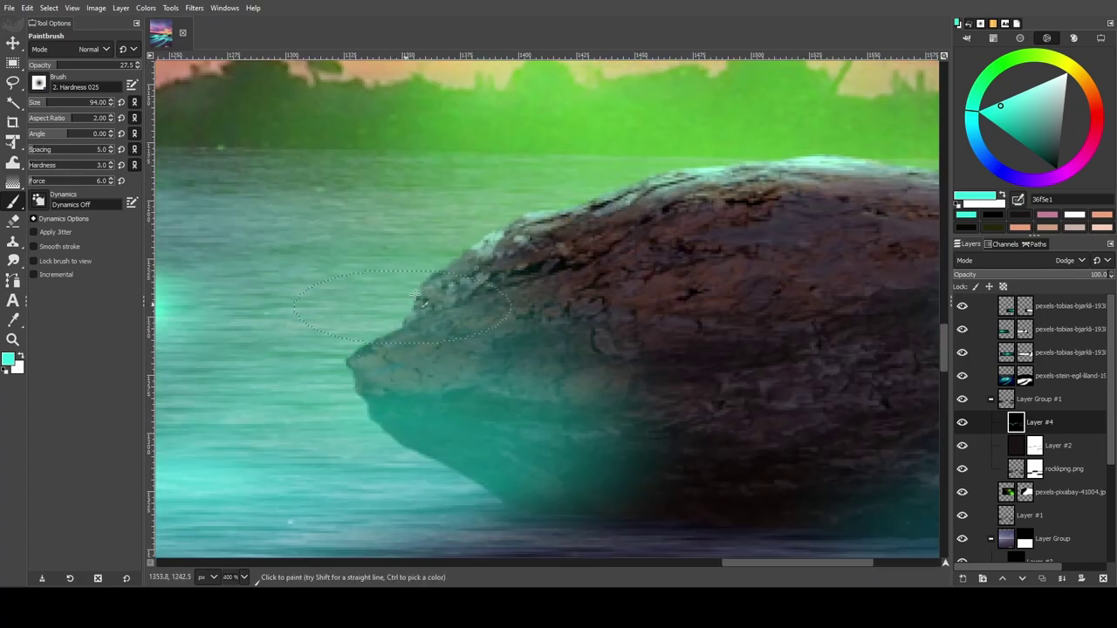
scroll(598, 344, down, 2)
scroll(598, 344, down, 2)
click(1013, 351)
Show the pexels glow layer again and shift its hue to 29.6 with Hue-Saturation.
click(1013, 493)
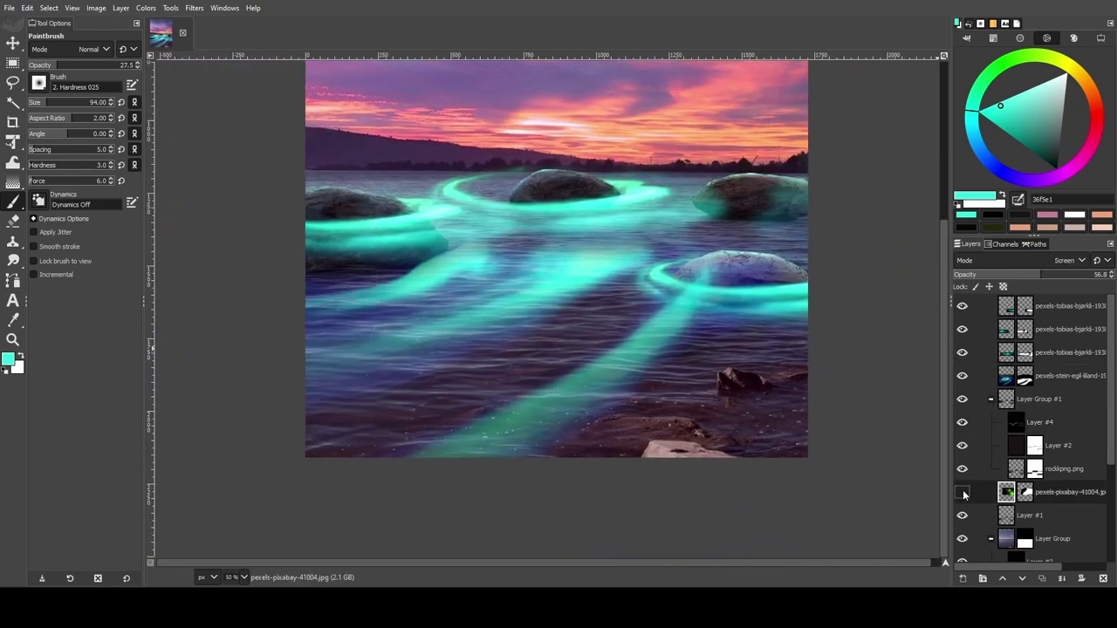
click(963, 493)
click(145, 8)
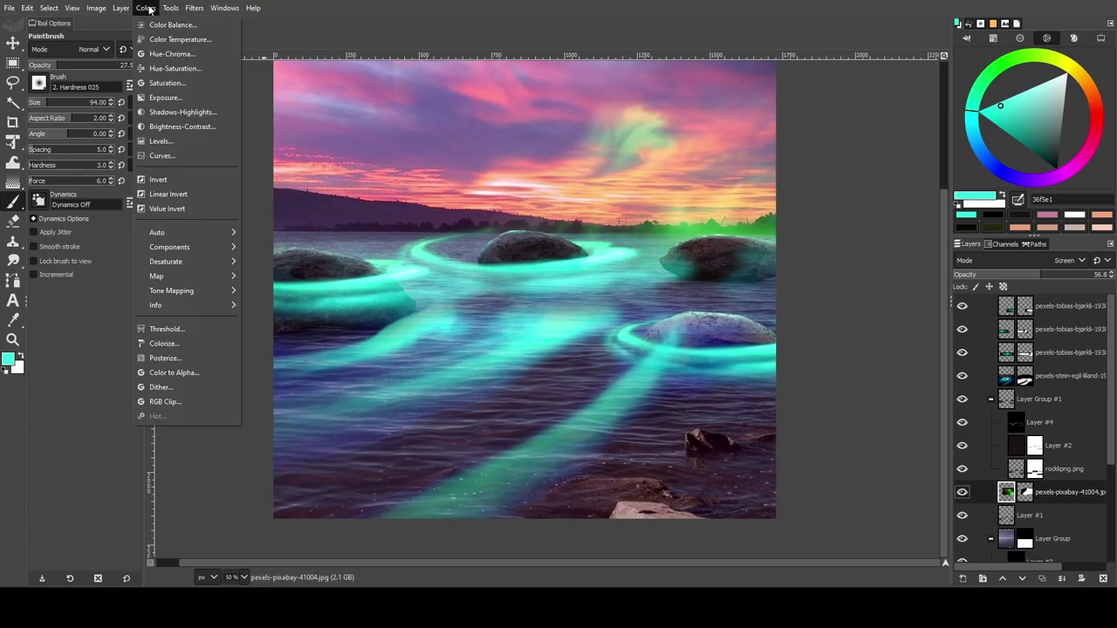
click(175, 69)
click(192, 360)
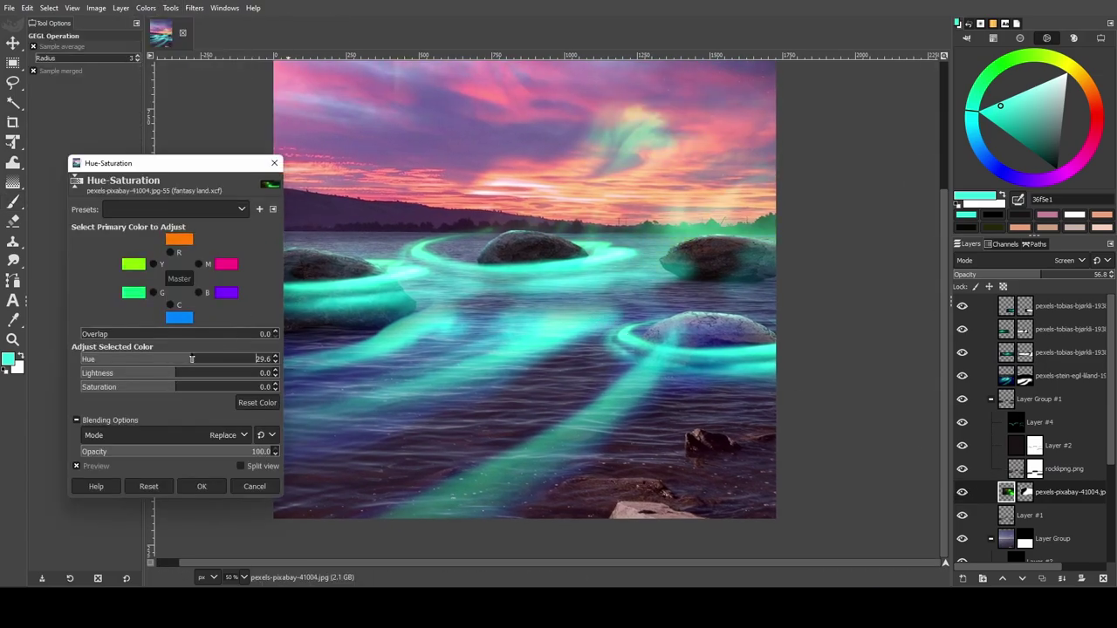
click(202, 486)
Paint brighter cyan dodge highlights on the rock tops on Layer #4 with a soft brush.
scroll(661, 444, up, 1)
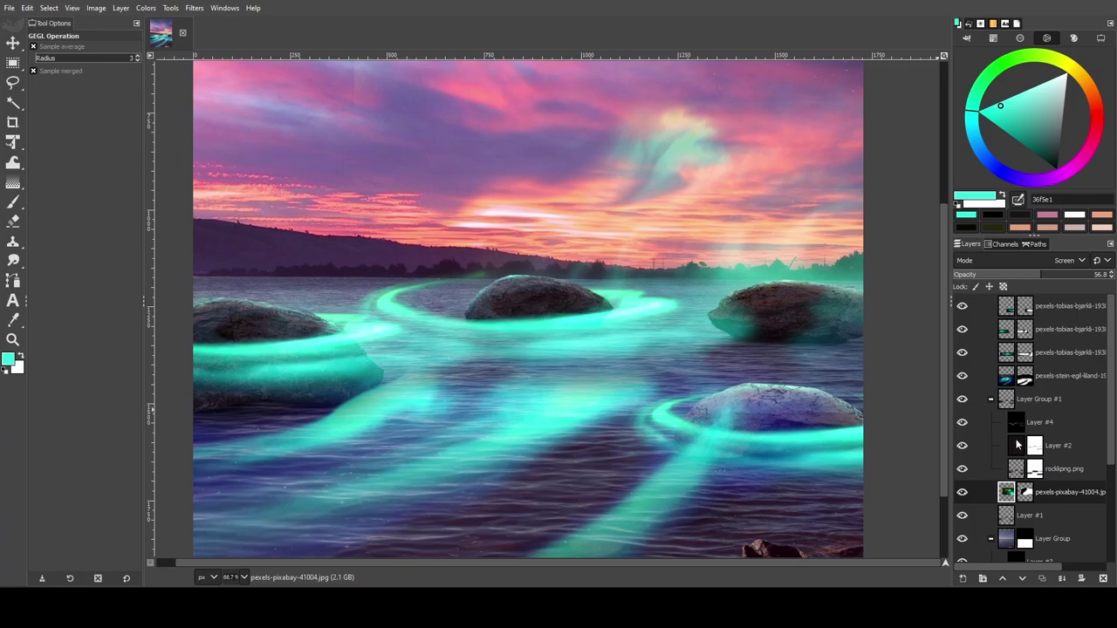
click(1039, 423)
click(14, 201)
scroll(591, 268, up, 3)
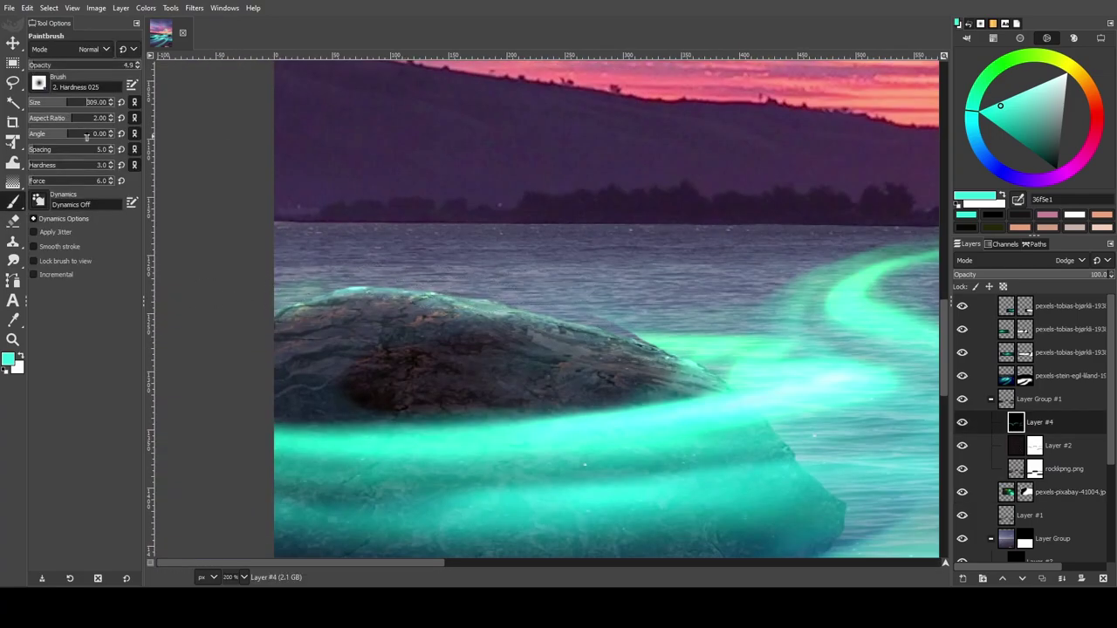
scroll(686, 318, right, 10)
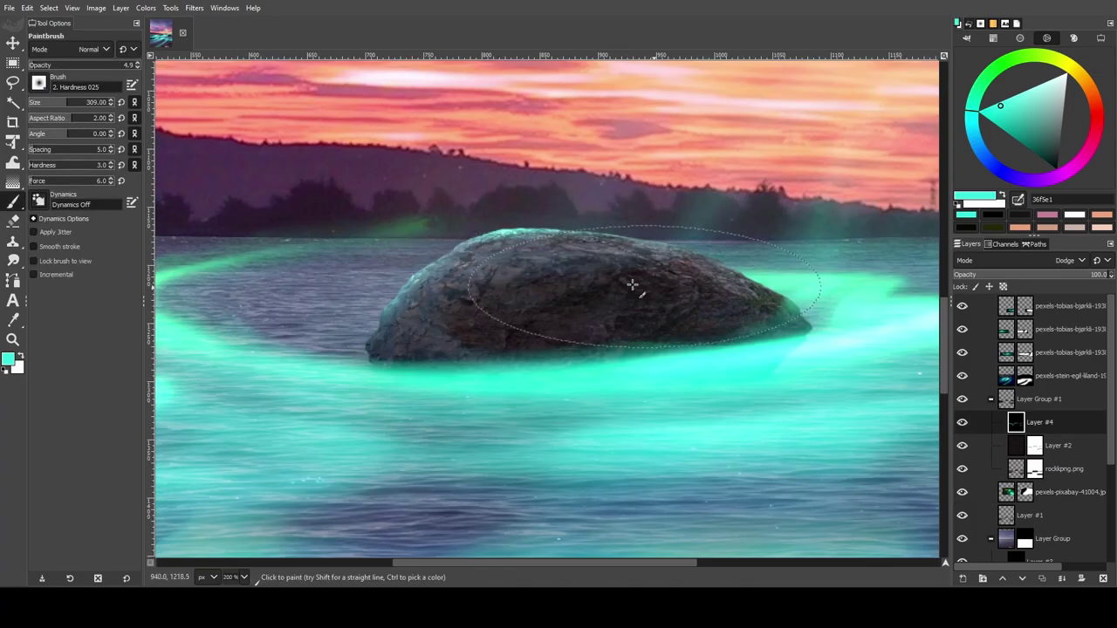
scroll(567, 240, up, 2)
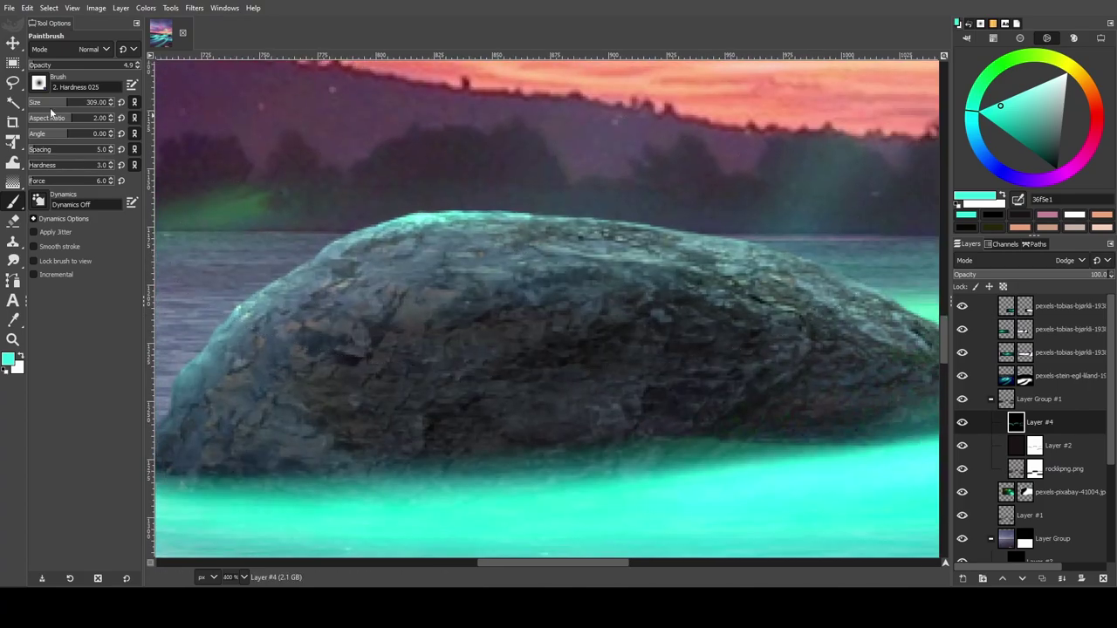
scroll(528, 255, down, 2)
scroll(396, 400, left, 4)
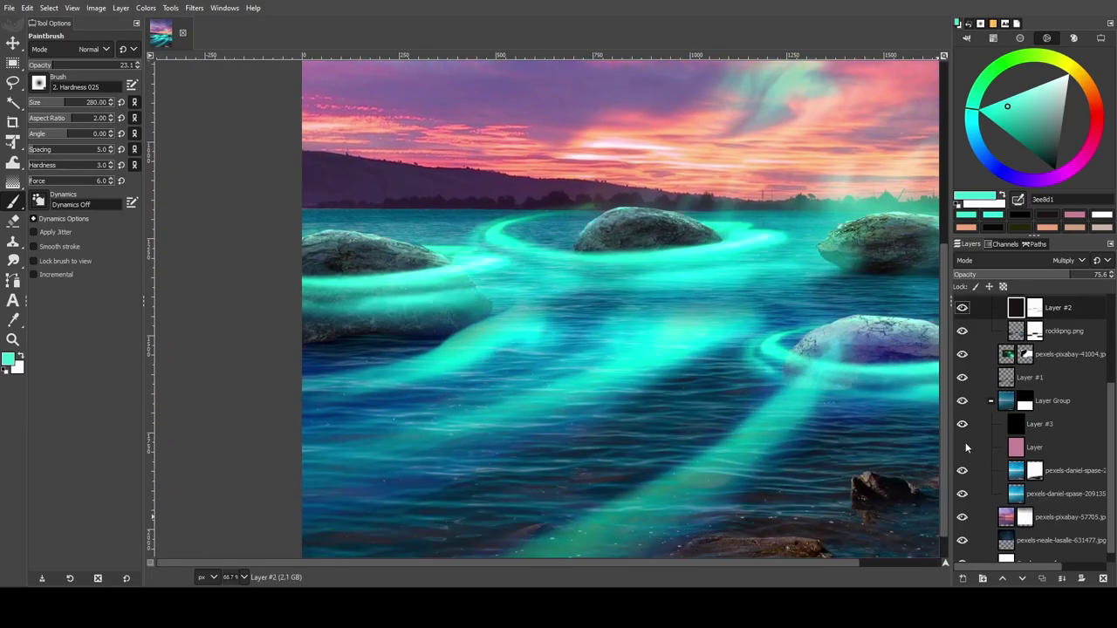
Set new Layer #5 to Dodge and paint a cyan glow stroke across the water.
click(965, 425)
click(962, 446)
click(962, 445)
click(981, 395)
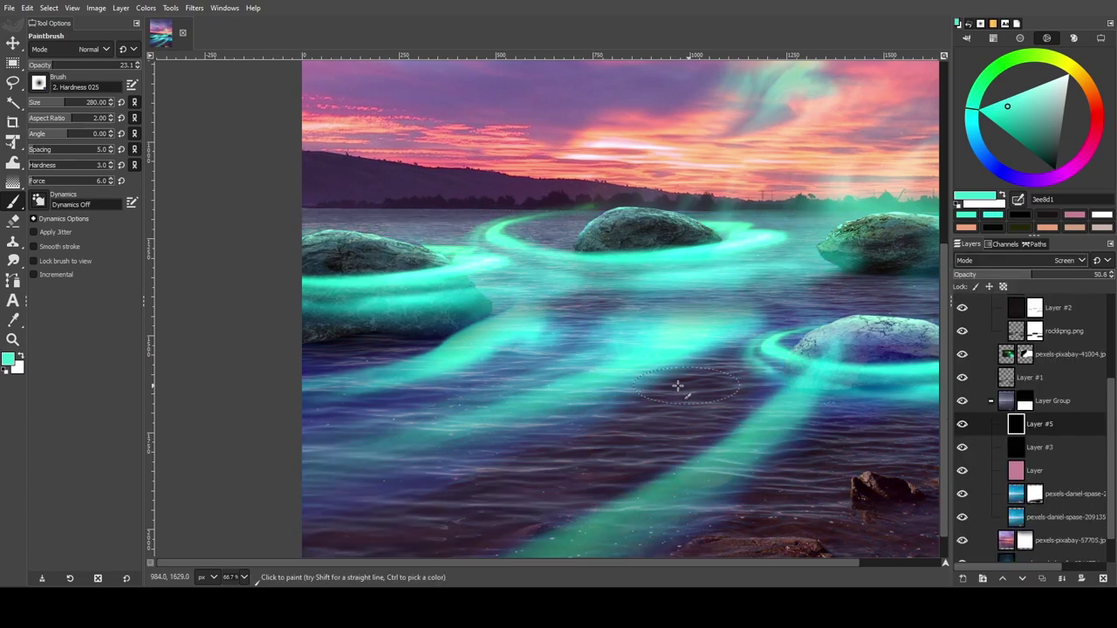
click(1082, 260)
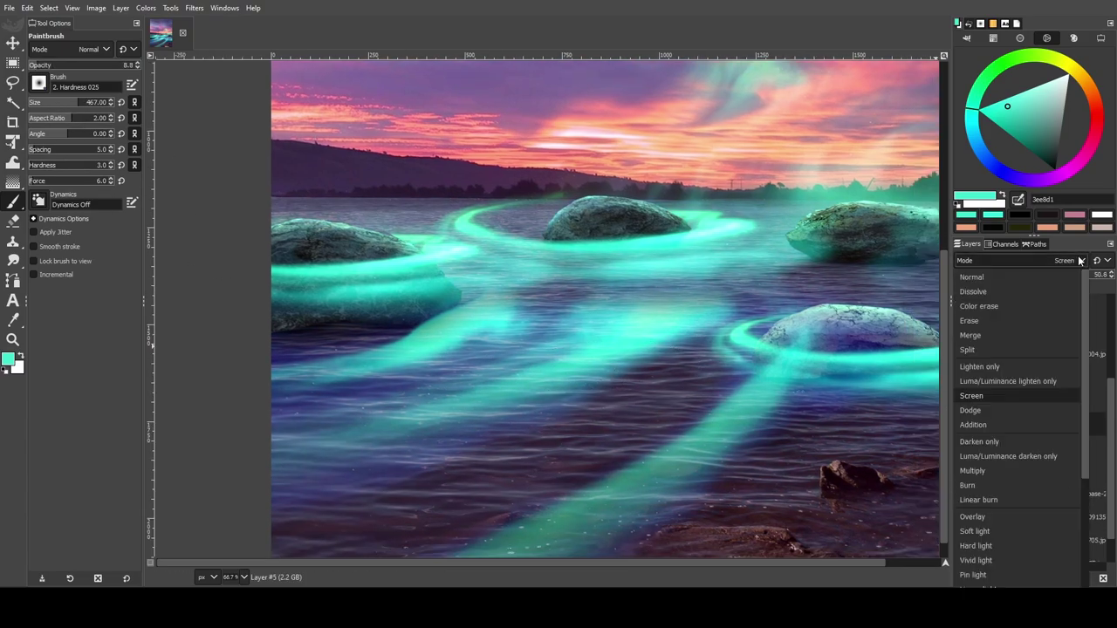
click(986, 411)
mouse_move(748, 449)
mouse_down()
mouse_move(611, 476)
mouse_move(489, 532)
mouse_up()
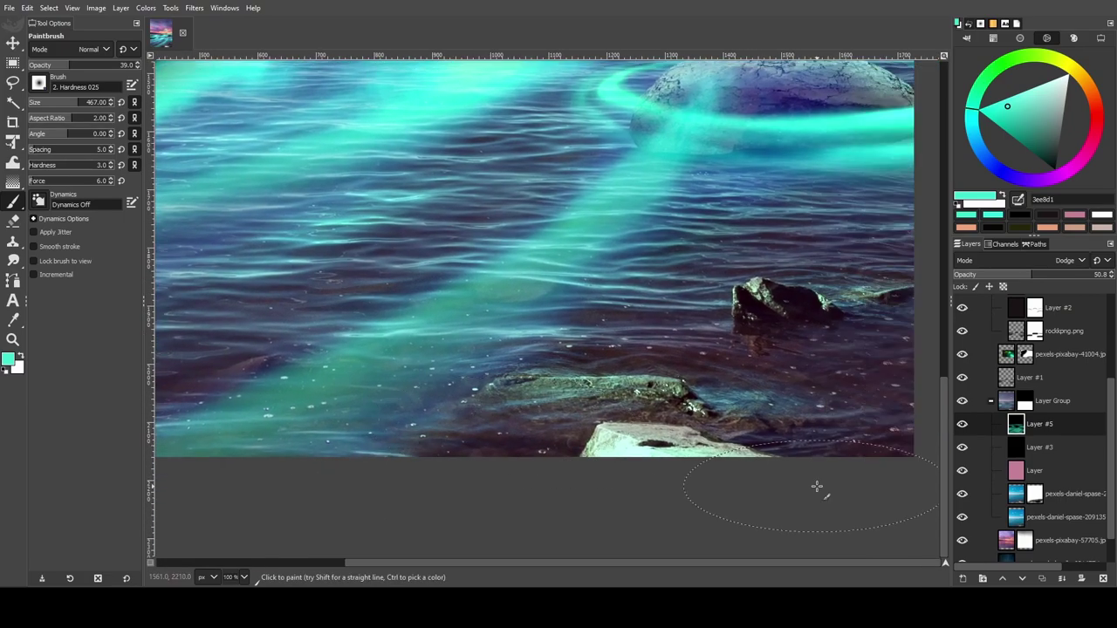
Set Layer #6 to Multiply and paint black shadows in the water around the foreground rocks.
click(1065, 260)
click(972, 472)
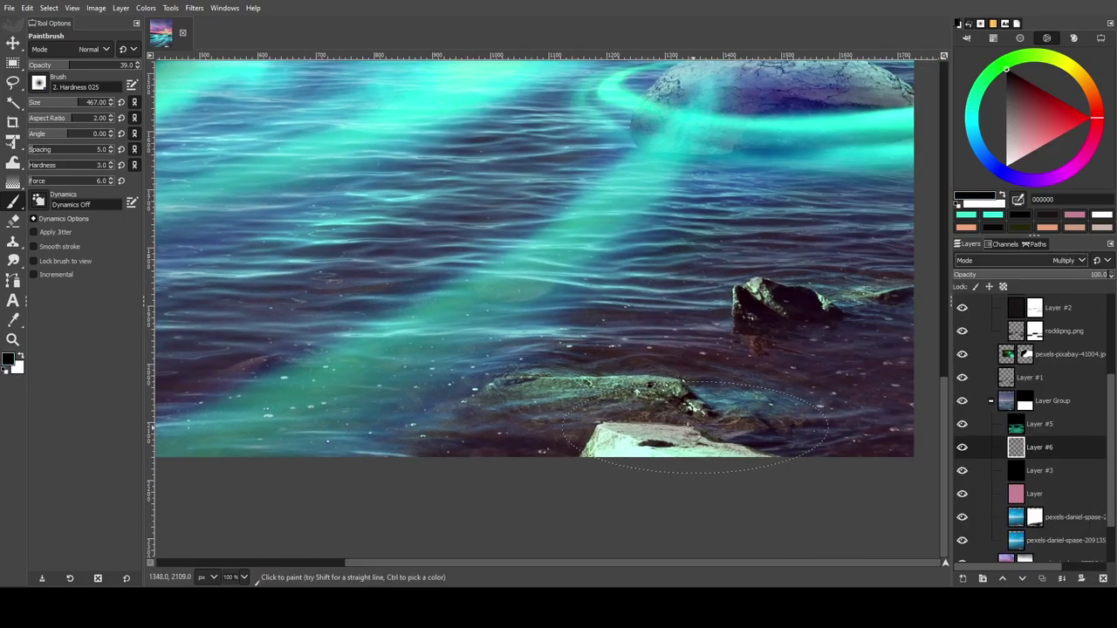
drag(83, 66, 102, 66)
drag(611, 411, 723, 423)
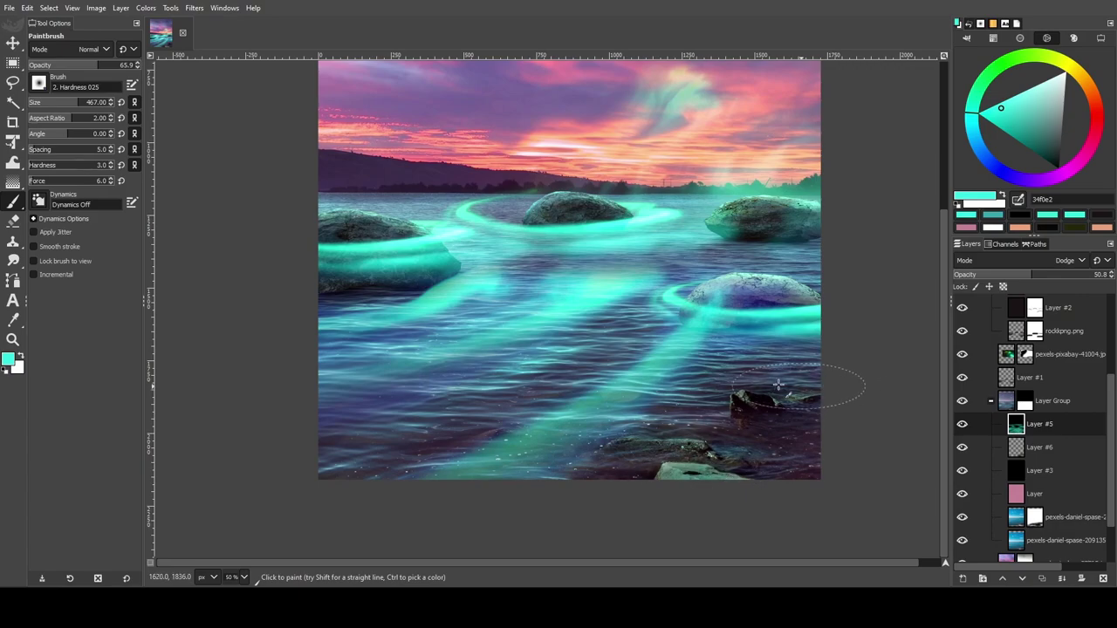
Zoom in on the right-hand rock with brush opacity about 44.5 and a smaller brush size.
key(1)
click(76, 69)
scroll(329, 410, down, 2)
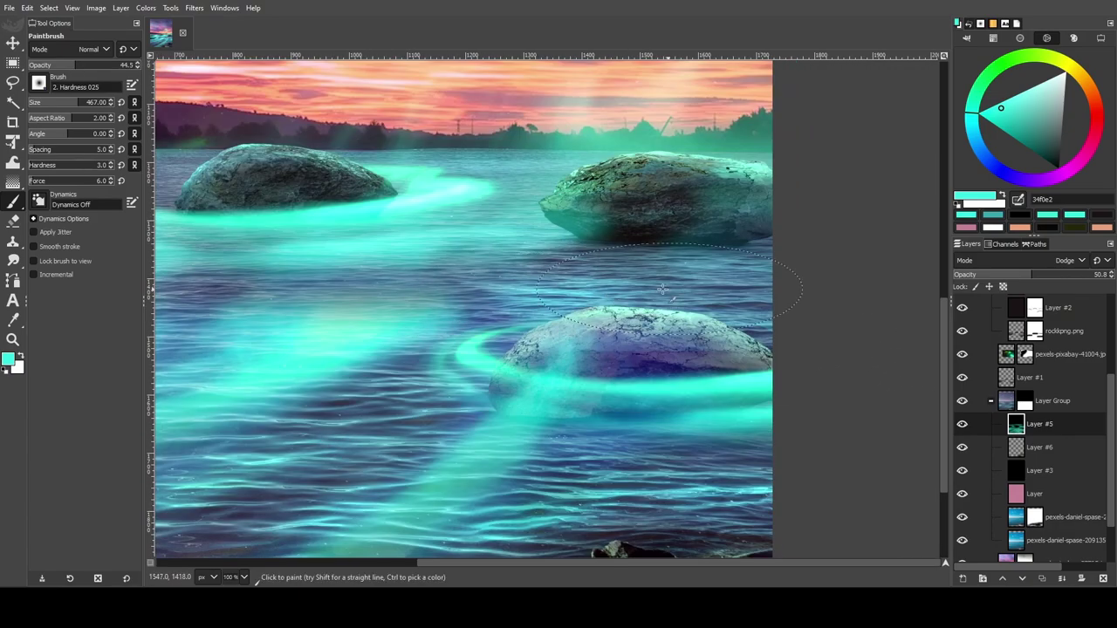
scroll(329, 410, down, 1)
scroll(432, 387, up, 3)
scroll(432, 388, up, 1)
key(ctrl+shift+a)
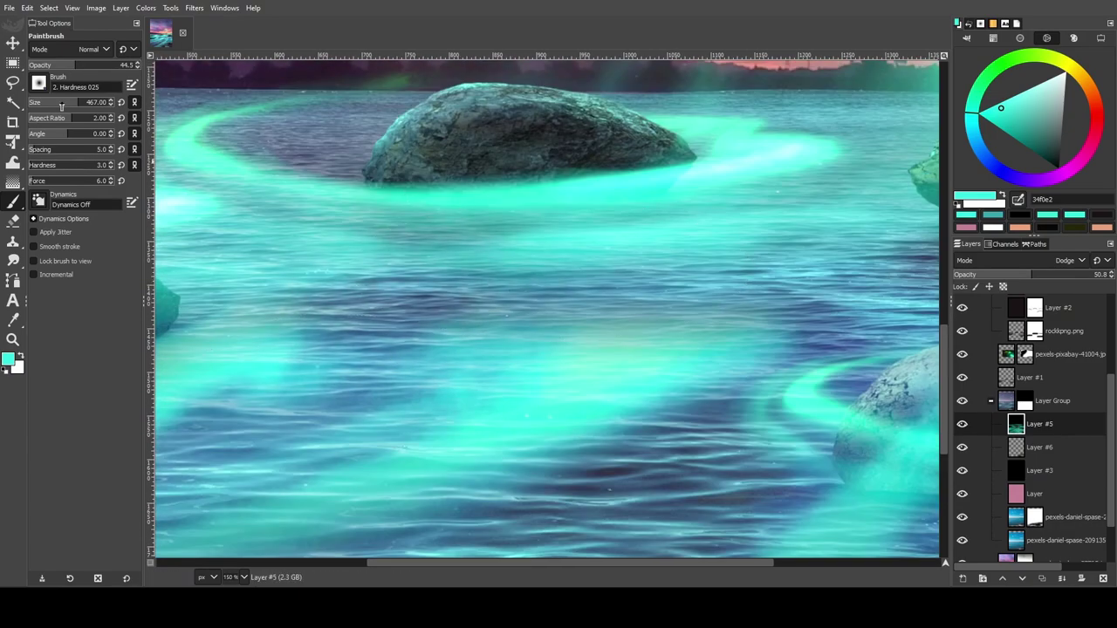
scroll(449, 352, down, 1)
scroll(567, 297, down, 1)
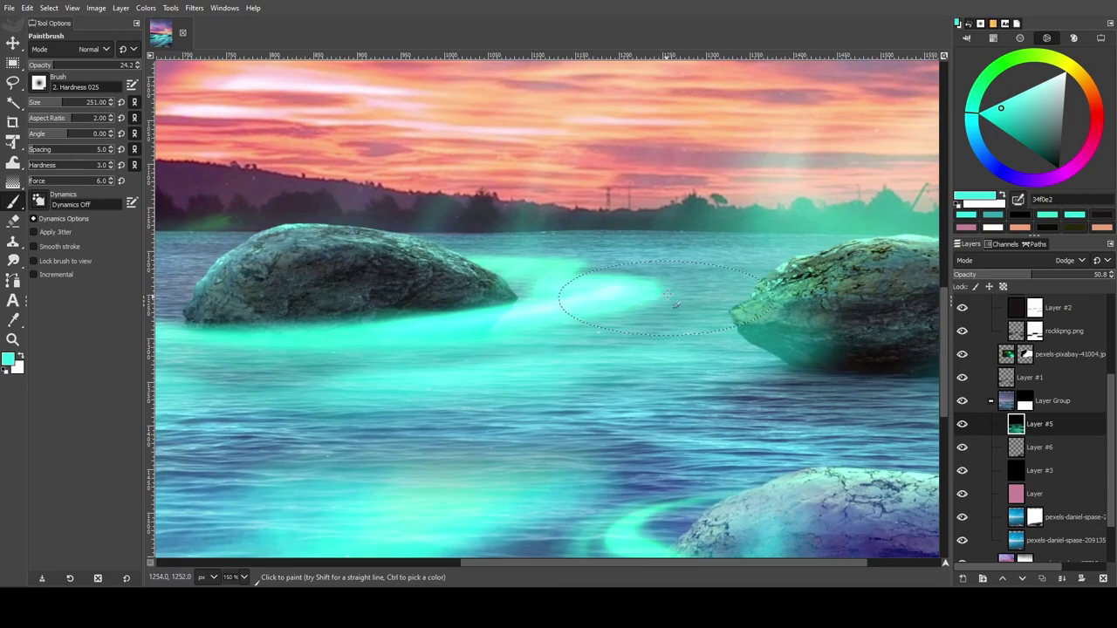
scroll(622, 423, down, 1)
scroll(377, 502, down, 2)
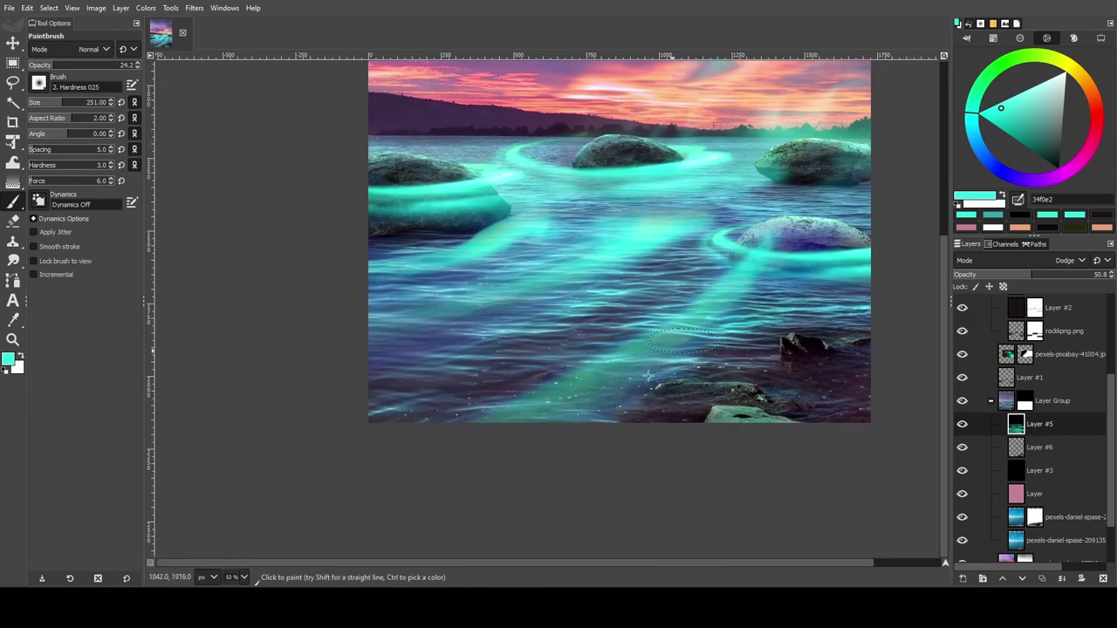
scroll(611, 349, down, 2)
scroll(611, 349, up, 2)
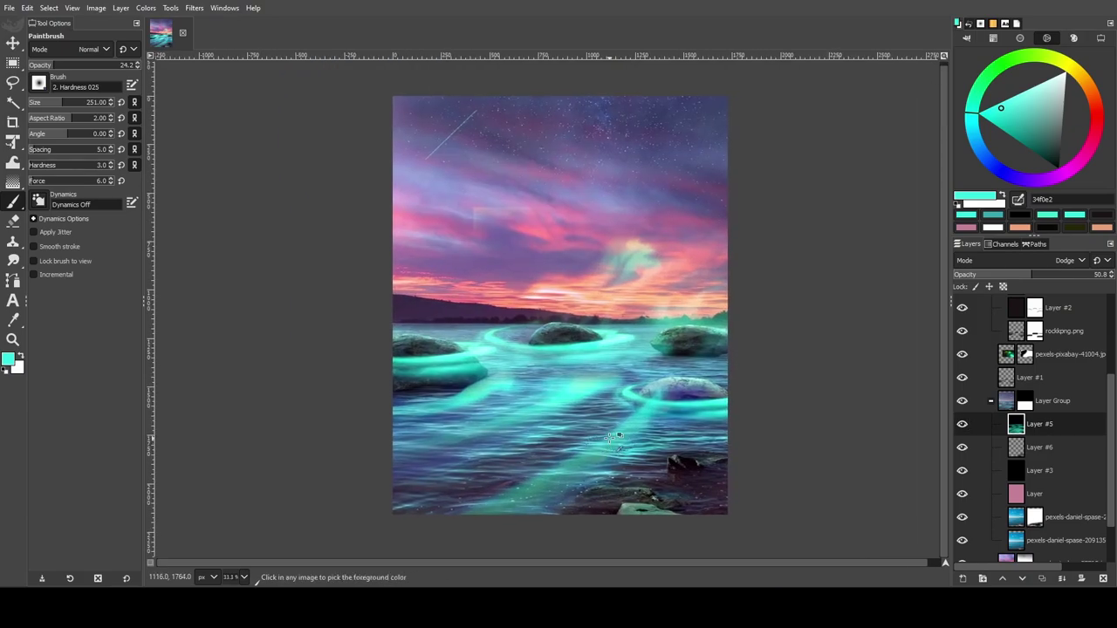
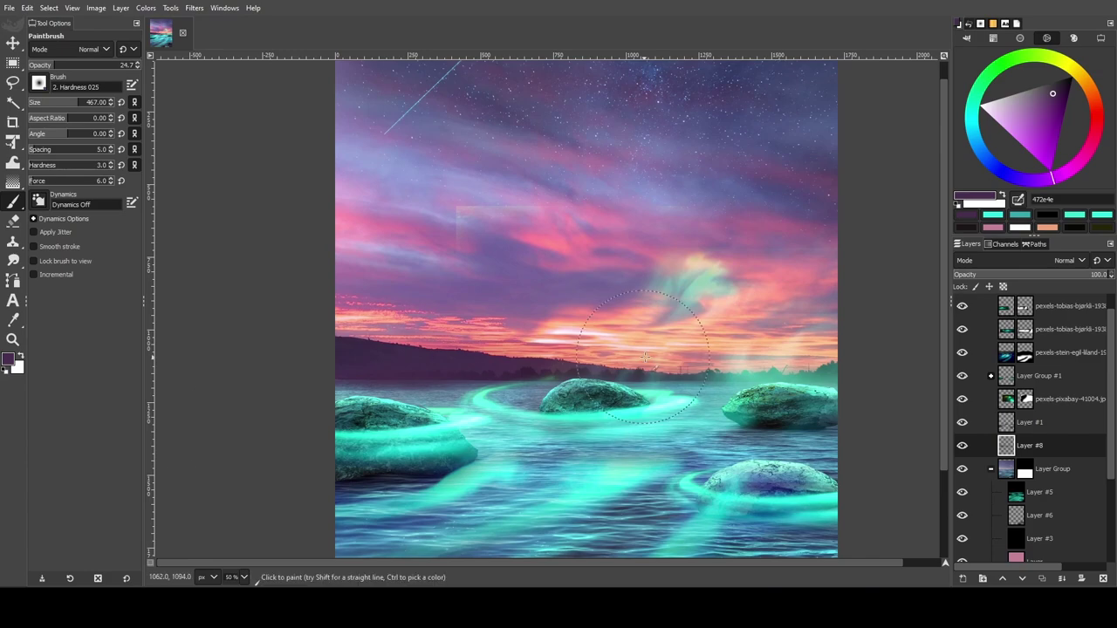
Pick light and dark blue-purple painting colours and show the haze layer again.
ctrl+click(414, 381)
ctrl+click(498, 124)
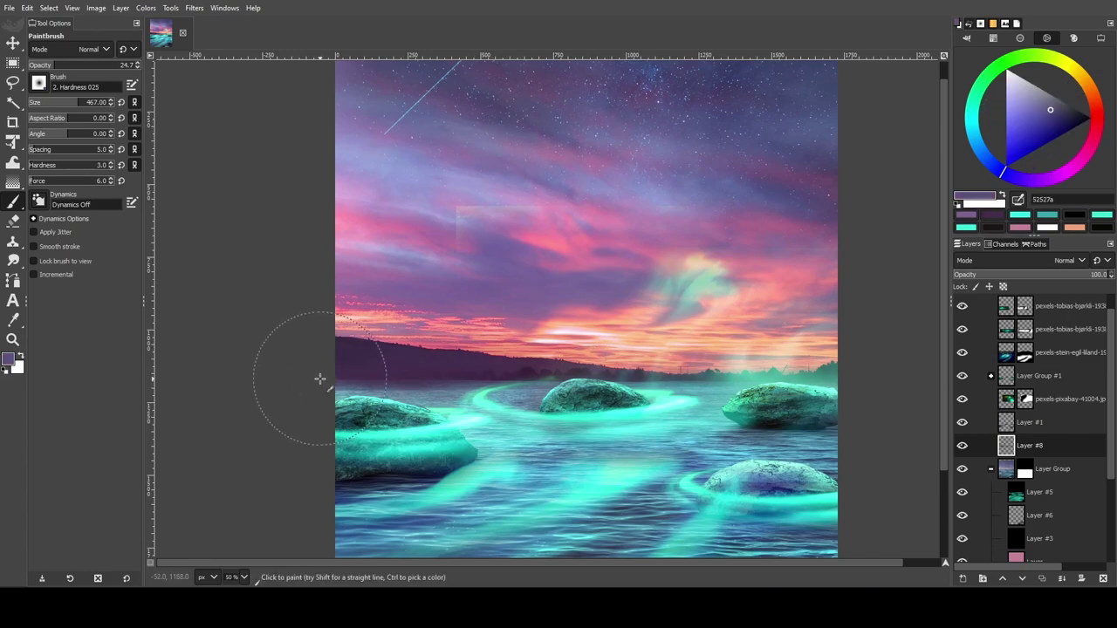
key(minus)
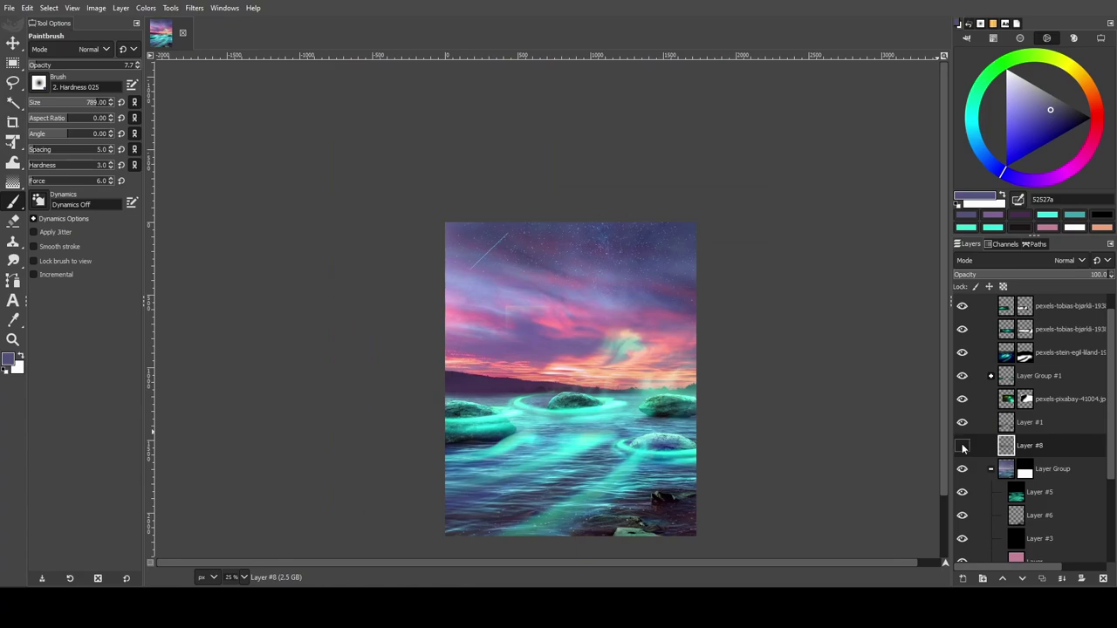
key(plus)
click(1025, 399)
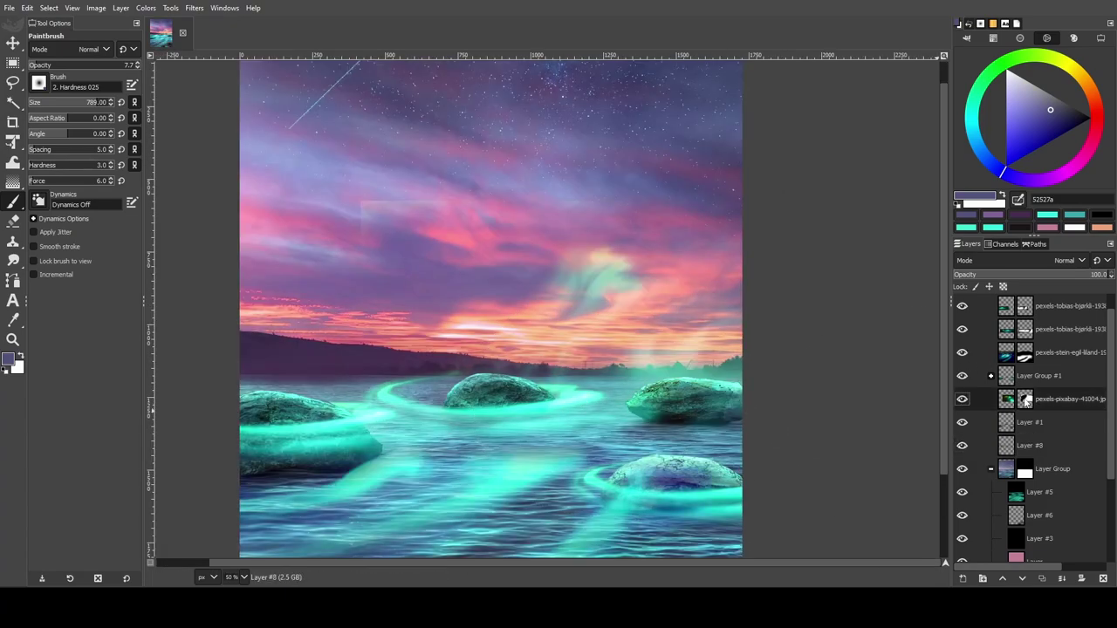
Select the pexels-pixabay layer's mask and sample a dusky purple from the scene.
click(12, 368)
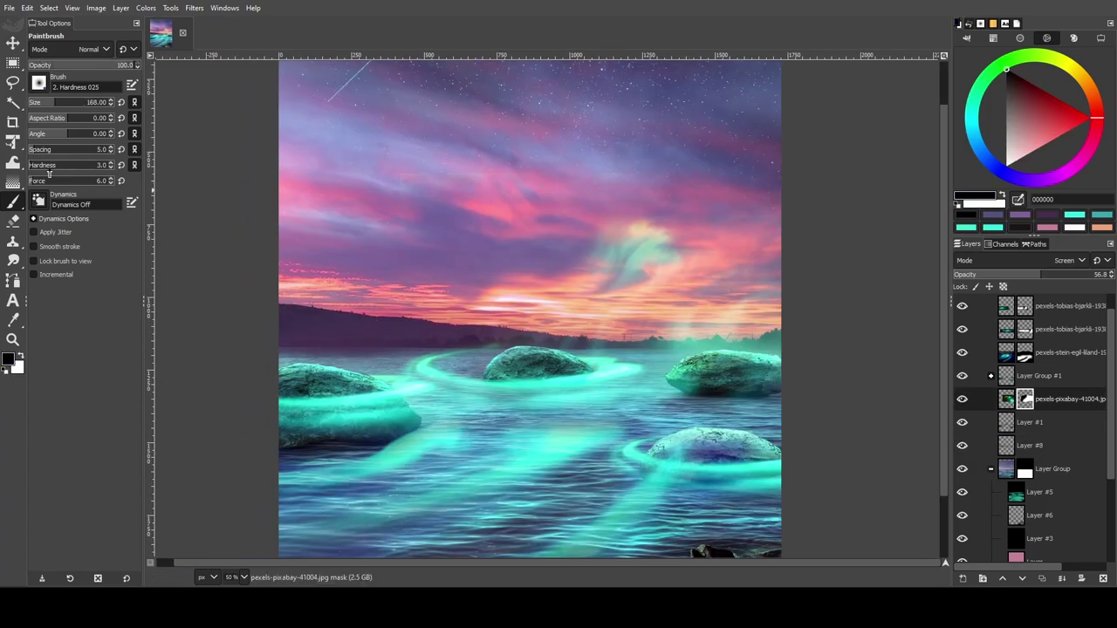
scroll(651, 346, down, 2)
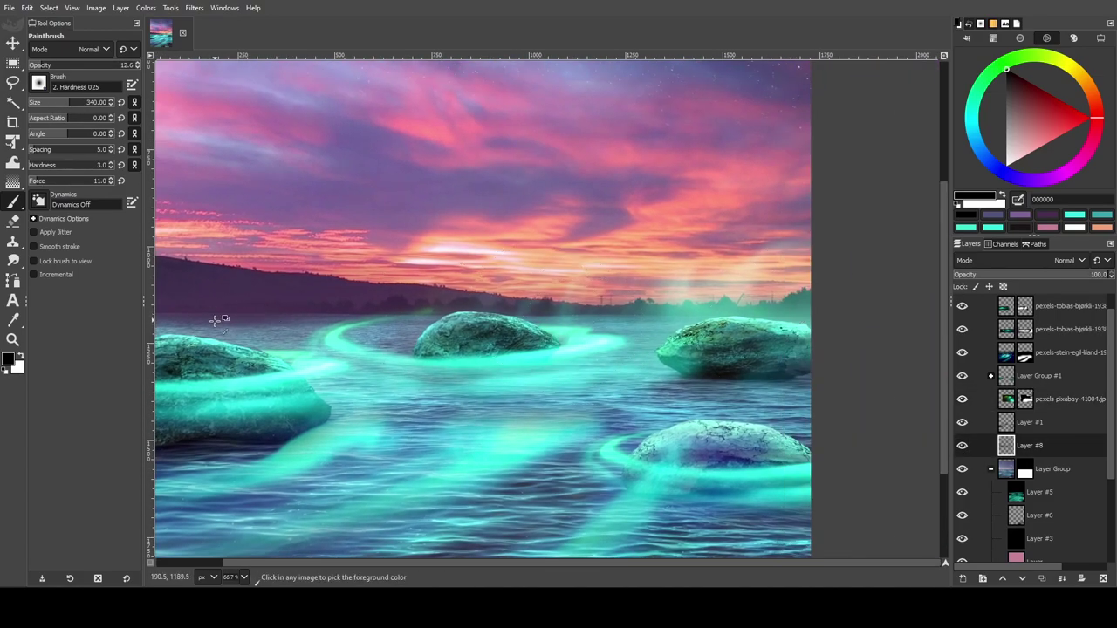
ctrl+click(216, 320)
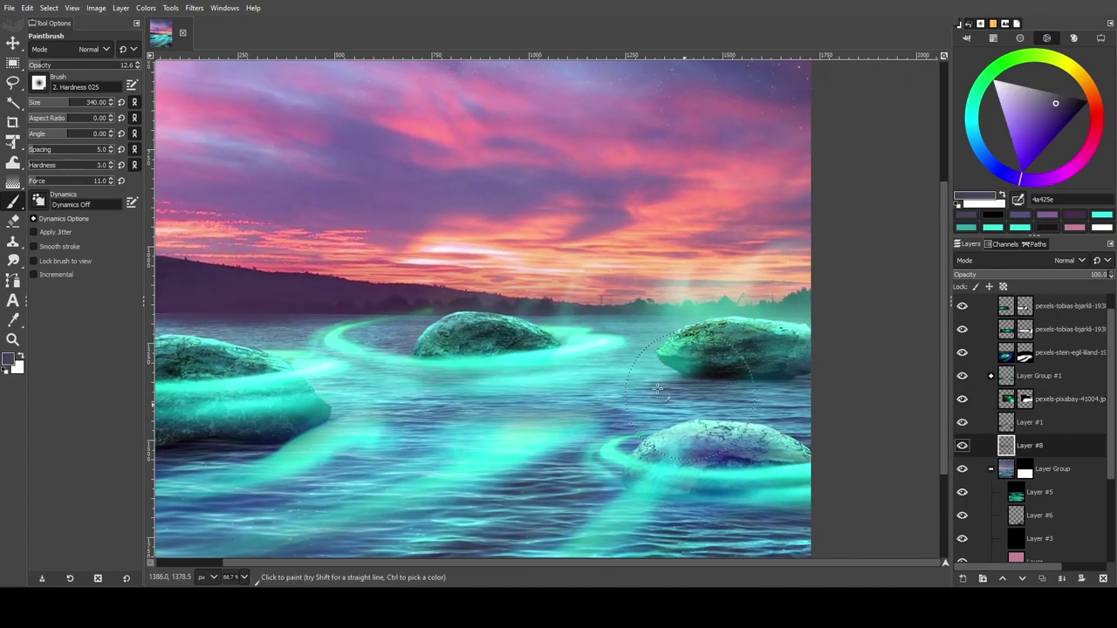
scroll(327, 302, down, 3)
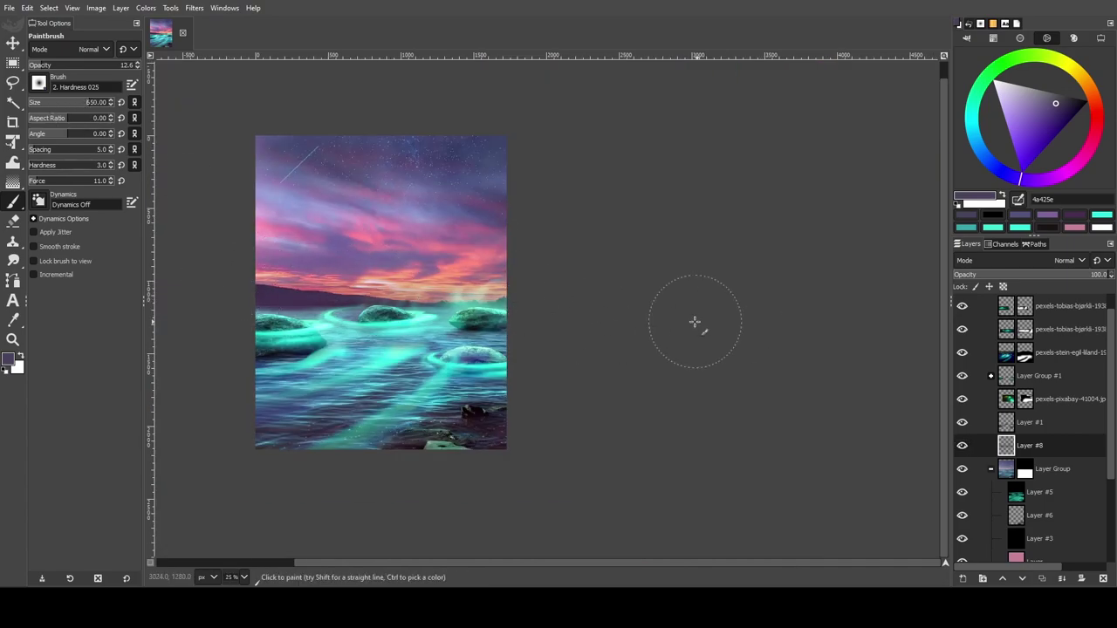
scroll(643, 352, up, 3)
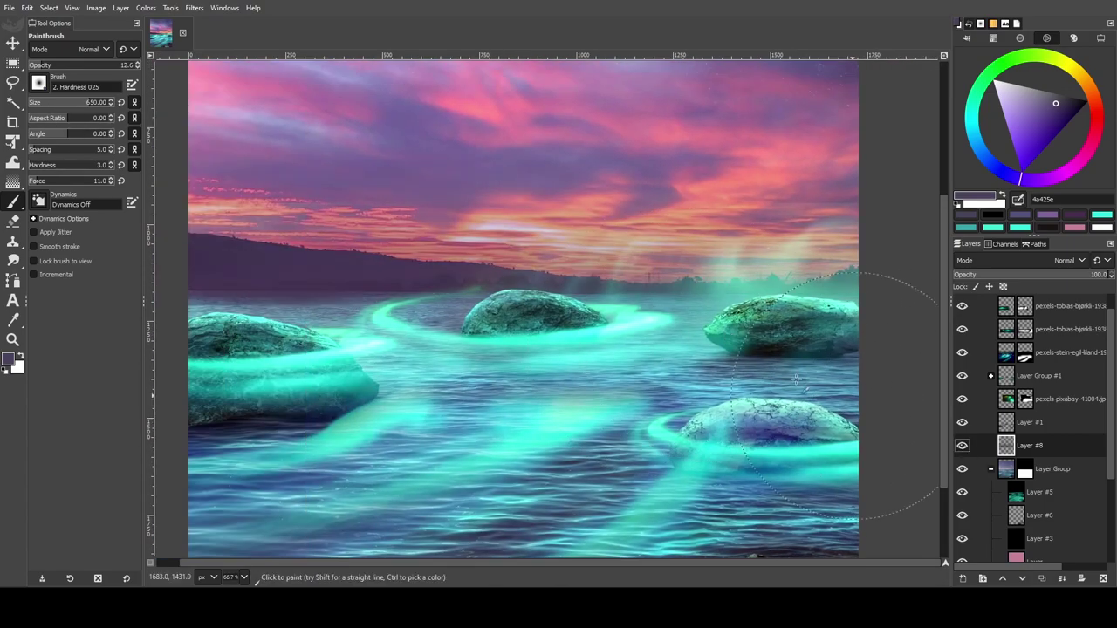
scroll(476, 137, left, 2)
scroll(476, 137, up, 3)
scroll(590, 282, left, 3)
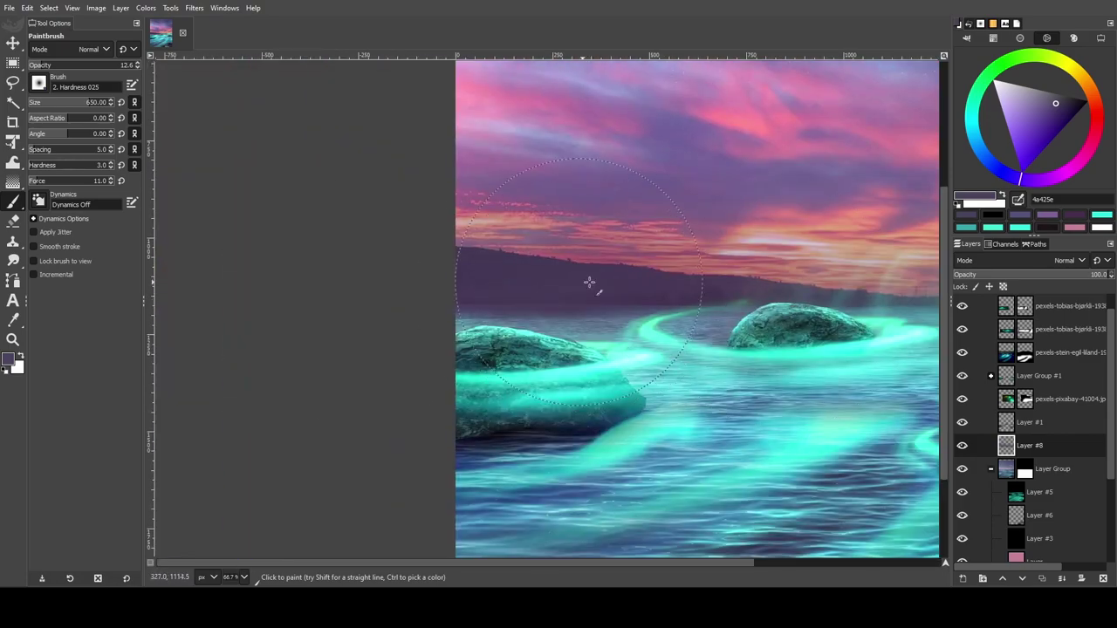
scroll(866, 330, down, 2)
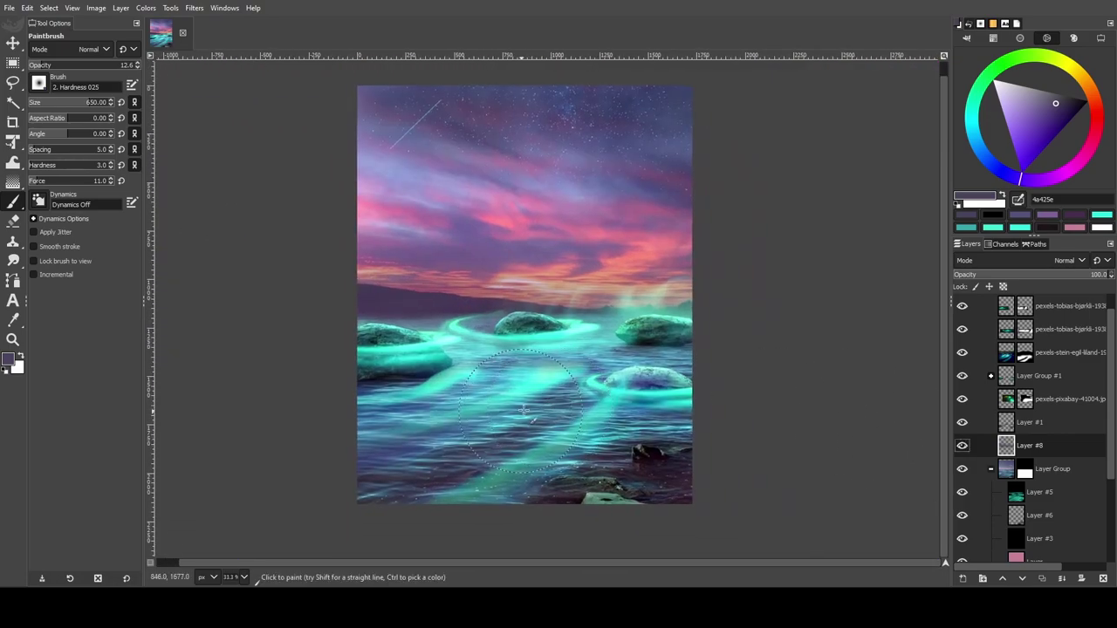
Bring the tree image into the lake scene and scale it onto the middle rock.
click(13, 42)
drag(209, 33, 381, 174)
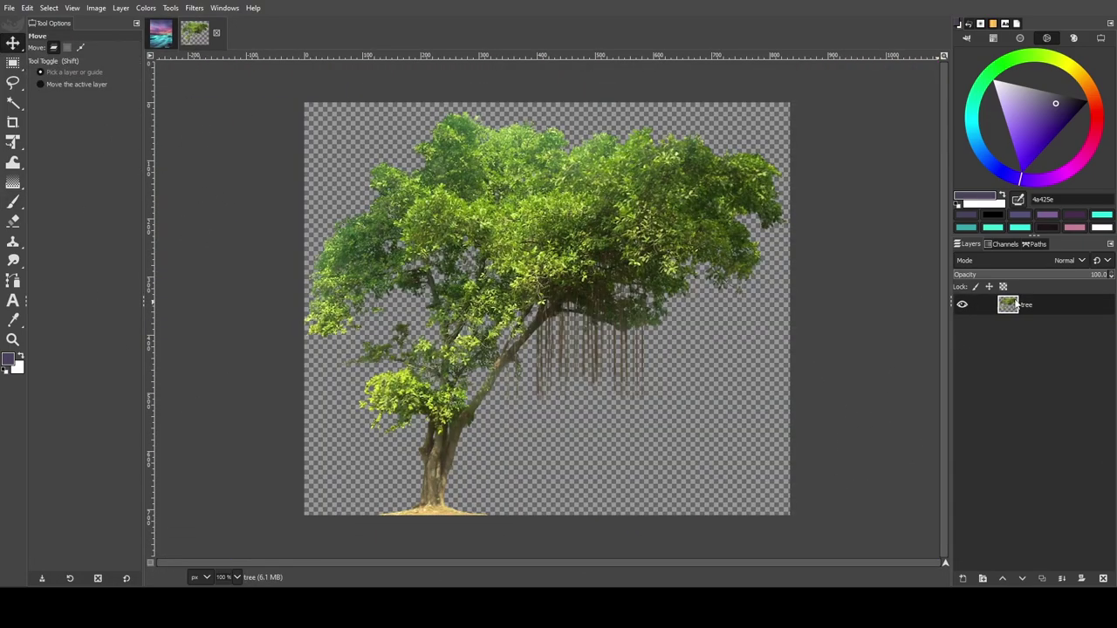
drag(1005, 473, 1008, 329)
key(shift+t)
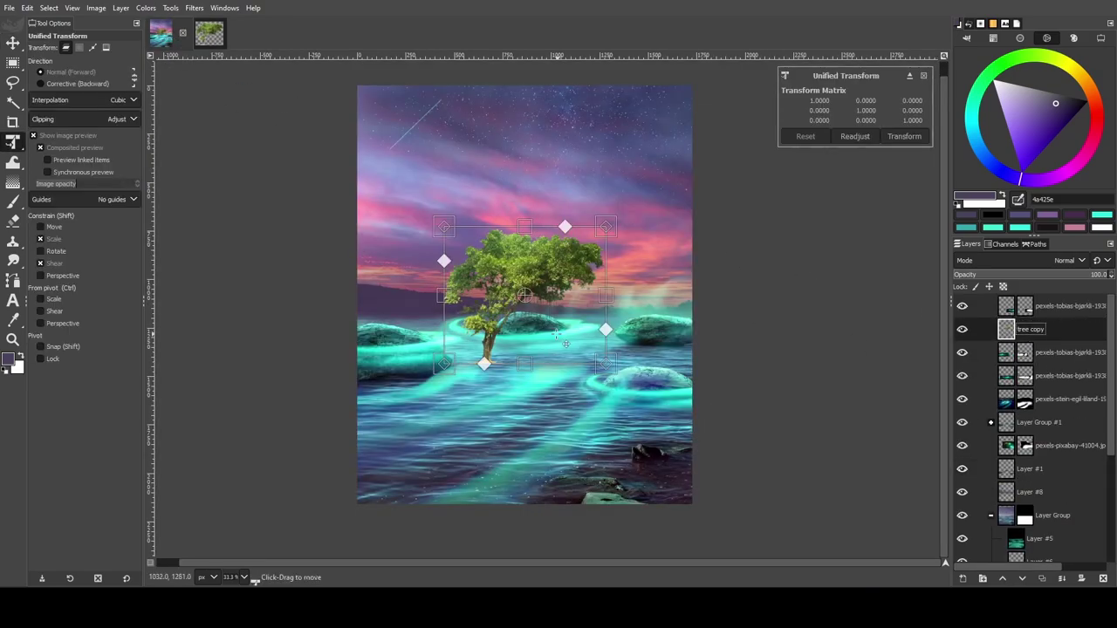
drag(532, 355, 592, 281)
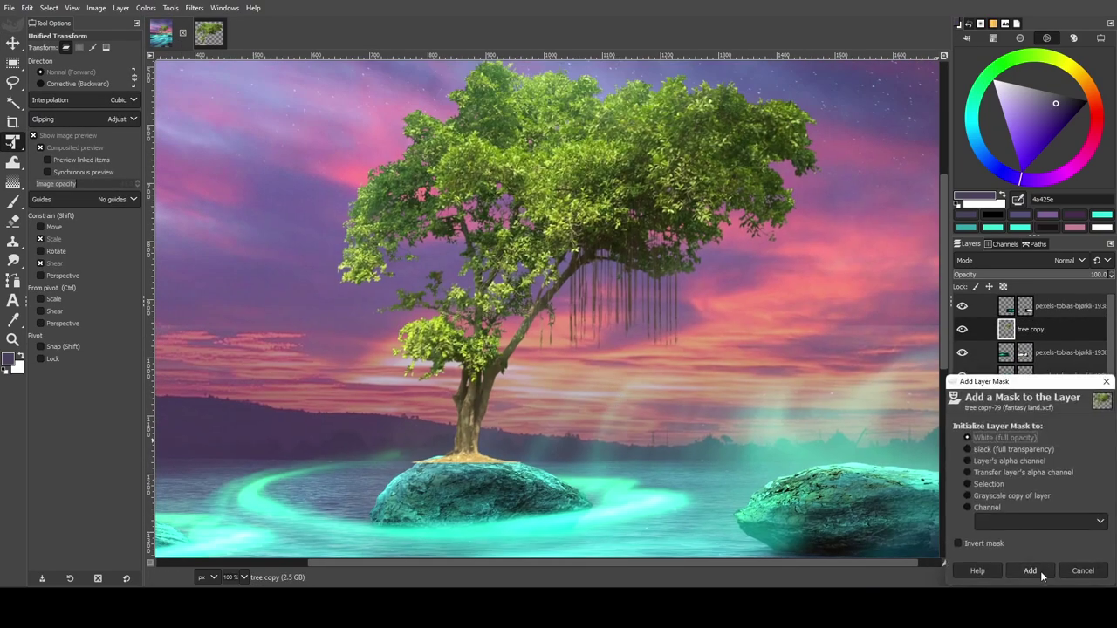
Add a layer mask to the tree and set a black-and-white brush at full opacity.
click(1030, 571)
key(p)
key(d)
scroll(499, 444, up, 3)
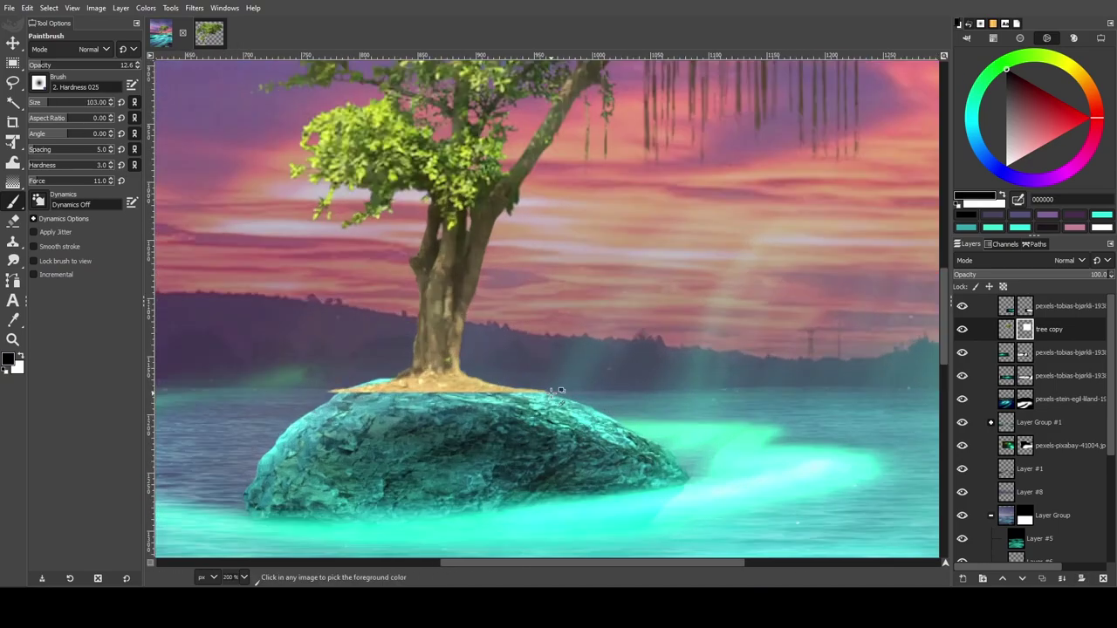
drag(76, 65, 136, 65)
scroll(541, 387, up, 1)
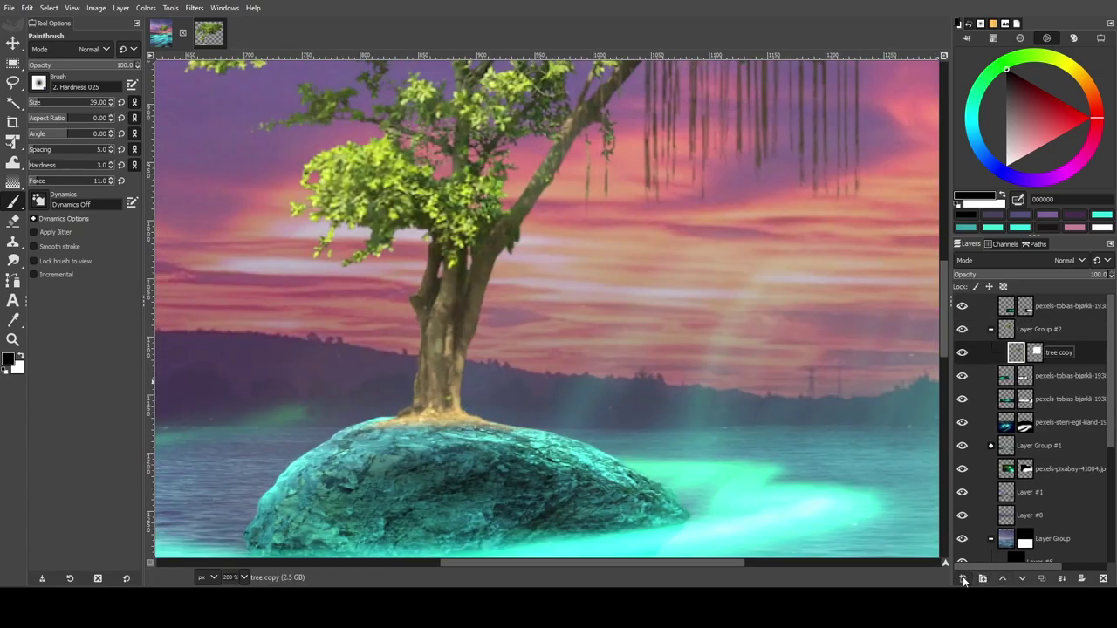
Darken the tree with a Multiply layer at about 80 opacity, grouped below pexels-stein-egil.
click(964, 582)
click(1082, 260)
click(995, 468)
drag(1104, 274, 1080, 274)
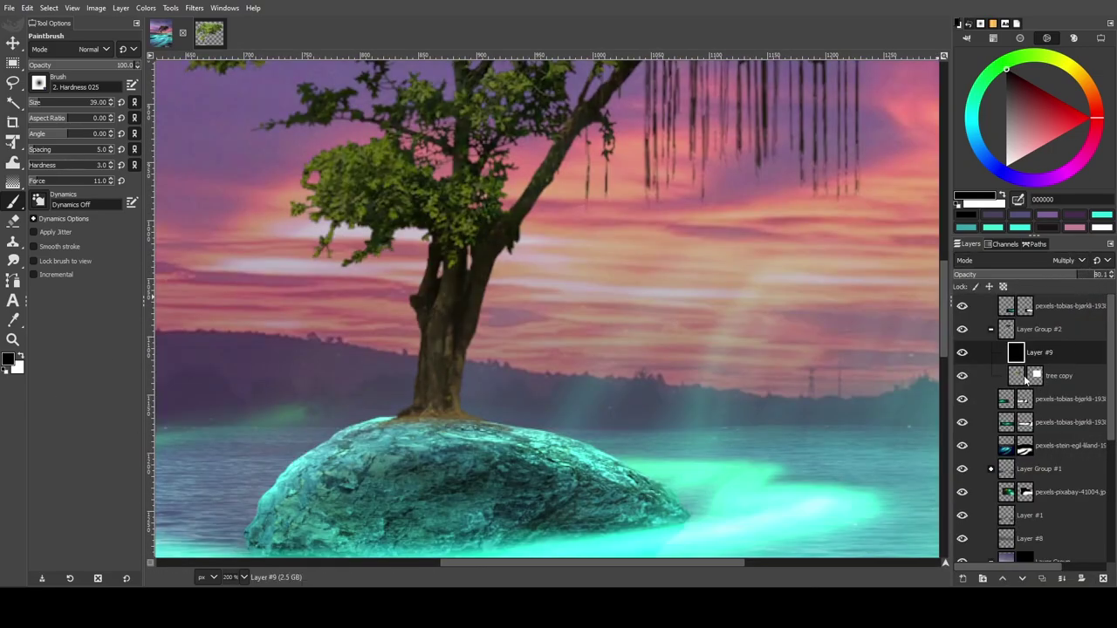
click(992, 330)
drag(1008, 330, 974, 429)
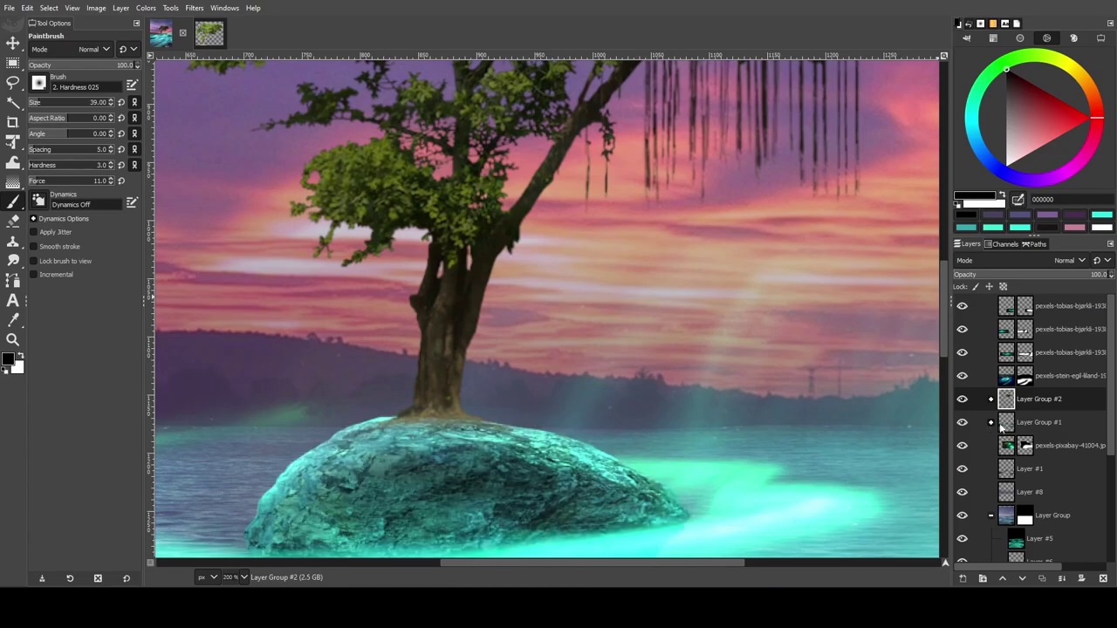
Create an empty Layer #10 inside the rock's Layer Group #1.
click(991, 422)
click(1038, 445)
click(965, 581)
click(1026, 566)
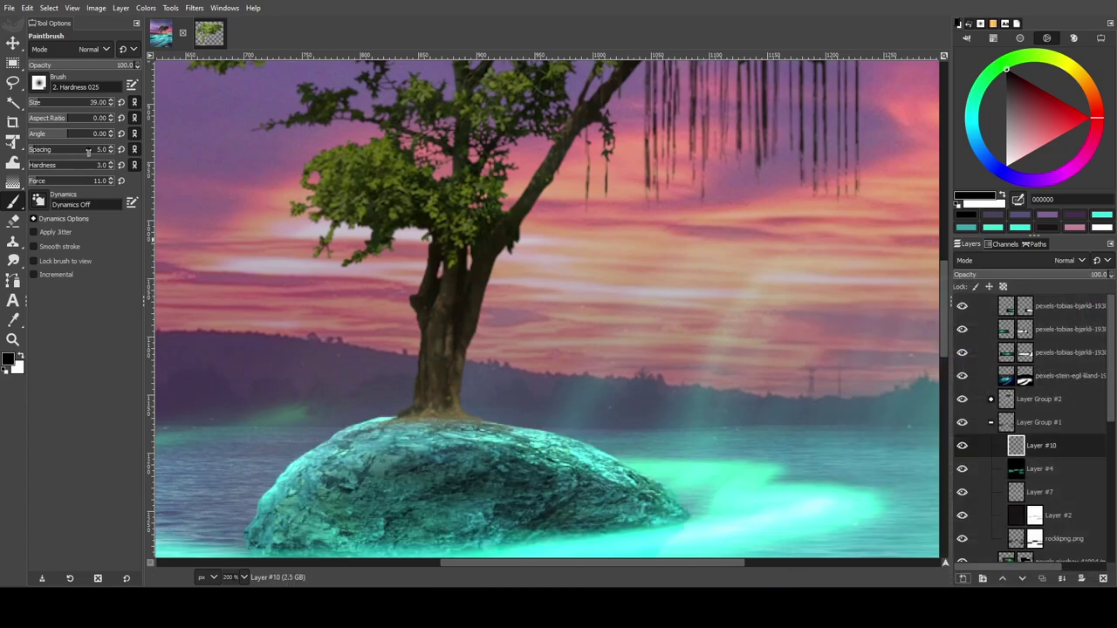
Zoom in on the rock and tree base and set a faint force-25 brush on Layer #10.
scroll(437, 413, up, 1)
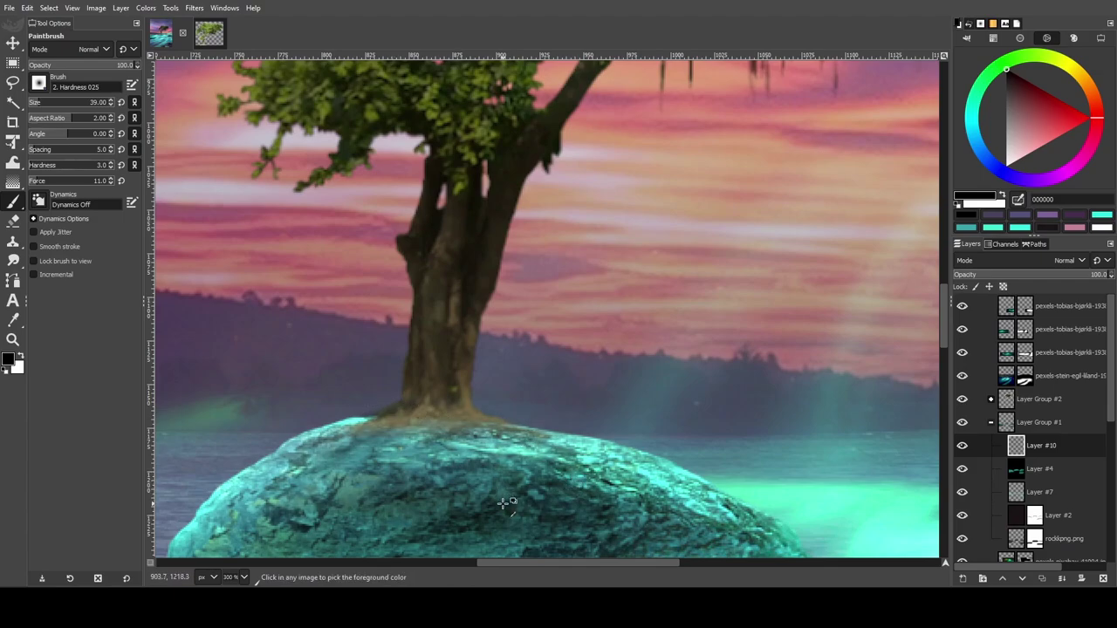
scroll(541, 519, down, 4)
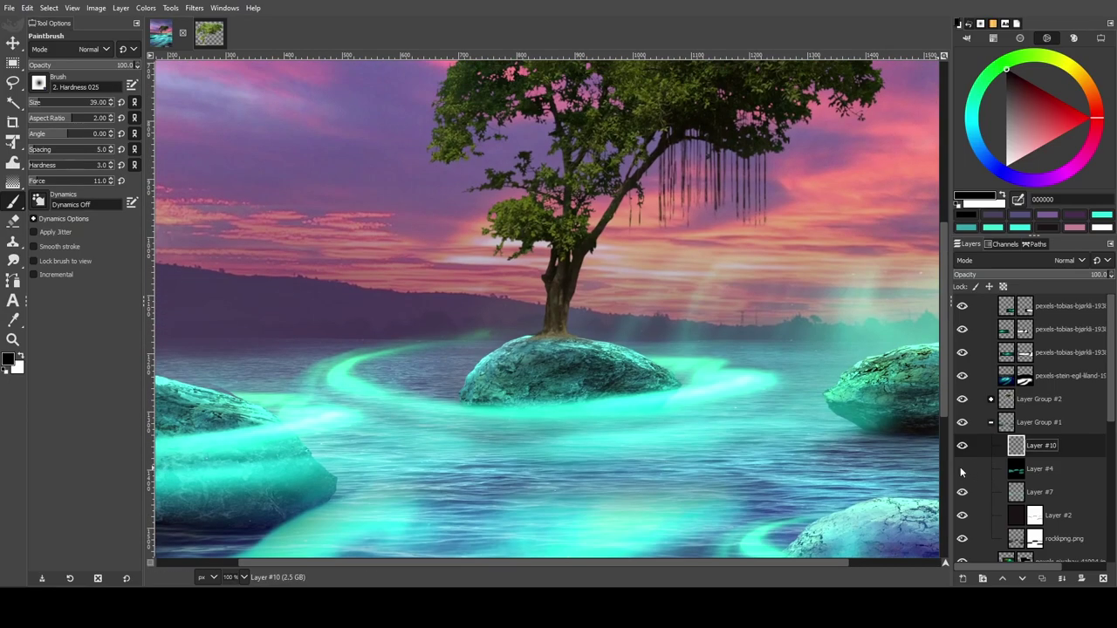
key(3)
click(1039, 469)
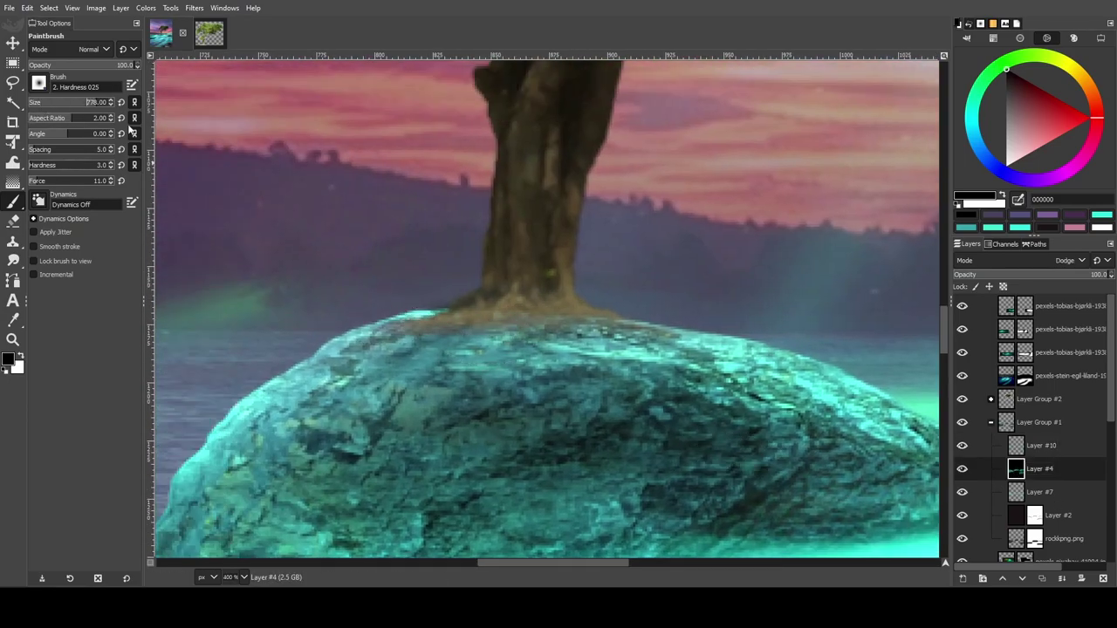
click(112, 181)
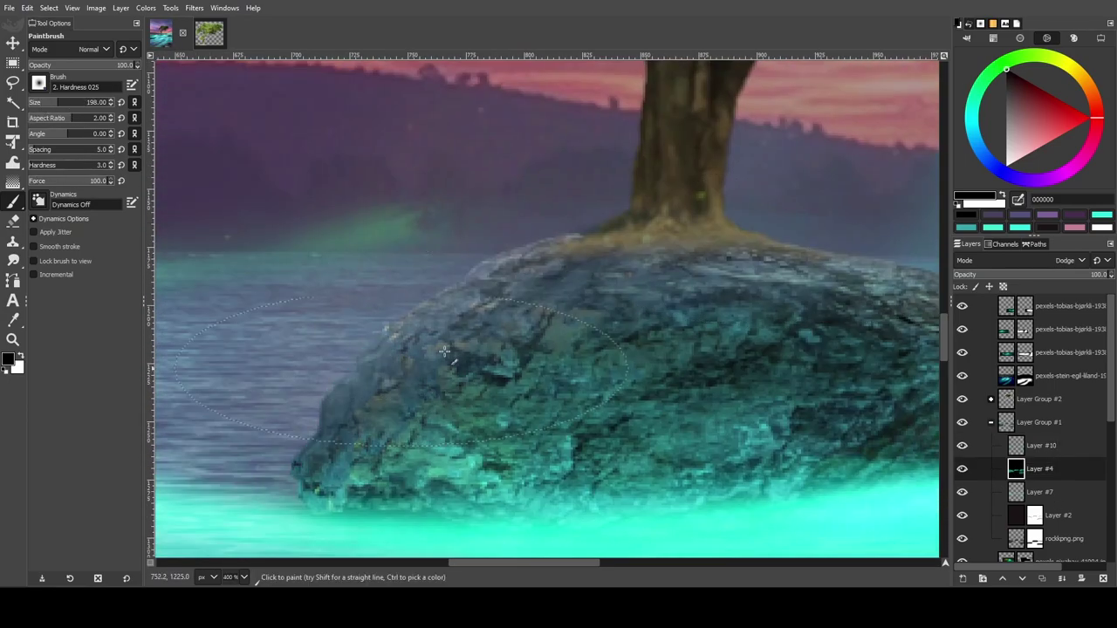
key(Page_Up)
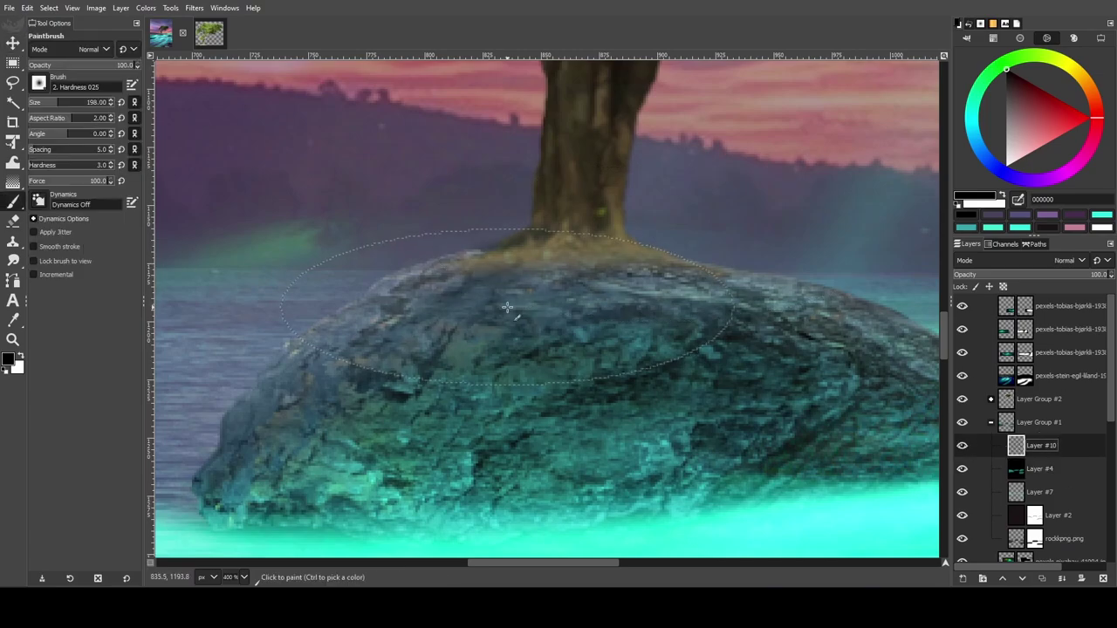
click(50, 181)
click(32, 65)
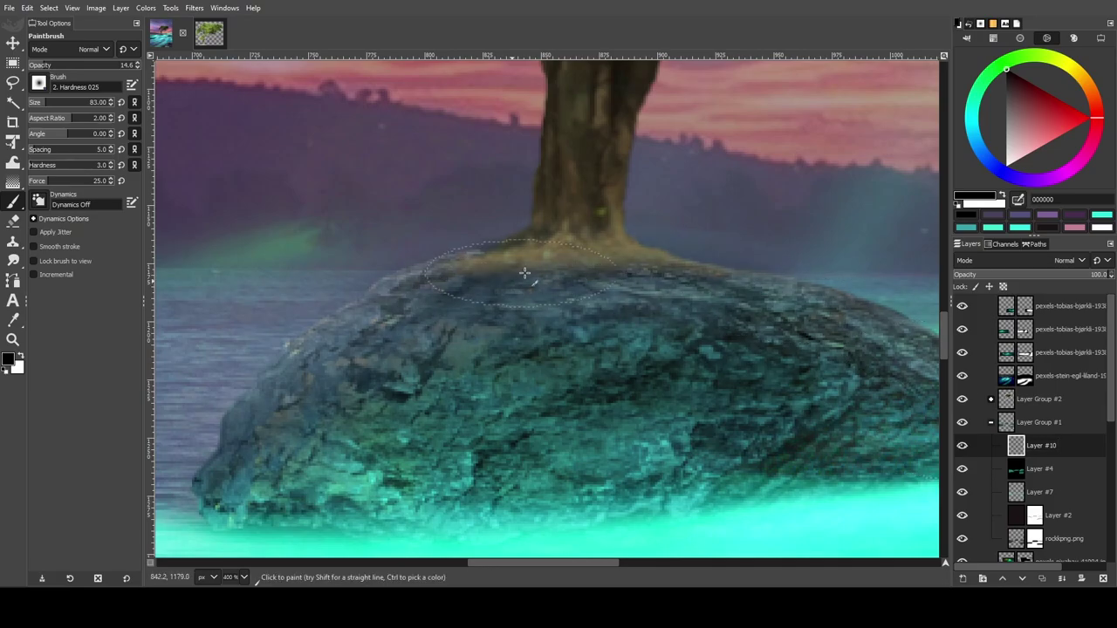
ctrl+scroll(616, 364, down, 2)
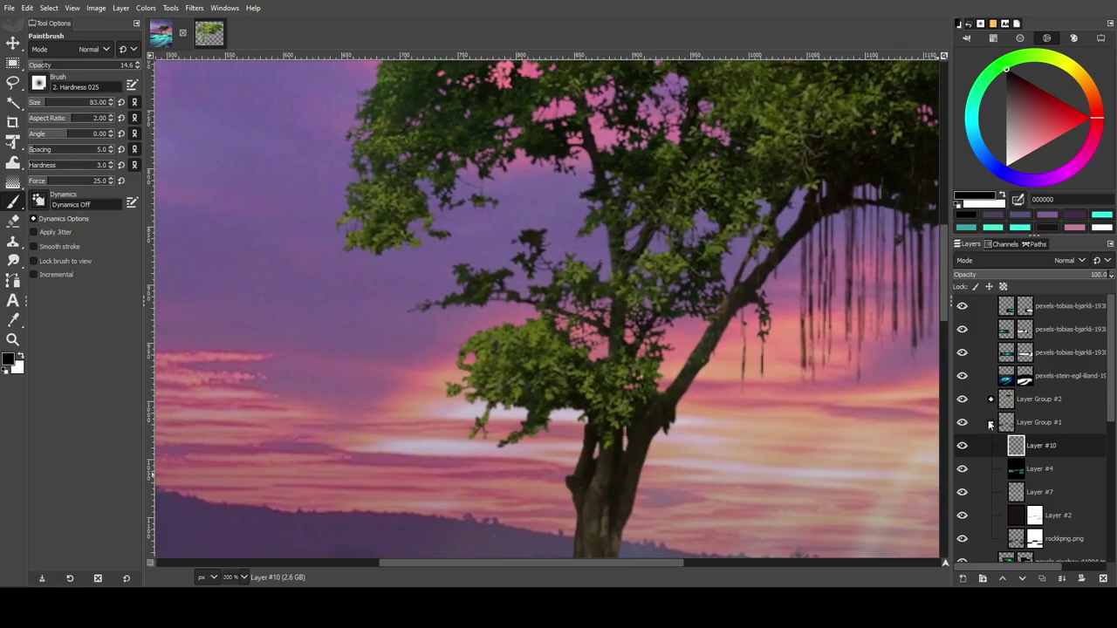
Open Color Balance for the tree and shift its shadows' magenta–green balance toward green.
click(991, 423)
click(991, 399)
click(146, 8)
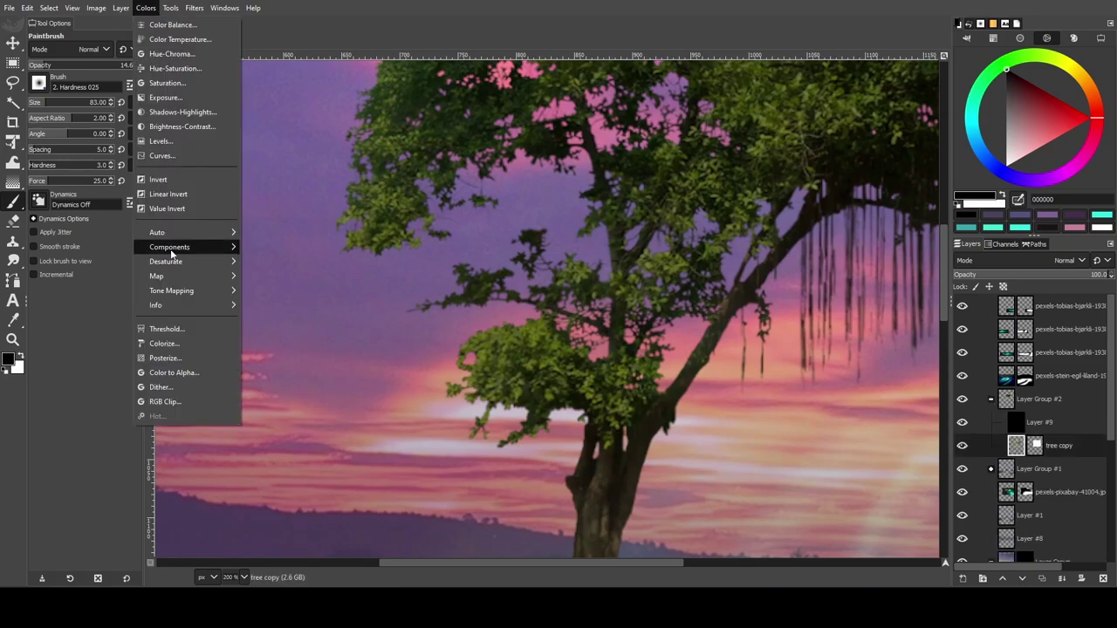
click(181, 27)
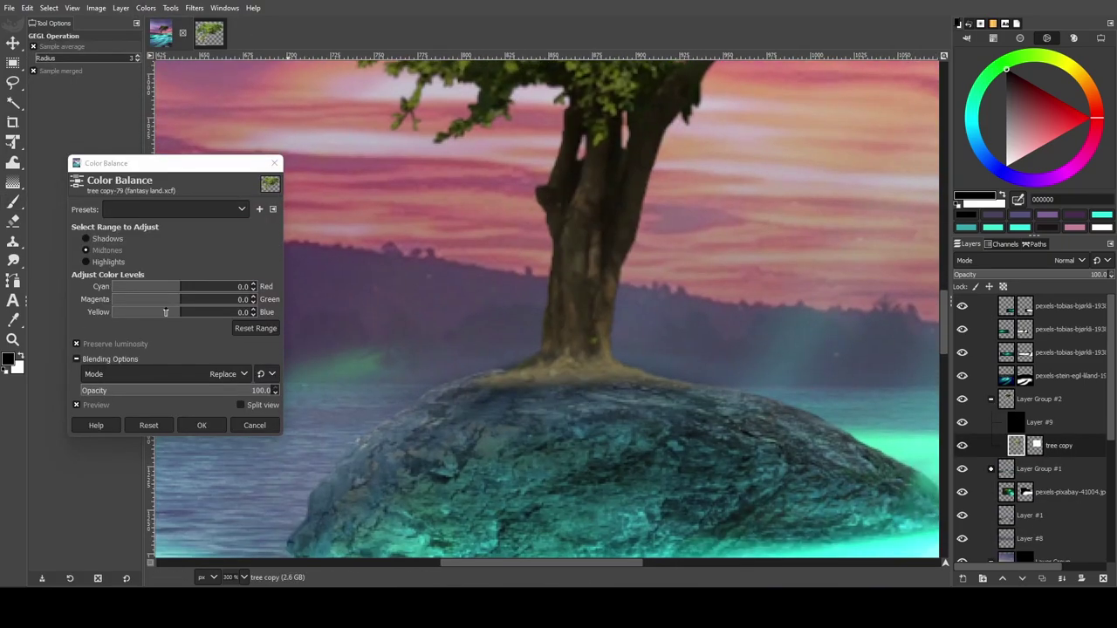
click(166, 303)
drag(166, 303, 177, 303)
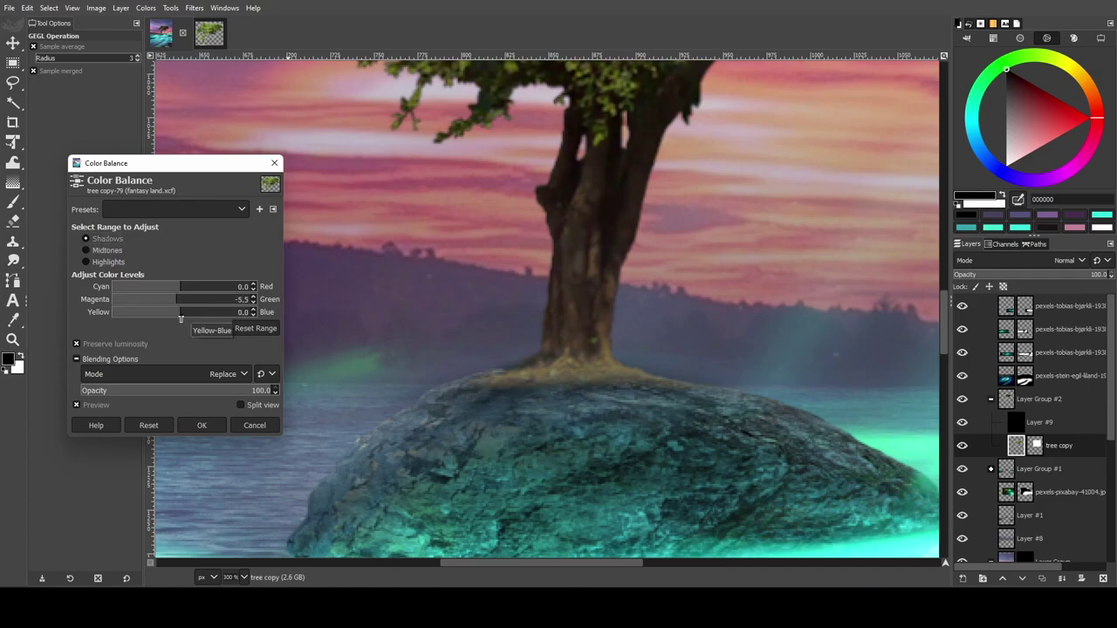
click(201, 303)
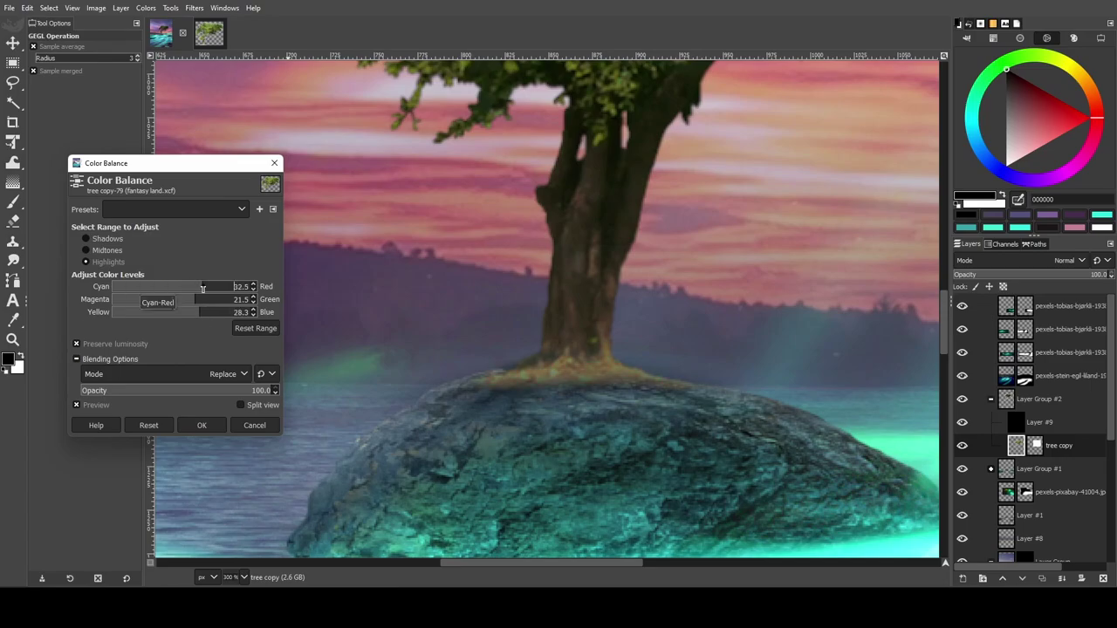
Push the tree's midtones and shadows toward blue and apply the colour balance.
ctrl+scroll(607, 369, down, 2)
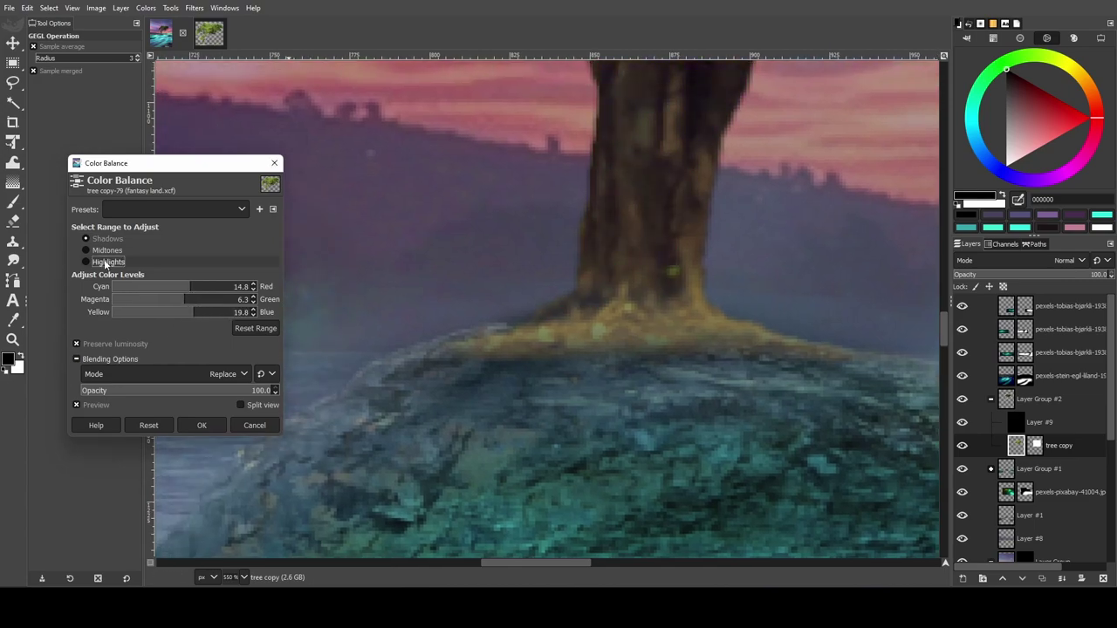
click(108, 250)
click(206, 312)
key(Down)
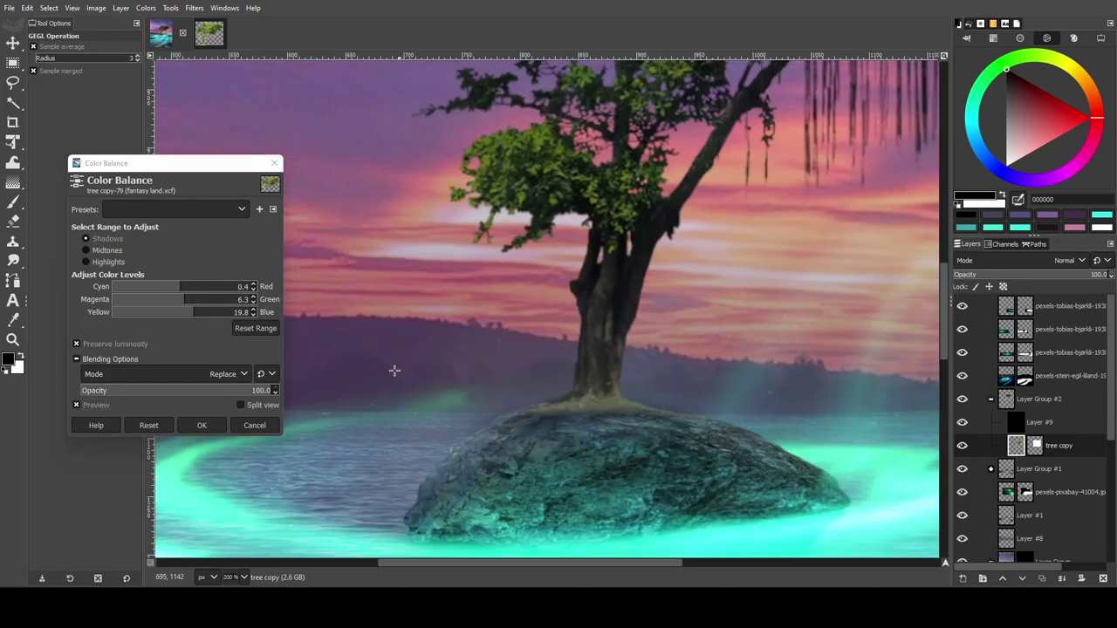
key(3)
click(198, 316)
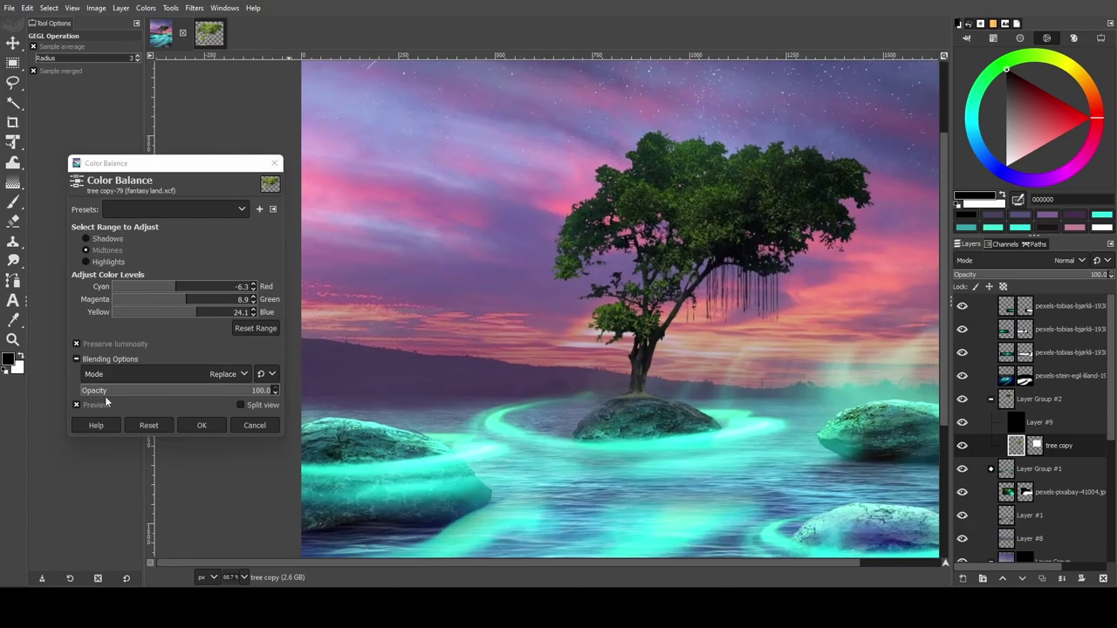
click(201, 425)
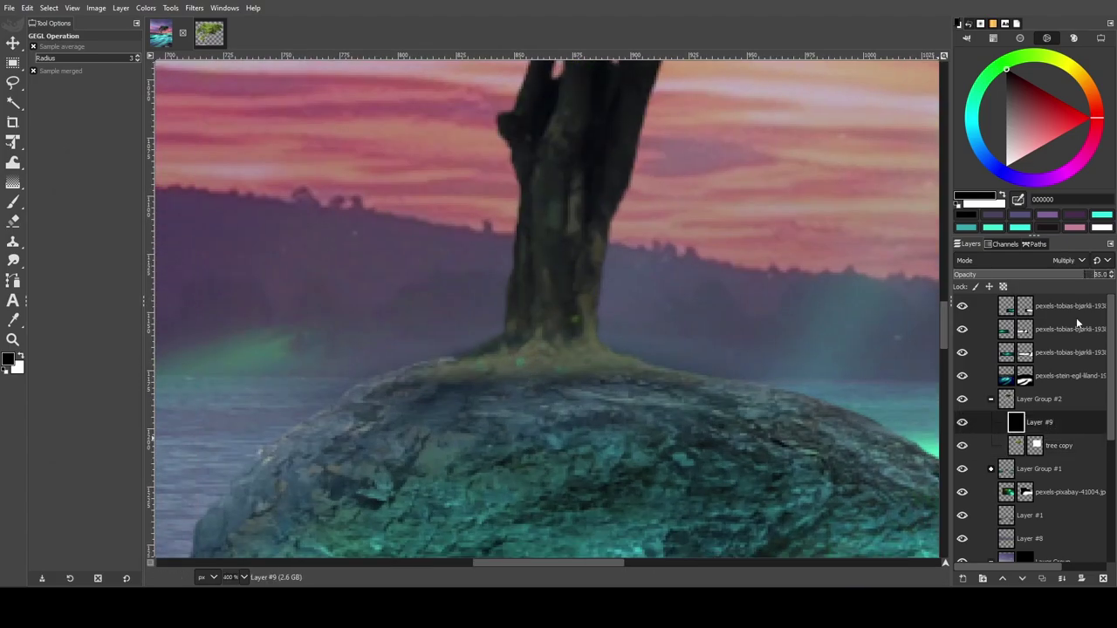
Check Layer #11's blend-mode list, leave it unchanged, and inspect the scene.
click(1065, 260)
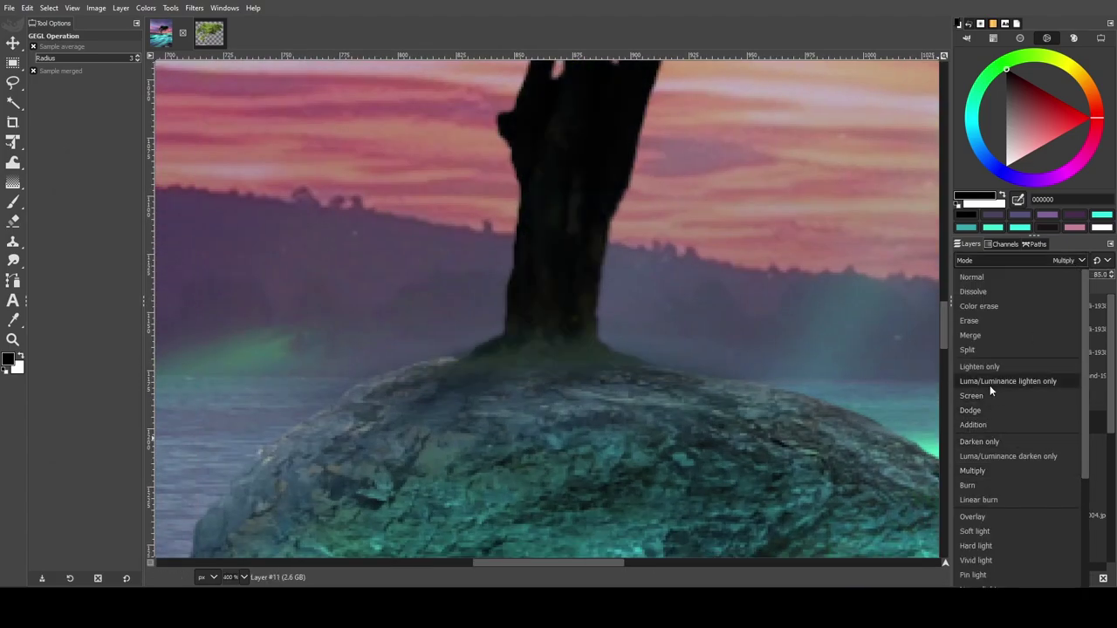
key(Escape)
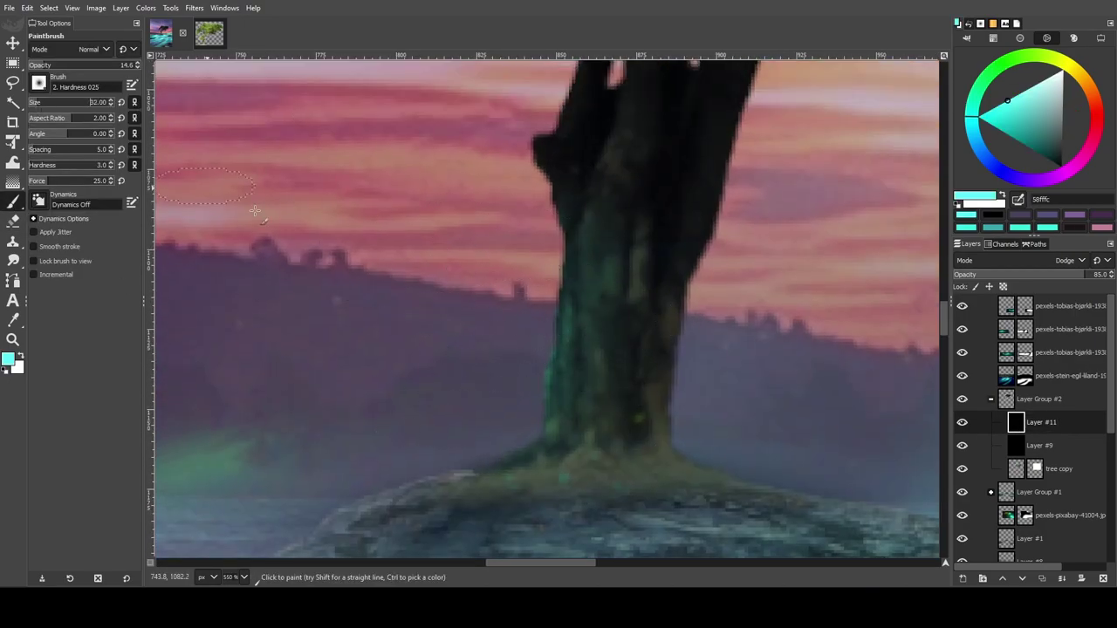
scroll(528, 401, down, 3)
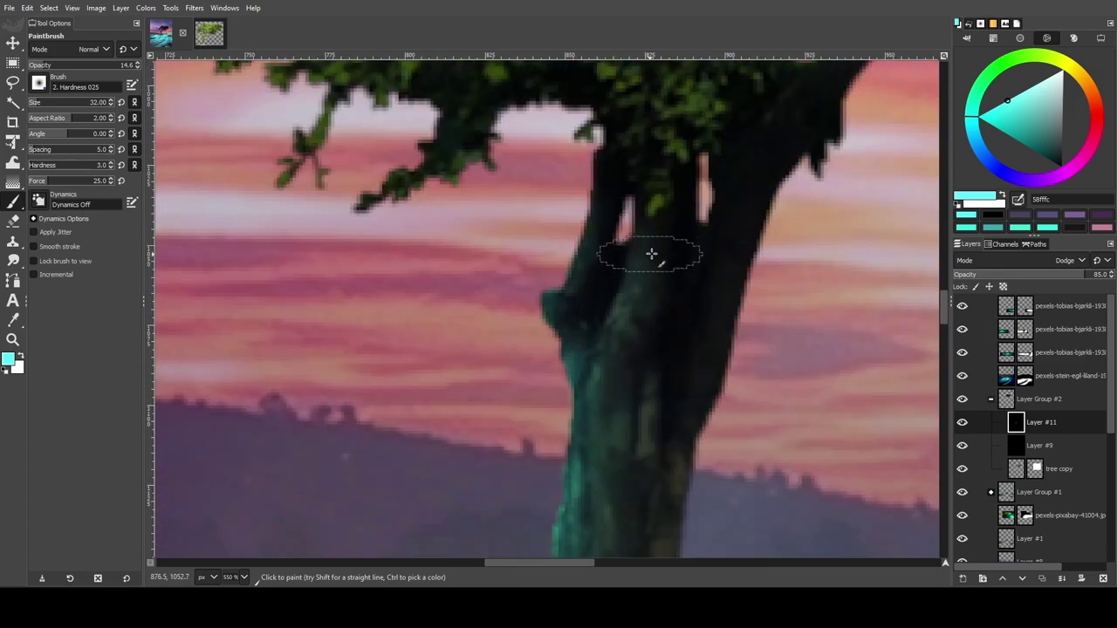
scroll(575, 394, down, 3)
scroll(576, 395, down, 1)
scroll(685, 252, up, 2)
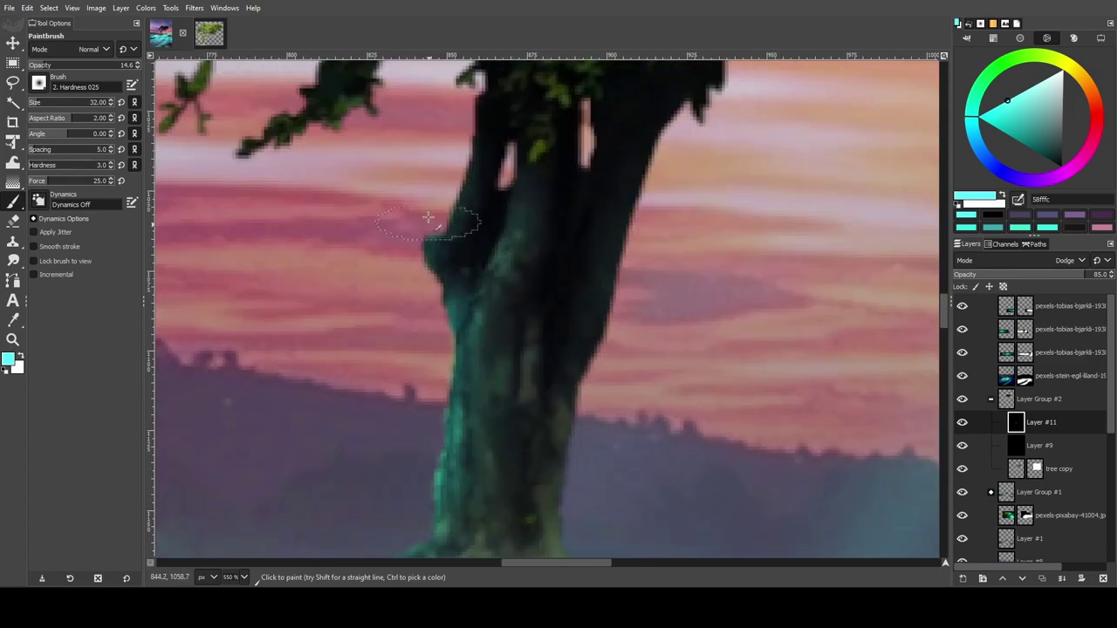
scroll(450, 225, down, 5)
scroll(371, 483, up, 3)
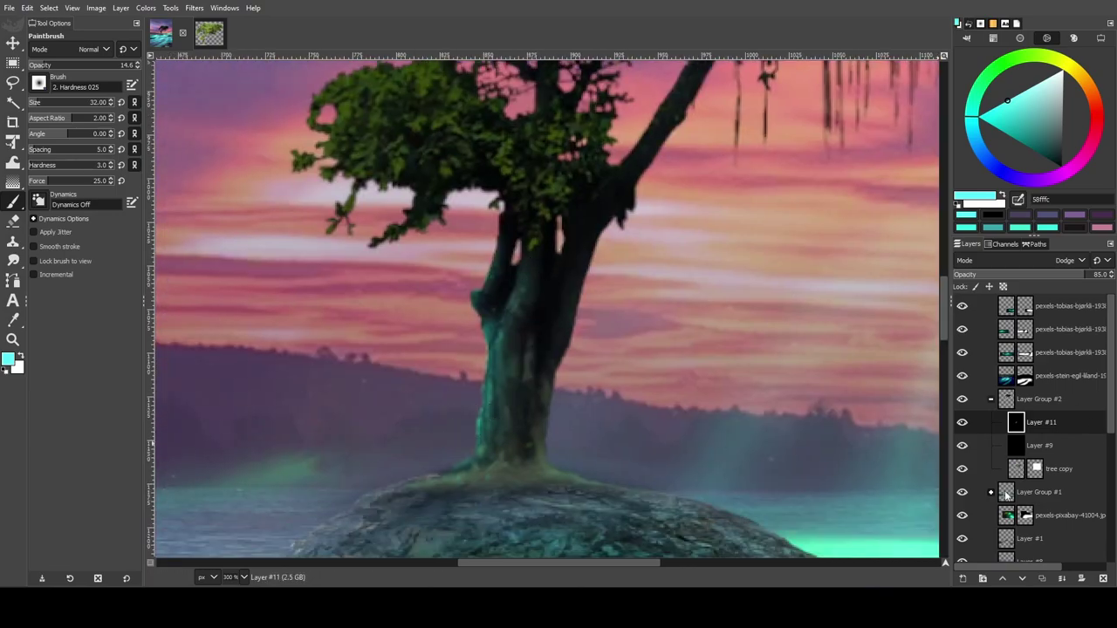
Expand the first layer group and select Layer #4 while reviewing the tree.
click(991, 493)
click(1039, 539)
scroll(454, 494, left, 3)
scroll(436, 378, down, 3)
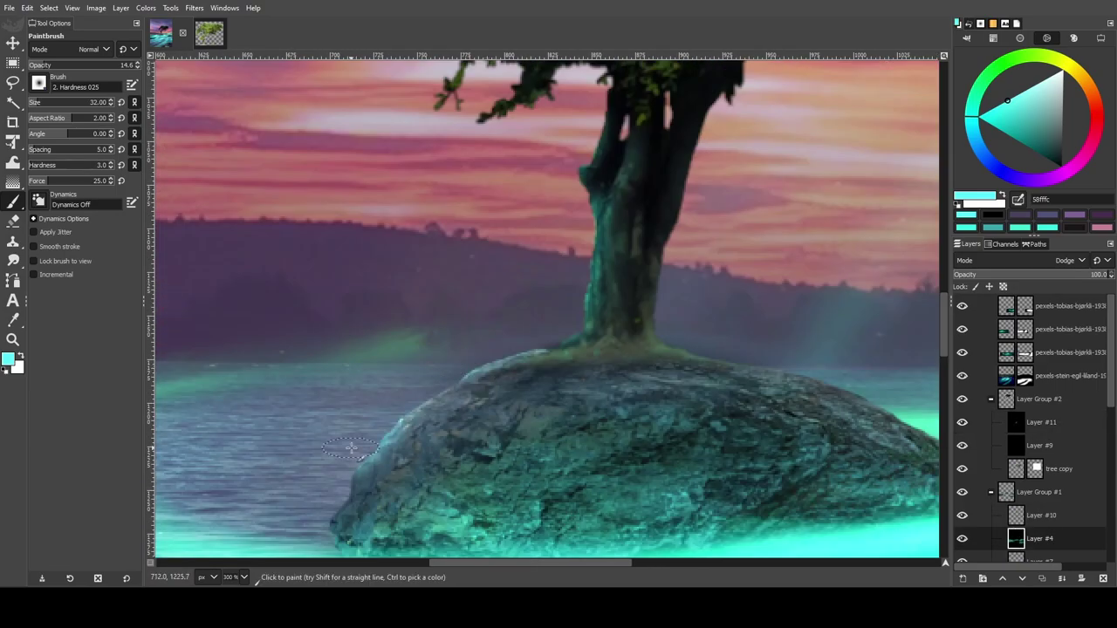
scroll(351, 448, down, 2)
scroll(349, 445, up, 2)
scroll(187, 392, up, 1)
scroll(306, 482, up, 1)
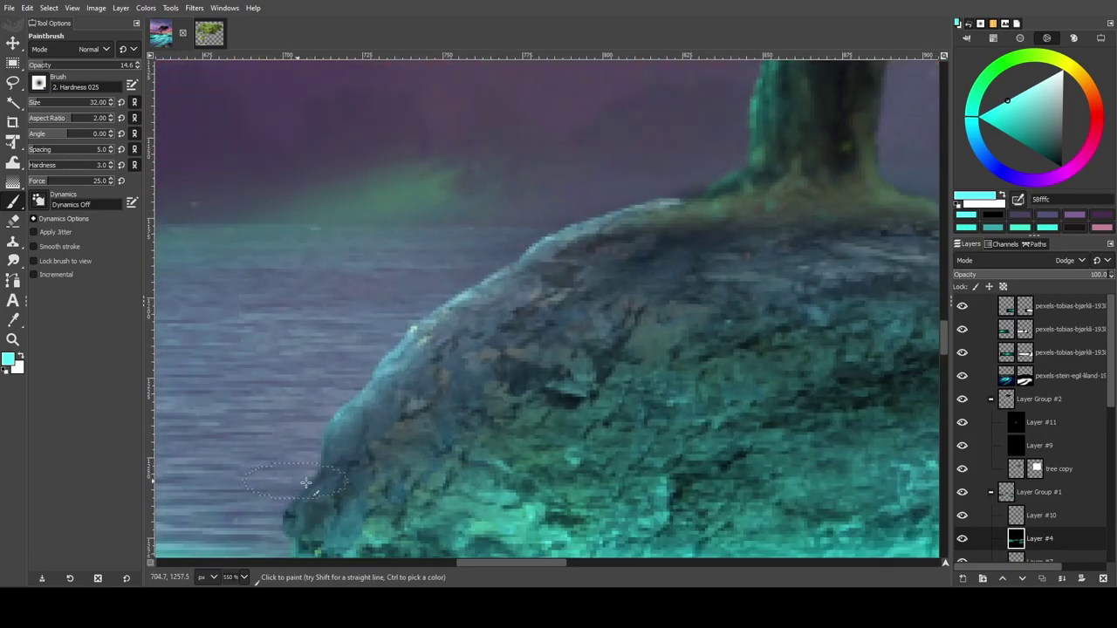
scroll(305, 482, down, 5)
scroll(436, 262, up, 3)
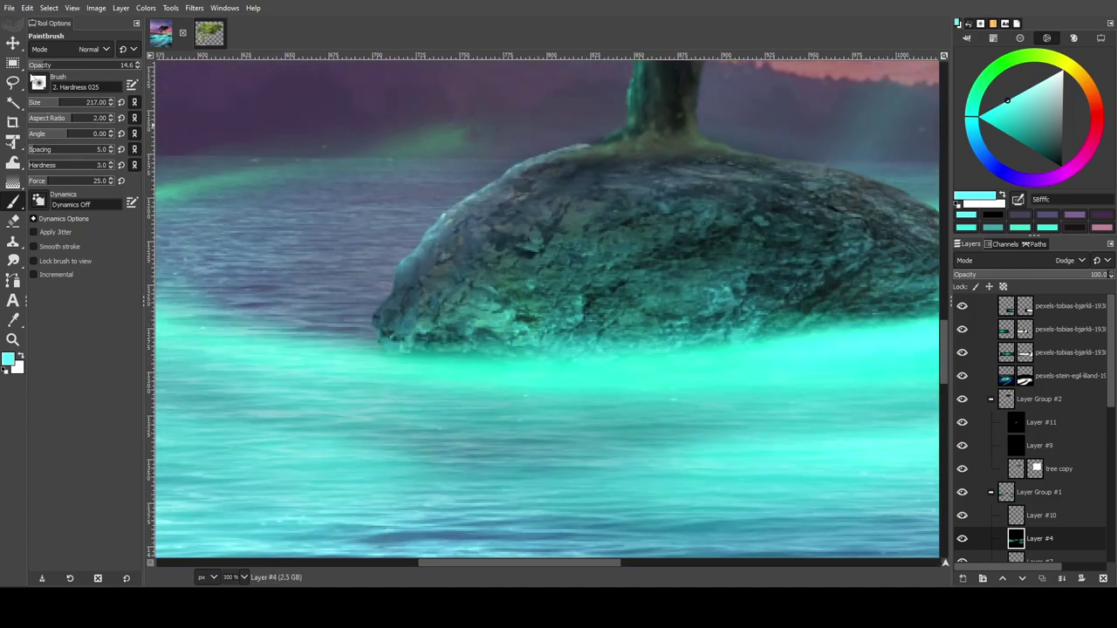
scroll(488, 231, down, 1)
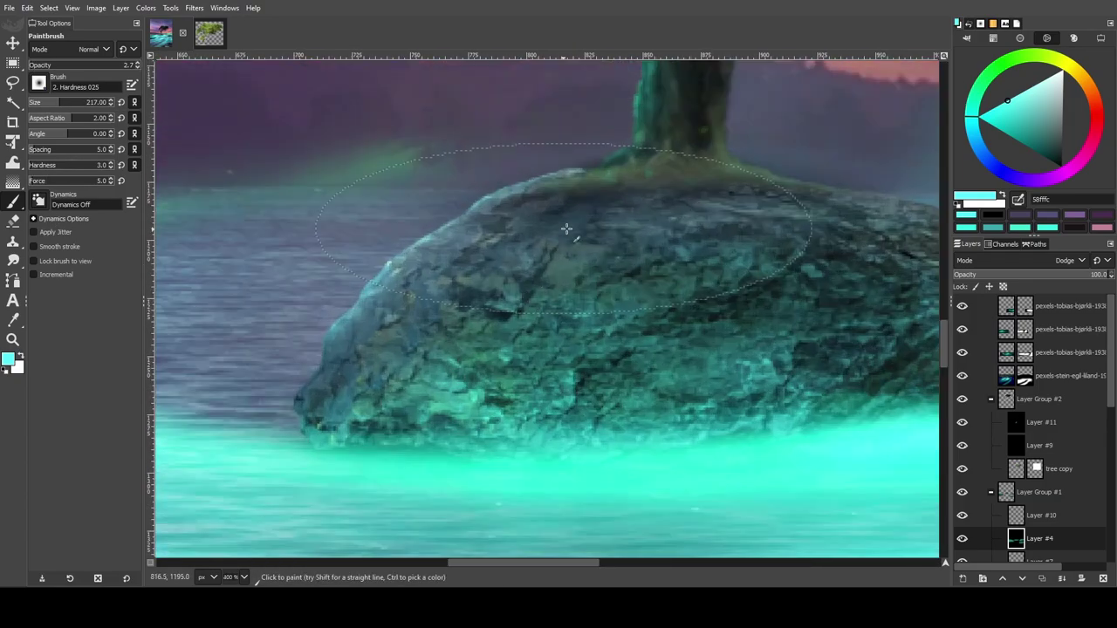
scroll(611, 312, down, 2)
scroll(560, 266, up, 2)
key(Page_Up)
key(Page_Up)
key(Page_Up)
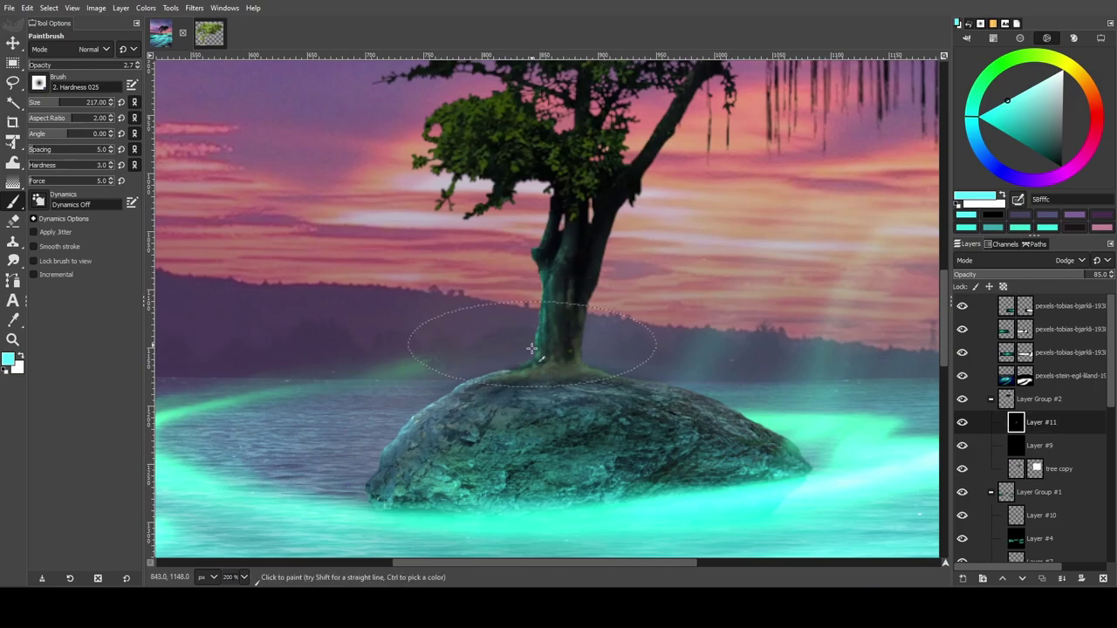
Show Layer #11 again and sample the purple sky, then the cyan ring colour.
click(962, 423)
scroll(367, 273, up, 3)
scroll(368, 272, up, 3)
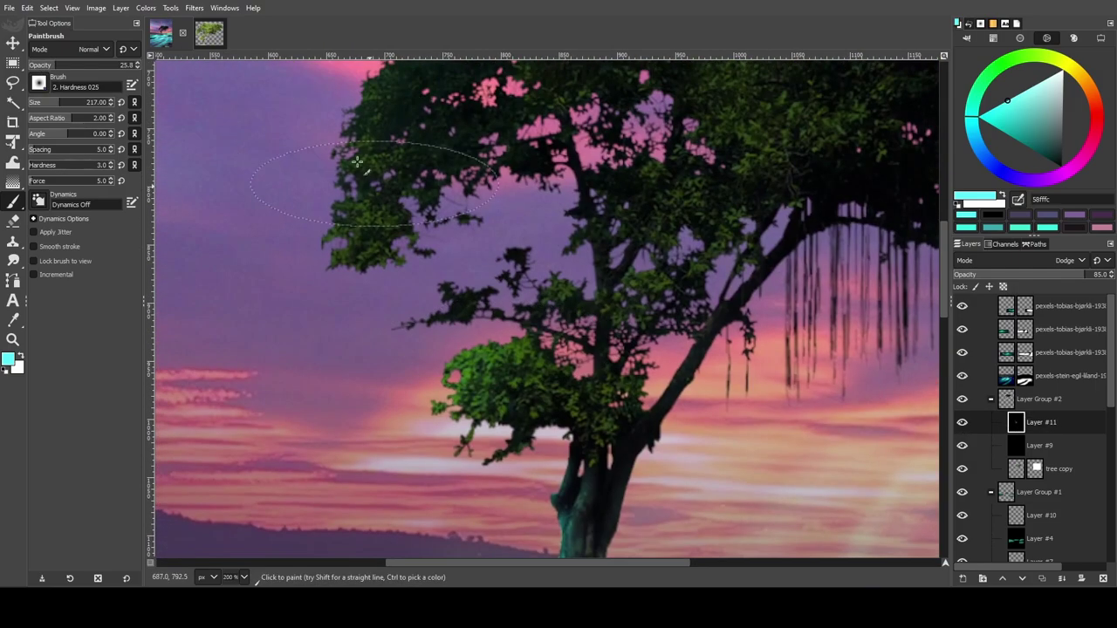
scroll(368, 272, up, 2)
scroll(367, 272, down, 2)
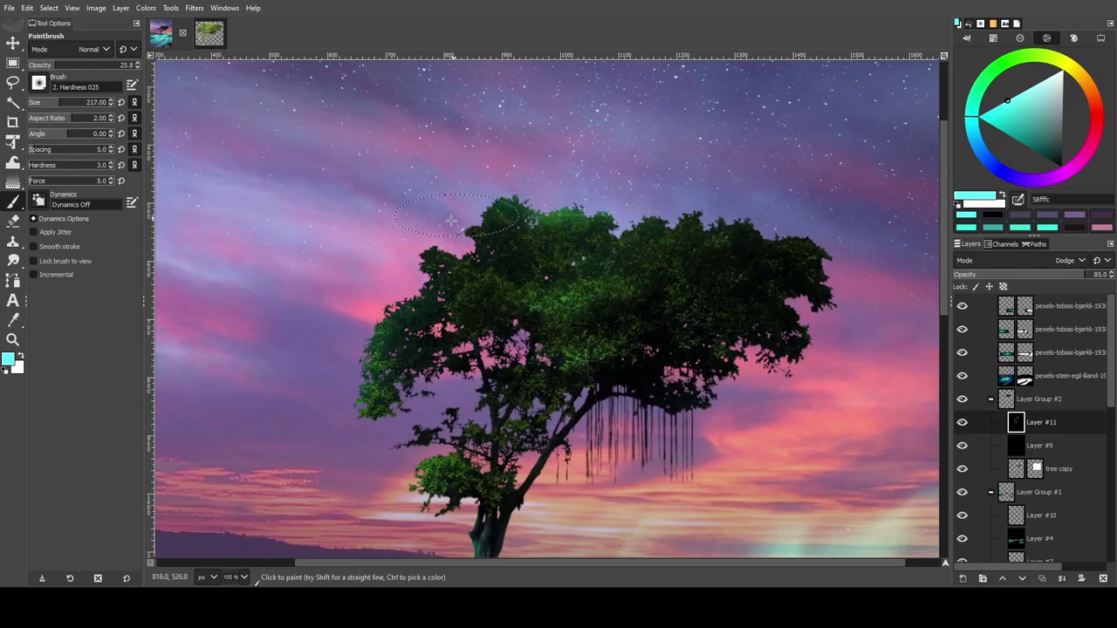
ctrl+click(558, 211)
scroll(574, 242, down, 5)
scroll(573, 242, down, 3)
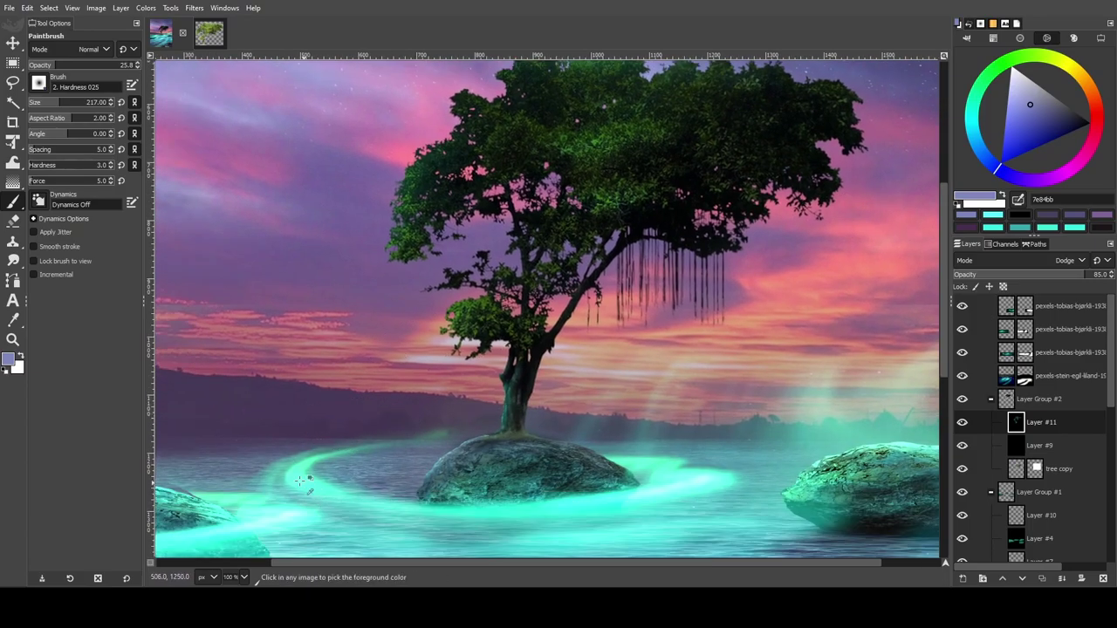
ctrl+click(489, 476)
scroll(385, 331, down, 3)
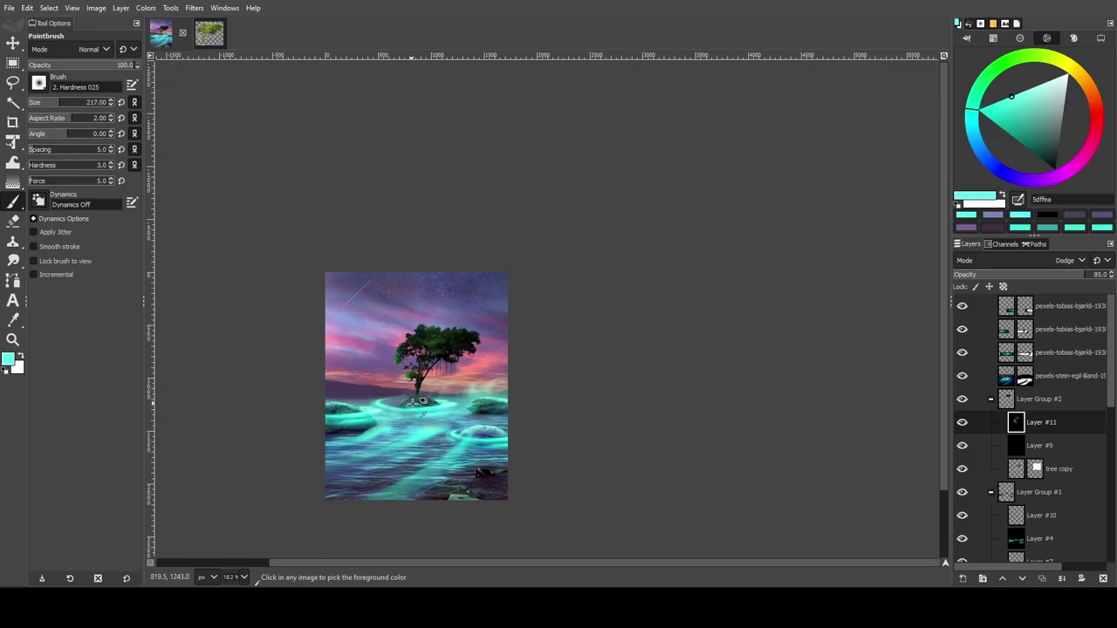
scroll(790, 309, up, 5)
scroll(790, 309, up, 3)
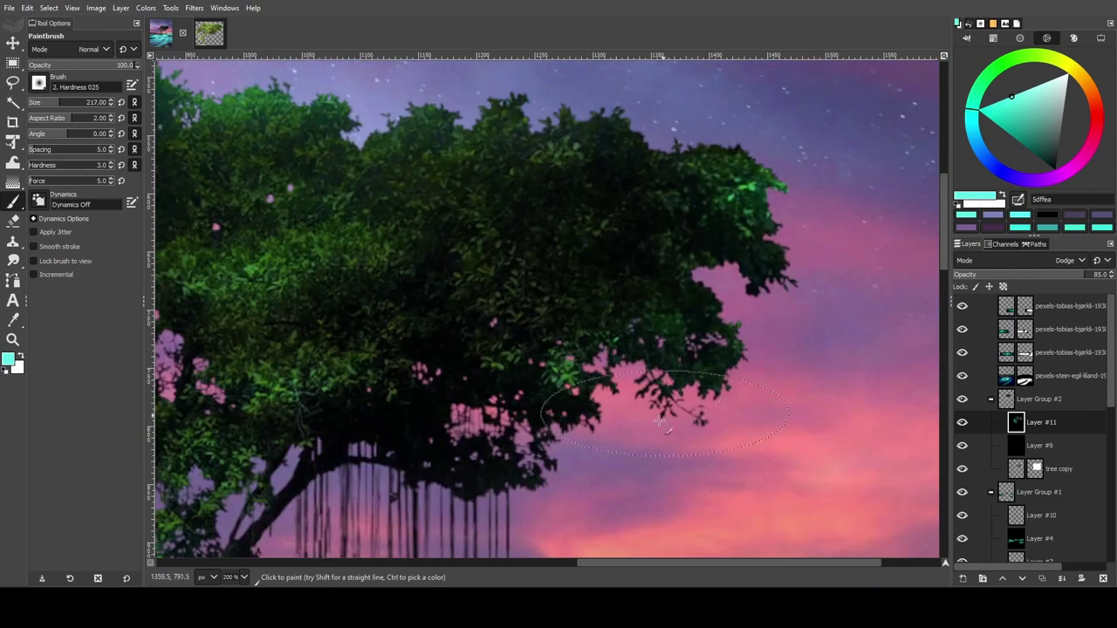
scroll(649, 213, left, 3)
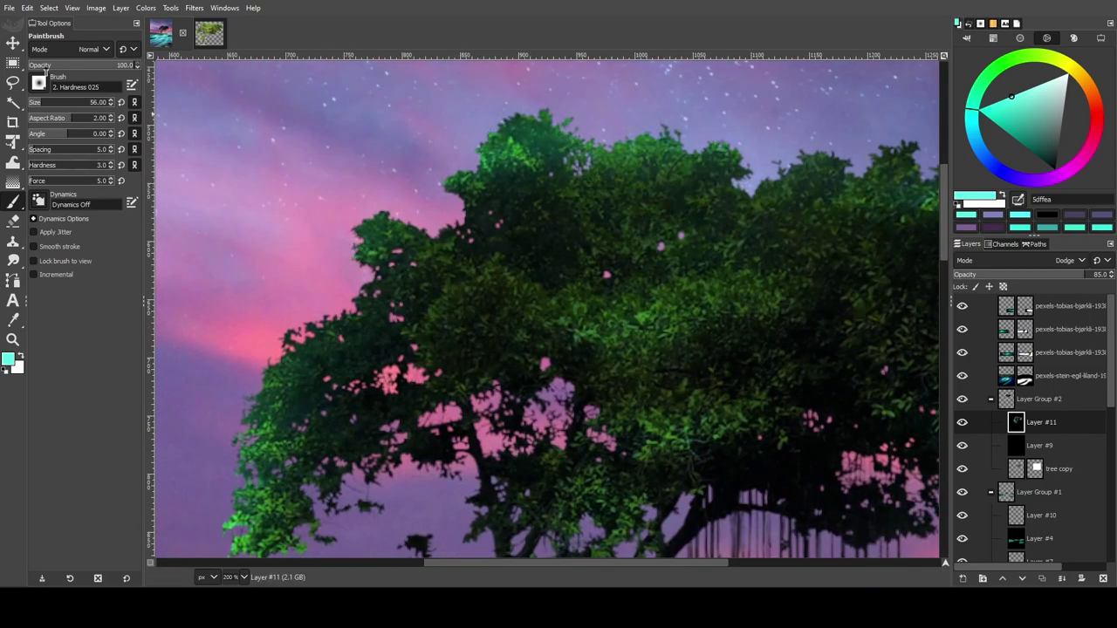
Set the brush to 16.5 opacity and size 272, then select the tree copy outline.
click(47, 66)
click(54, 103)
scroll(544, 229, down, 4)
scroll(543, 228, up, 5)
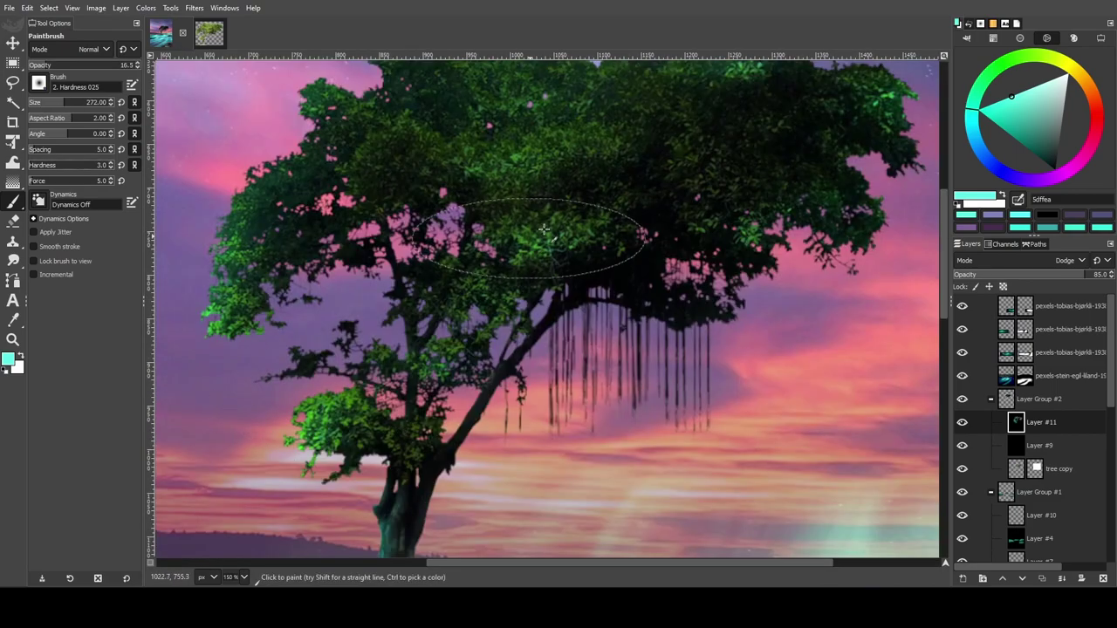
scroll(603, 274, up, 3)
scroll(611, 349, down, 3)
scroll(656, 400, up, 4)
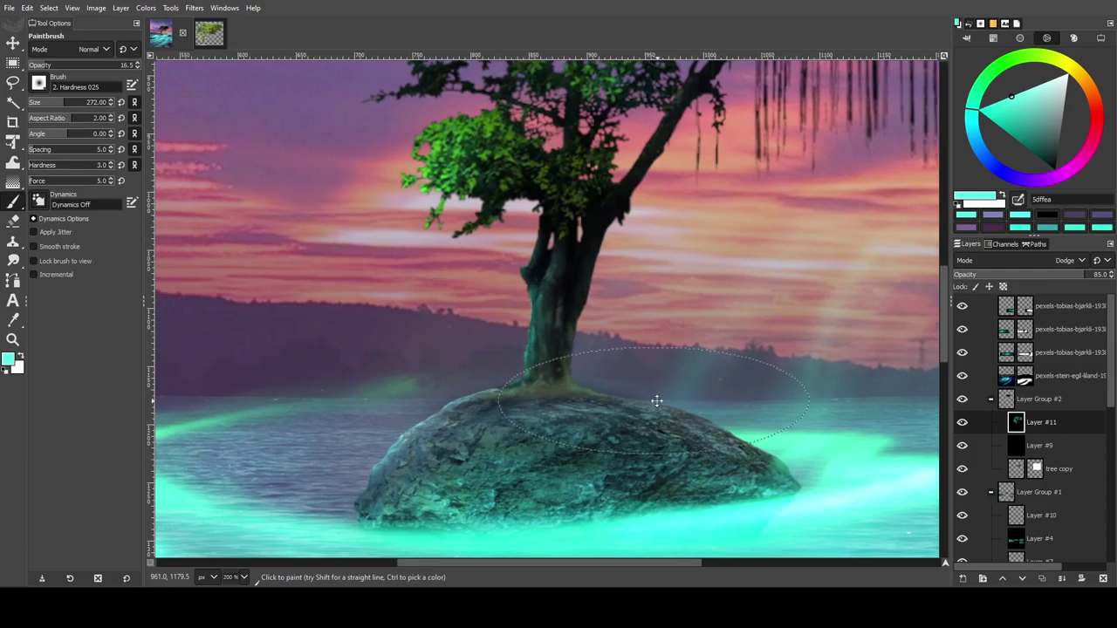
scroll(314, 439, up, 1)
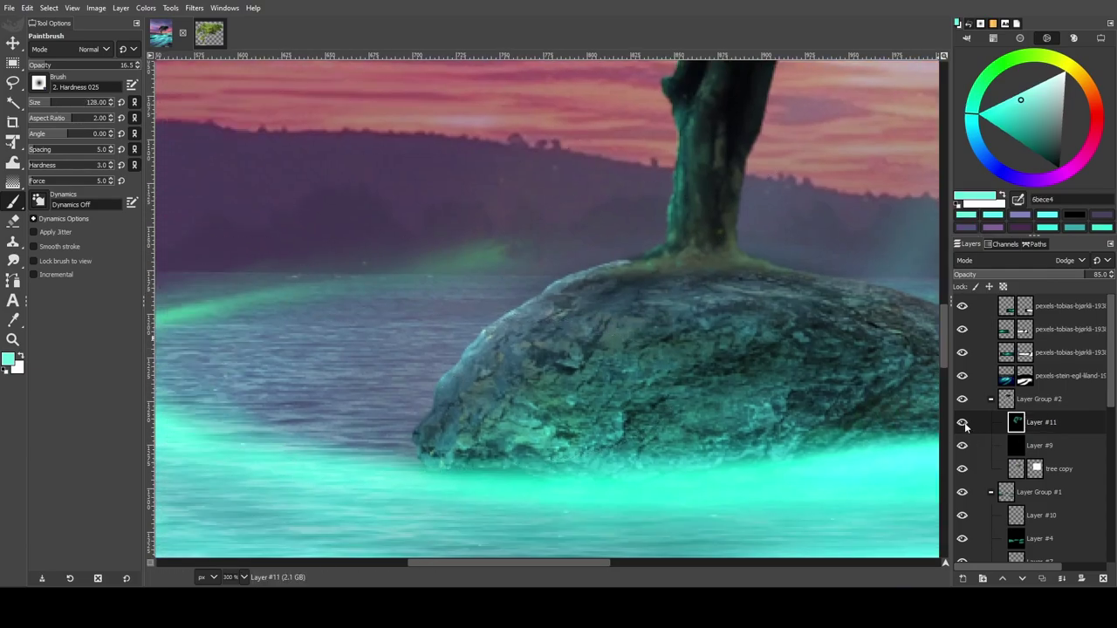
scroll(684, 208, up, 2)
scroll(684, 207, up, 3)
scroll(685, 208, down, 1)
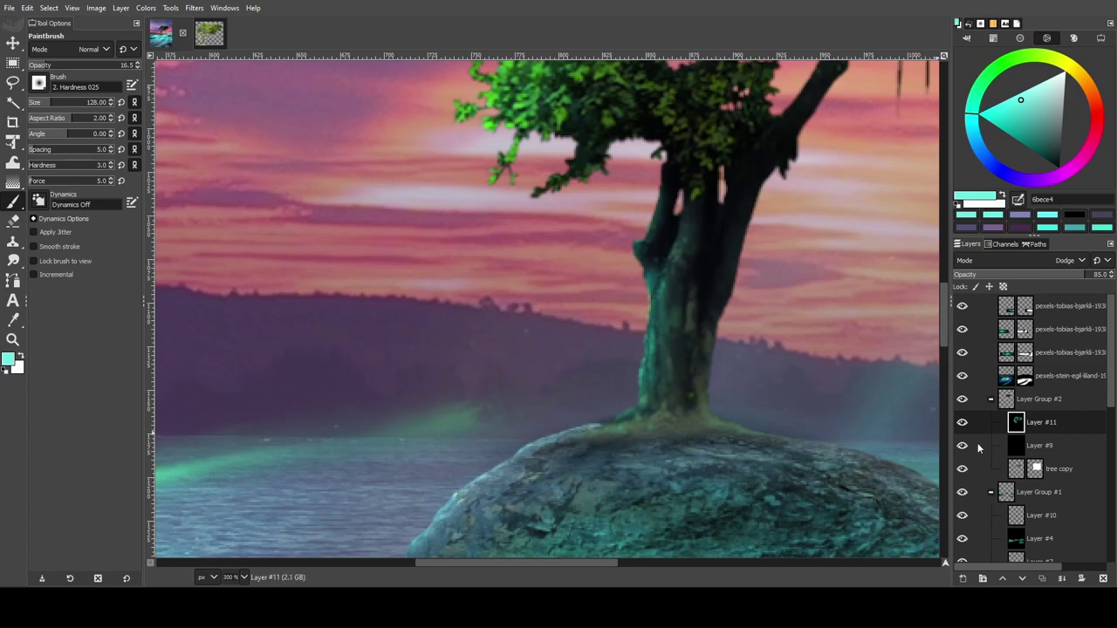
alt+click(1016, 469)
Add a new Layer #12 above Layer #11 in Screen mode.
click(963, 579)
click(1073, 567)
click(1065, 260)
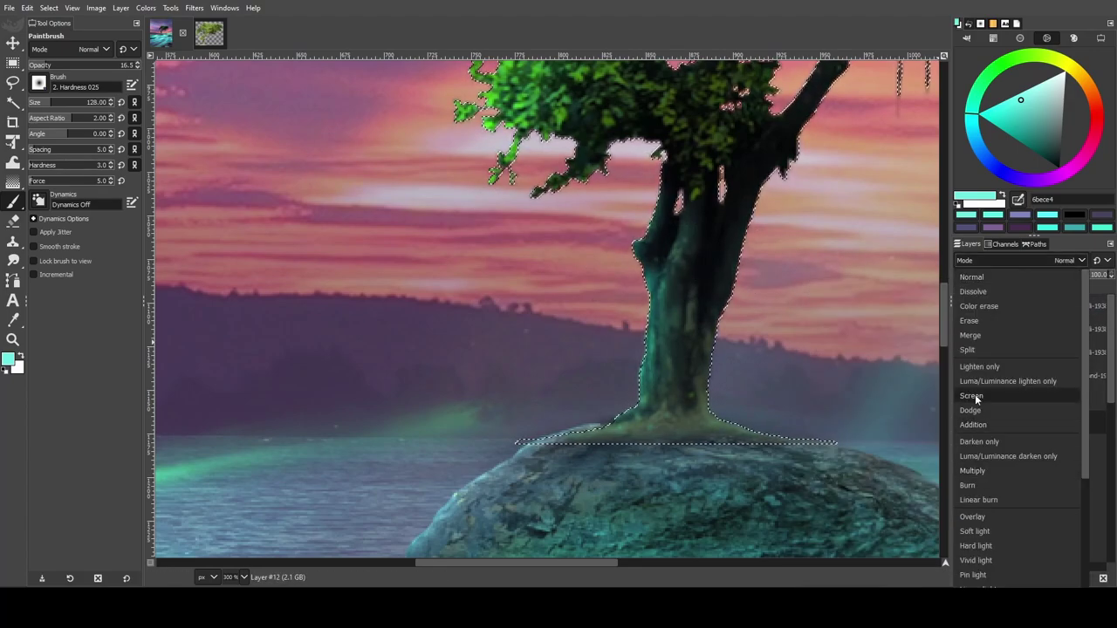
click(975, 395)
Shrink, feather and invert the tree selection.
click(49, 7)
click(80, 164)
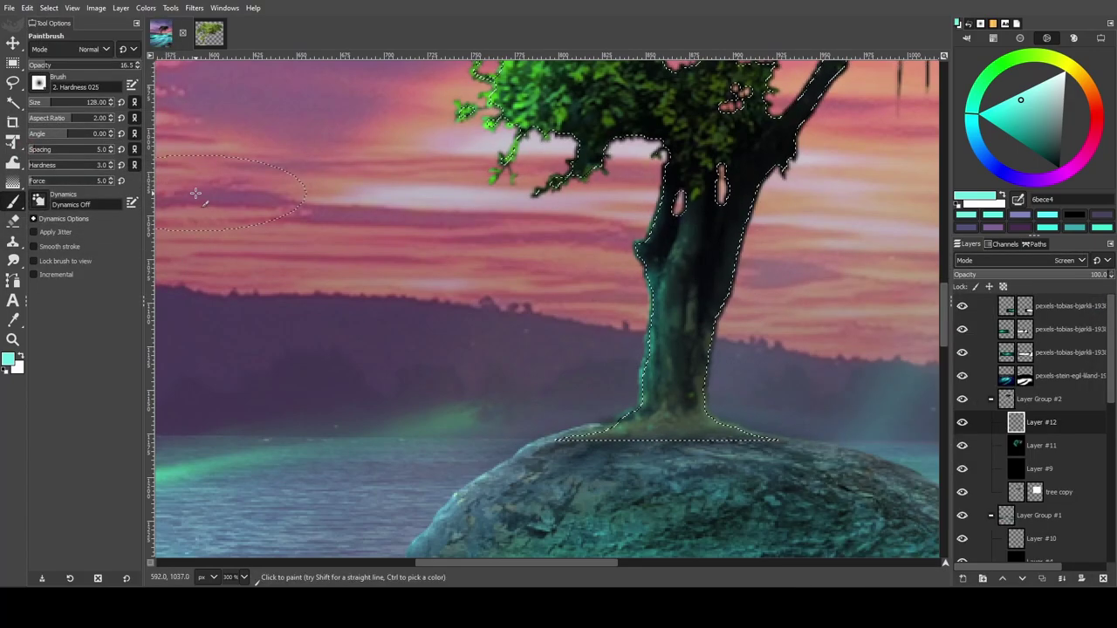
click(49, 8)
click(60, 165)
click(119, 217)
click(49, 8)
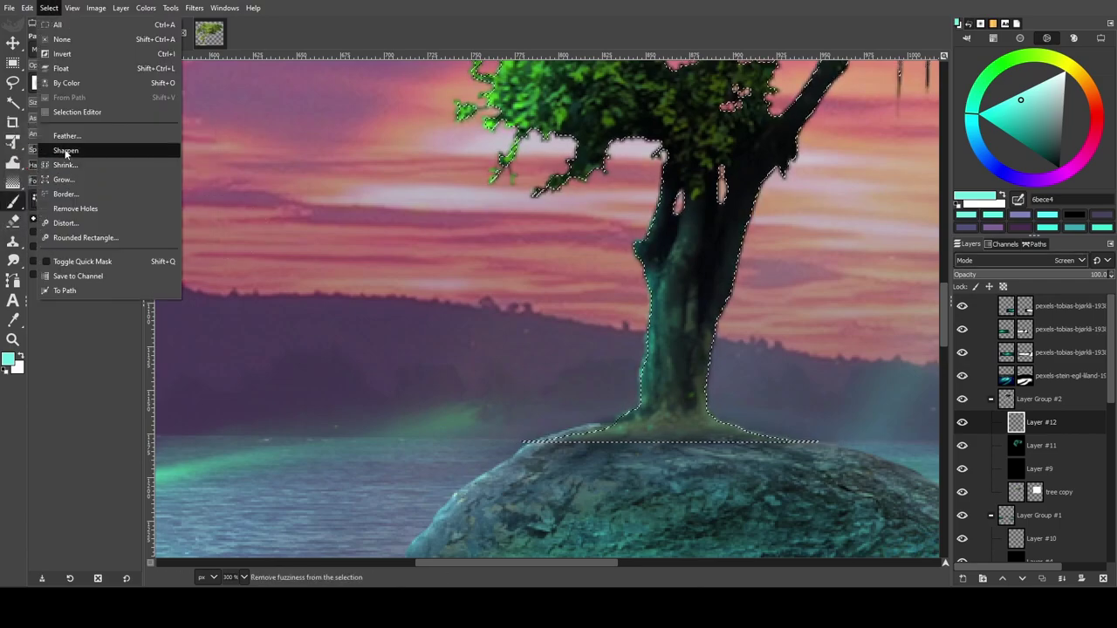
click(65, 137)
click(120, 185)
click(49, 8)
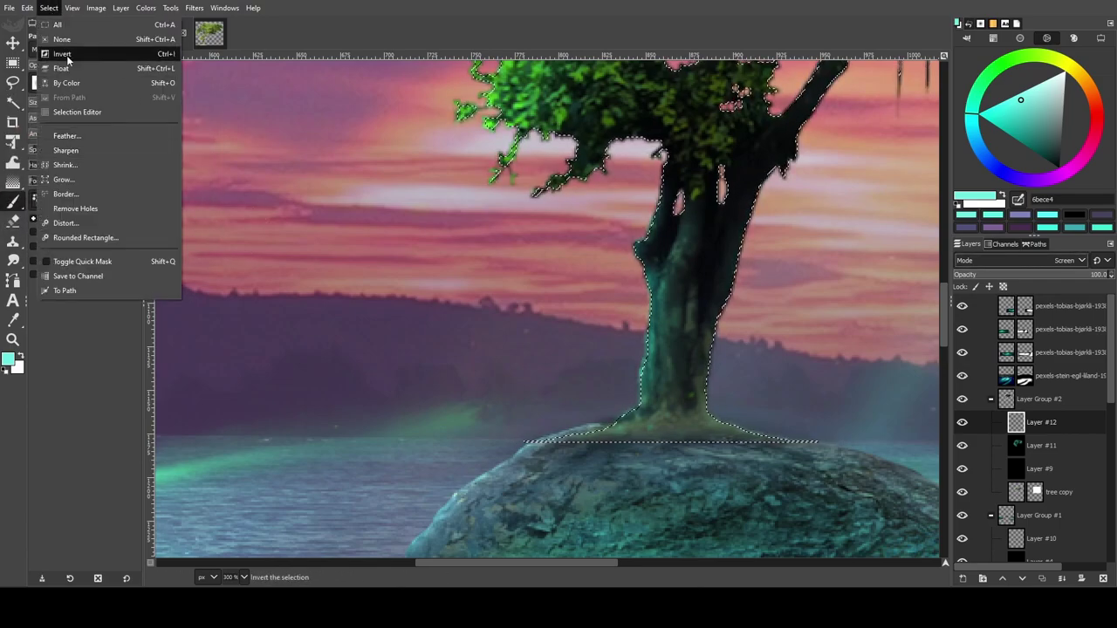
click(67, 54)
click(48, 8)
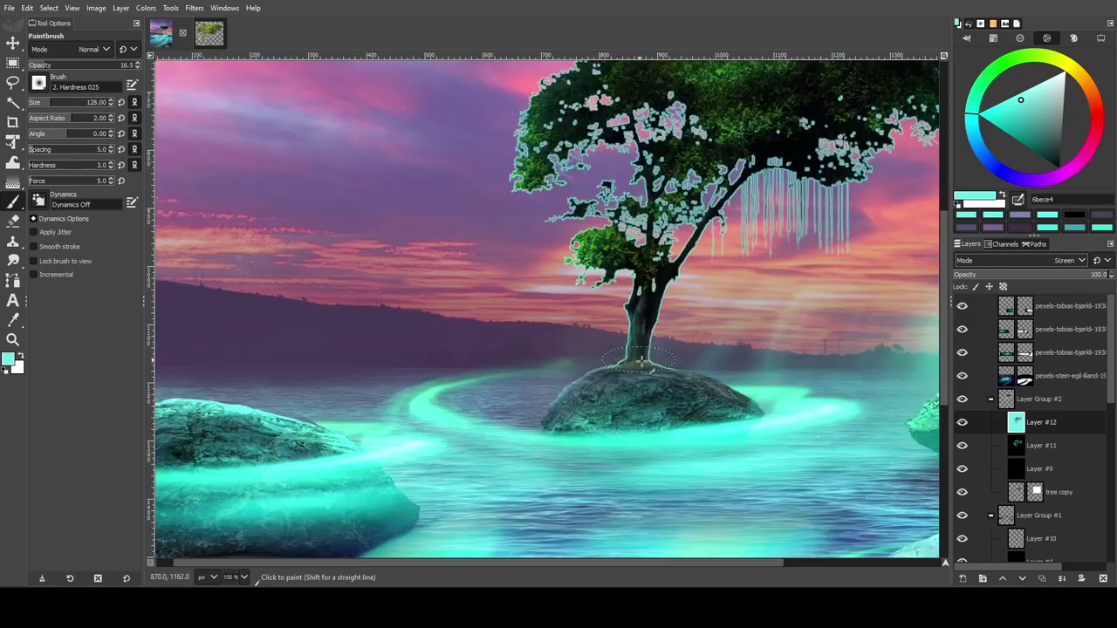
Give Layer #12 a white mask and paint black to hide the glow on vines and foliage.
scroll(641, 360, up, 3)
click(1082, 579)
click(1044, 572)
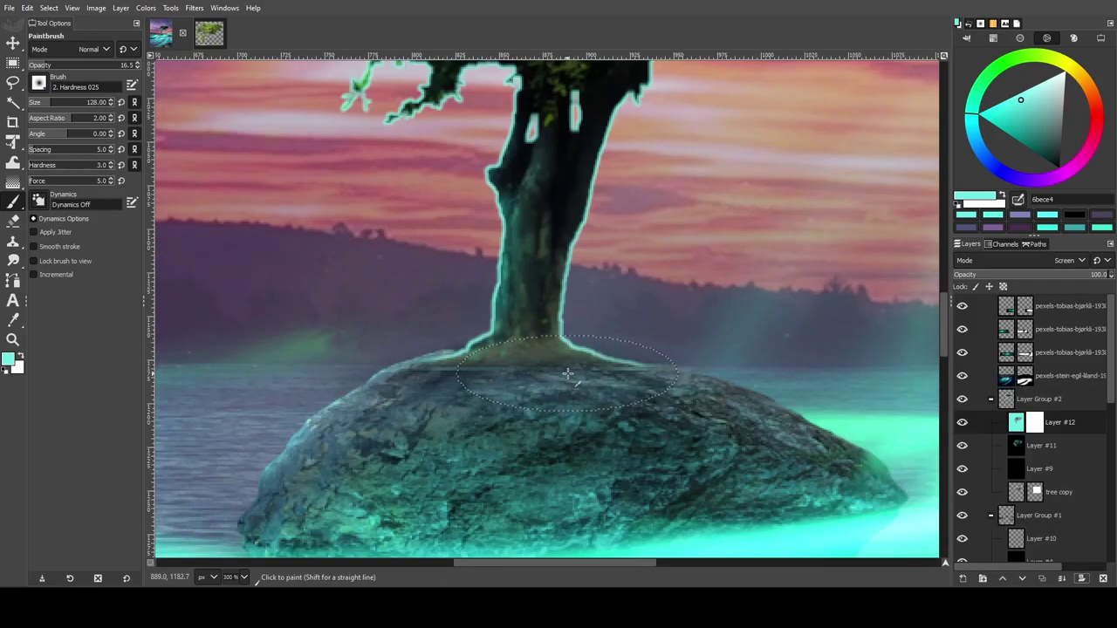
click(8, 369)
click(121, 118)
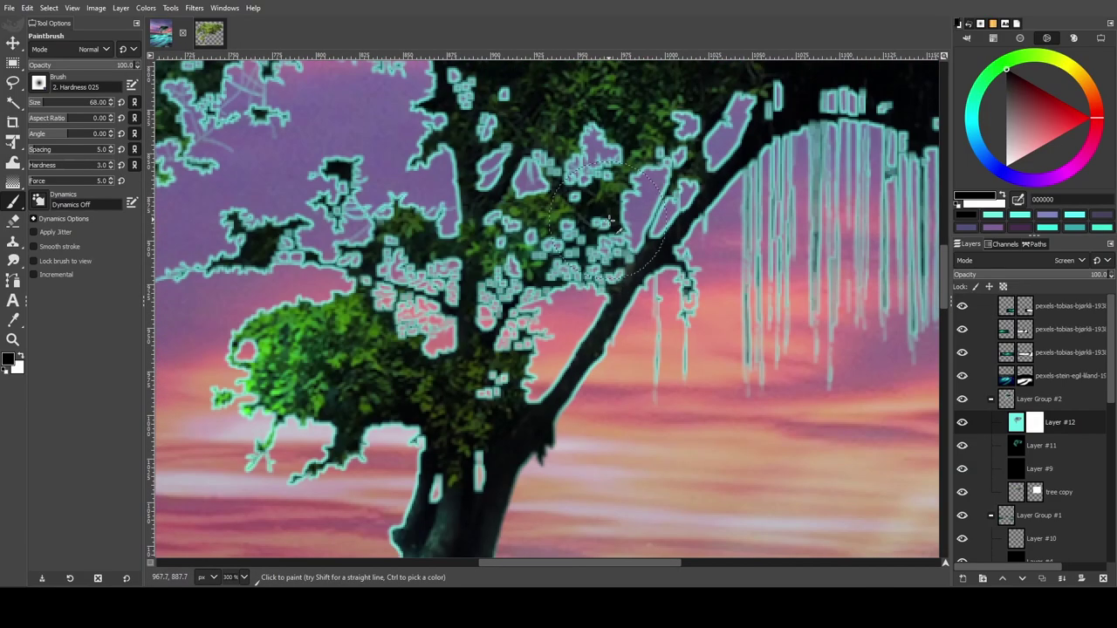
key(1)
mouse_move(646, 131)
mouse_down()
mouse_move(559, 249)
mouse_move(503, 177)
mouse_up()
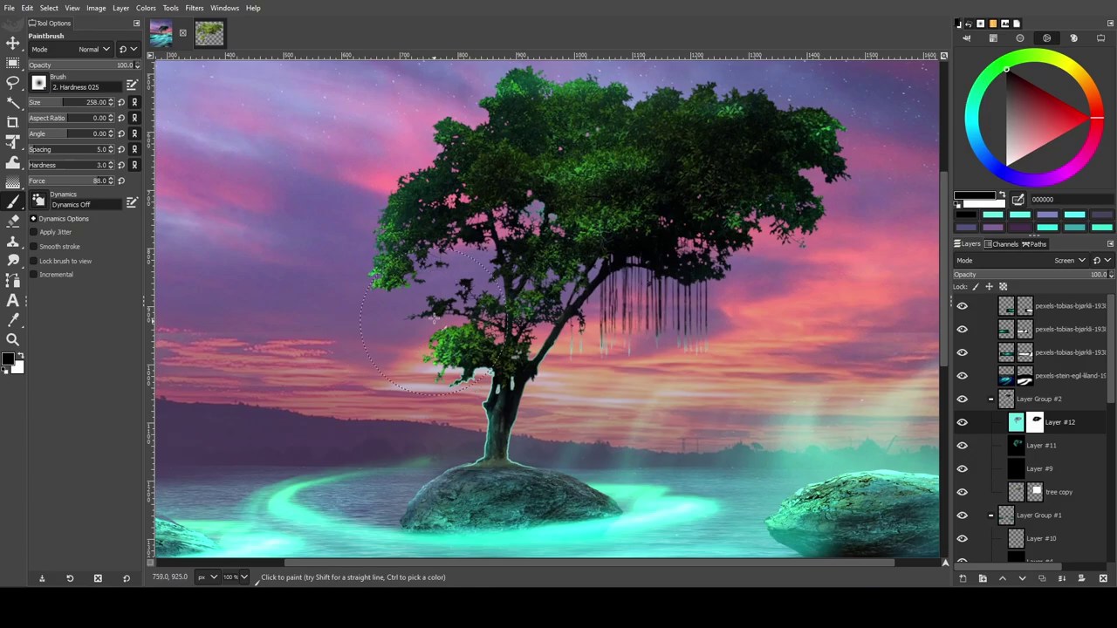
Paint over the pale trunk patch with a size-19 brush, then try a smudge stroke and undo it.
key(3)
click(34, 102)
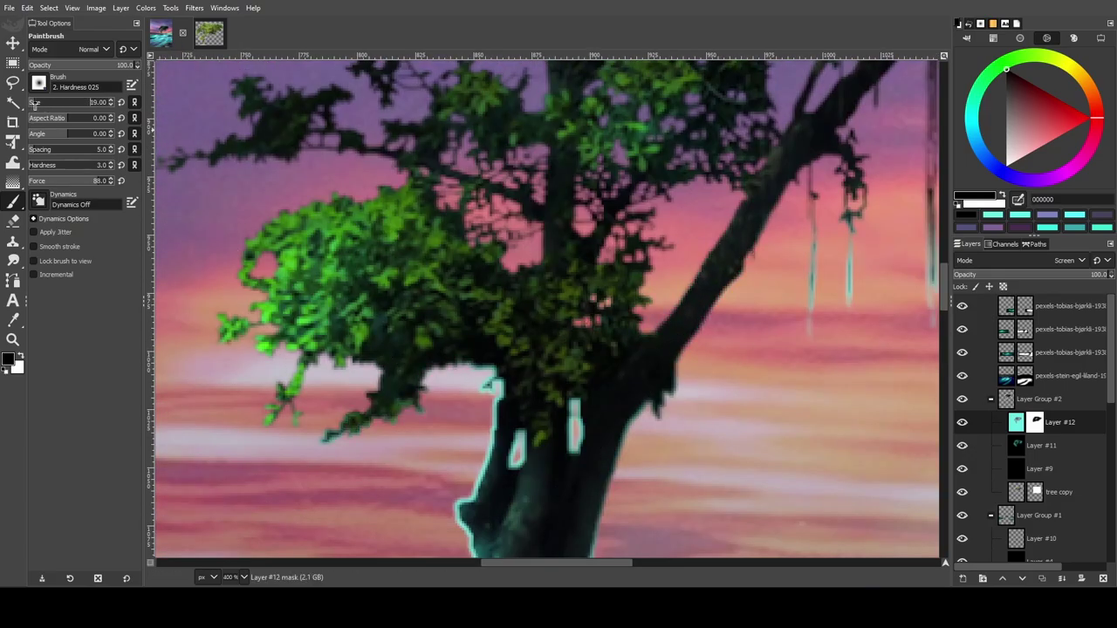
click(535, 433)
key(1)
key(4)
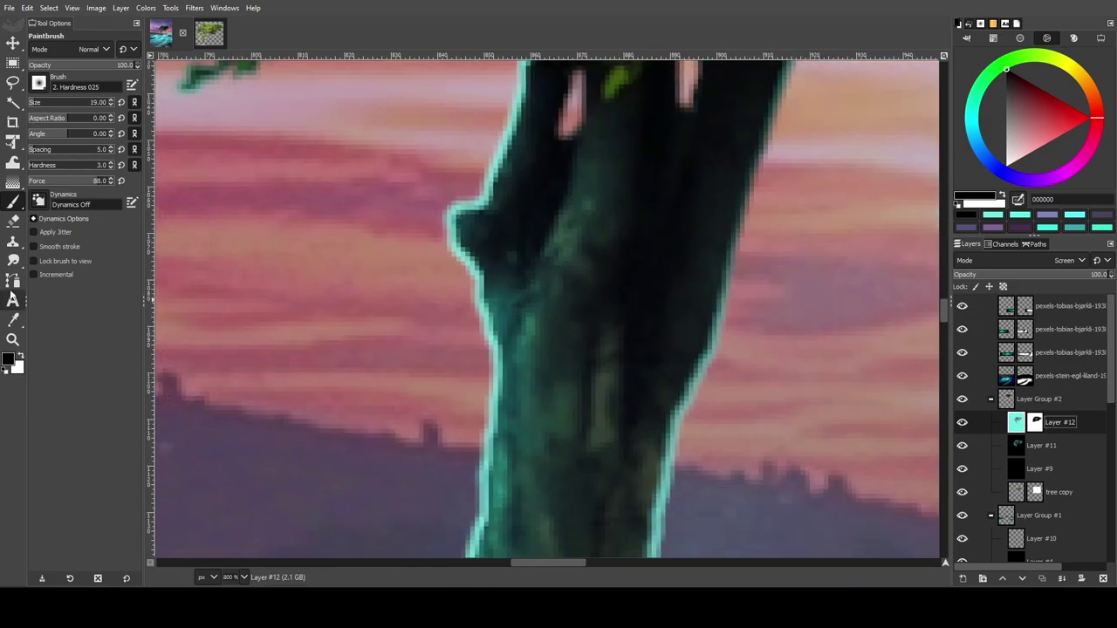
key(s)
drag(472, 305, 594, 277)
key(ctrl+z)
ctrl+scroll(523, 353, down, 5)
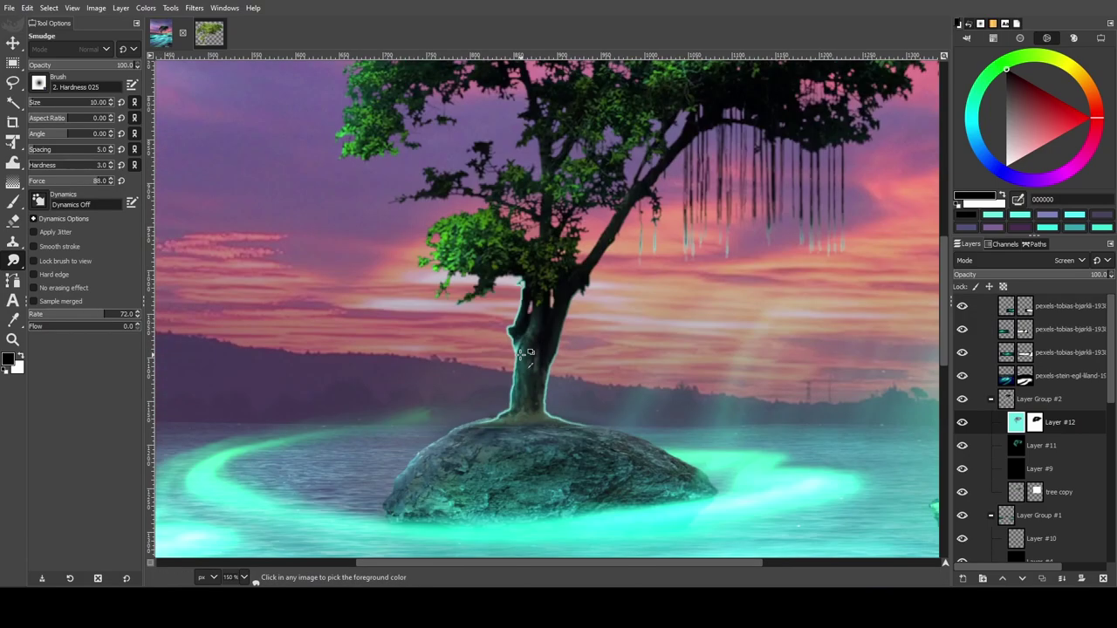
key(4)
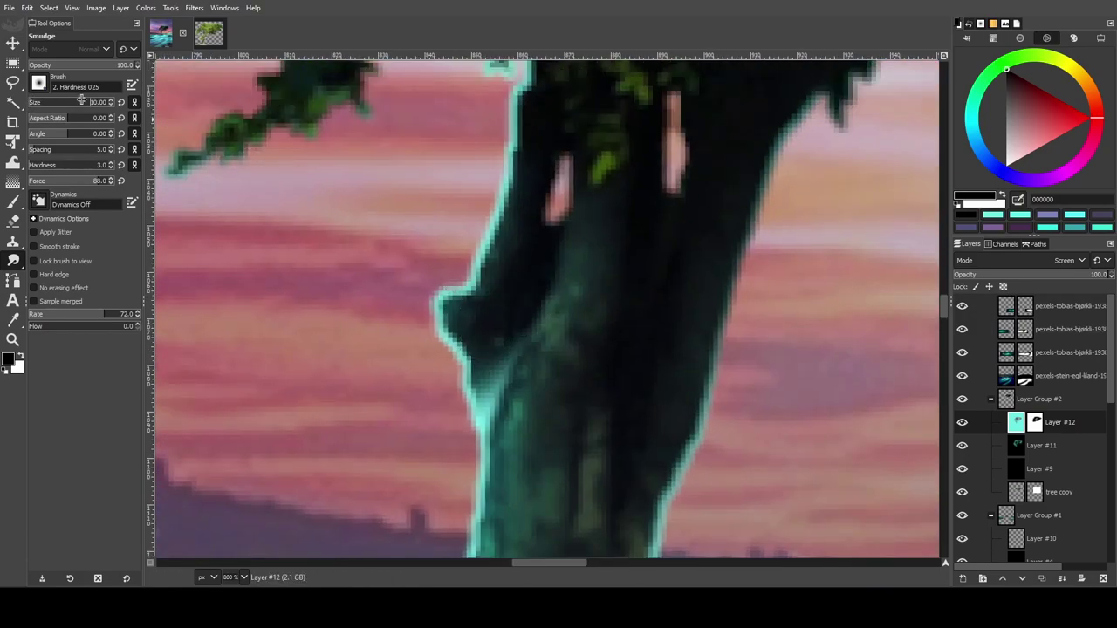
scroll(536, 308, down, 5)
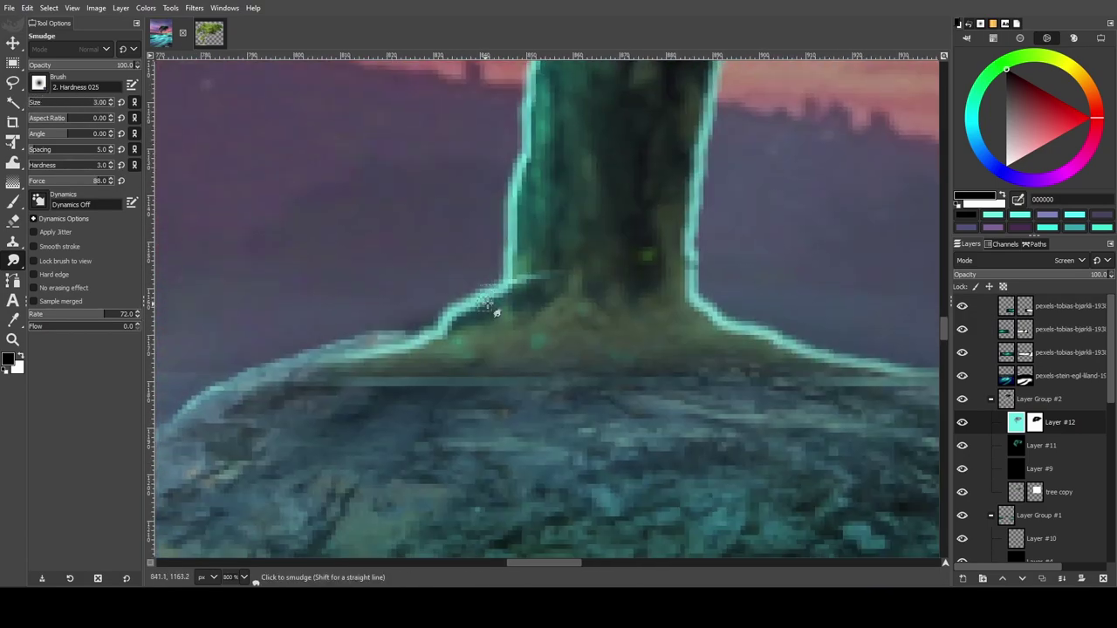
key(shift+ctrl+j)
scroll(506, 330, up, 8)
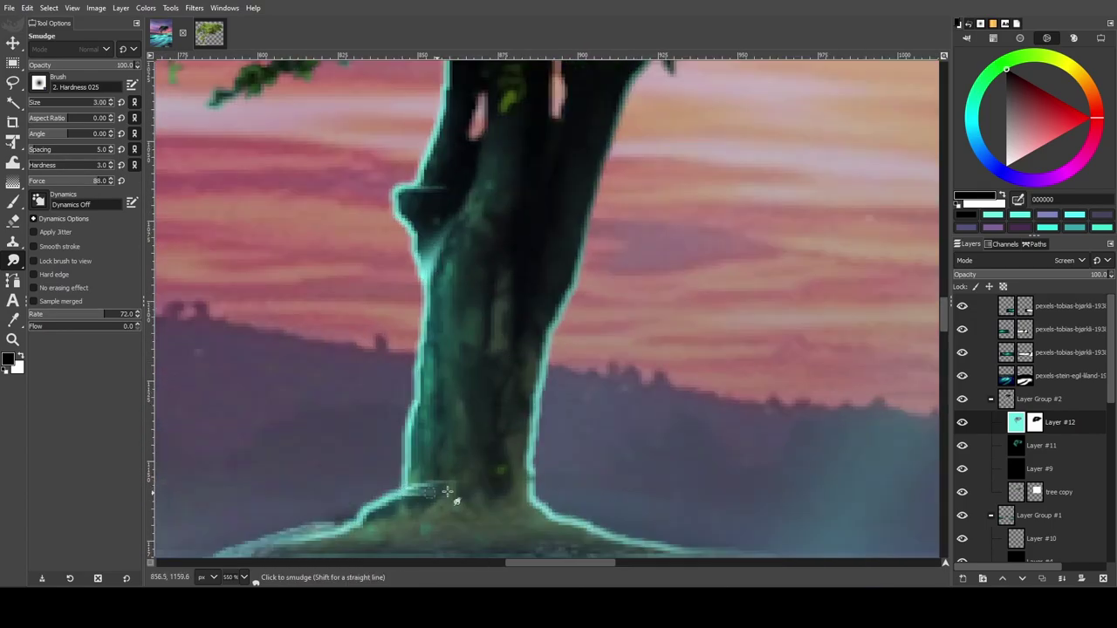
scroll(505, 234, up, 3)
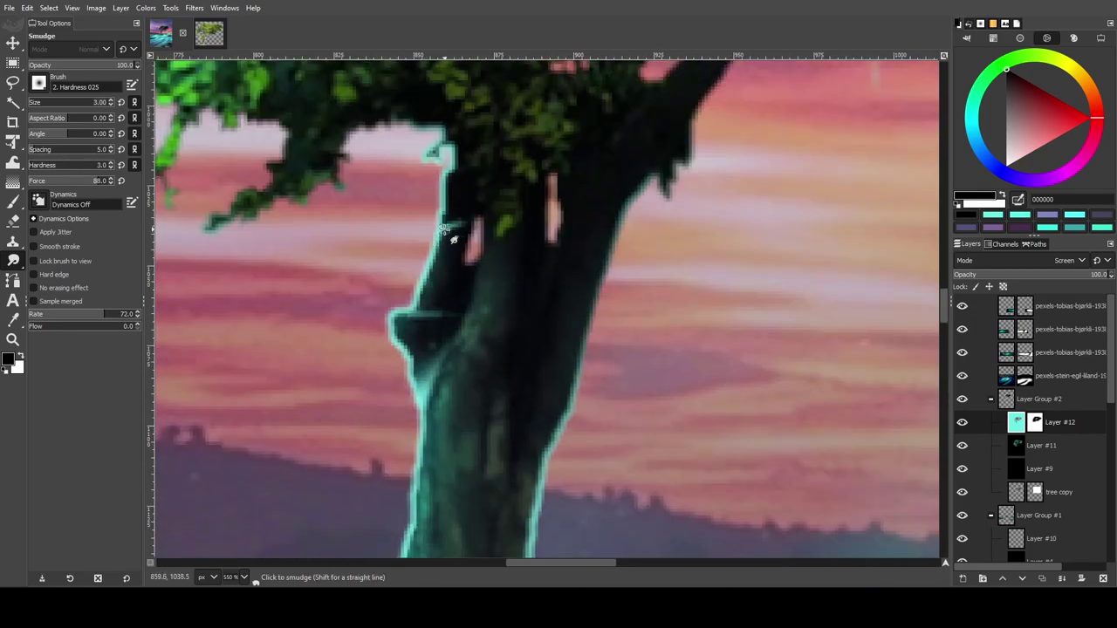
scroll(452, 237, down, 3)
scroll(499, 337, down, 2)
scroll(498, 387, down, 2)
scroll(503, 420, up, 8)
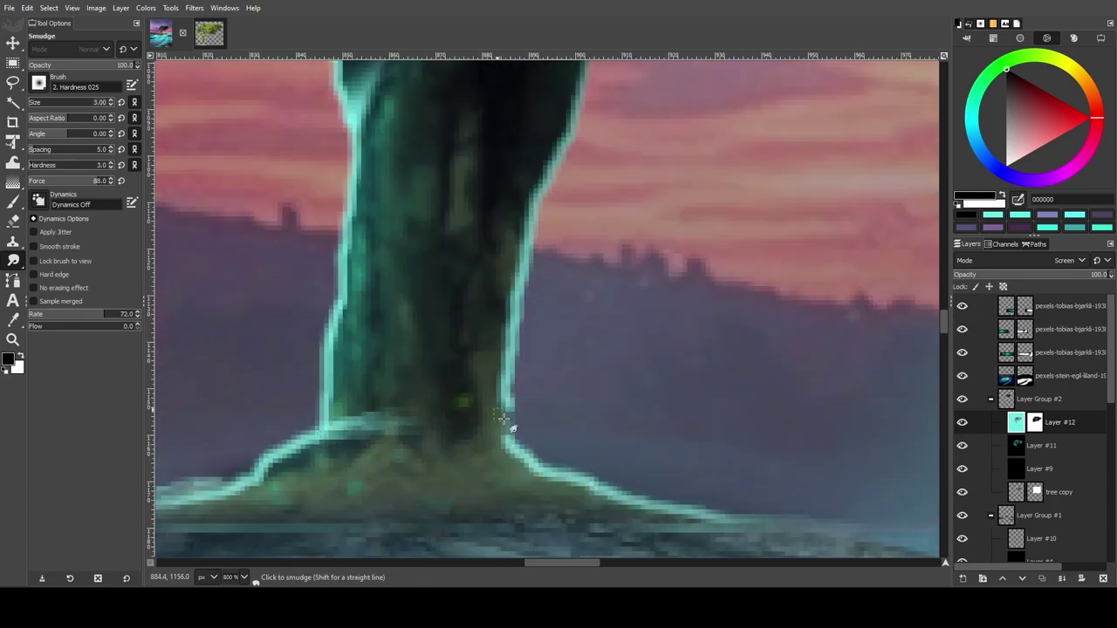
scroll(504, 421, up, 1)
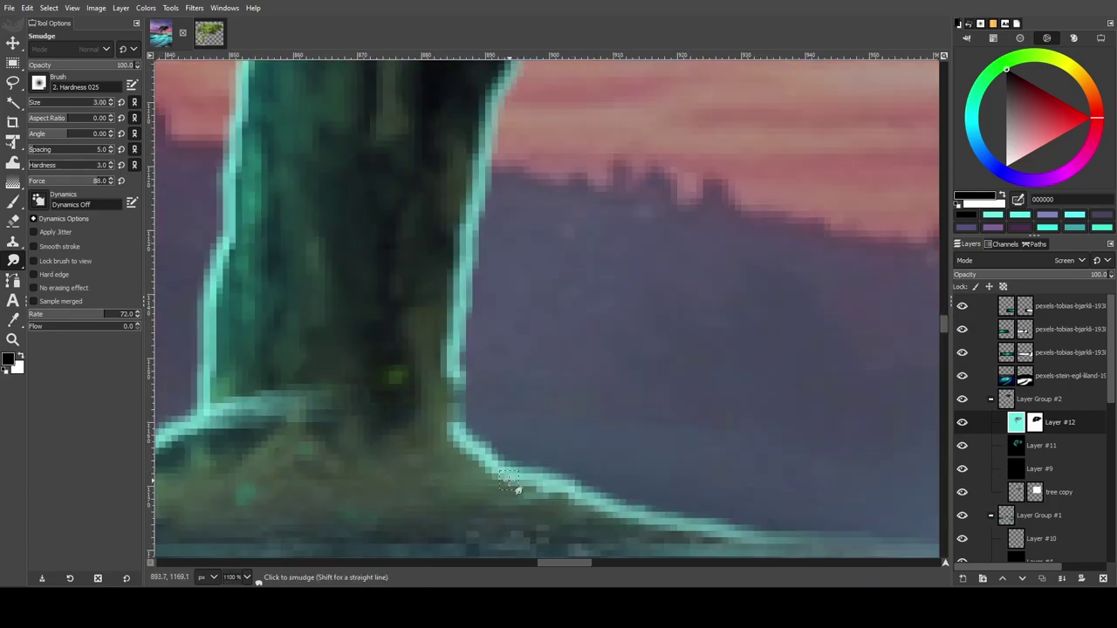
scroll(508, 478, down, 5)
scroll(594, 515, down, 2)
scroll(654, 419, down, 3)
scroll(726, 328, up, 3)
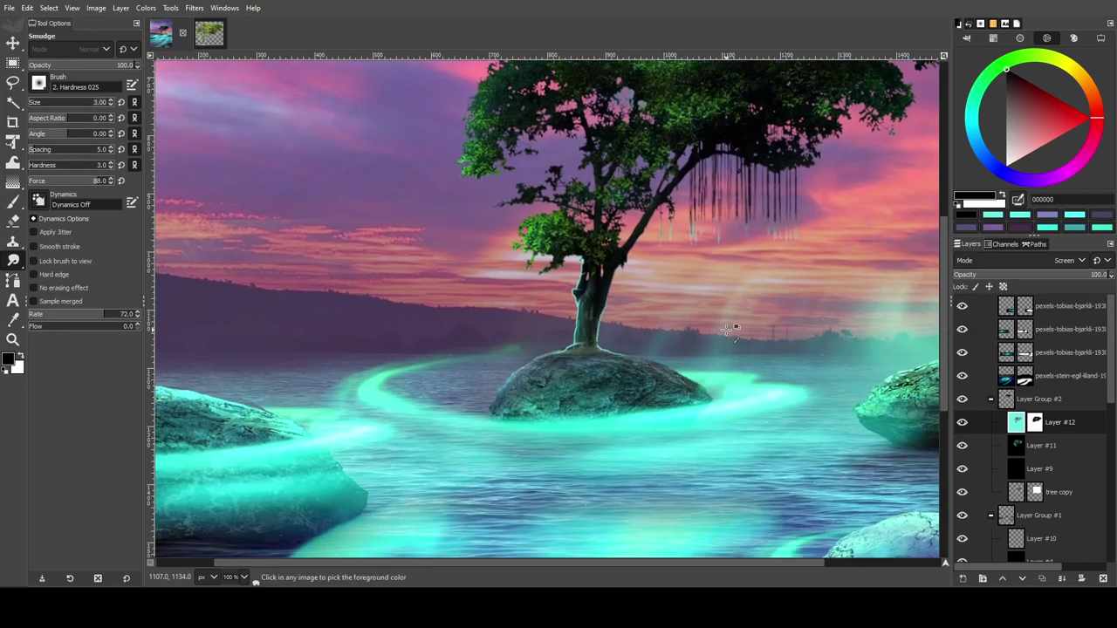
key(Page_Down)
Paint soft cyan 68d4d1 glow strokes down the tree trunk on Dodge-mode Layer #11.
click(13, 200)
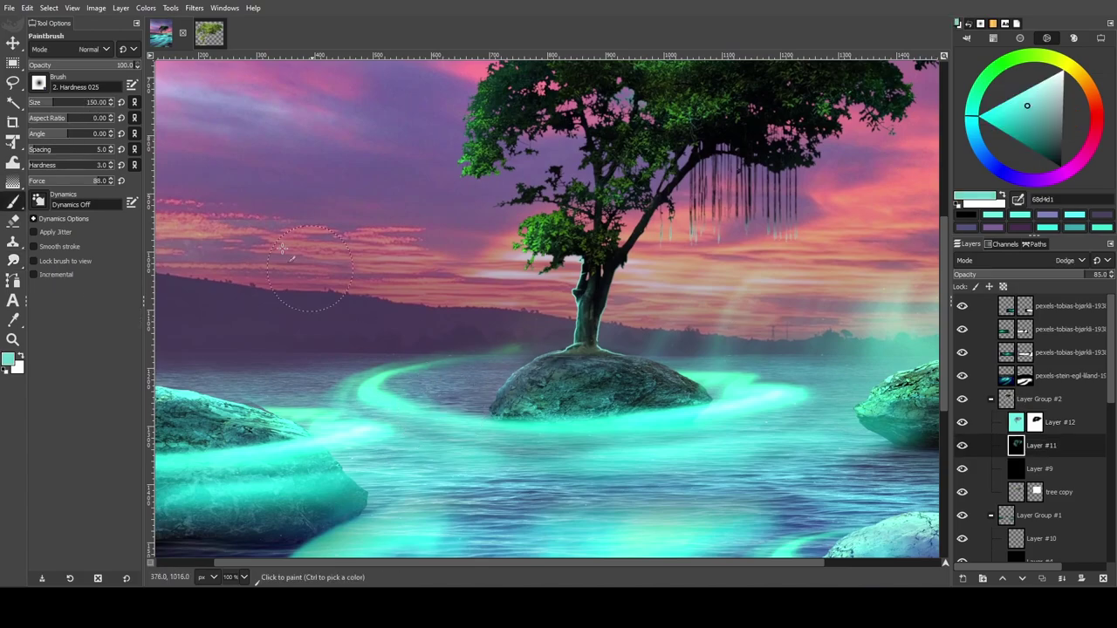
scroll(594, 277, up, 3)
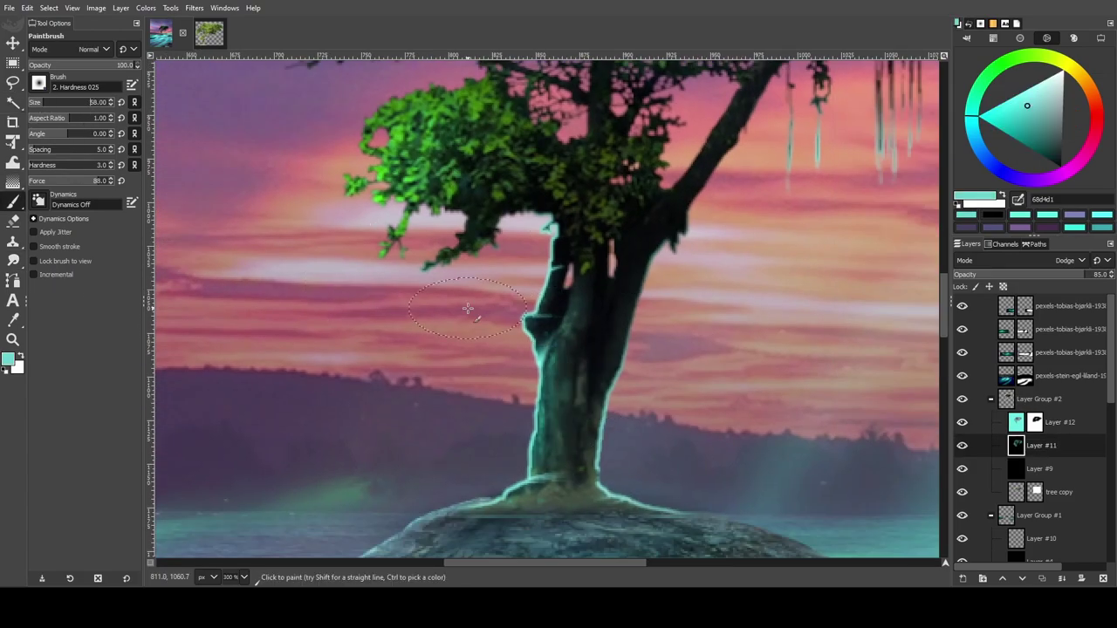
drag(533, 287, 562, 329)
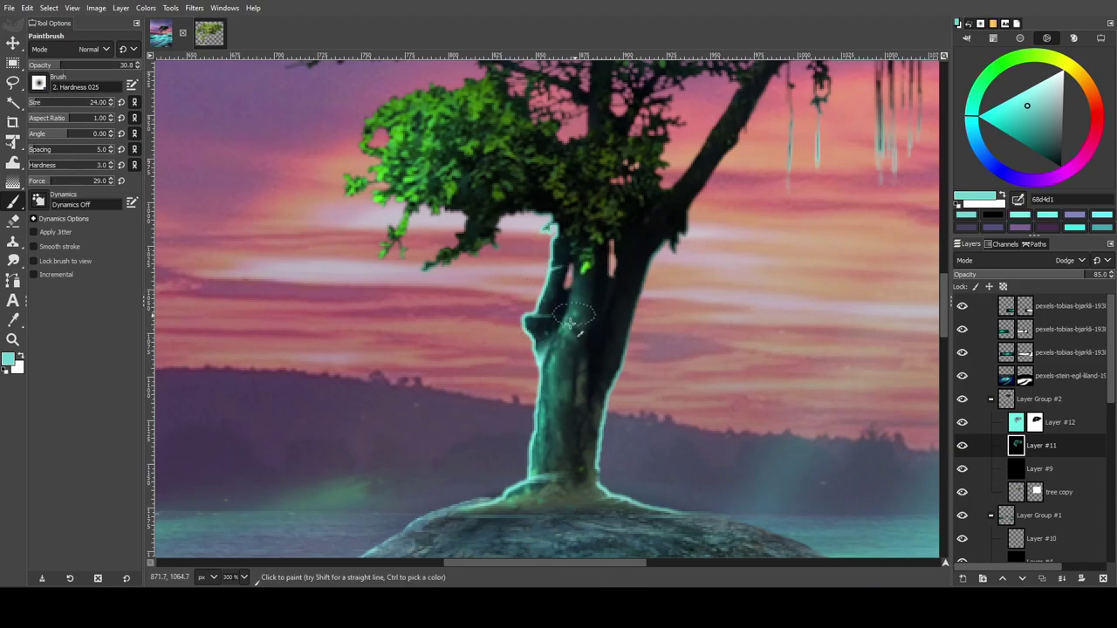
drag(543, 367, 555, 395)
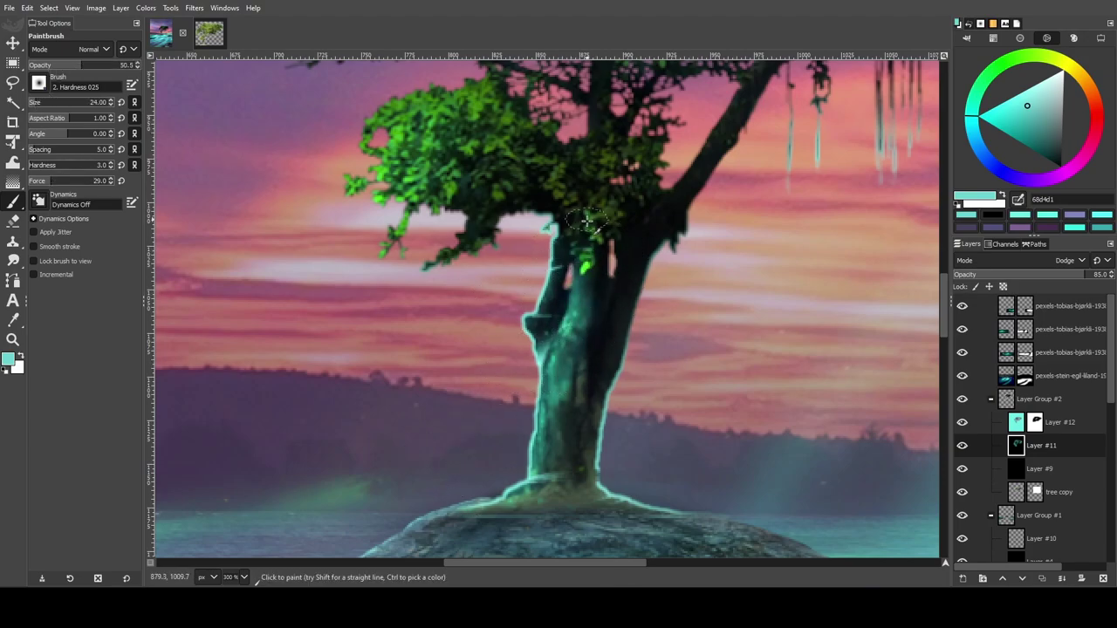
Bring the rock below the tree into view, then switch to the Move tool.
scroll(519, 523, up, 3)
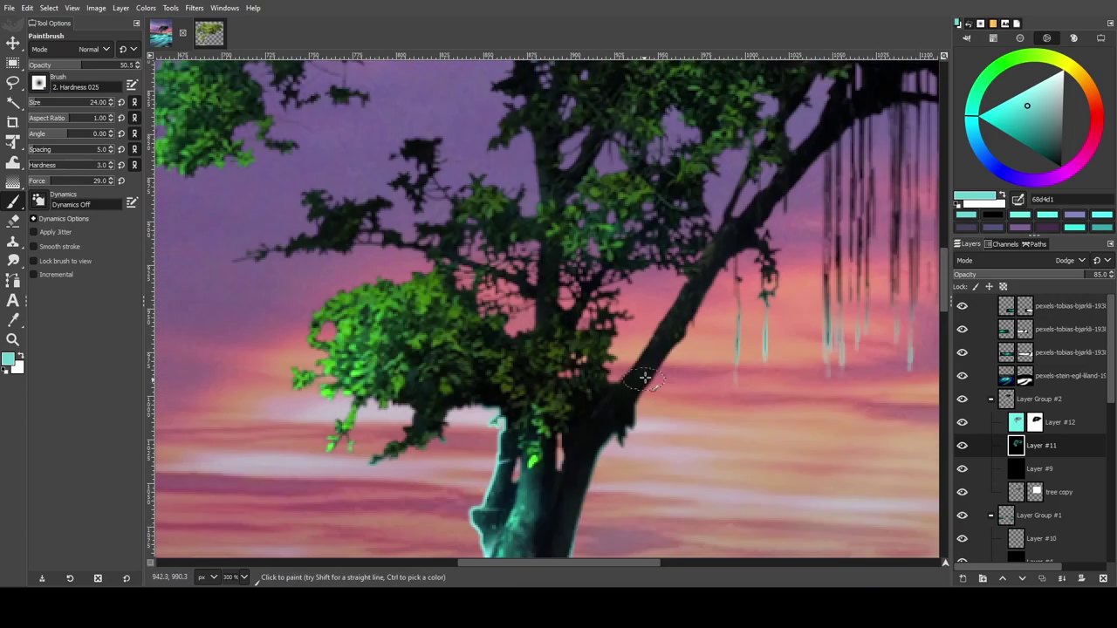
scroll(519, 523, down, 3)
scroll(494, 444, right, 3)
scroll(688, 460, down, 2)
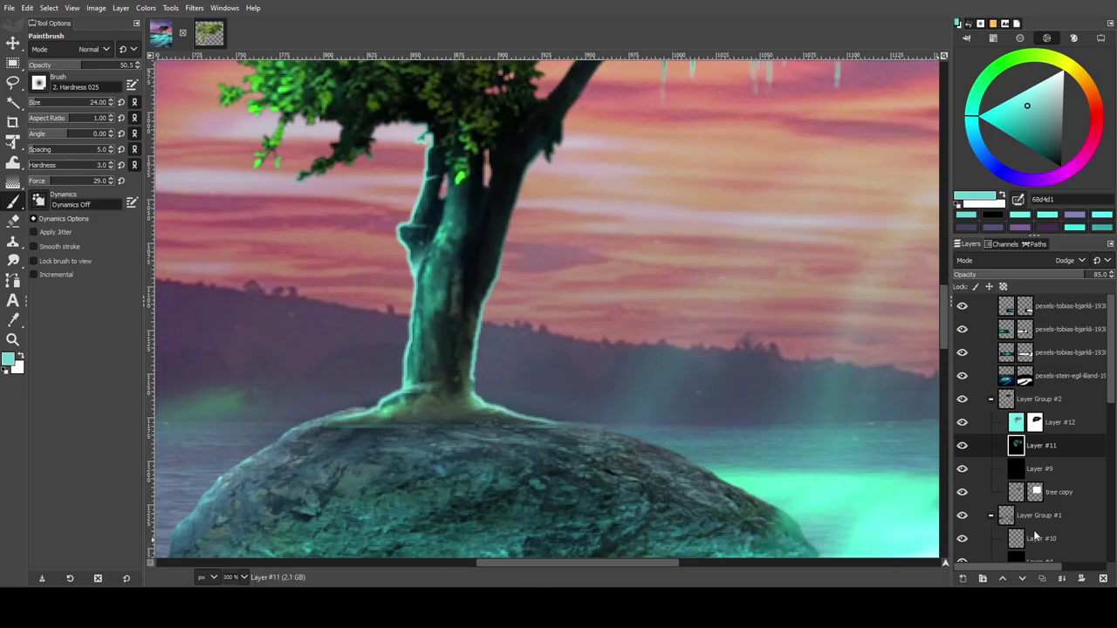
middle_click(623, 464)
scroll(523, 393, right, 3)
scroll(430, 333, down, 2)
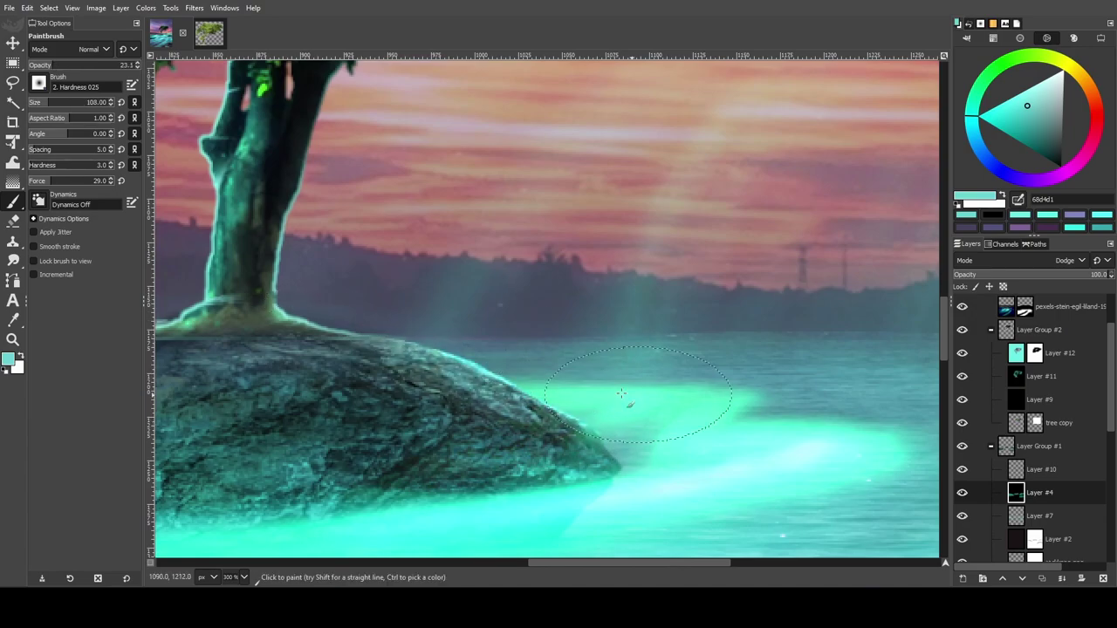
ctrl+scroll(673, 399, down, 3)
ctrl+scroll(698, 453, up, 3)
ctrl+scroll(708, 495, up, 1)
scroll(709, 495, down, 3)
scroll(708, 495, left, 3)
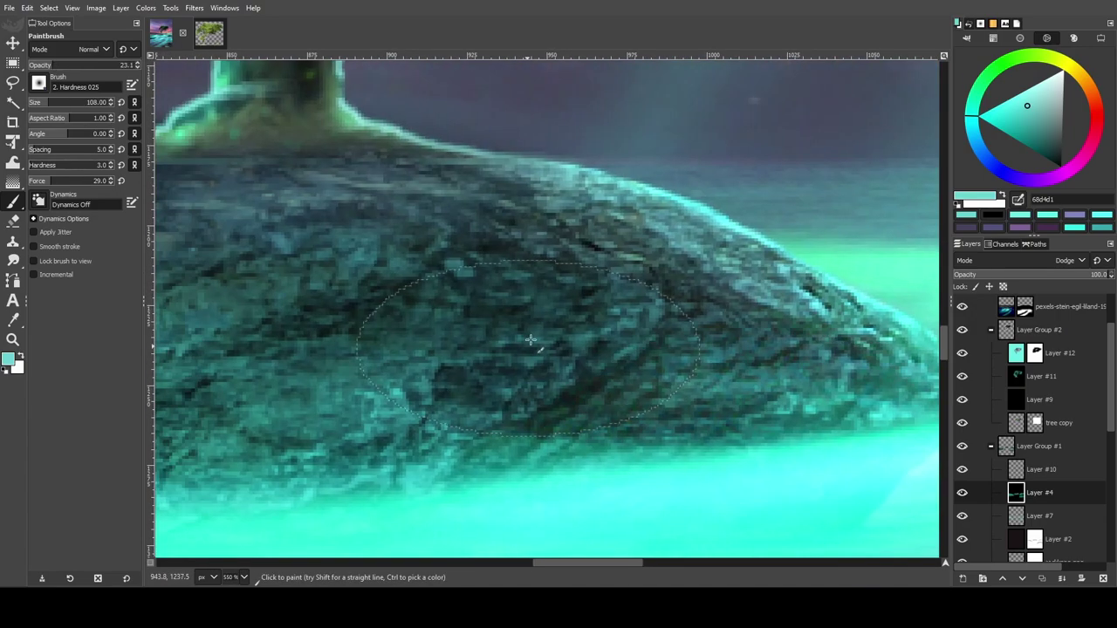
ctrl+scroll(401, 323, down, 3)
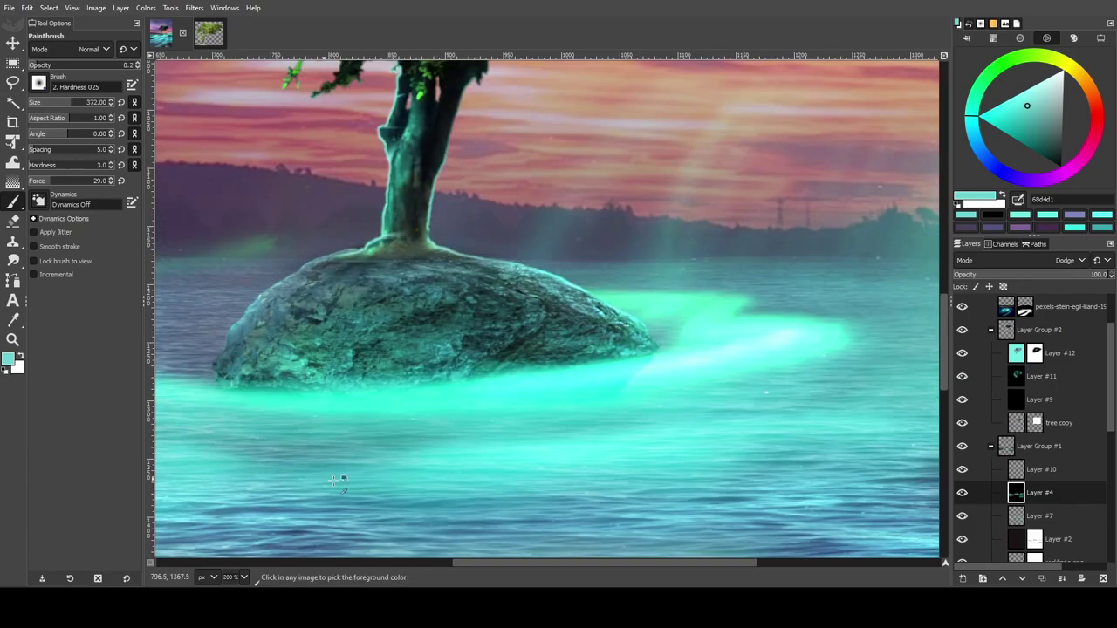
ctrl+scroll(543, 424, down, 3)
ctrl+scroll(541, 419, up, 2)
ctrl+scroll(506, 369, up, 3)
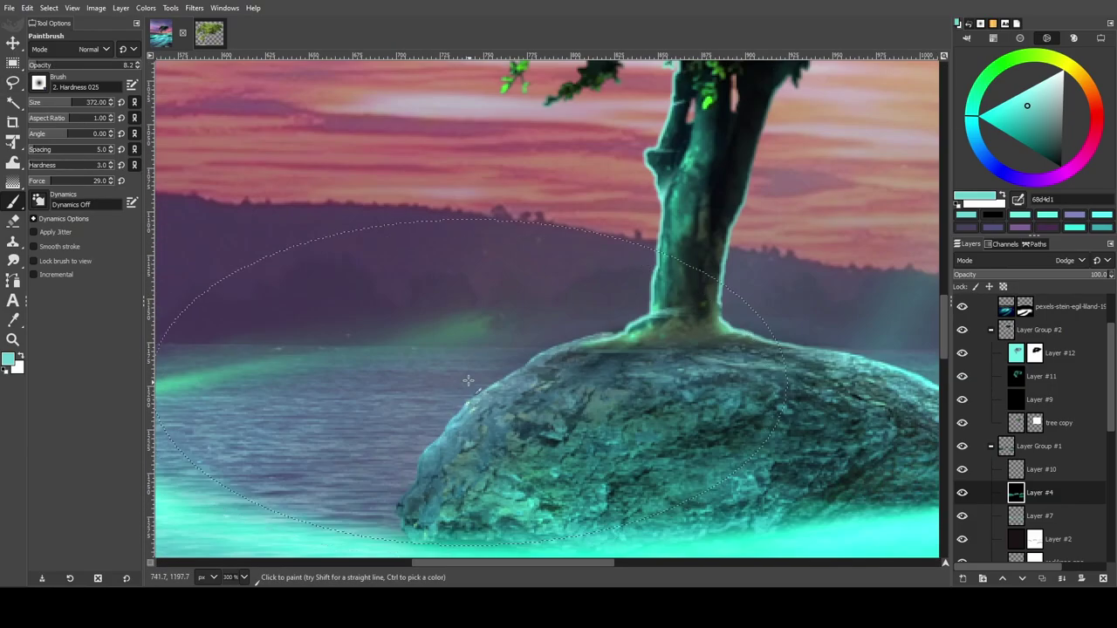
ctrl+scroll(705, 399, down, 5)
ctrl+scroll(706, 399, up, 1)
key(m)
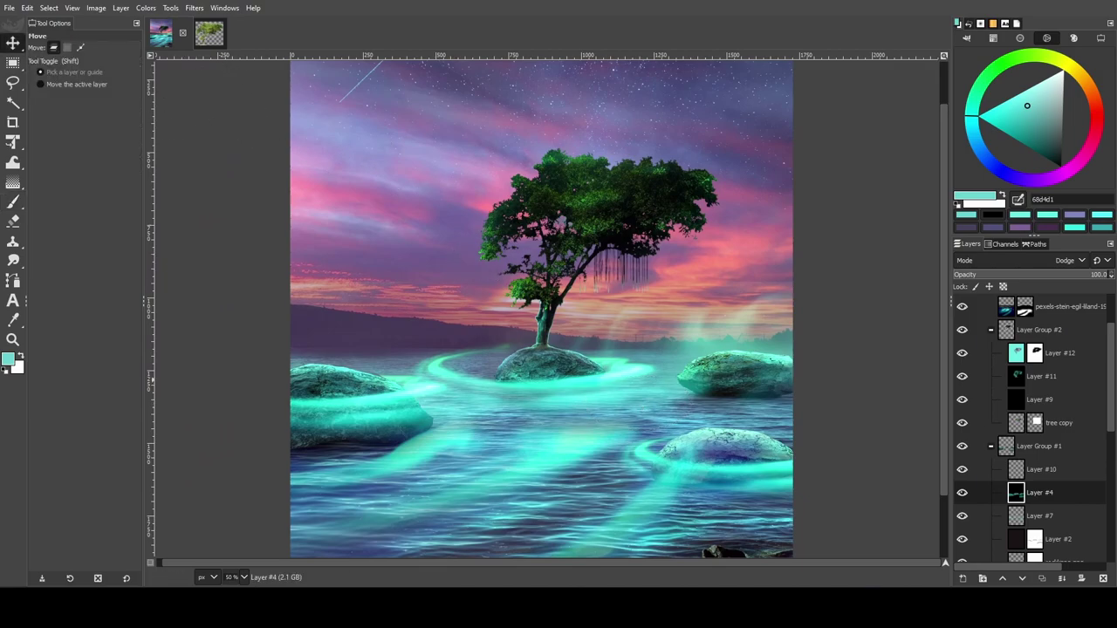
Add purple 453956 Layer #13 and compare Lighten only and Darken only blend modes.
ctrl+scroll(627, 232, up, 4)
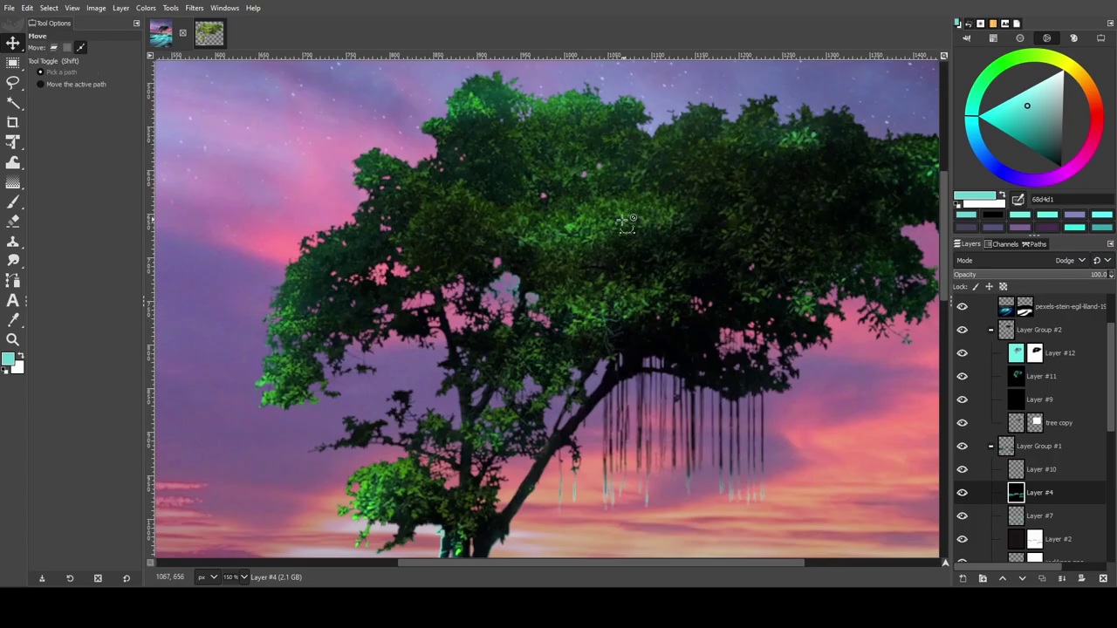
ctrl+scroll(628, 232, down, 1)
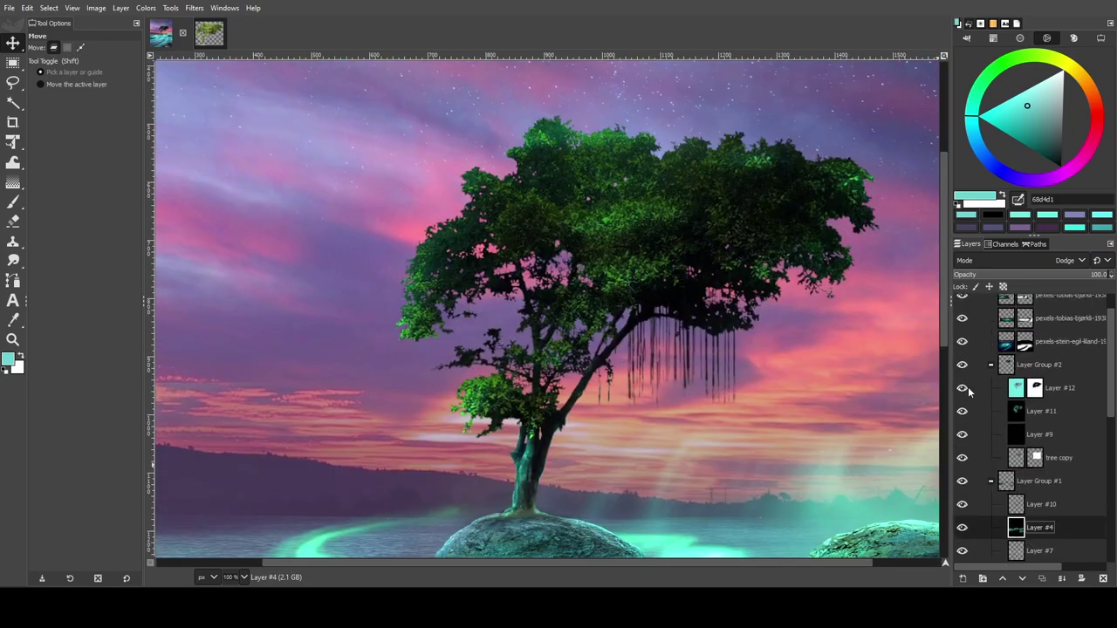
click(1026, 568)
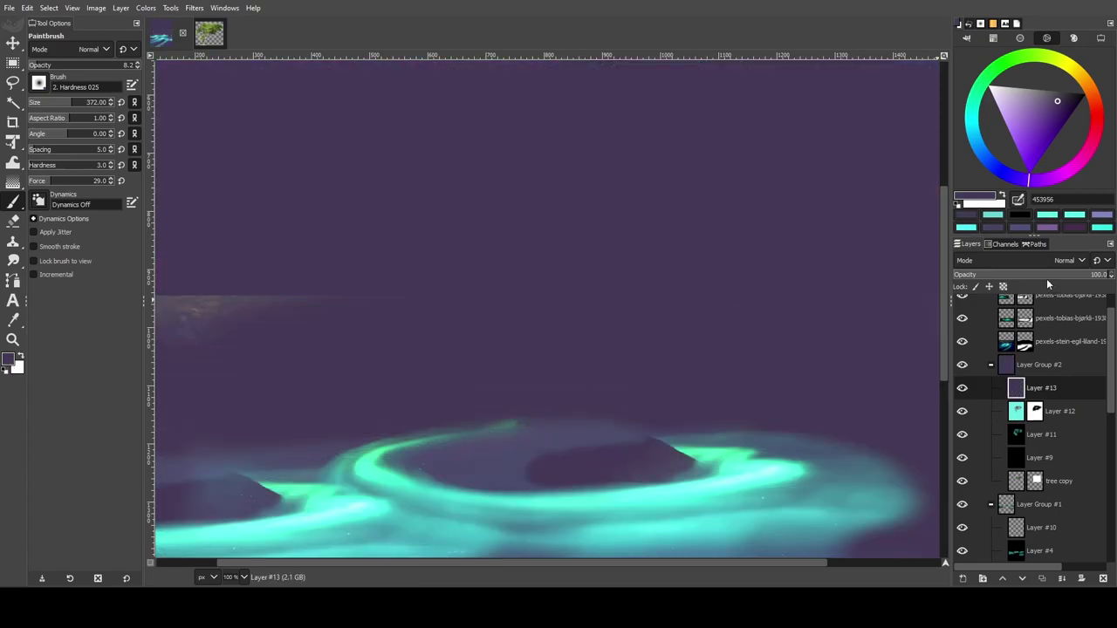
click(1056, 260)
click(983, 380)
click(1056, 260)
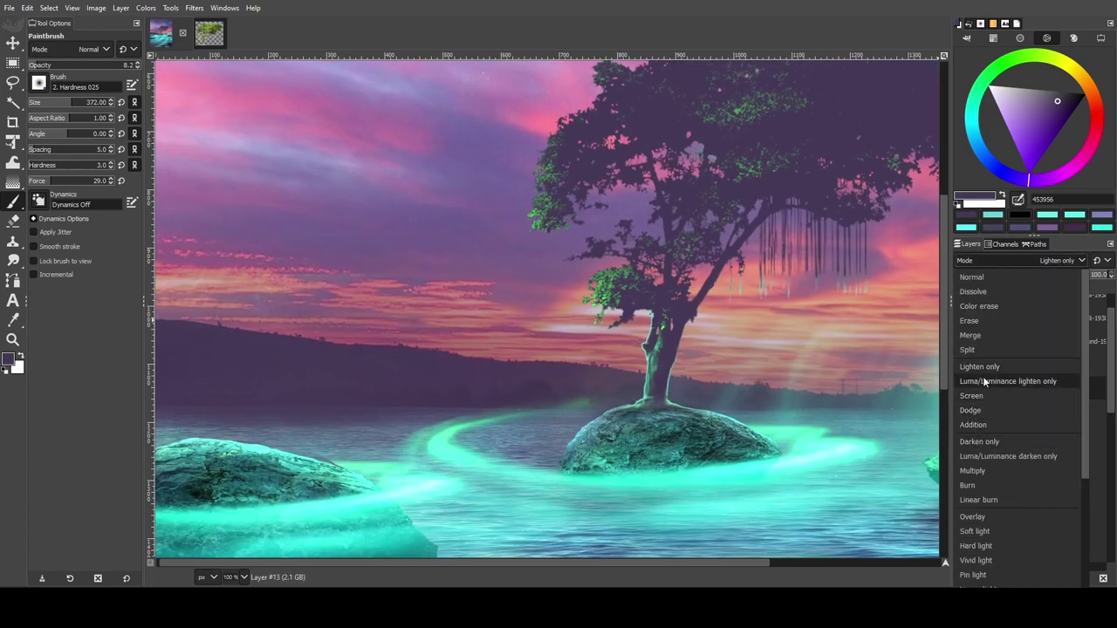
click(981, 368)
click(1056, 260)
click(986, 443)
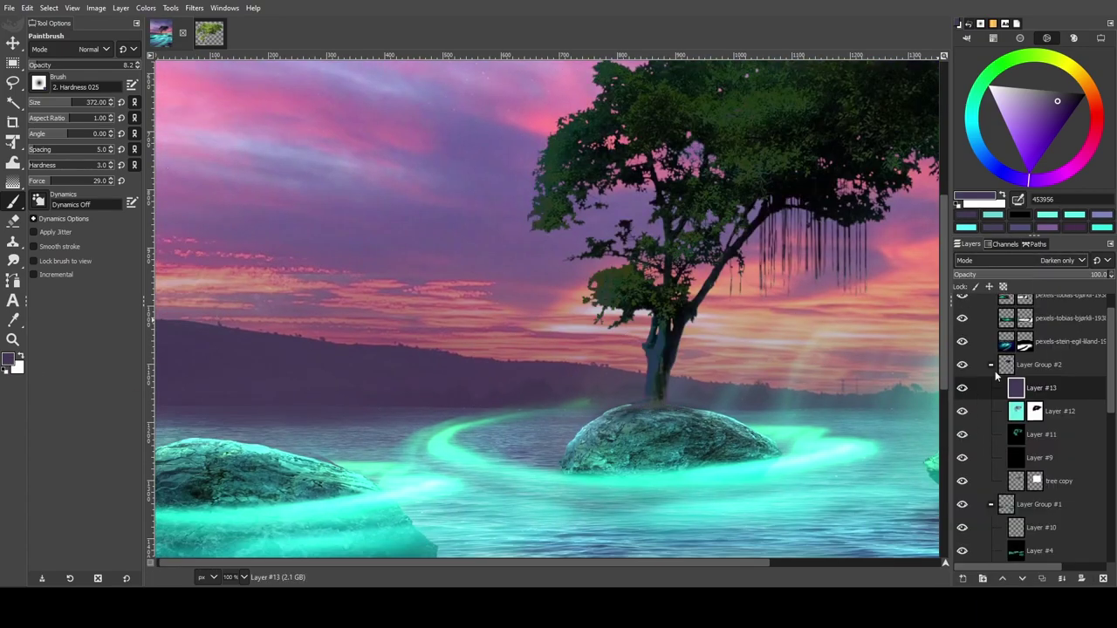
Set Layer #13 to about 47% opacity in Lighten only mode.
click(1019, 274)
drag(1019, 274, 1025, 276)
scroll(674, 376, up, 3)
click(1057, 260)
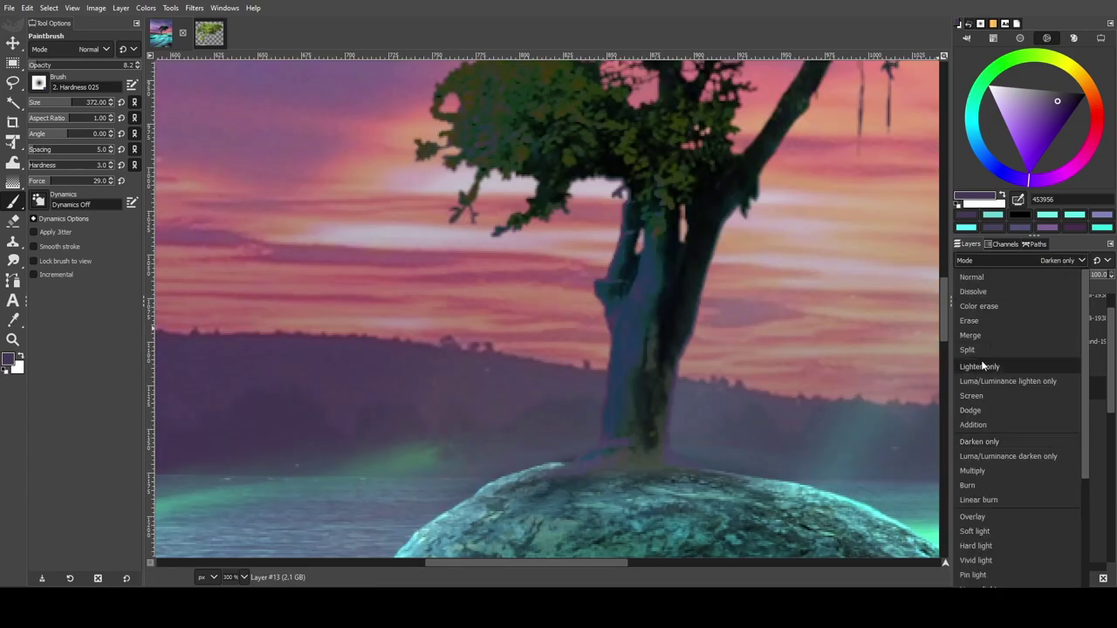
click(981, 367)
scroll(774, 382, down, 4)
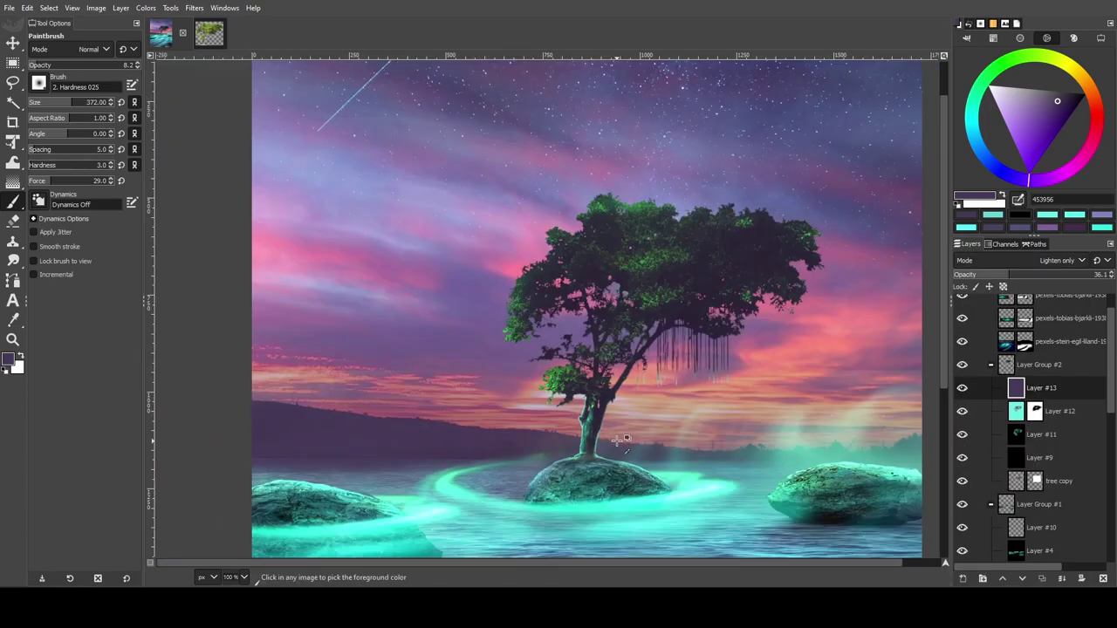
scroll(773, 381, down, 2)
scroll(677, 404, up, 4)
scroll(678, 403, down, 5)
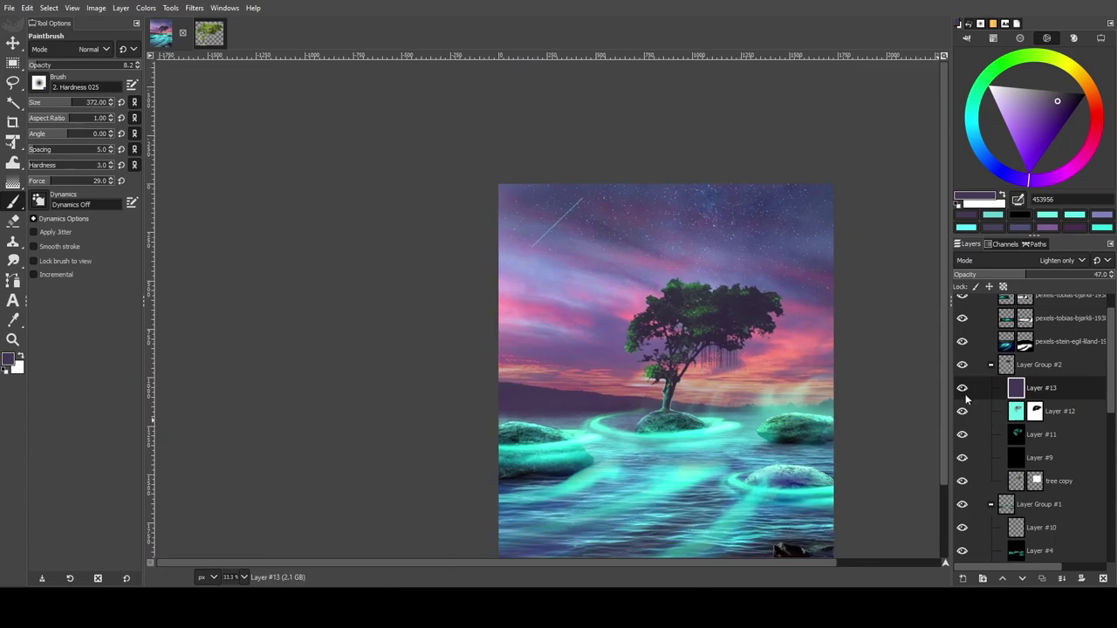
scroll(736, 420, up, 1)
scroll(736, 420, up, 3)
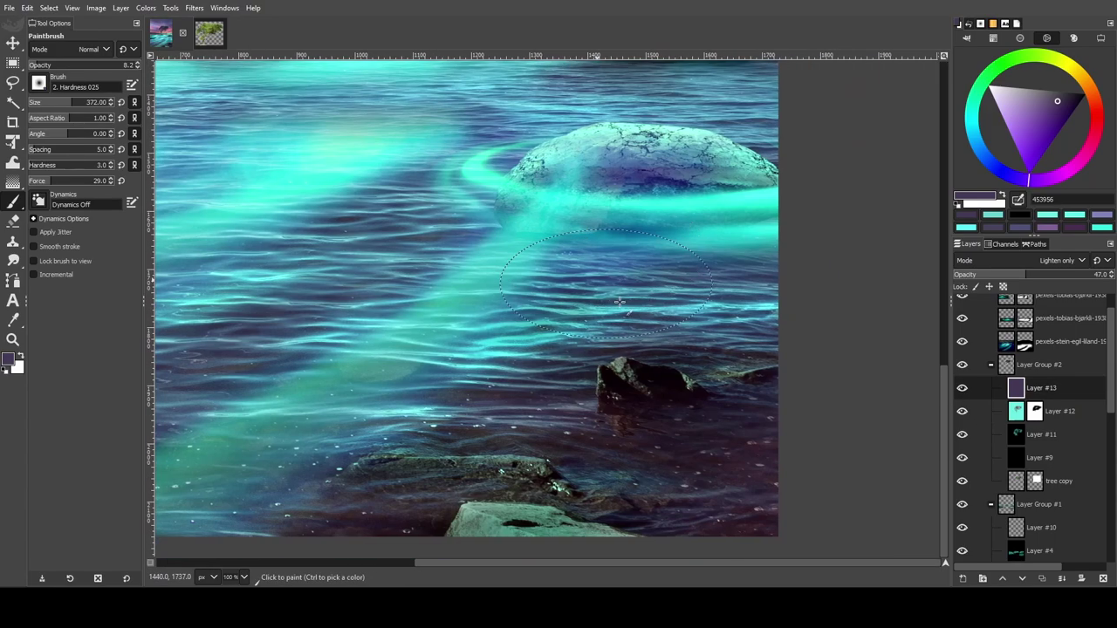
On Layer #5, brush soft cyan 48f4ec glow over the dark lower water.
scroll(990, 478, down, 3)
scroll(991, 478, down, 3)
click(1026, 463)
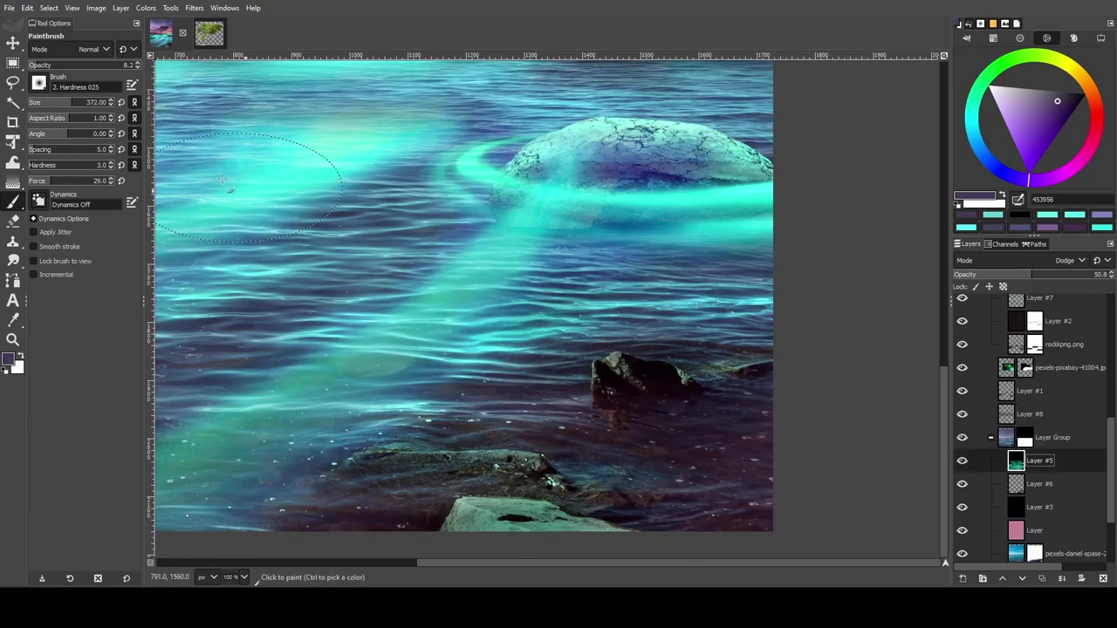
ctrl+click(652, 327)
ctrl+scroll(651, 326, up, 1)
ctrl+scroll(704, 374, up, 1)
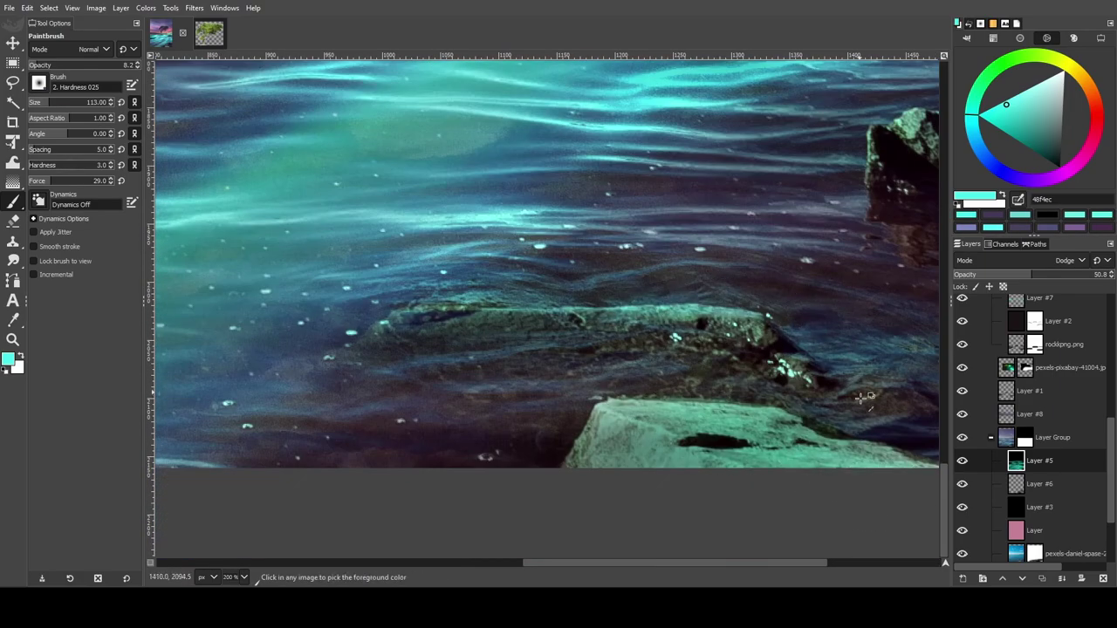
ctrl+scroll(755, 259, down, 1)
ctrl+scroll(755, 259, down, 1)
ctrl+scroll(848, 379, down, 3)
ctrl+scroll(345, 452, up, 4)
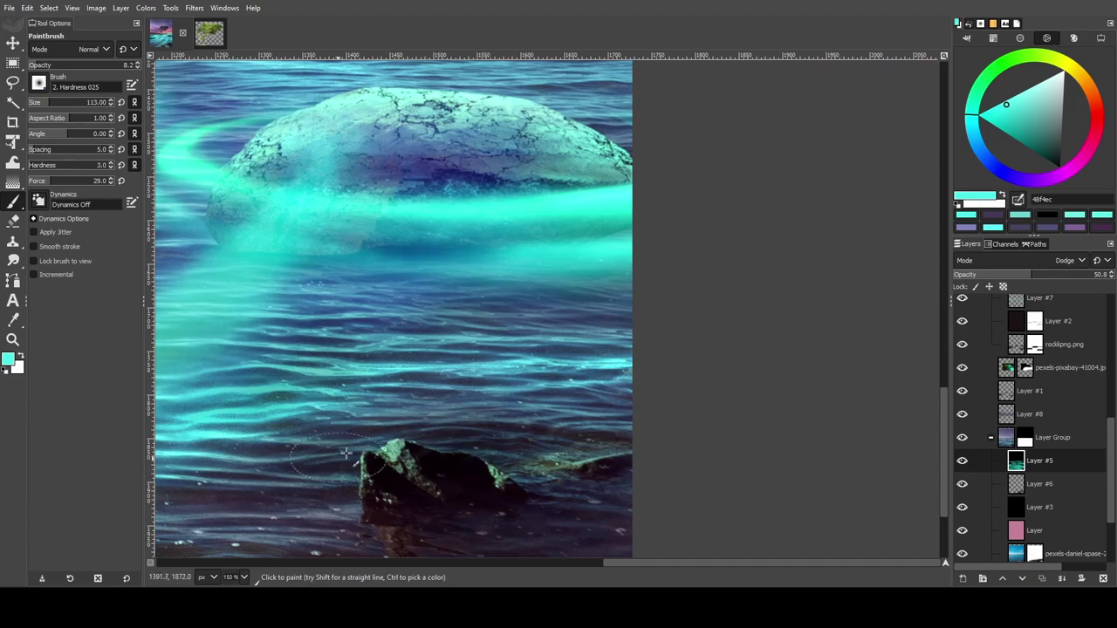
scroll(194, 161, down, 2)
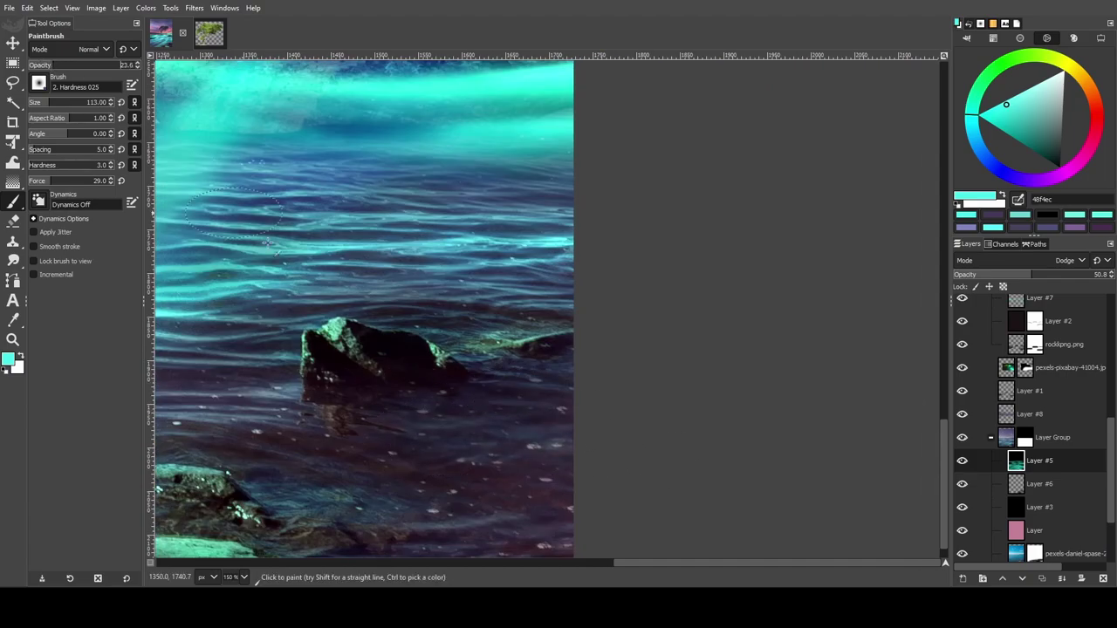
scroll(671, 411, down, 2)
scroll(671, 411, left, 2)
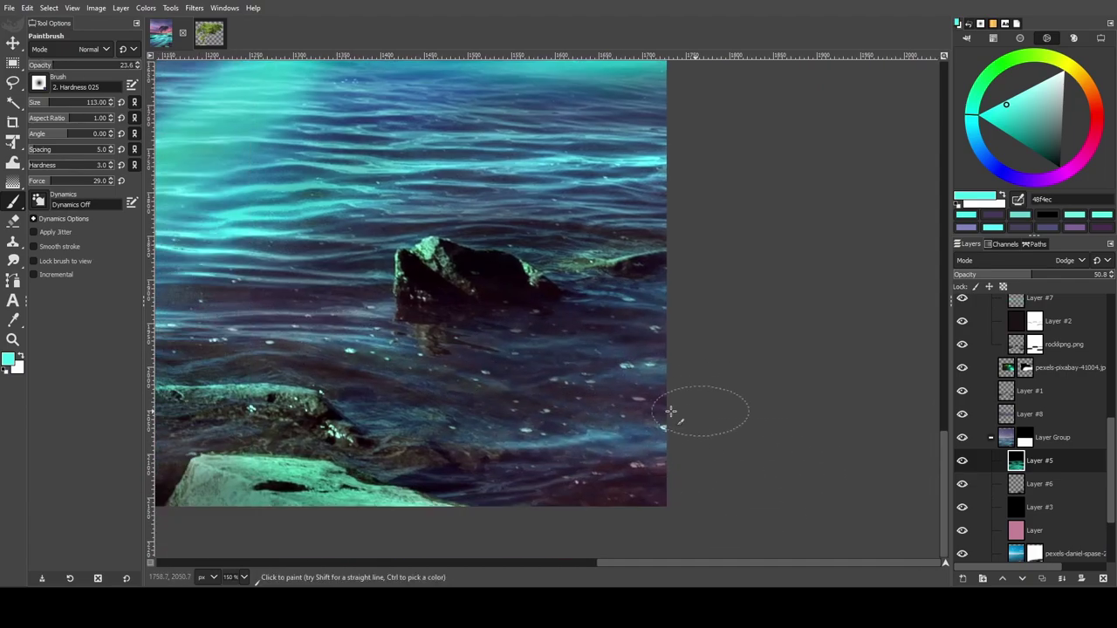
scroll(523, 417, down, 2)
scroll(393, 421, left, 5)
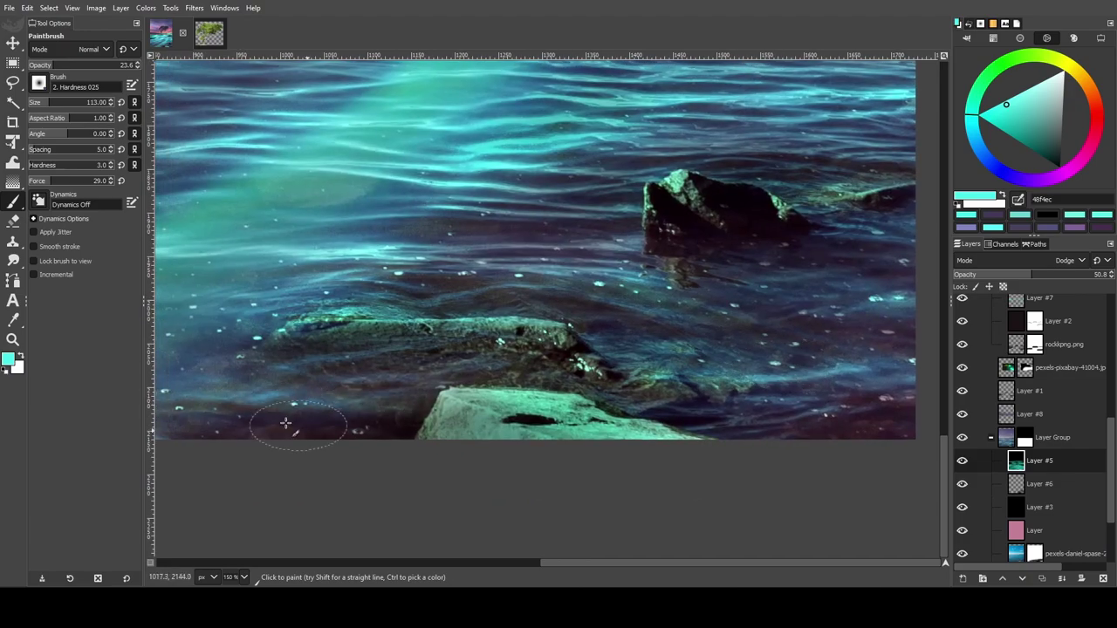
Fit the whole image in the window and select Layer #2.
key(shift+ctrl+j)
click(962, 460)
ctrl+scroll(626, 352, up, 1)
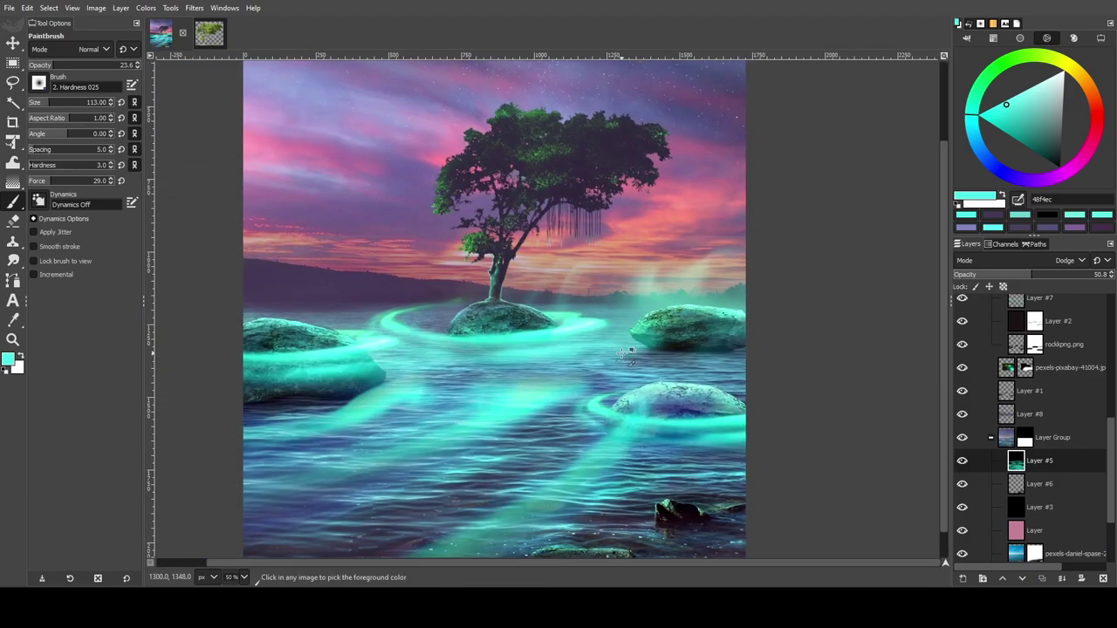
ctrl+scroll(628, 351, down, 1)
click(1058, 321)
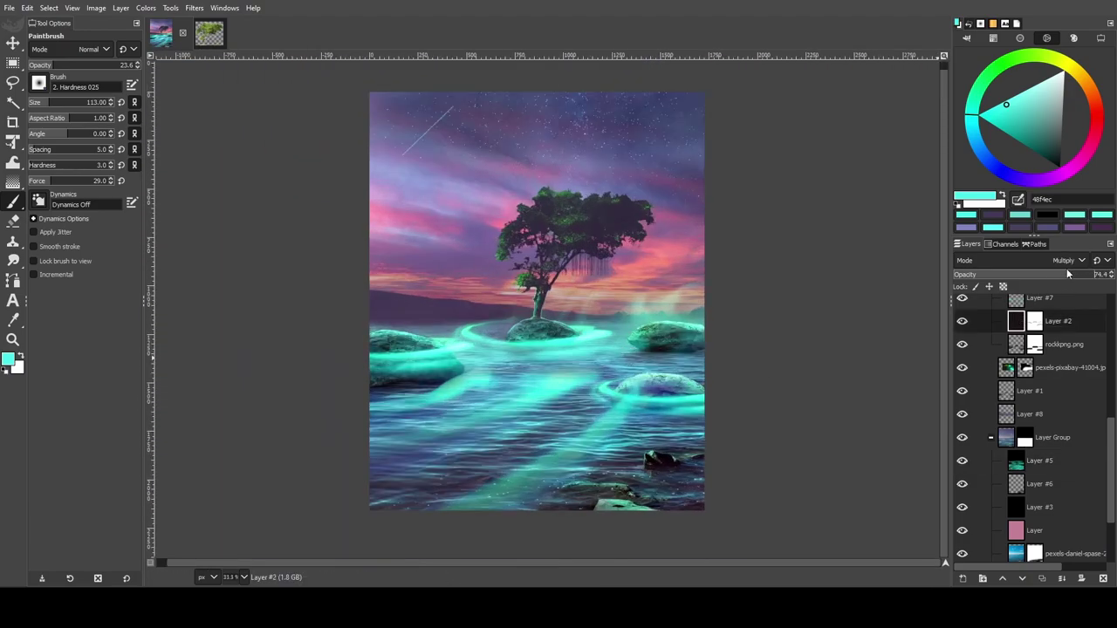
Lower Layer #2's opacity to 71.4.
drag(965, 275, 960, 276)
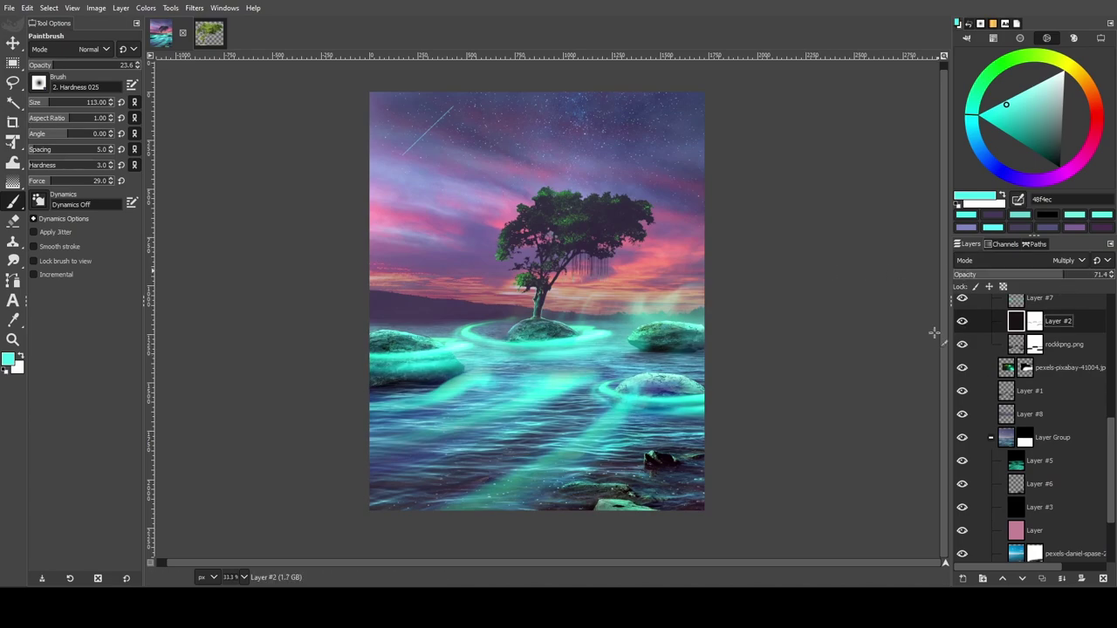
scroll(639, 384, right, 1)
ctrl+scroll(639, 384, down, 1)
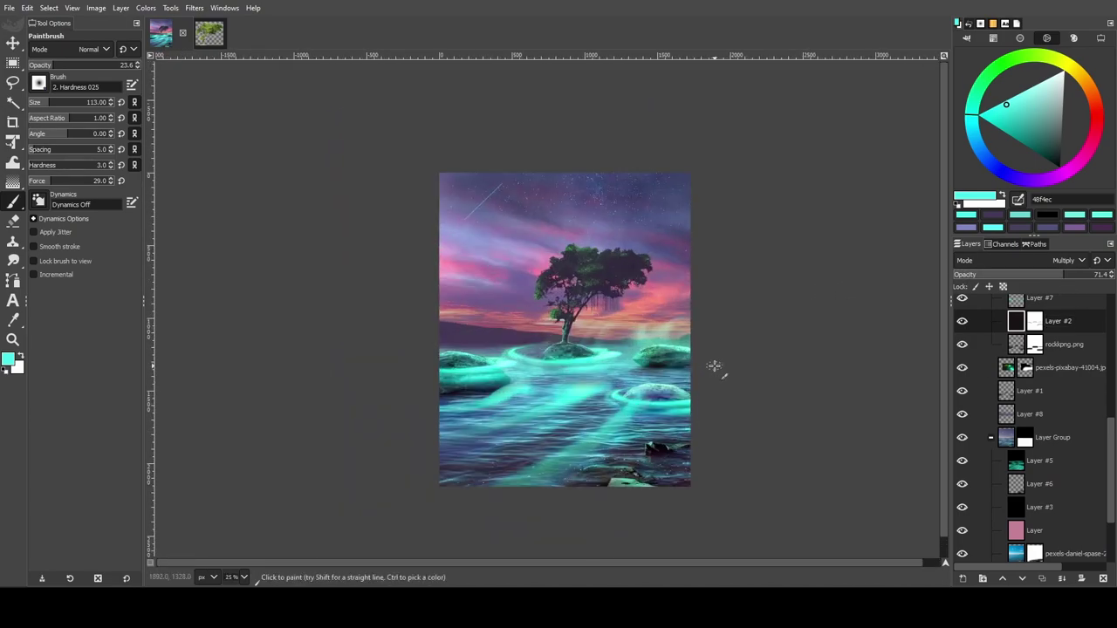
Collapse and re-expand the layer groups, then open the top layer's context menu.
click(991, 437)
click(992, 405)
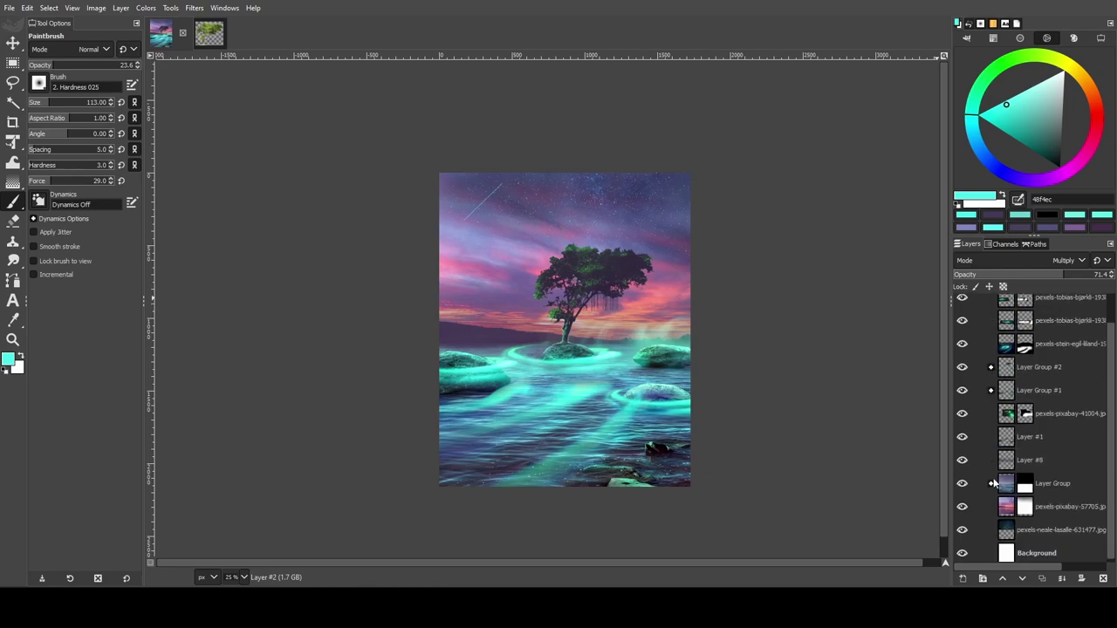
ctrl+scroll(615, 292, up, 3)
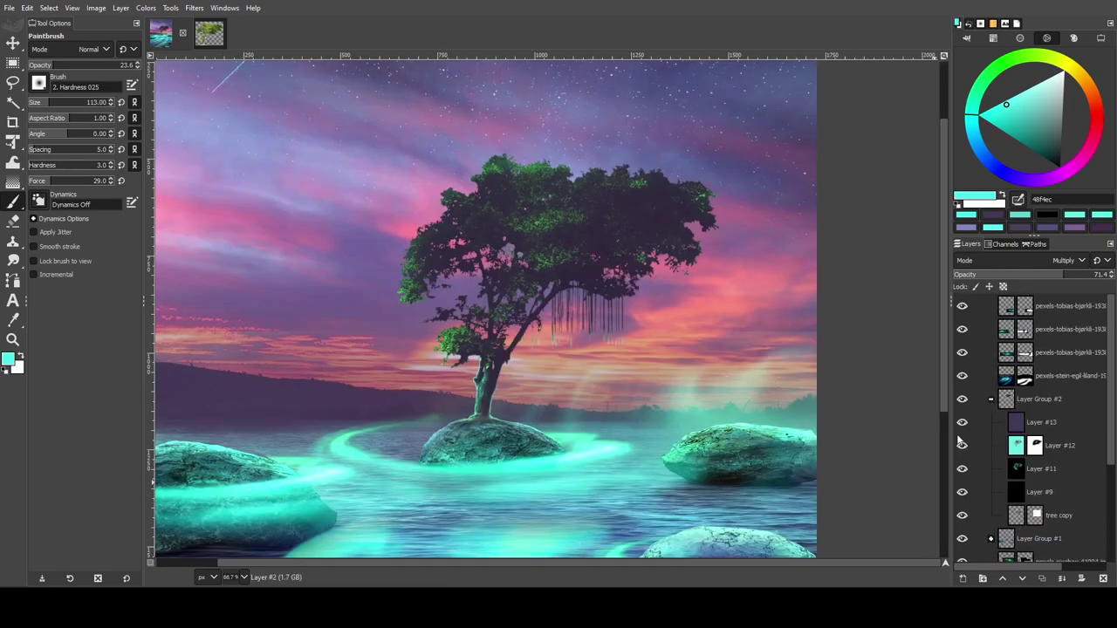
click(991, 398)
click(1039, 422)
ctrl+scroll(821, 409, down, 2)
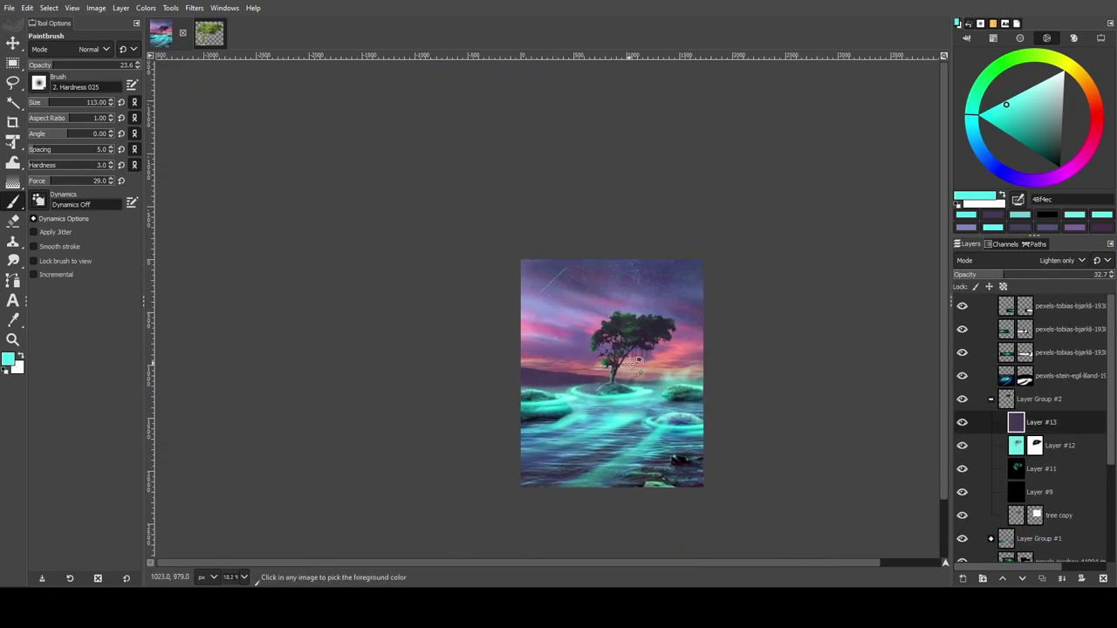
ctrl+scroll(553, 371, up, 2)
ctrl+scroll(596, 406, down, 2)
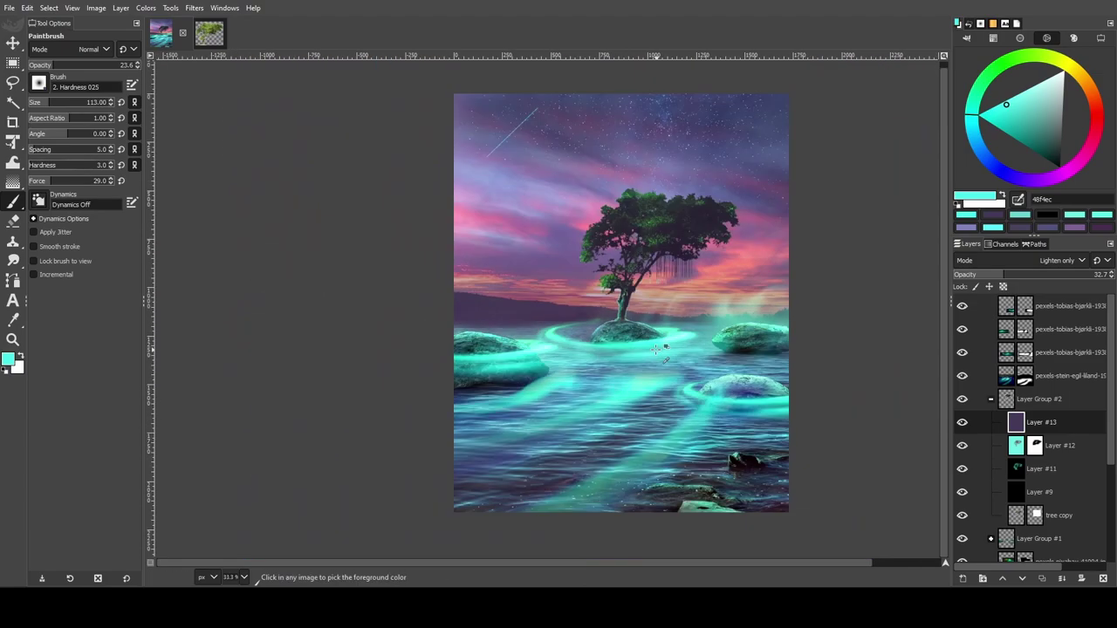
click(1056, 305)
right_click(1056, 306)
Create a merged Visible layer from the scene and duplicate it.
click(1000, 93)
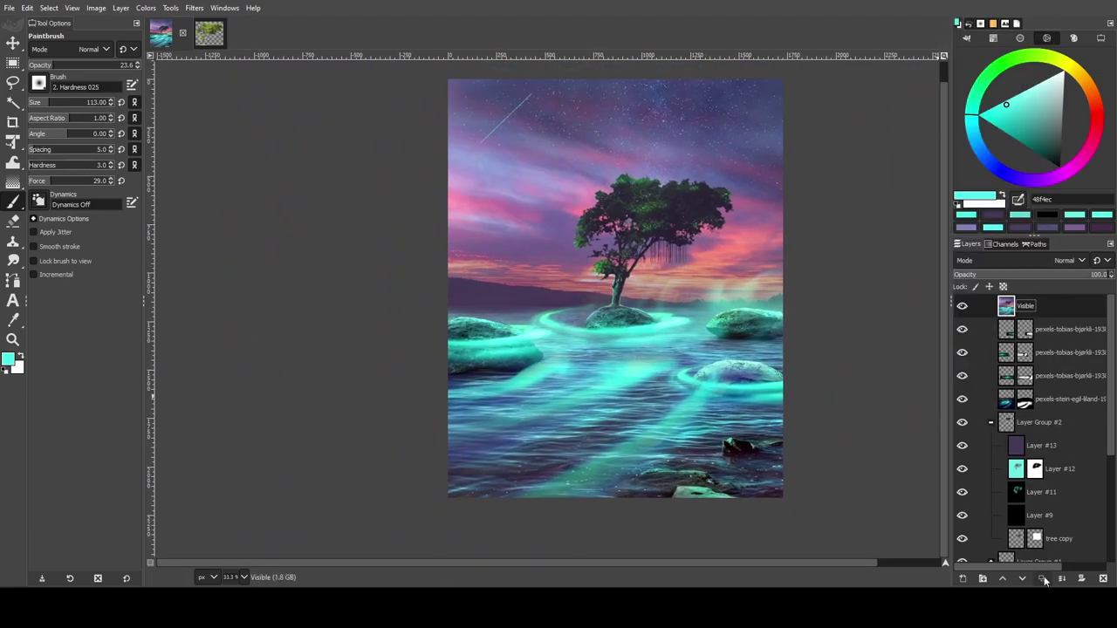
key(shift+ctrl+d)
click(145, 8)
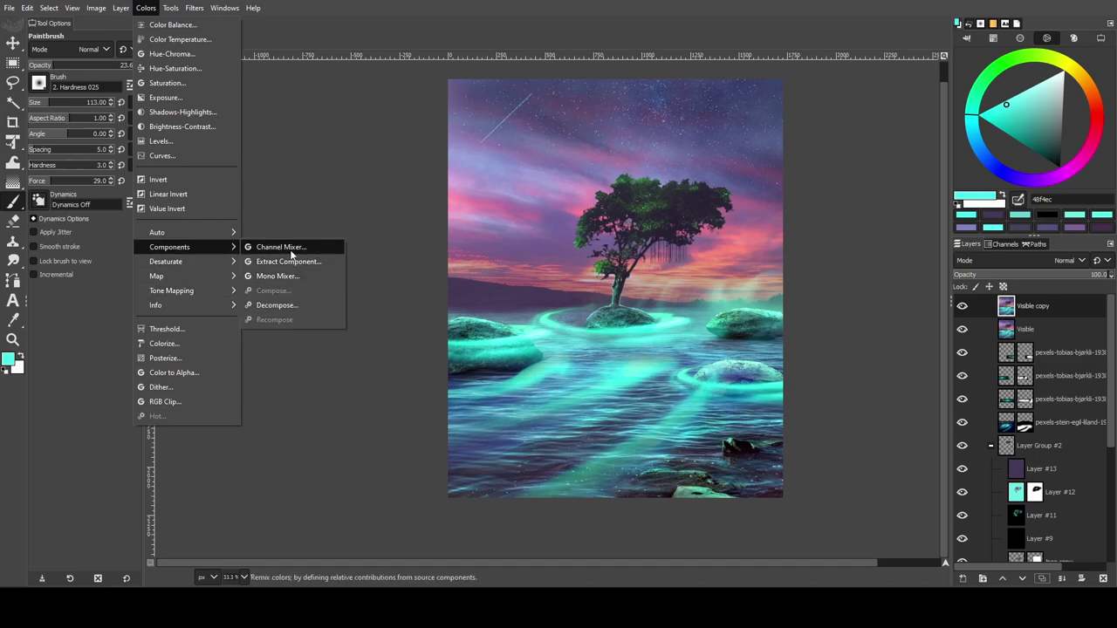
In Channel Mixer, set Blue in Blue 1.220, Green in Blue 0.183, Green in Green 1.024.
click(272, 245)
ctrl+scroll(634, 341, up, 3)
click(232, 366)
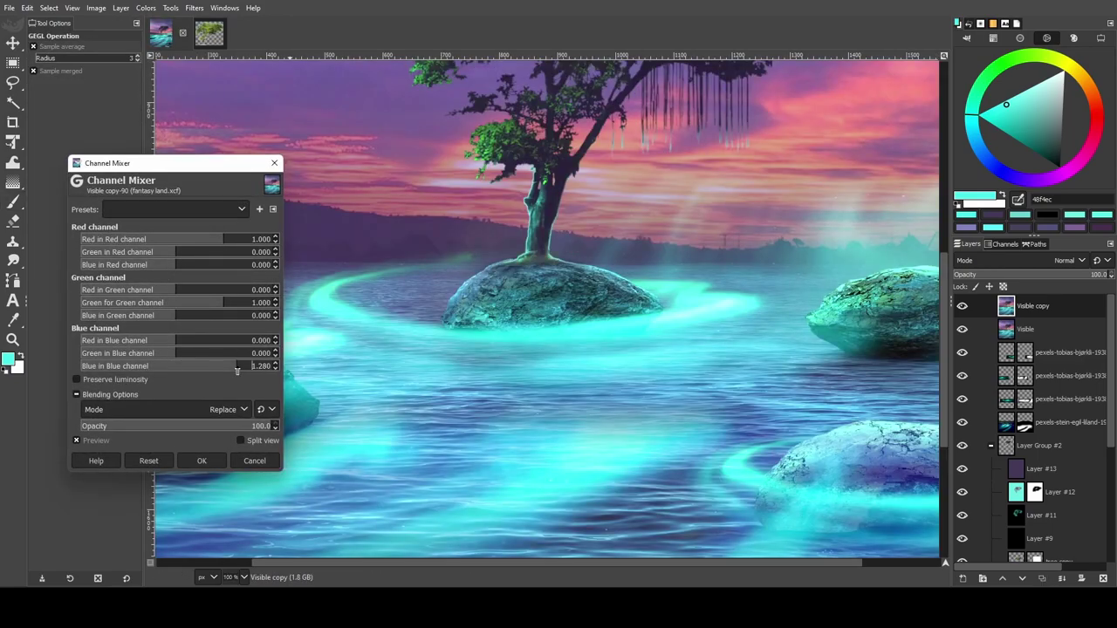
ctrl+scroll(559, 350, down, 3)
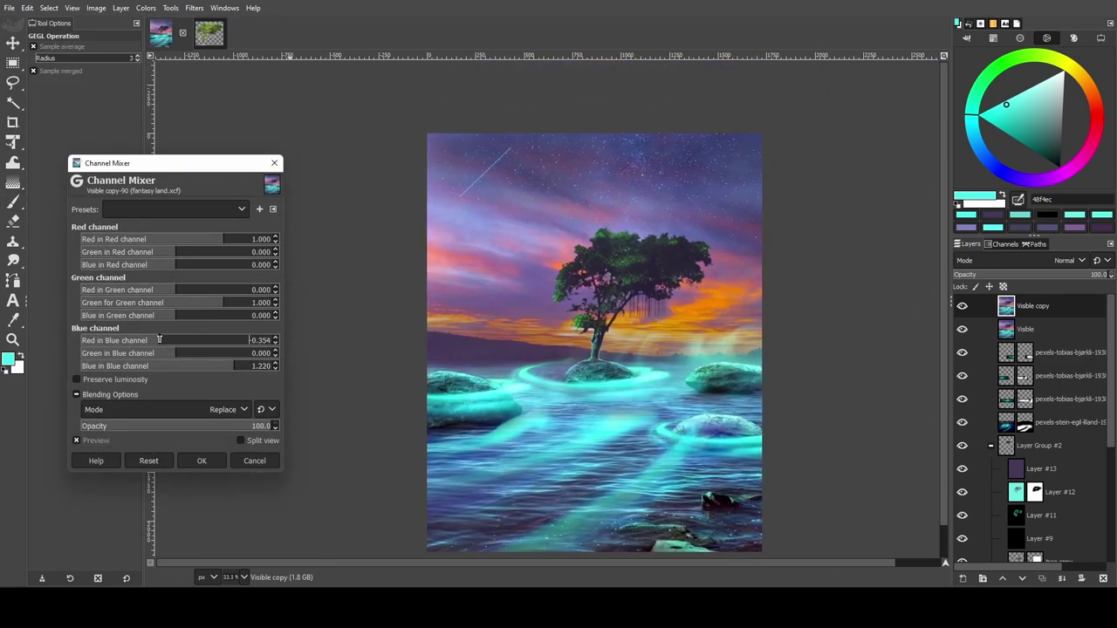
click(177, 352)
drag(184, 359, 185, 359)
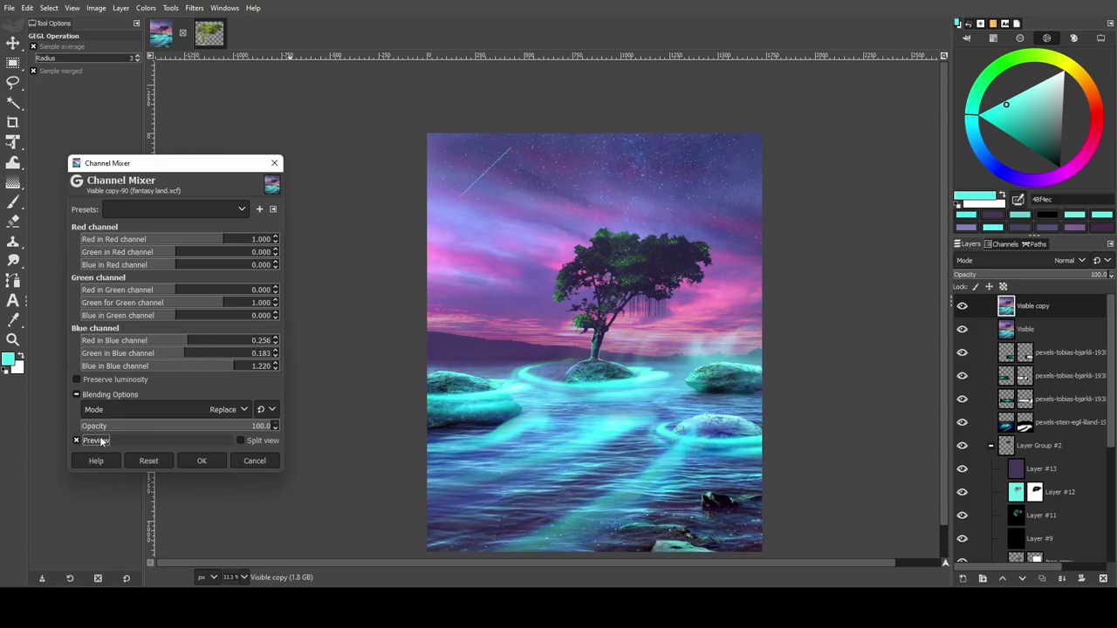
click(182, 316)
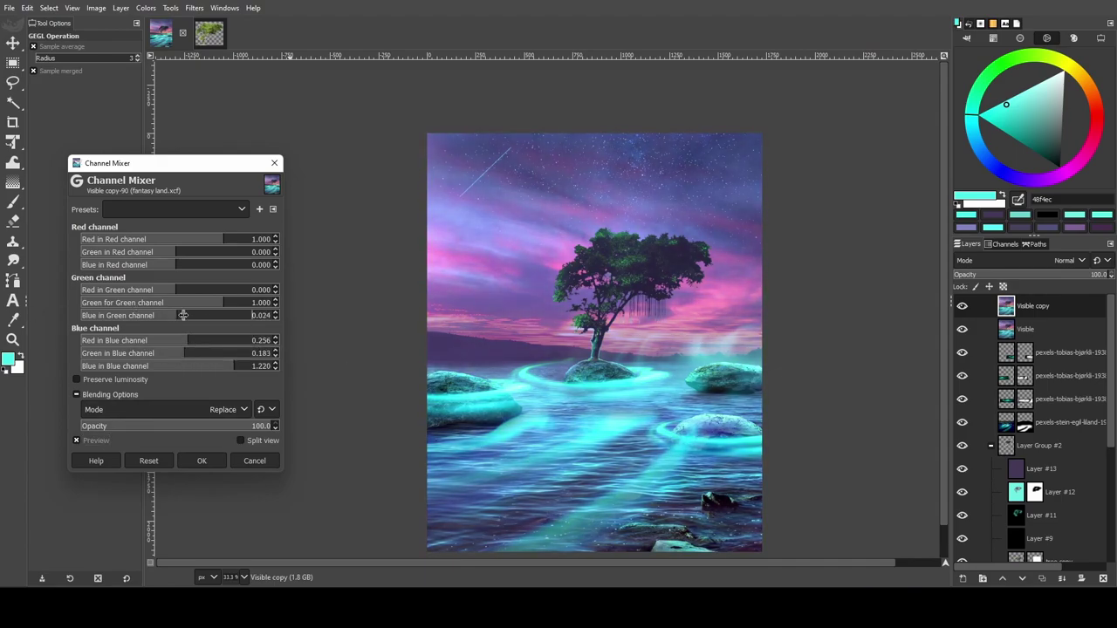
text(1.024)
key(Return)
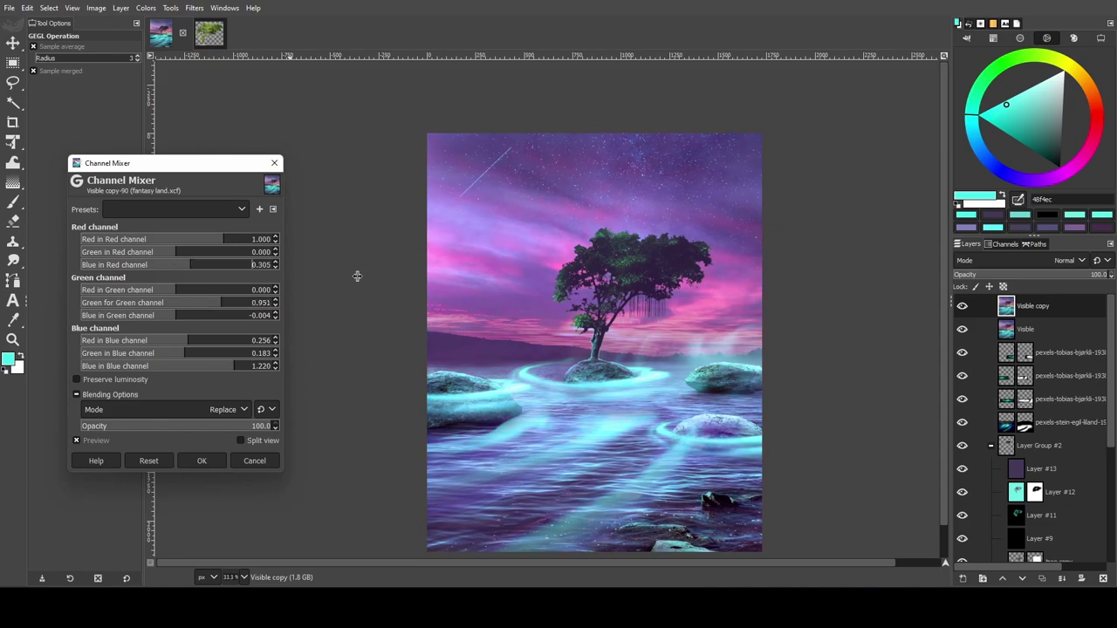
Pull the Red channel values negative for bluer tones, apply the mix, and duplicate the layer.
click(173, 265)
mouse_move(176, 254)
mouse_down()
mouse_move(199, 259)
mouse_move(208, 239)
mouse_up()
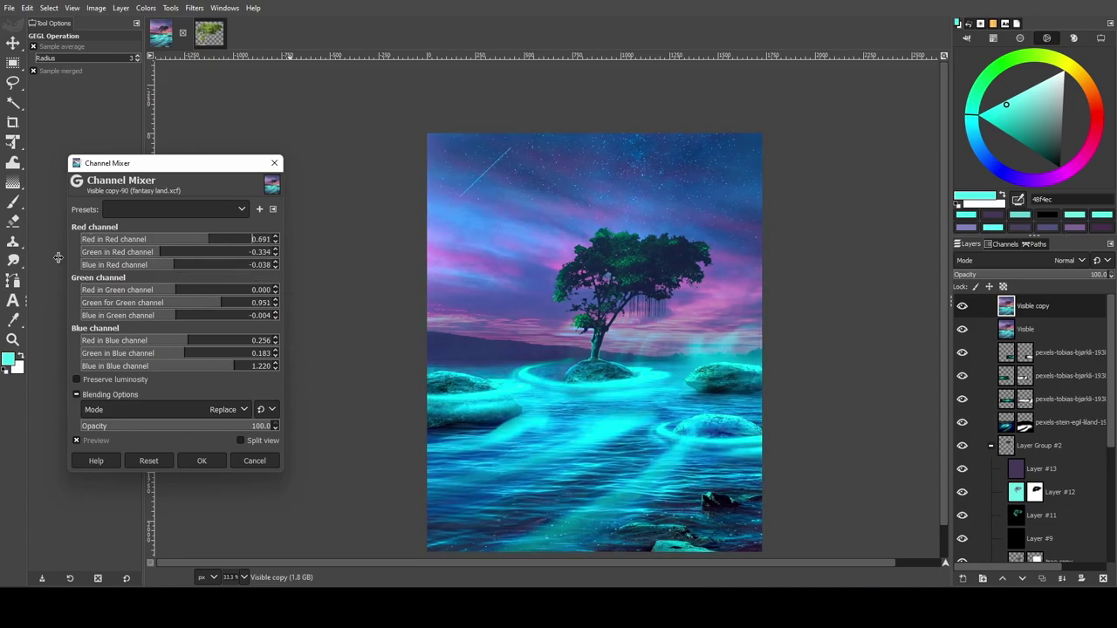
key(minus)
click(112, 441)
click(201, 461)
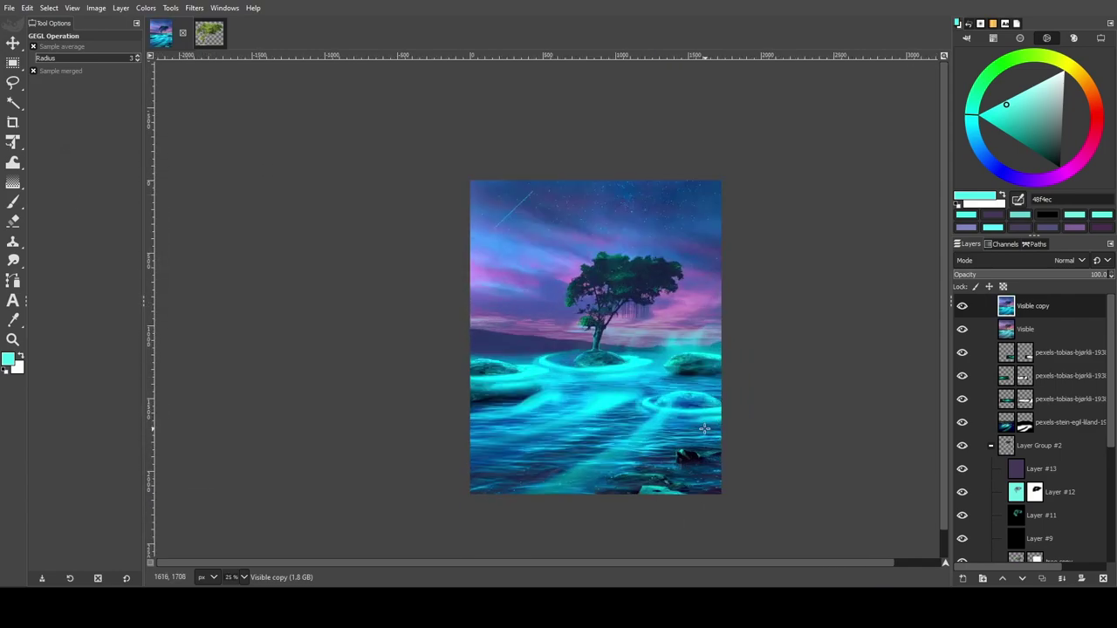
key(shift+ctrl+d)
Sharpen Visible copy #1 with Unsharp Mask at radius 0.603 and amount 0.718.
click(195, 8)
mouse_move(205, 92)
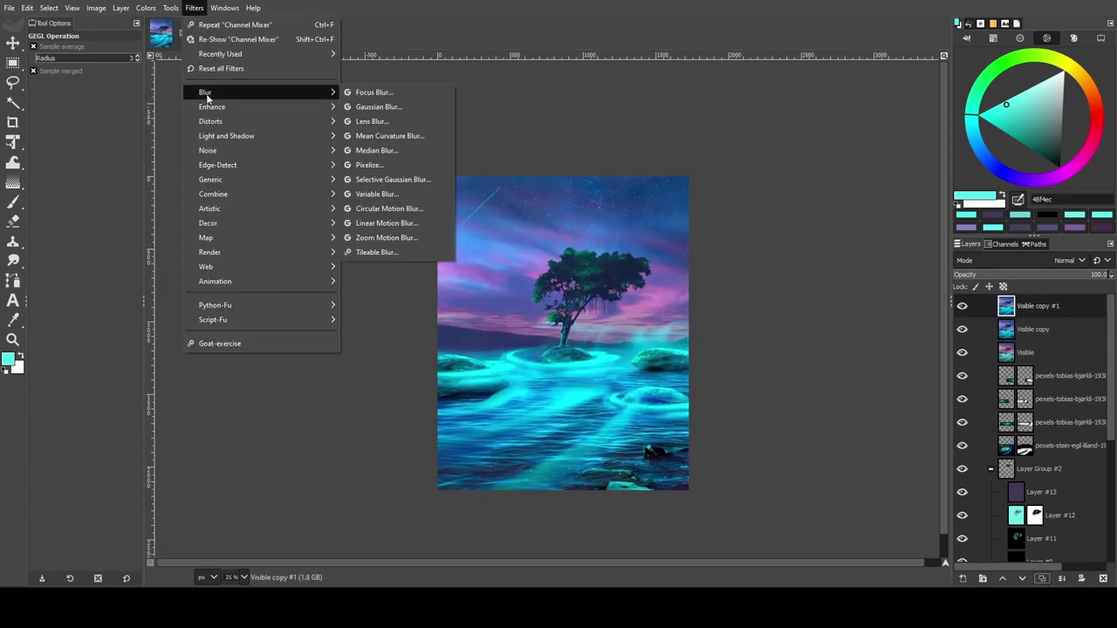
click(393, 166)
scroll(563, 347, up, 5)
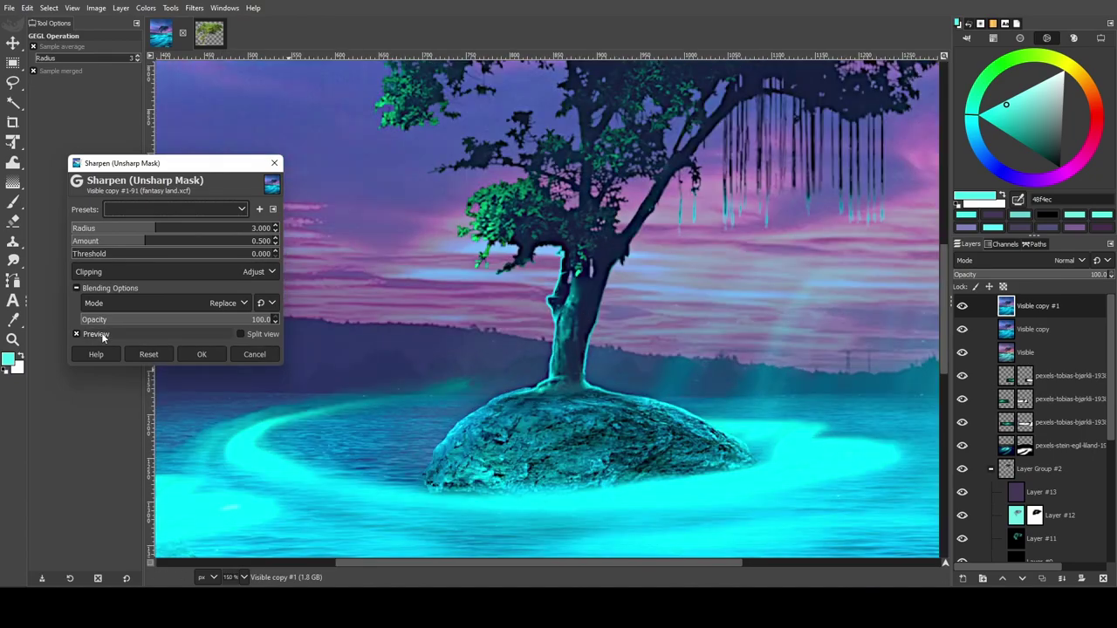
mouse_move(130, 231)
mouse_down()
mouse_move(105, 231)
mouse_move(154, 245)
mouse_up()
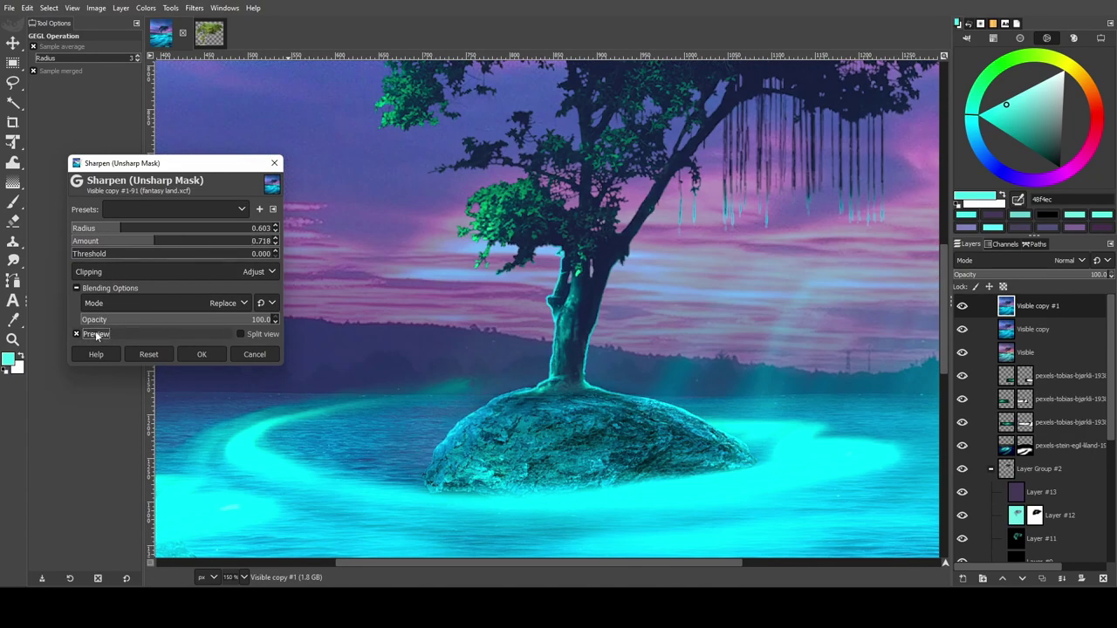
scroll(649, 328, down, 2)
scroll(648, 327, down, 4)
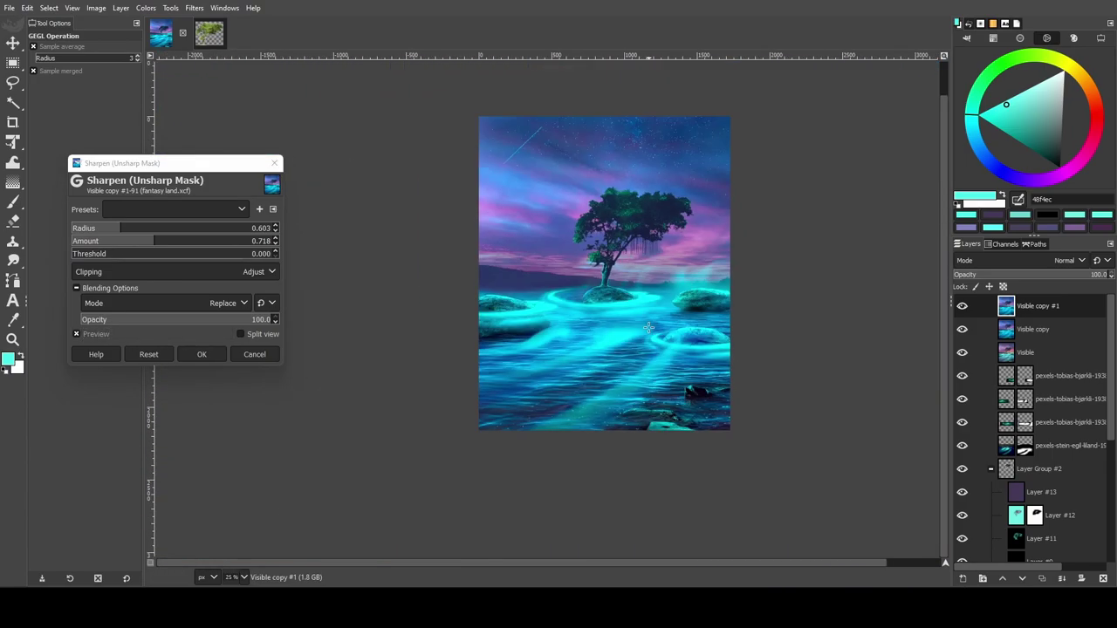
scroll(648, 328, up, 1)
click(202, 355)
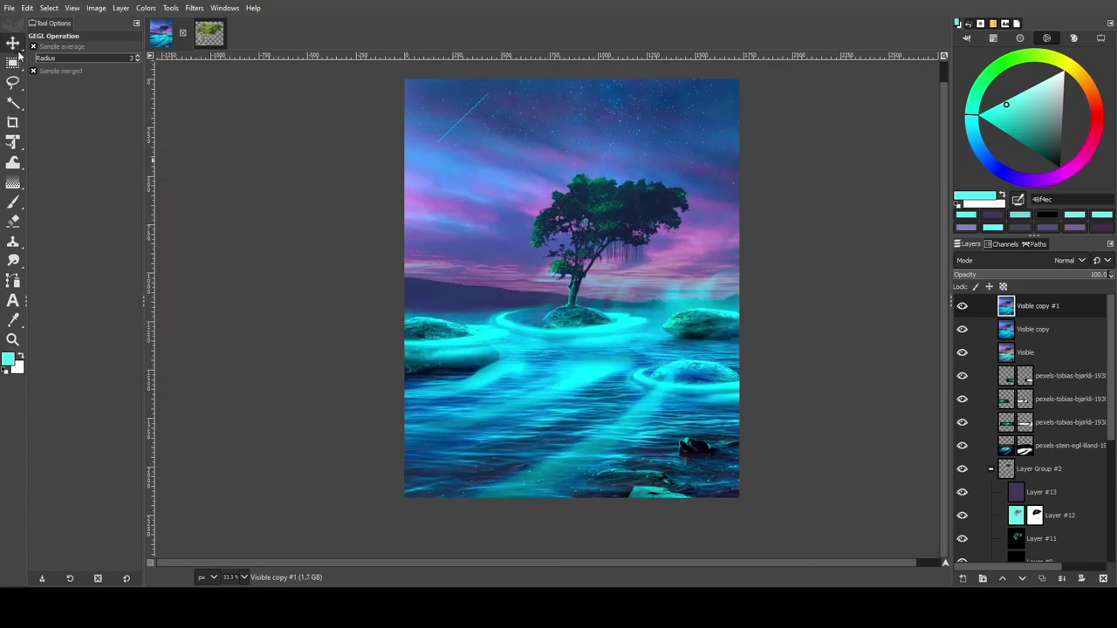
Hide the Visible and Visible copy layers, keeping Visible copy #1 shown.
click(962, 306)
click(962, 329)
click(962, 352)
click(962, 305)
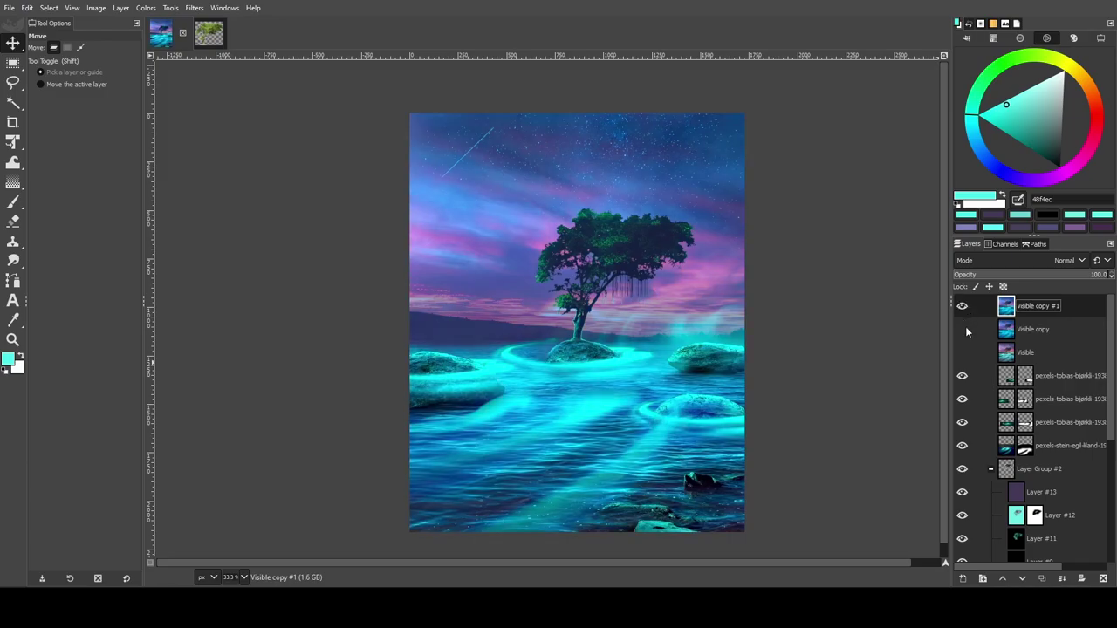